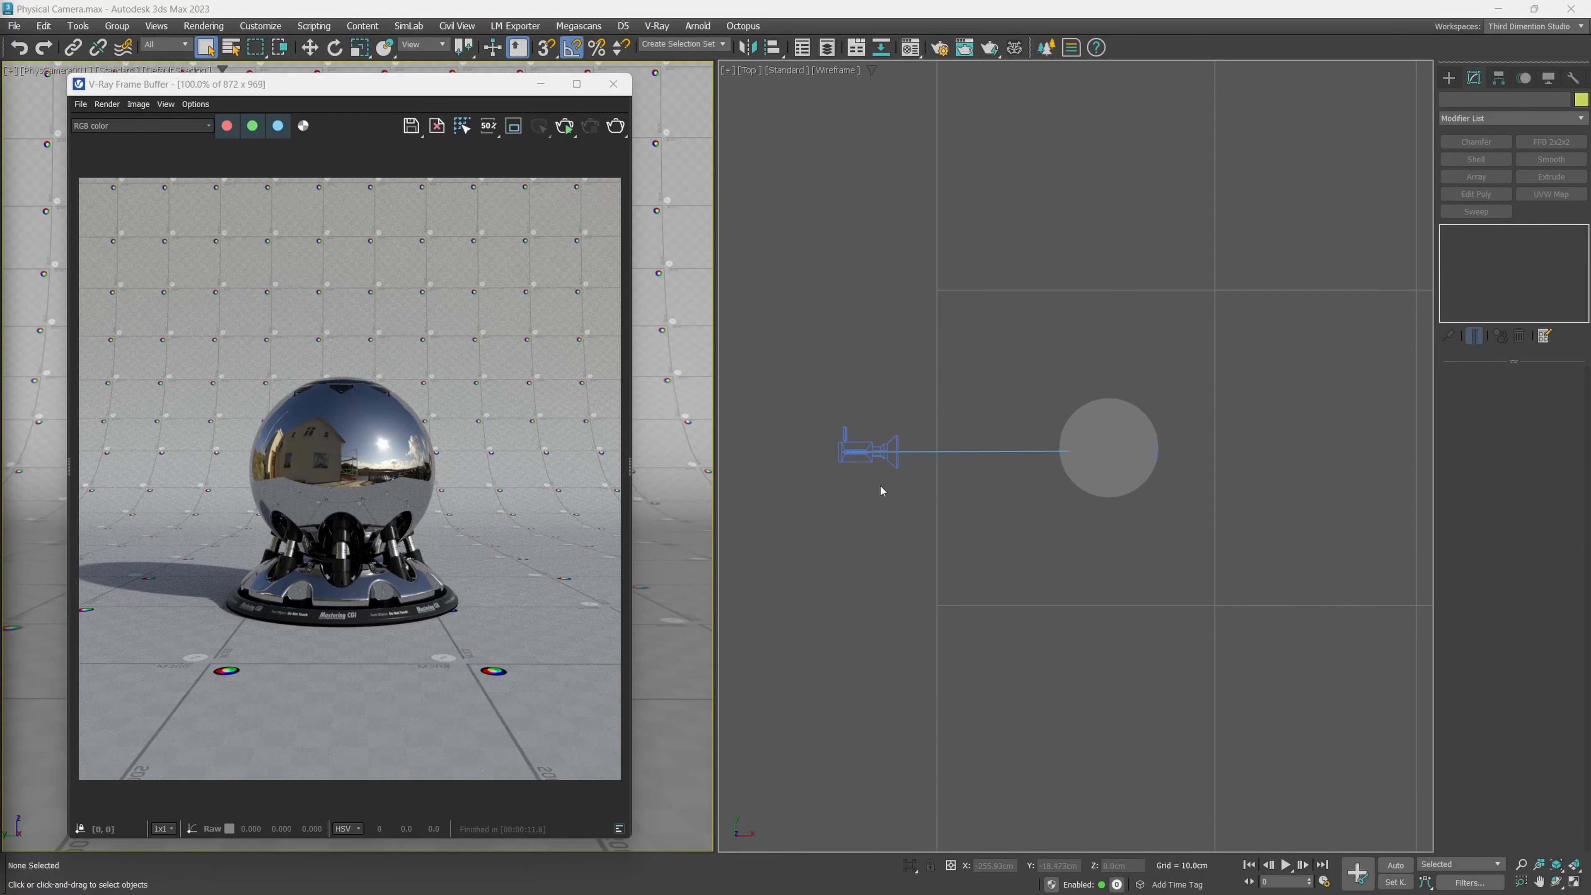
# Delete the existing physical camera in the Top view and minimise the V-Ray frame buffer.
pyautogui.click(873, 454)
pyautogui.moveTo(947, 410); pyautogui.dragTo(945, 433, button='middle')
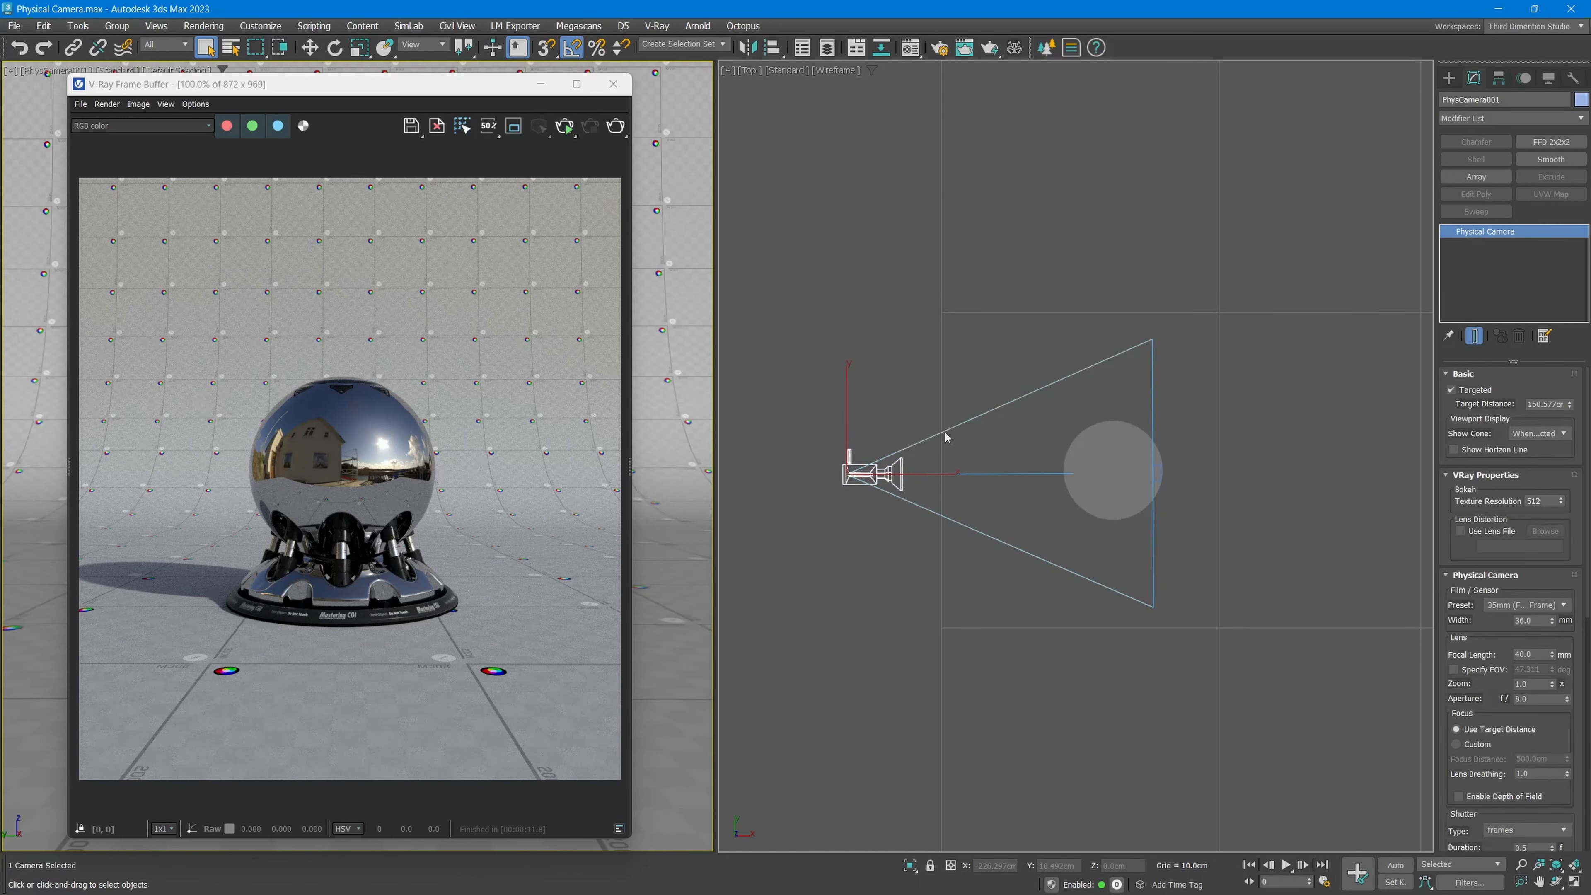
pyautogui.press('Delete')
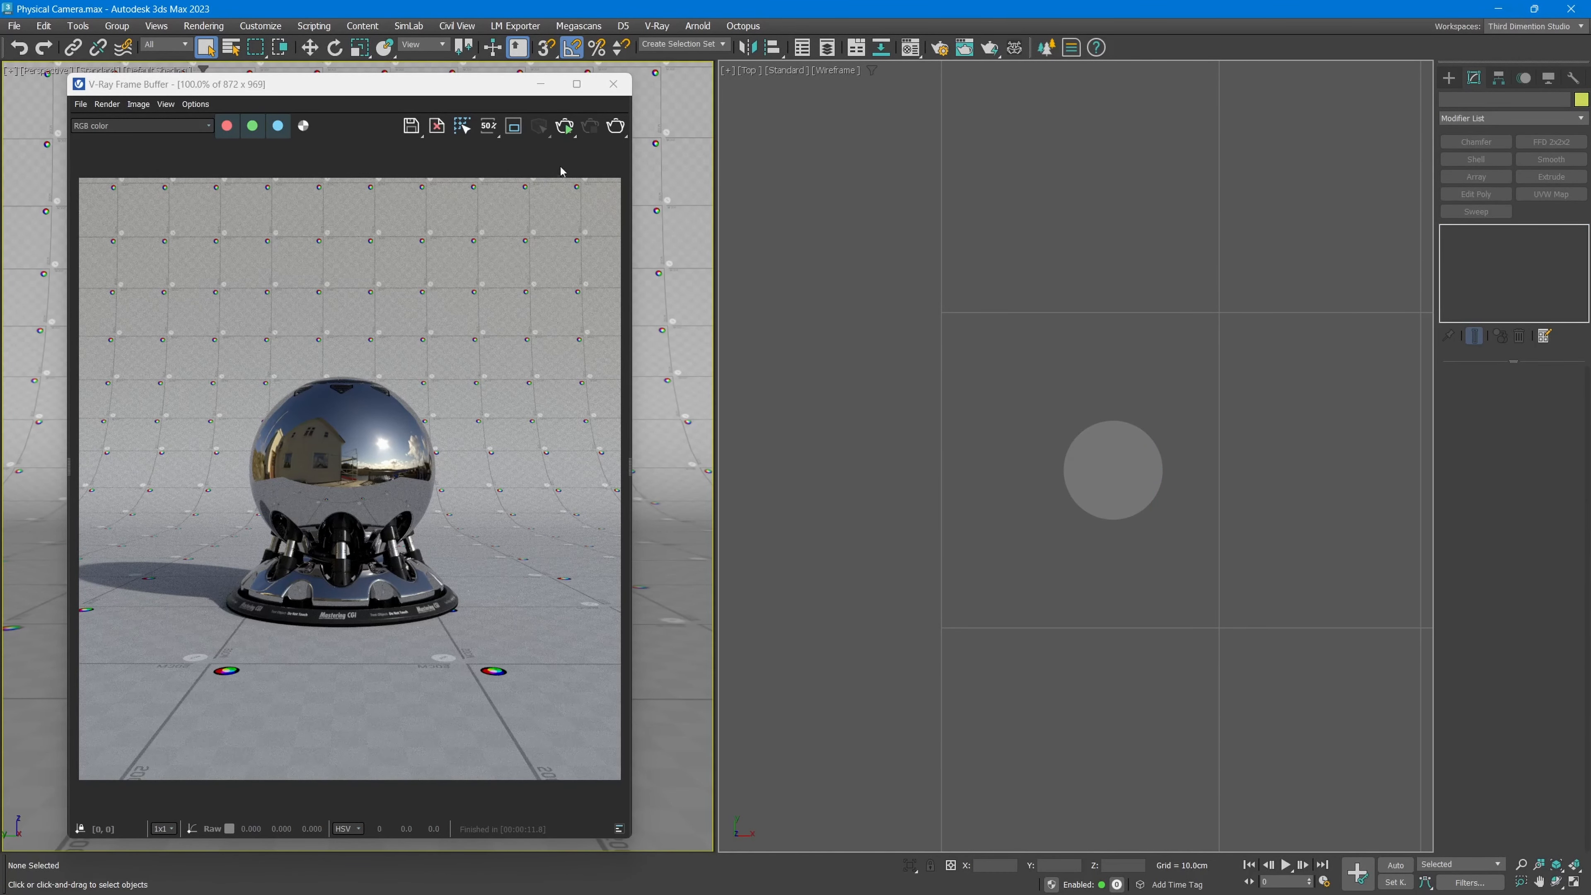
pyautogui.click(541, 84)
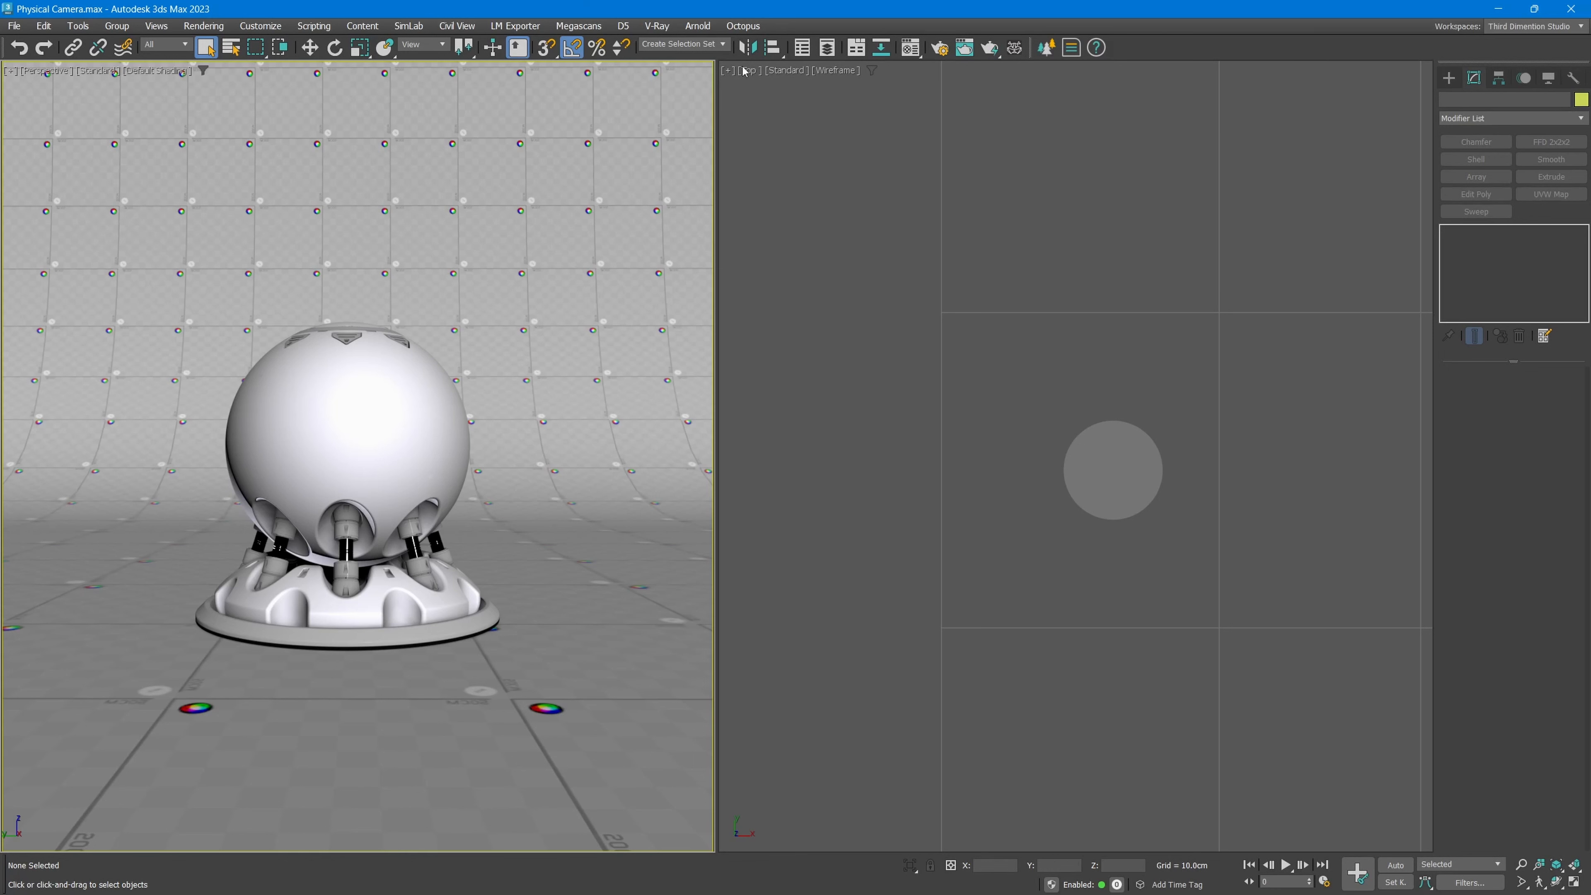
# Create a targeted physical camera across the sphere in the Top view, with a target distance of about 200 cm, and delete it.
pyautogui.click(1449, 78)
pyautogui.click(1482, 177)
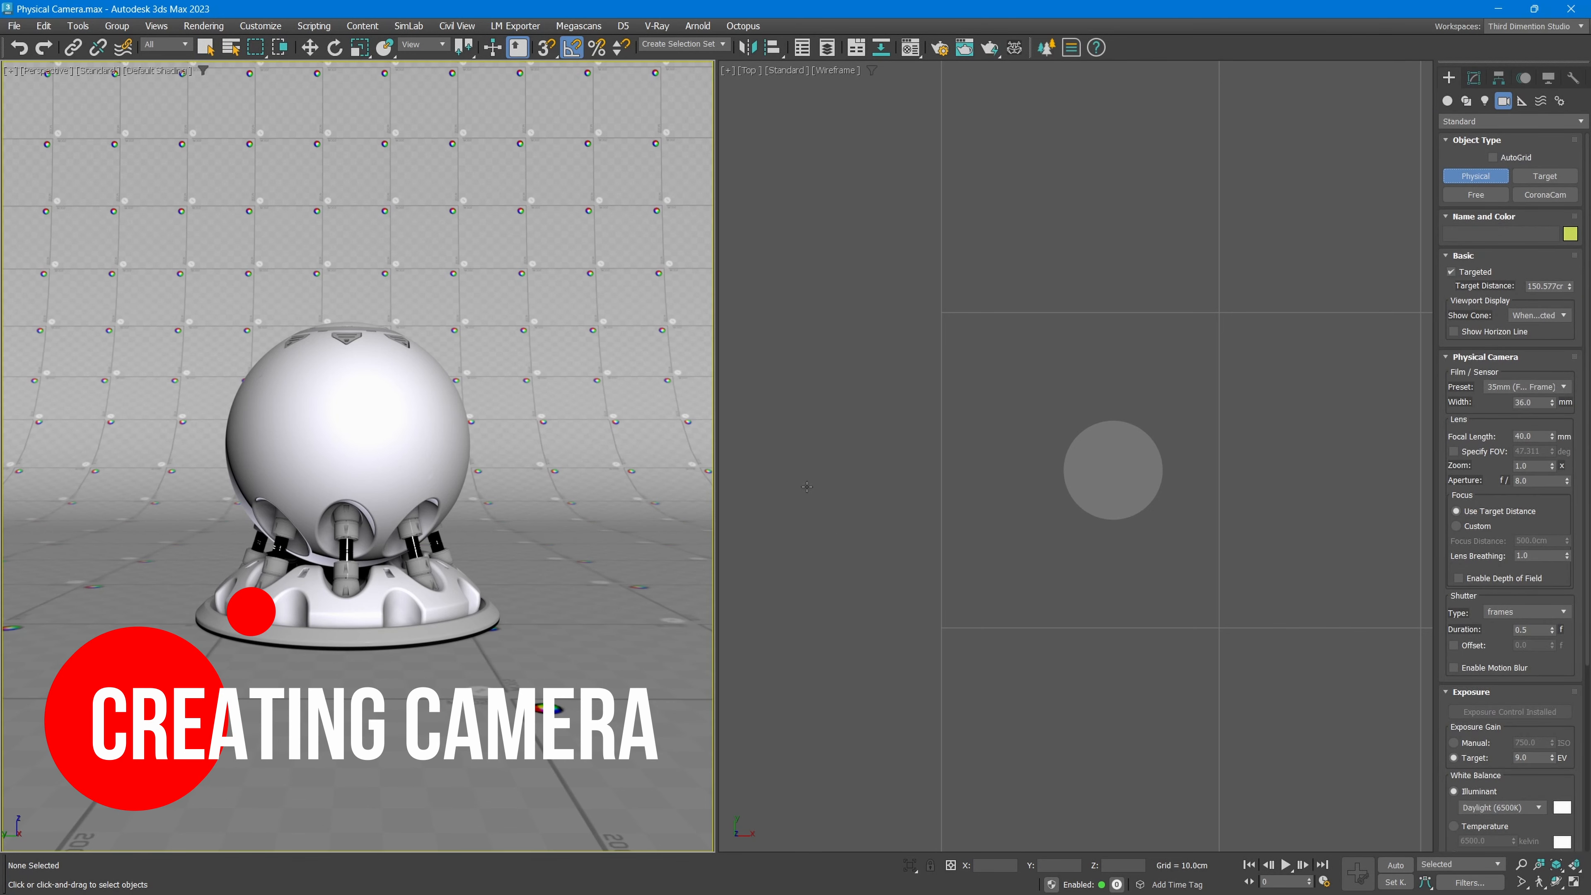
pyautogui.moveTo(807, 486); pyautogui.dragTo(1213, 483)
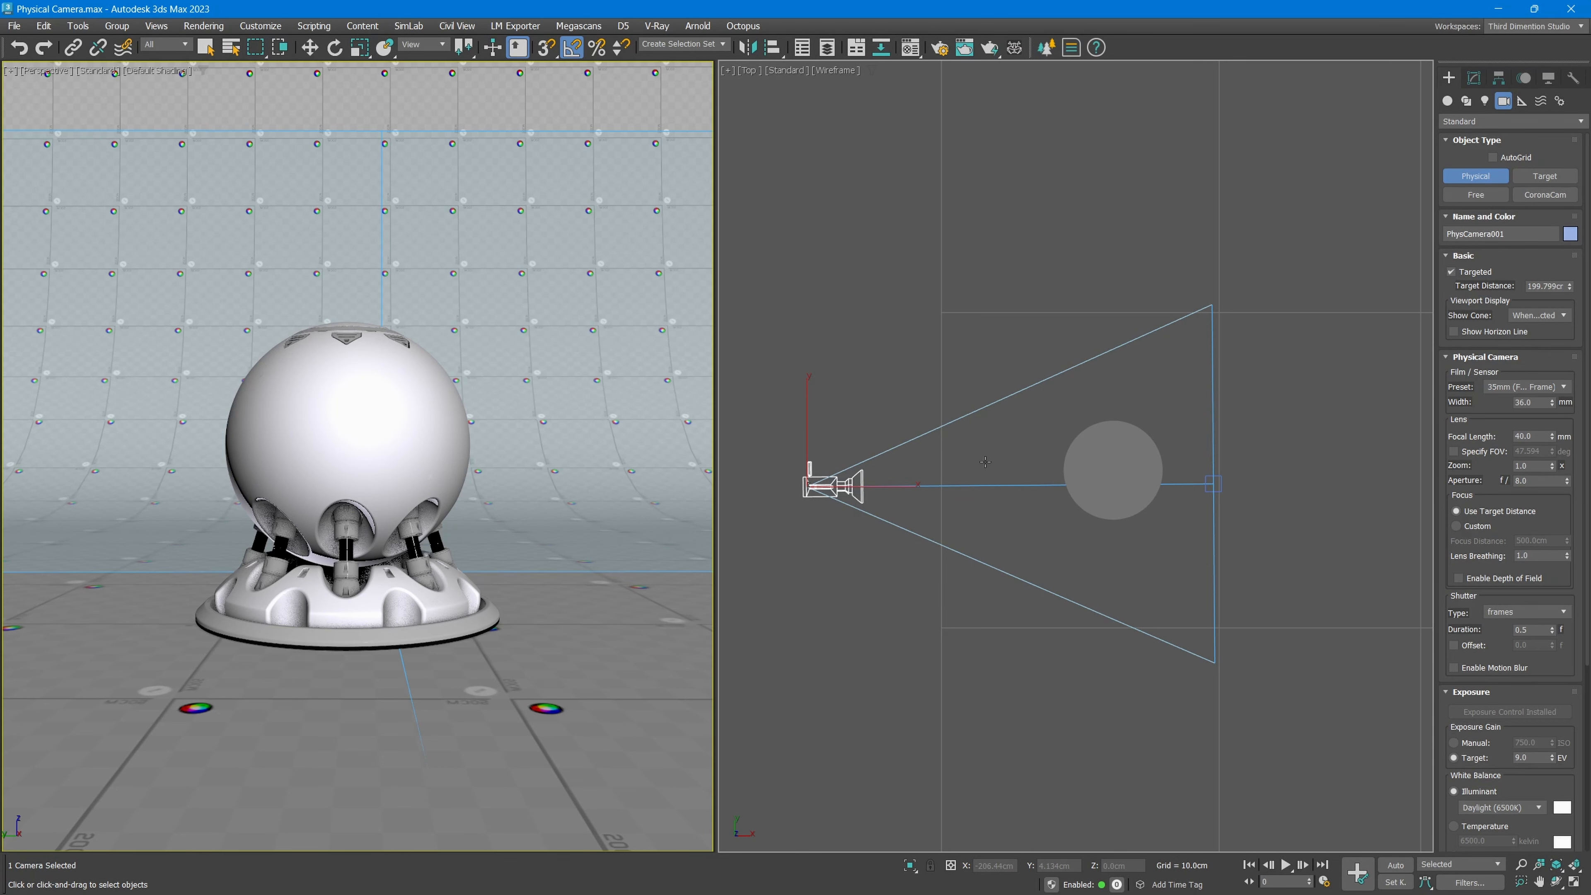
pyautogui.press('Delete')
# Create a thin wall-like box behind the sphere in the Top view, about 298 cm long, 10 cm wide and 298 cm high.
pyautogui.click(1447, 101)
pyautogui.moveTo(1205, 461); pyautogui.dragTo(994, 492, button='middle')
pyautogui.scroll(-3, 995, 492)
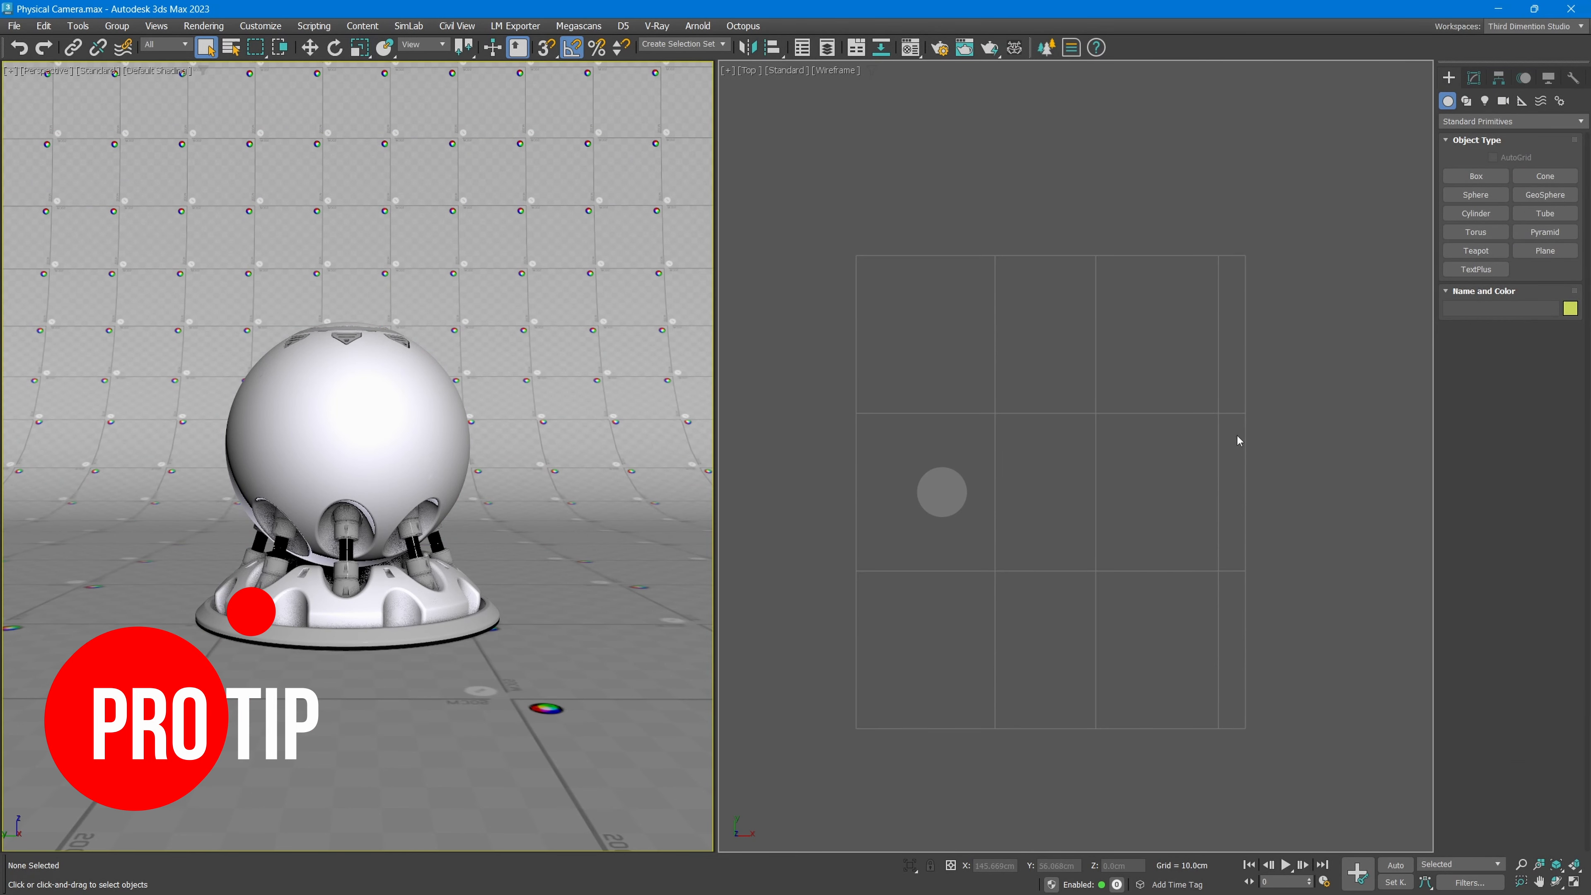
pyautogui.click(1475, 176)
pyautogui.moveTo(1079, 334); pyautogui.dragTo(1071, 639)
pyautogui.click(1096, 334)
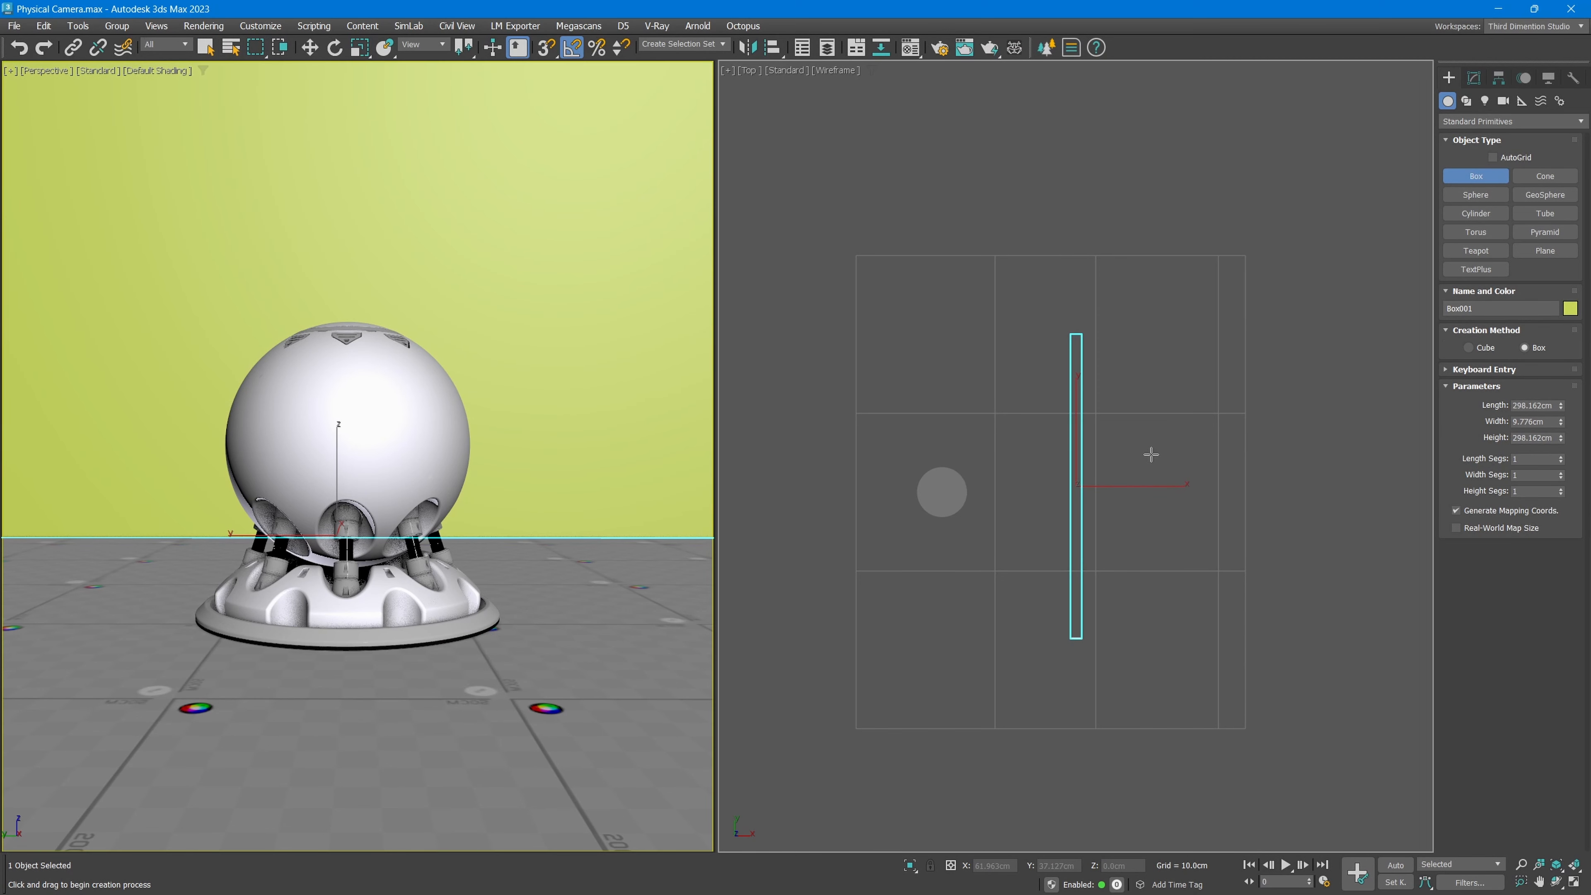
# Create a targeted physical camera in the maximised, shaded Perspective view, off the backdrop's front edge, with a target distance of about 192 cm.
pyautogui.hotkey('alt', 'w')
pyautogui.hotkey('alt', 'w')
pyautogui.press('p')
pyautogui.hotkey('alt', 'w')
pyautogui.moveTo(887, 540)
pyautogui.keyDown('alt'); pyautogui.mouseDown(button='middle')
pyautogui.moveTo(894, 476)
pyautogui.moveTo(959, 516)
pyautogui.moveTo(1019, 408)
pyautogui.mouseUp(button='middle'); pyautogui.keyUp('alt')
pyautogui.press('F3')
pyautogui.scroll(-3, 960, 515)
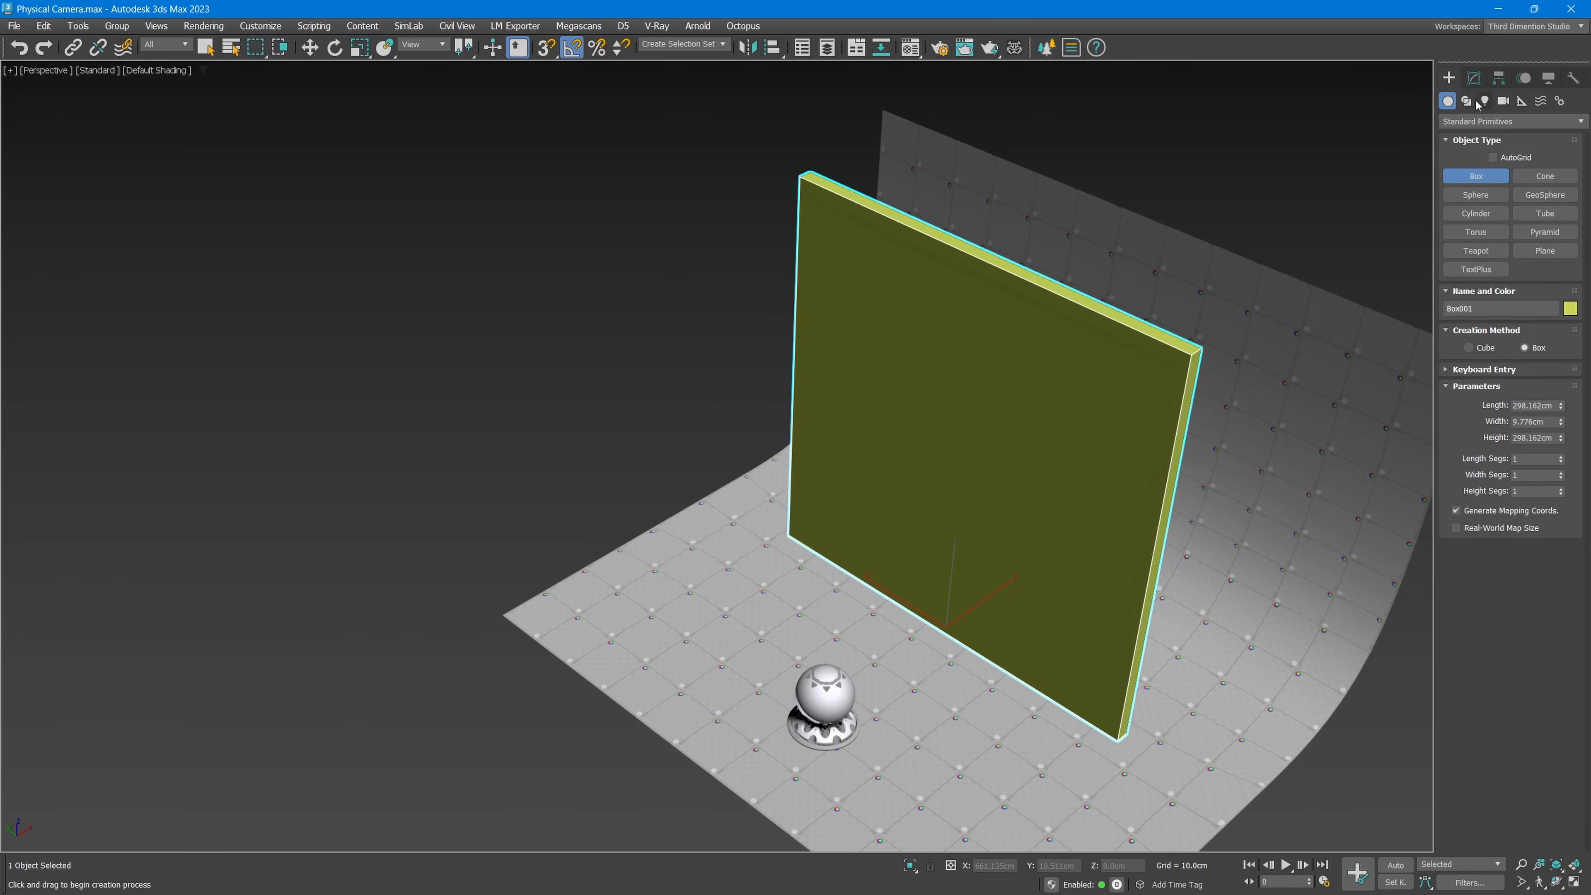
pyautogui.click(1503, 101)
pyautogui.click(1476, 176)
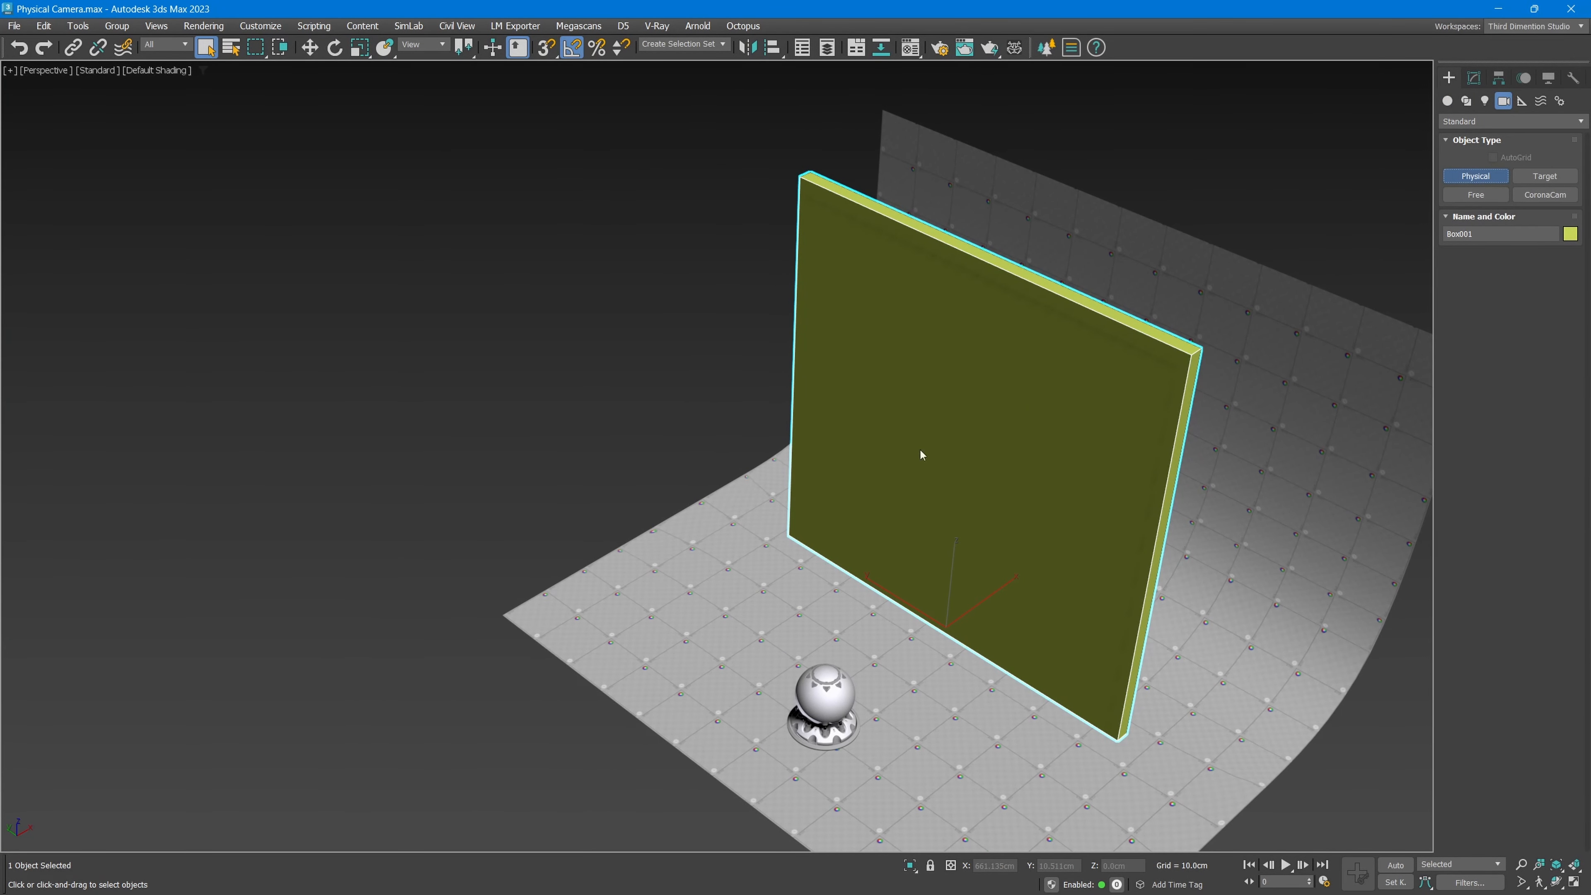
pyautogui.moveTo(354, 679); pyautogui.dragTo(495, 536)
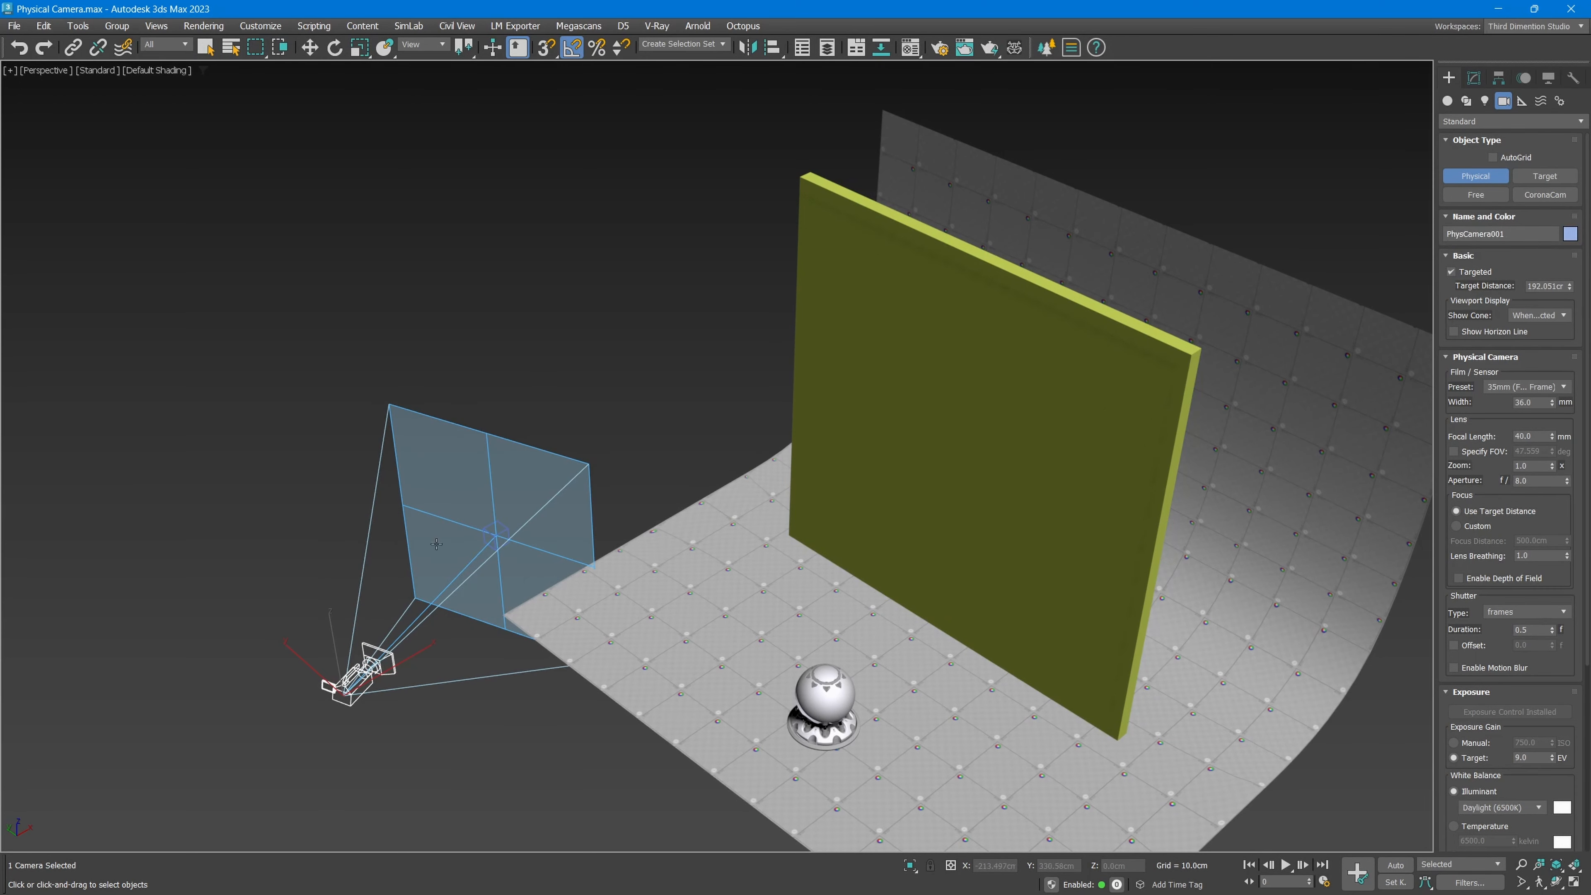
pyautogui.moveTo(437, 544); pyautogui.dragTo(571, 557, button='middle')
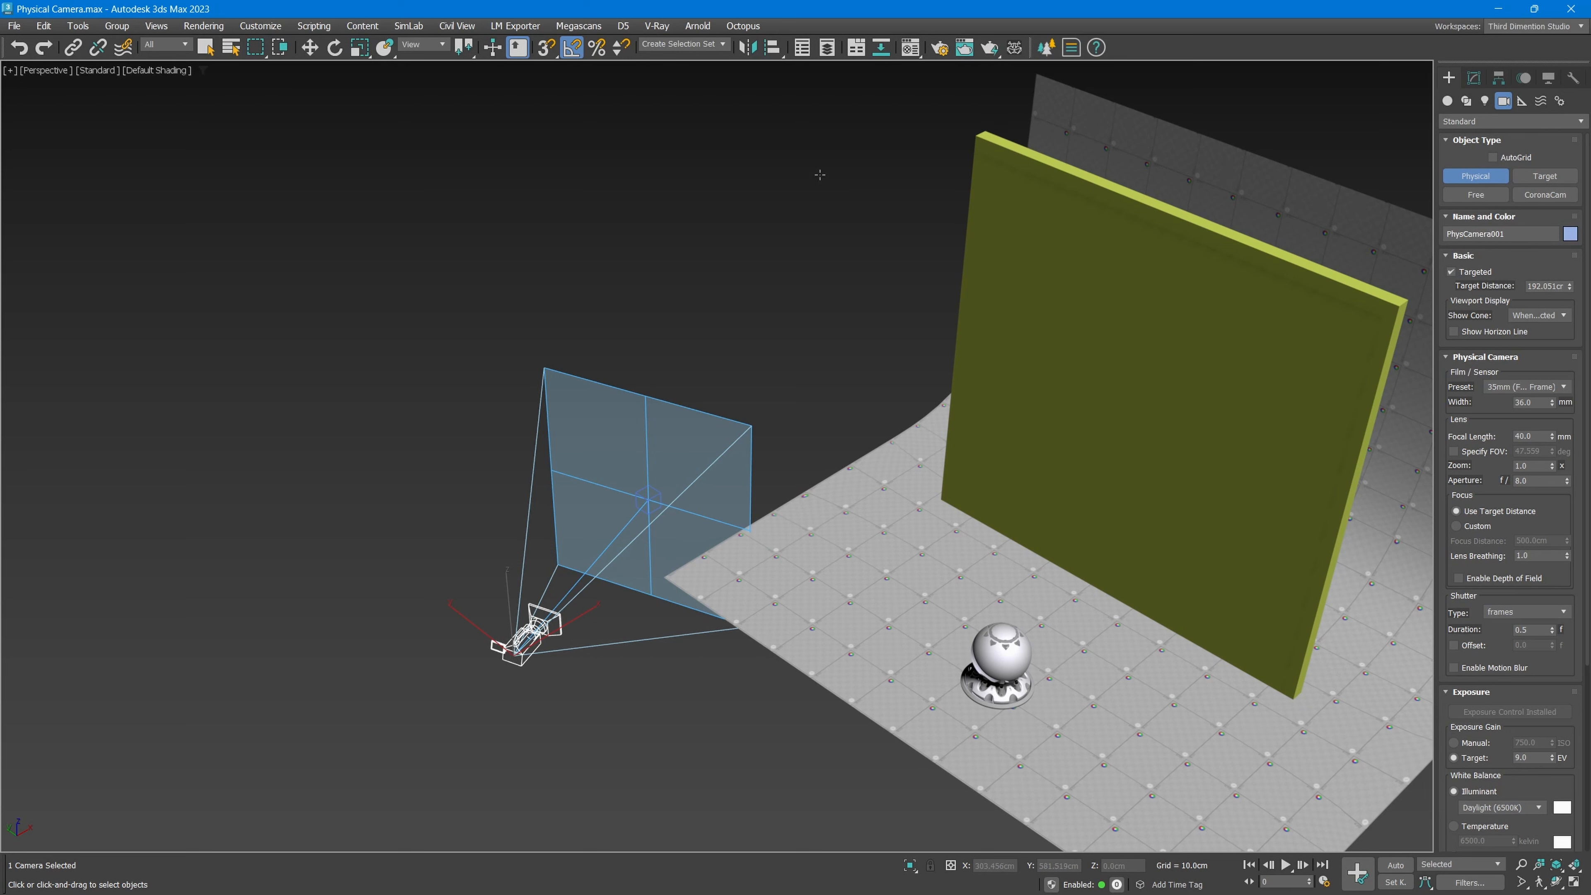
# Align the camera perpendicular to the front face of the box with Align Camera, and delete the box.
pyautogui.moveTo(772, 47); pyautogui.dragTo(771, 171)
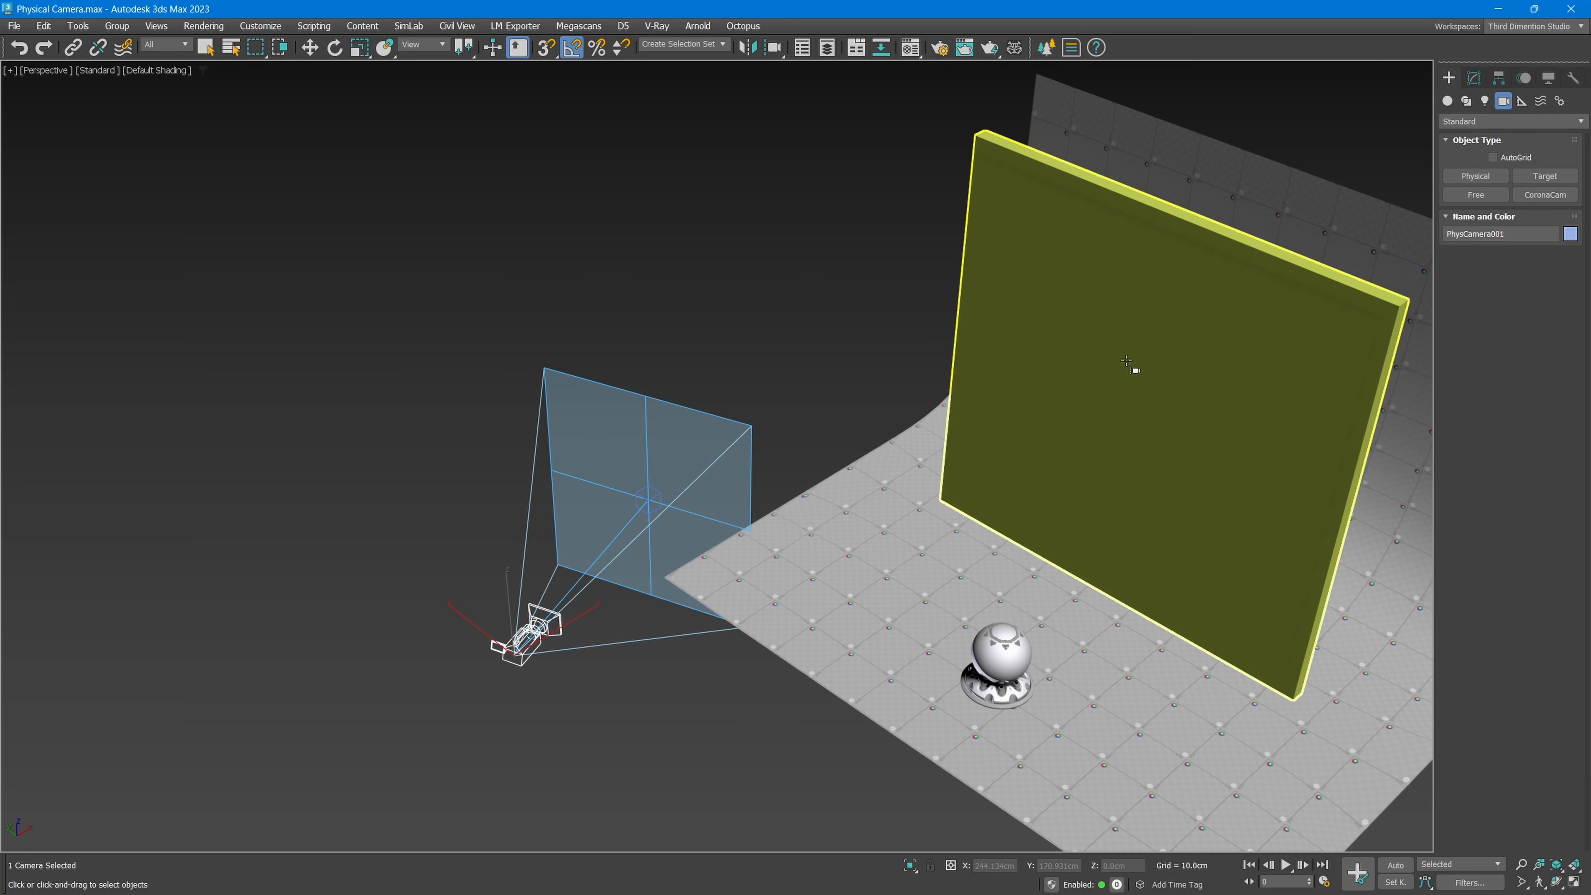
pyautogui.click(1112, 379)
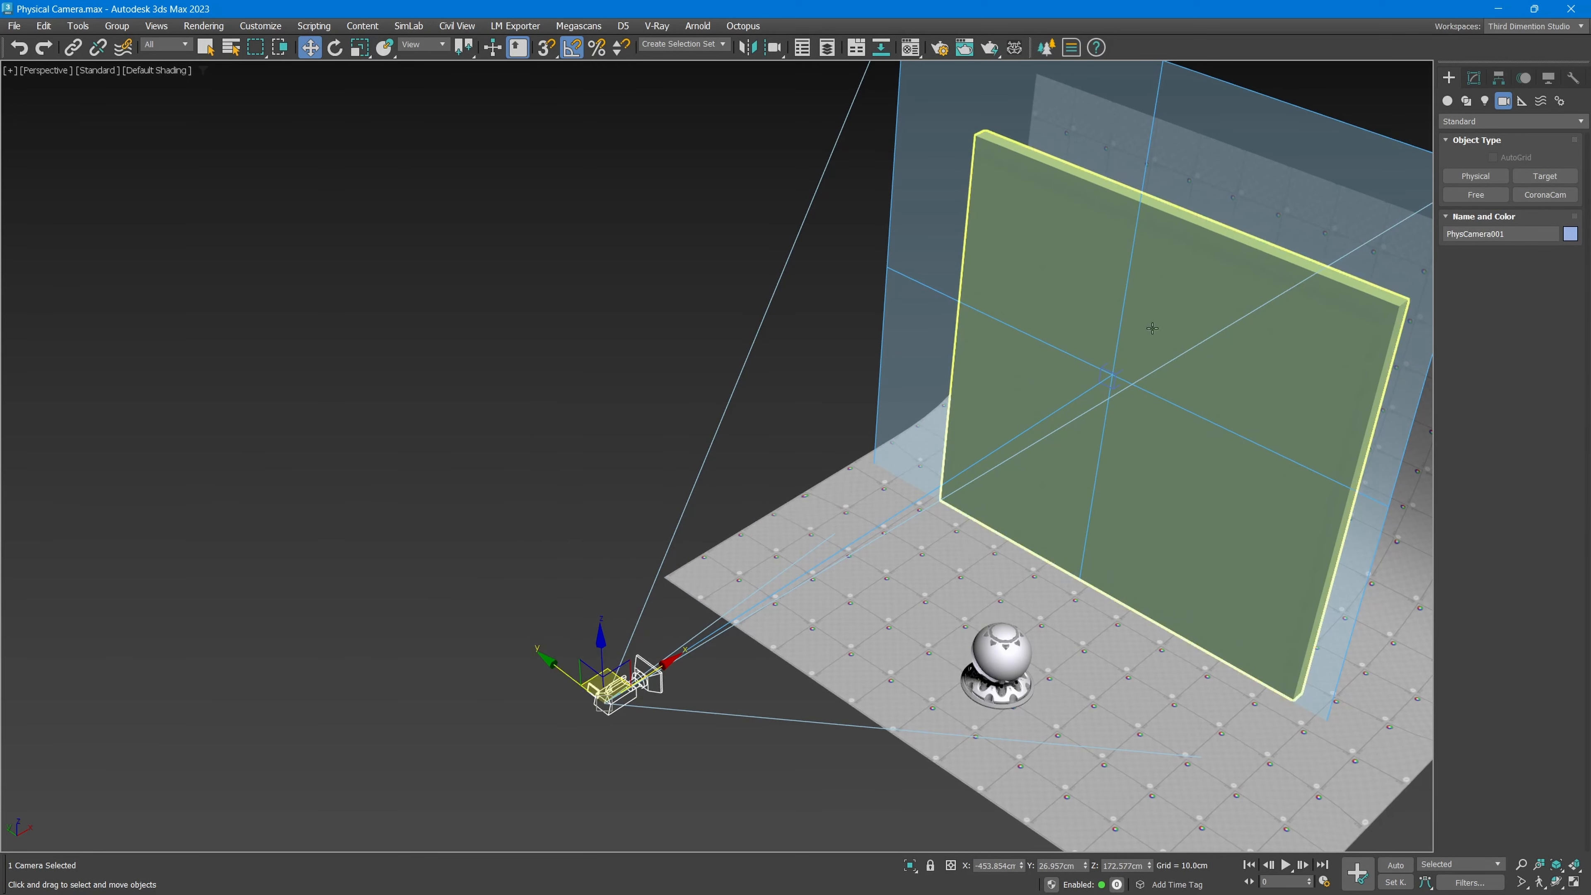
pyautogui.click(1157, 486)
pyautogui.press('Delete')
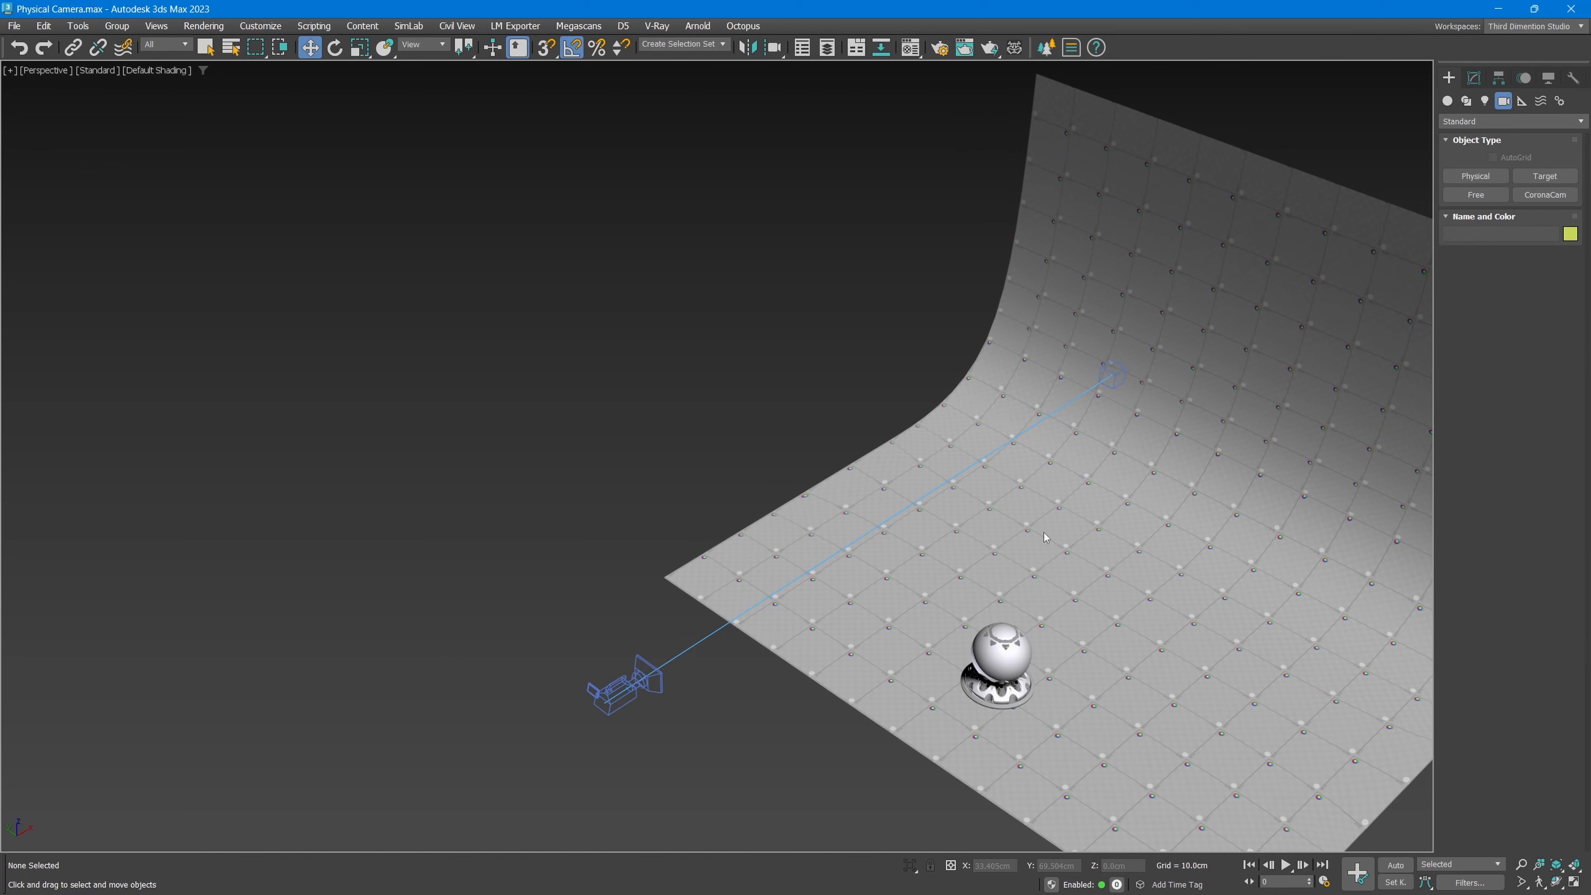
# Move the camera and its target together in the Top view until the camera's axis passes through the sphere.
pyautogui.click(771, 595)
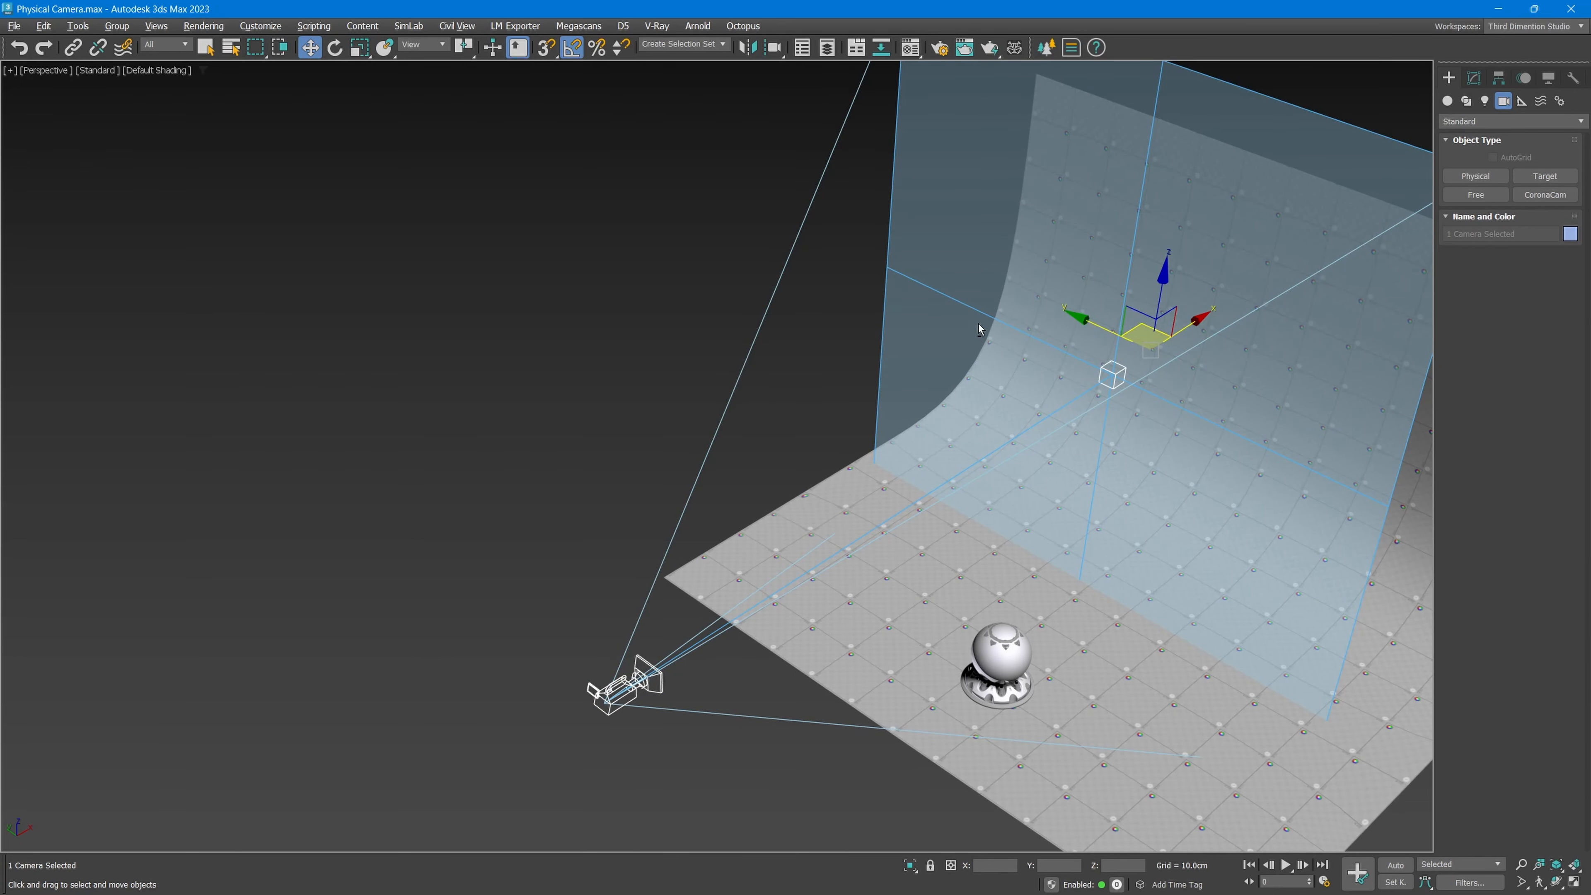
pyautogui.hotkey('alt', 'w')
pyautogui.press('t')
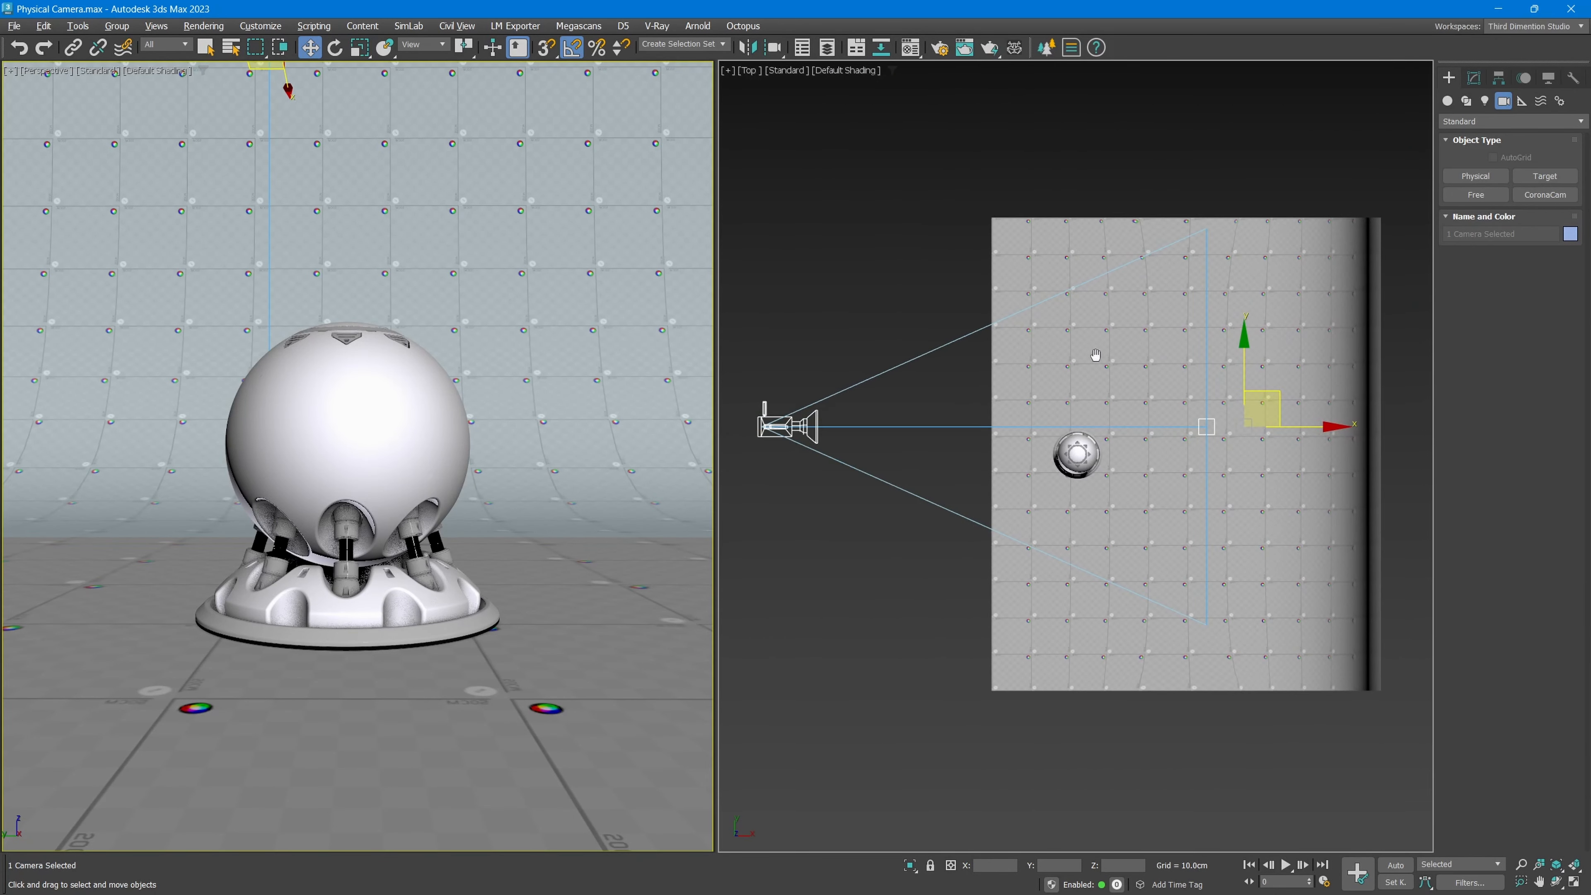
pyautogui.moveTo(1215, 441); pyautogui.dragTo(1185, 495)
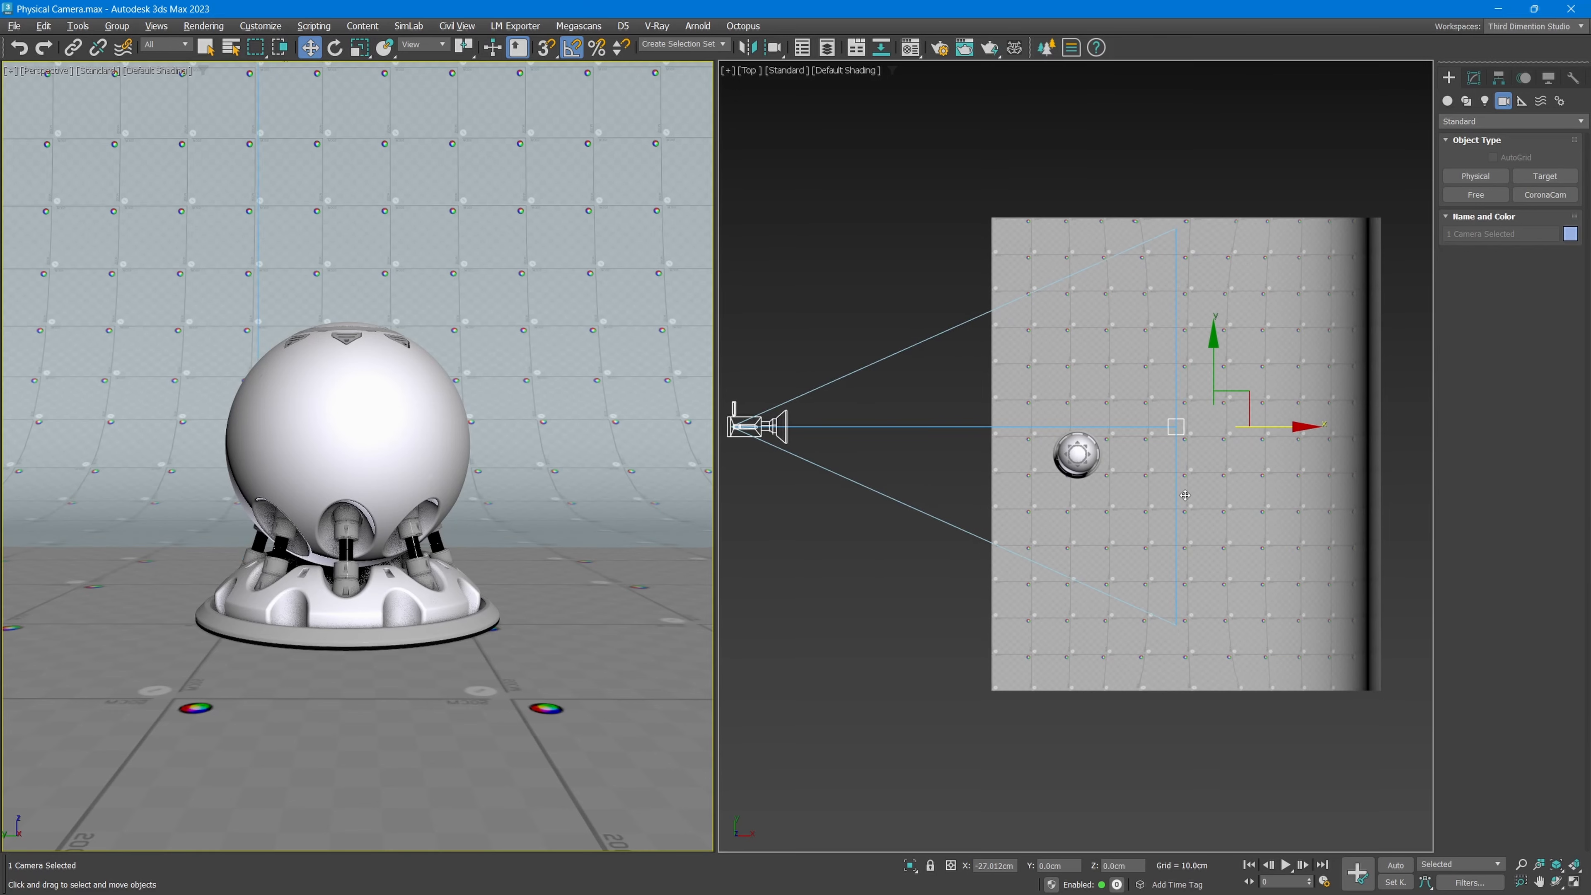
pyautogui.hotkey('alt', 'w')
pyautogui.press('F3')
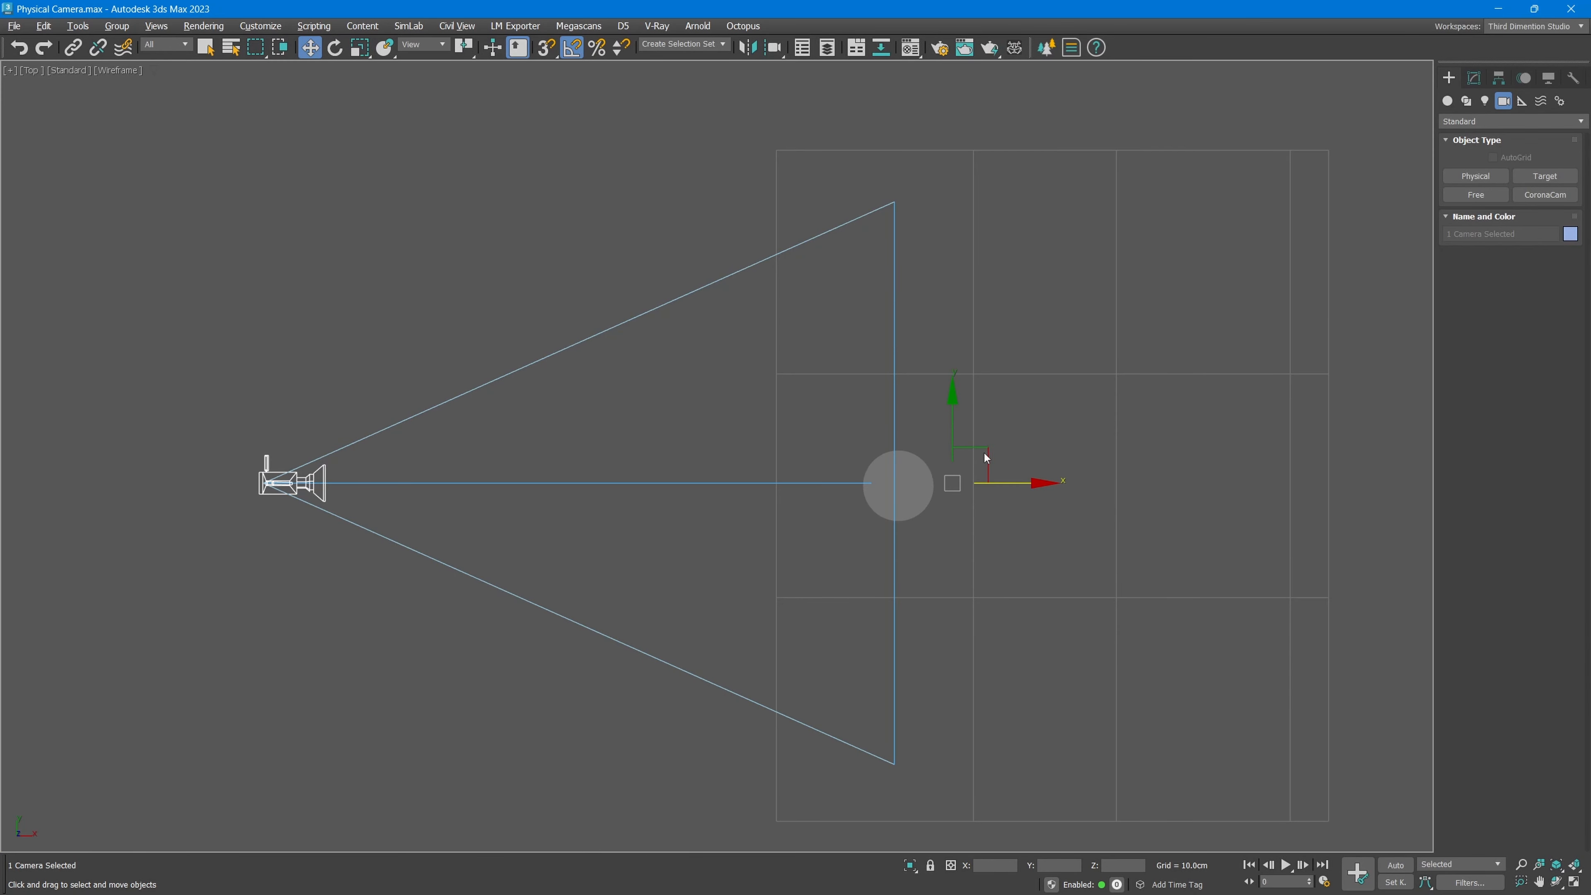
pyautogui.click(540, 547)
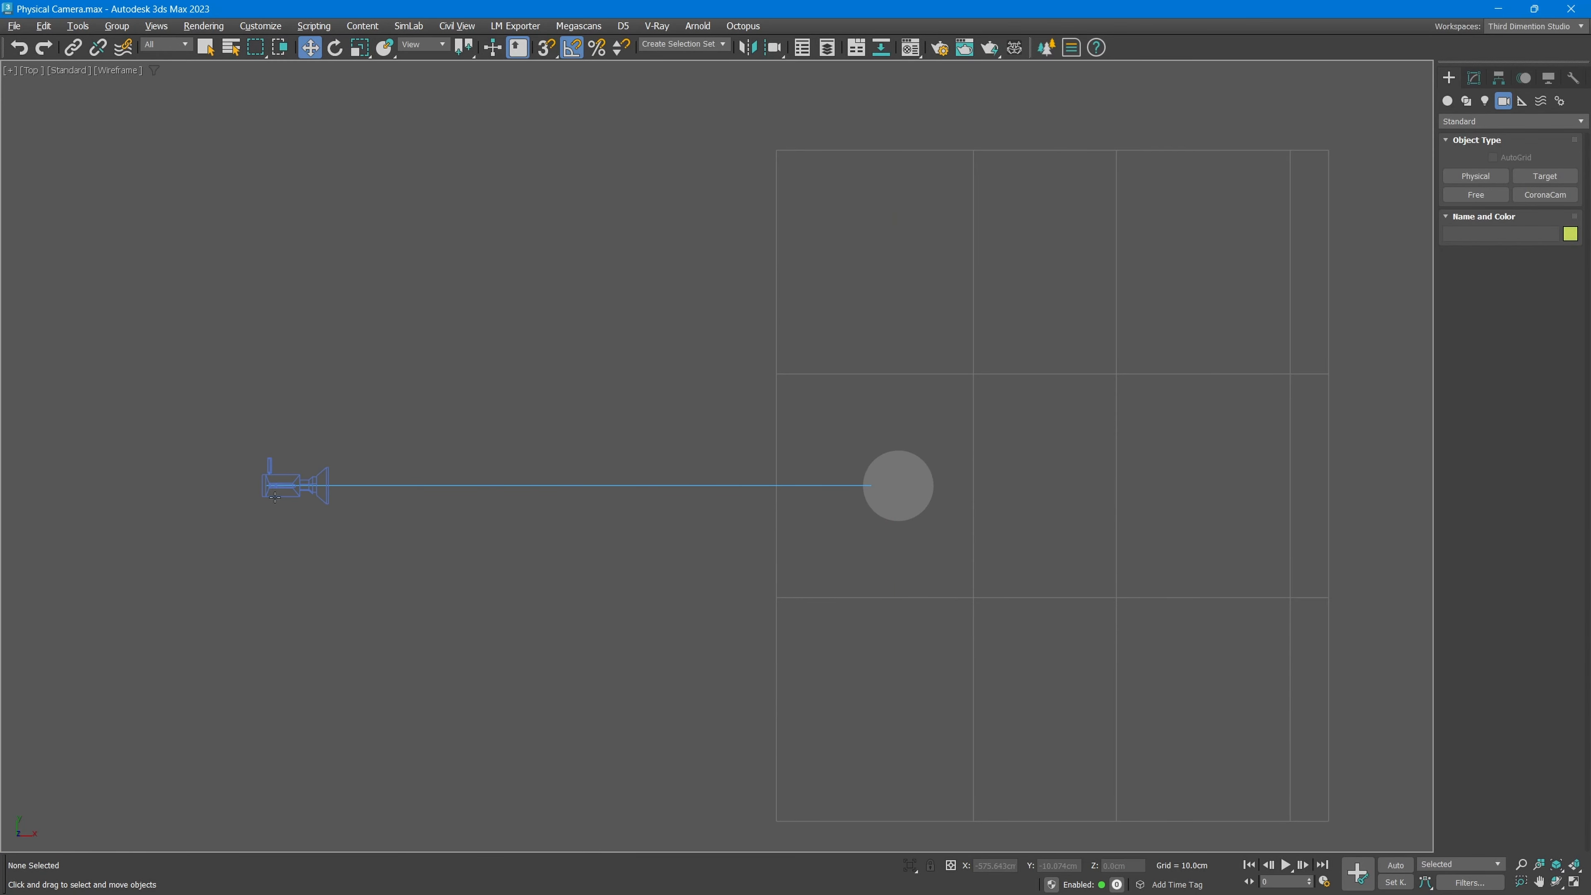
# Show the physical camera's view in the Perspective viewport, frame the model in it and move the camera closer to the sphere.
pyautogui.click(274, 497)
pyautogui.hotkey('alt', 'w')
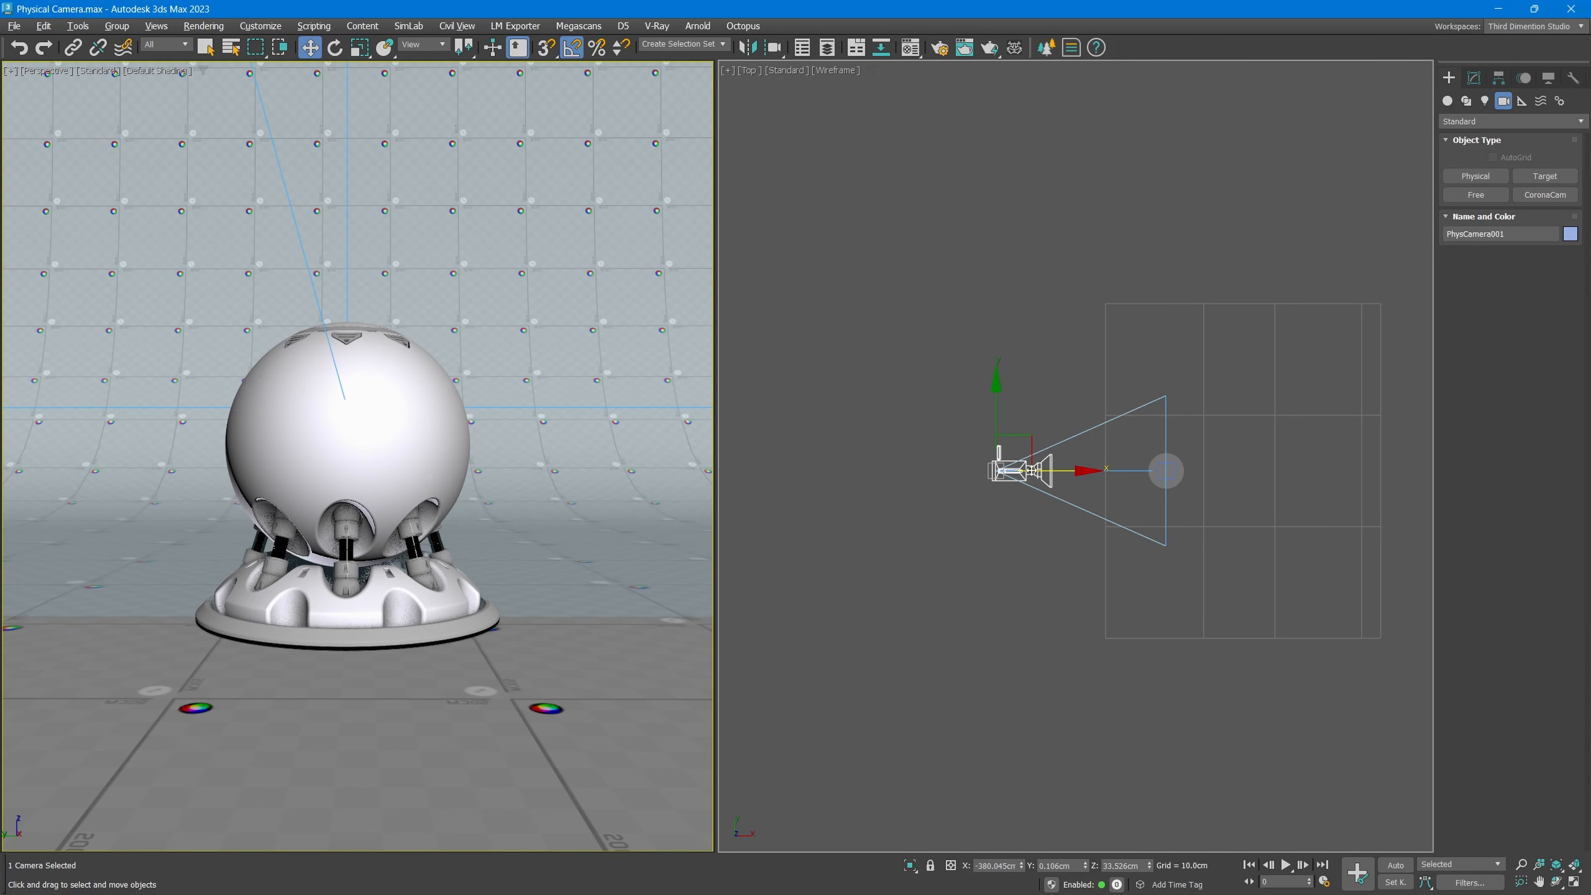
pyautogui.rightClick(549, 356)
pyautogui.press('c')
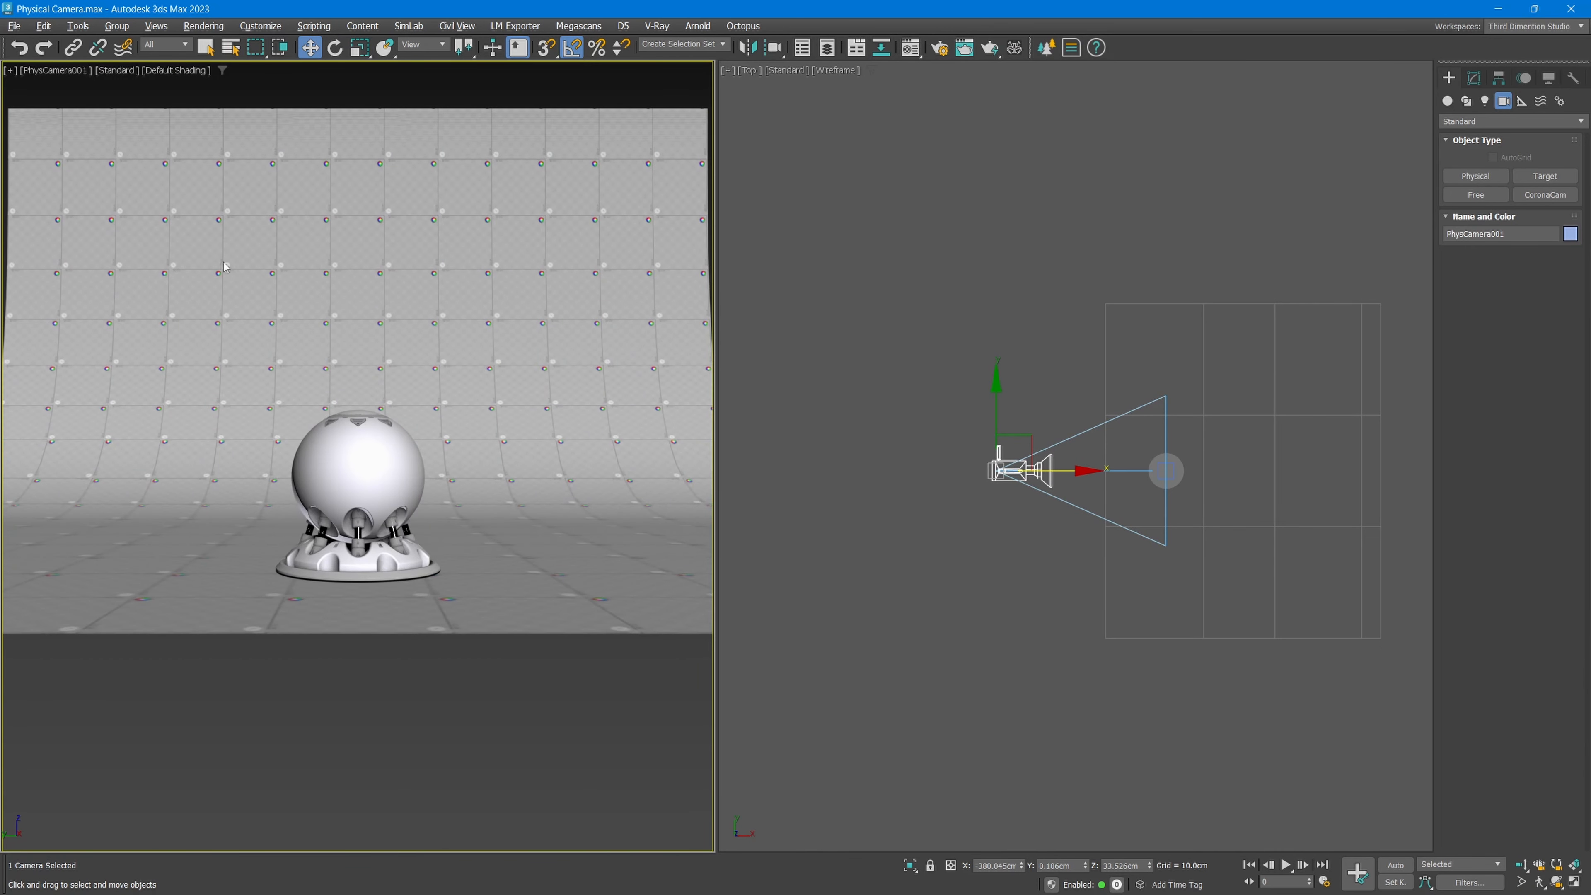
pyautogui.moveTo(225, 267); pyautogui.dragTo(320, 396, button='middle')
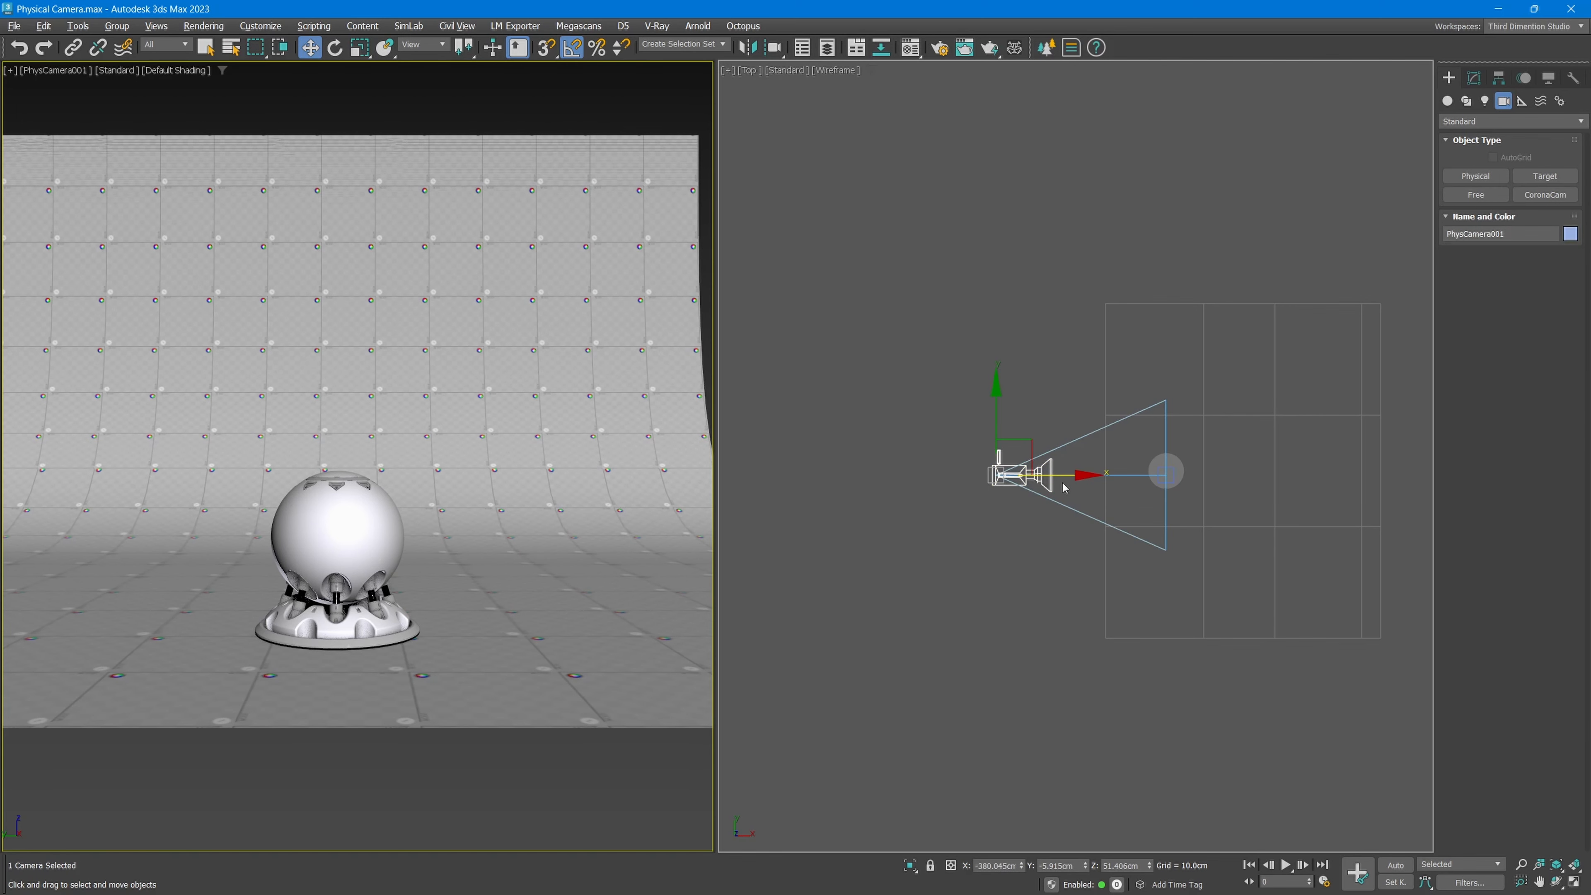
pyautogui.moveTo(1067, 475); pyautogui.dragTo(1103, 474)
# Show the last V-Ray frame buffer from Render Setup and start interactive rendering of the camera view.
pyautogui.press('F10')
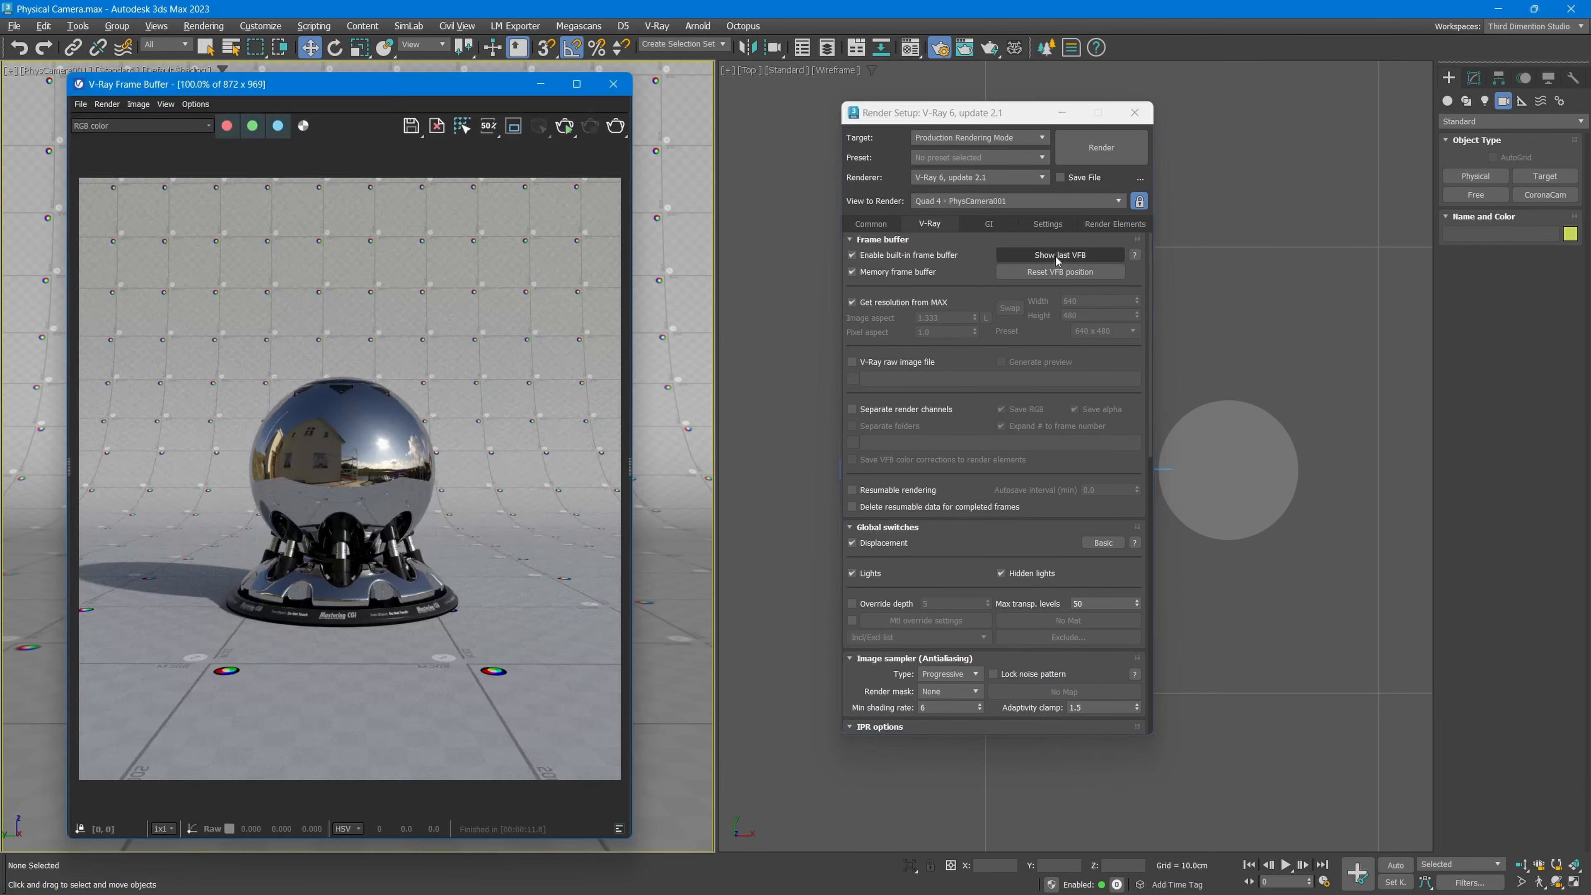
pyautogui.click(1060, 255)
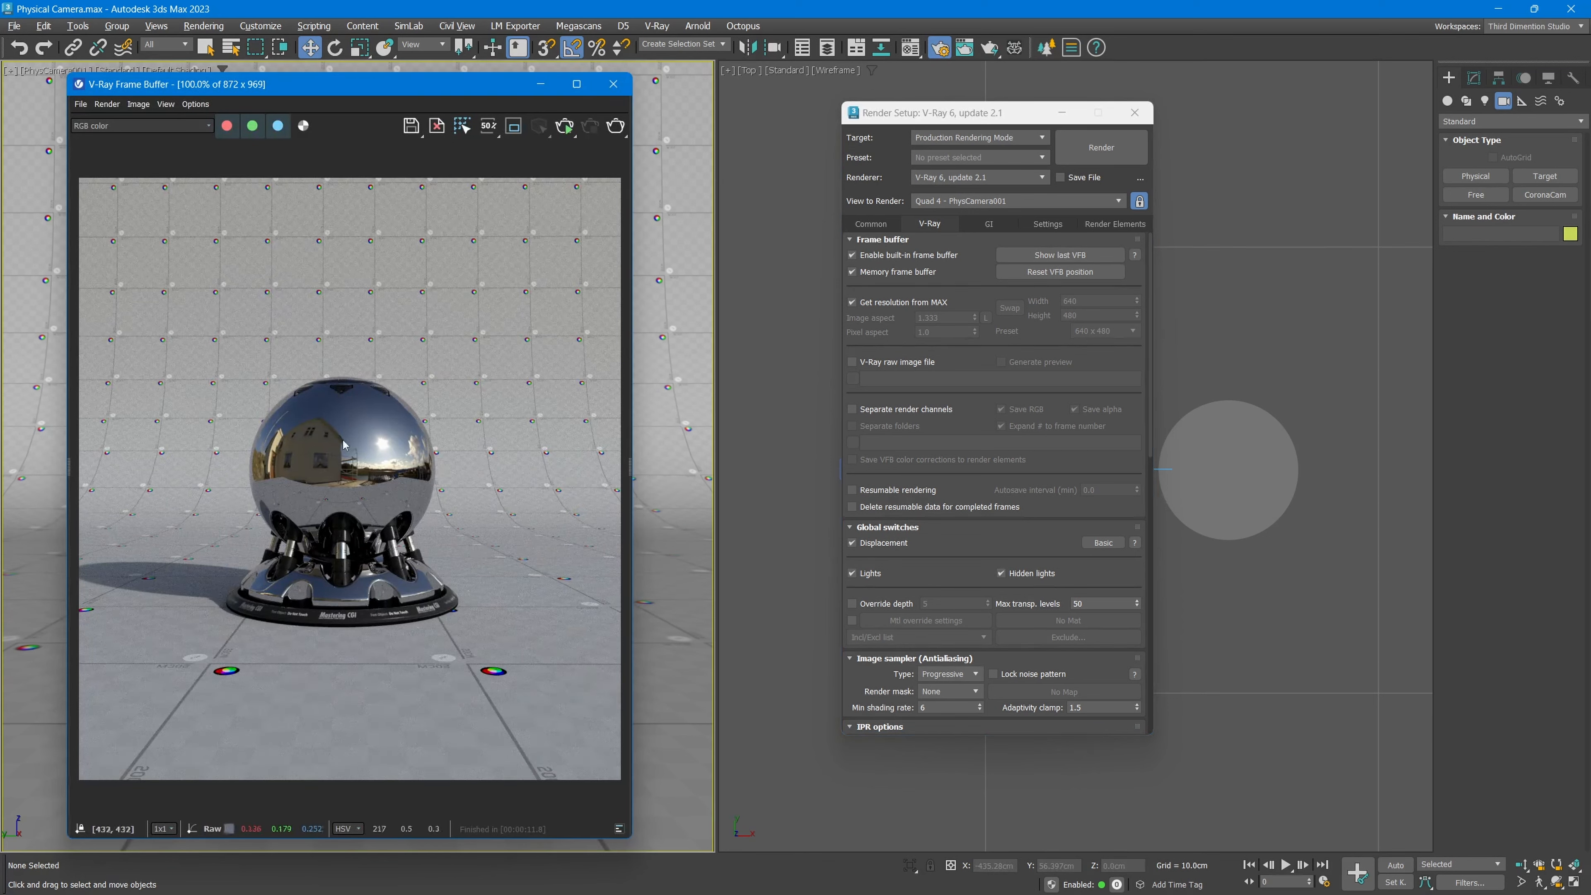
pyautogui.click(564, 126)
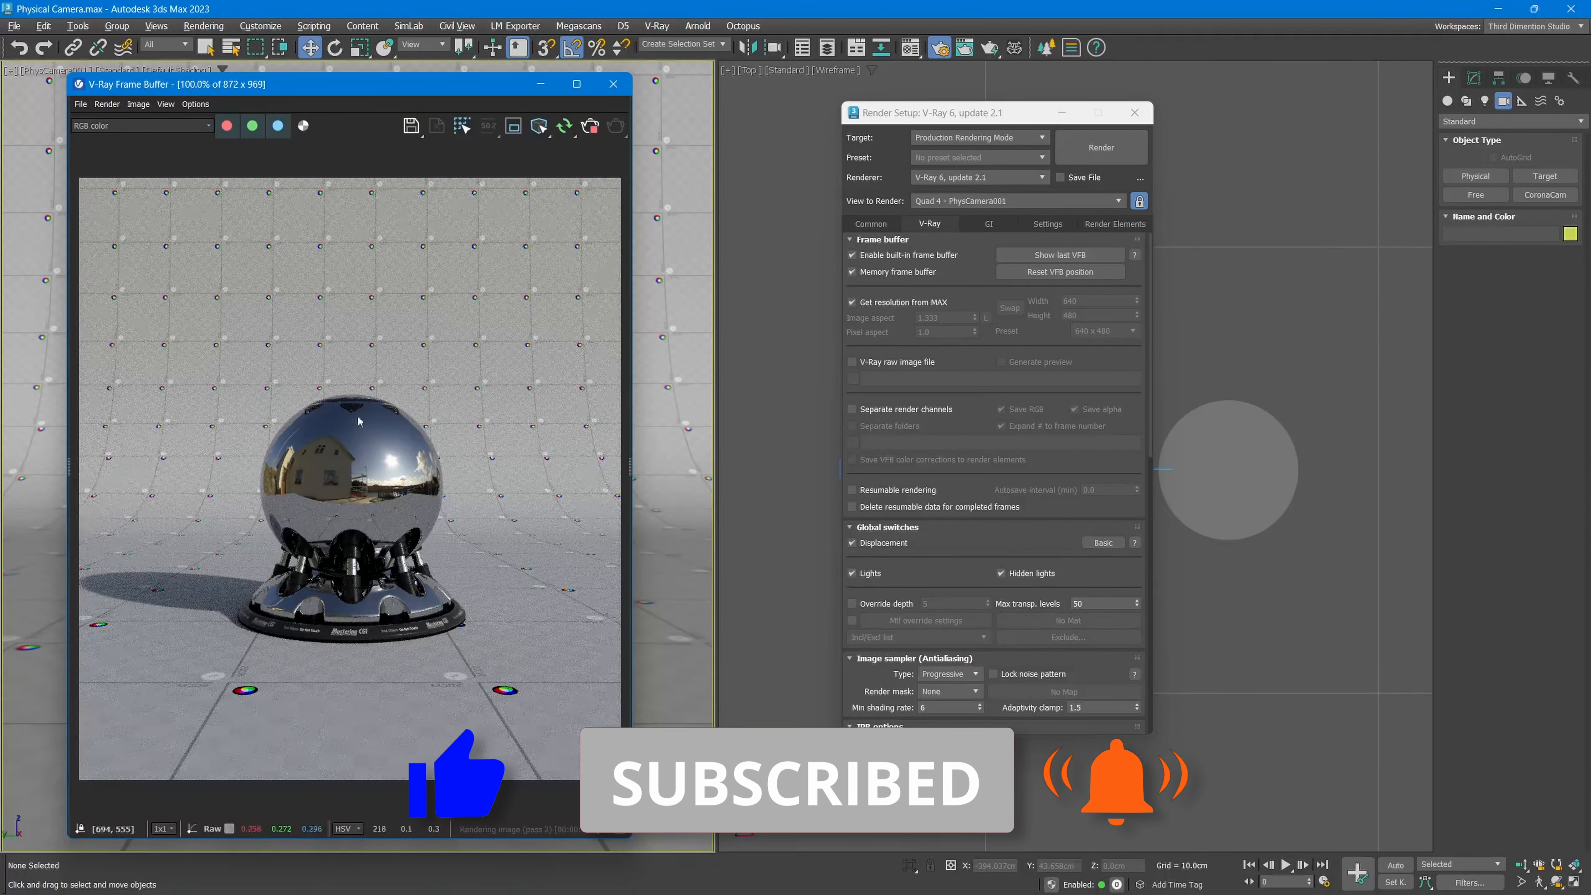
# Open the camera's modify parameters and collapse all rollouts except Basic.
pyautogui.click(876, 468)
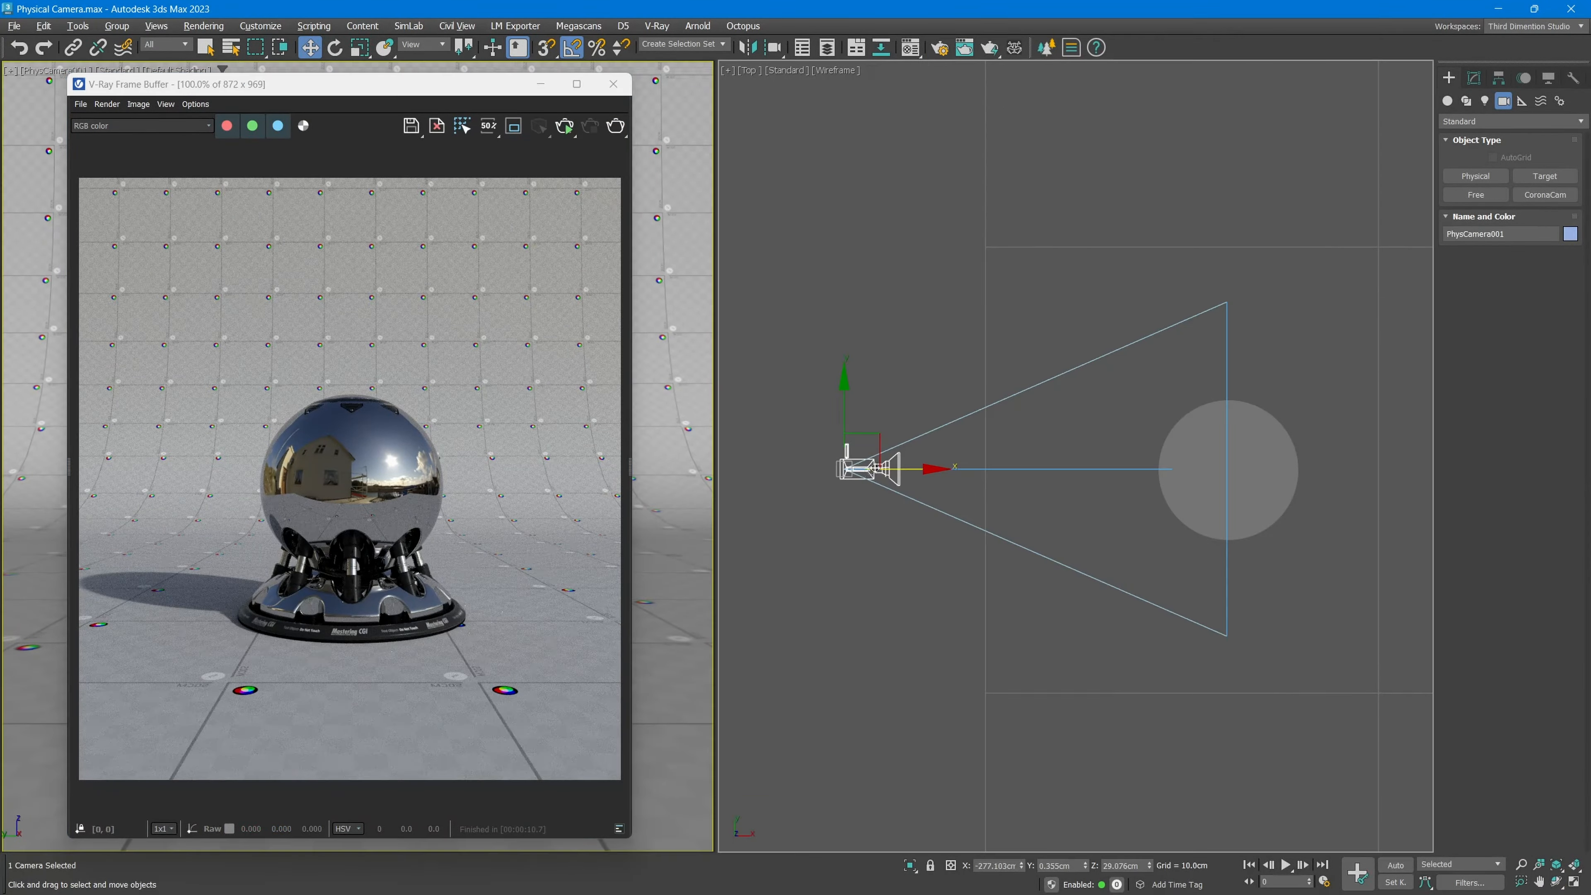
pyautogui.click(1472, 82)
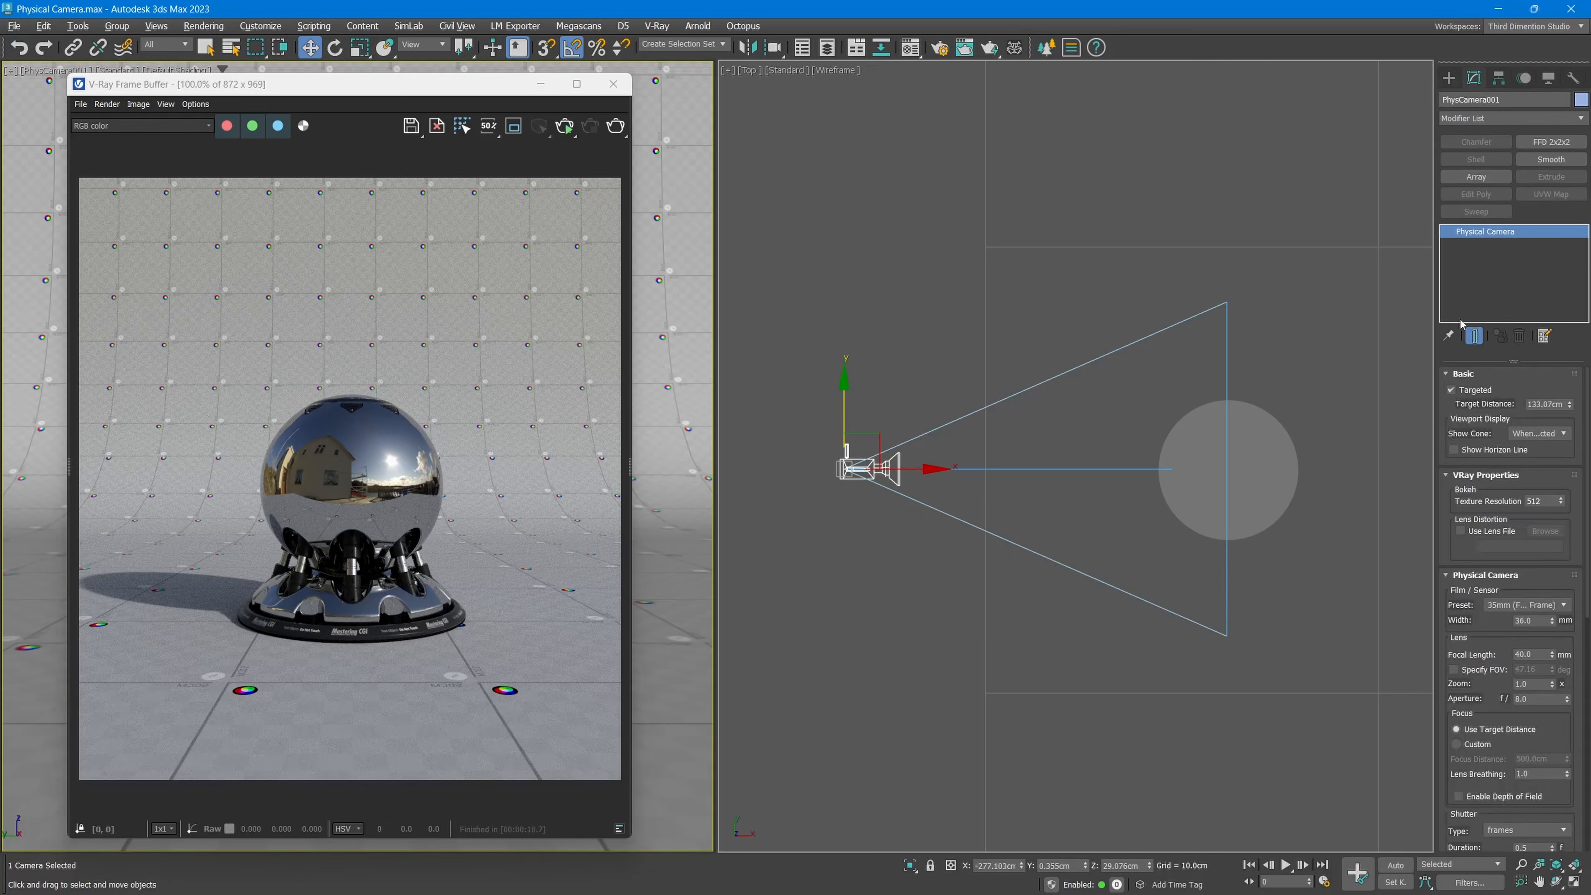
pyautogui.click(1465, 373)
pyautogui.click(1479, 391)
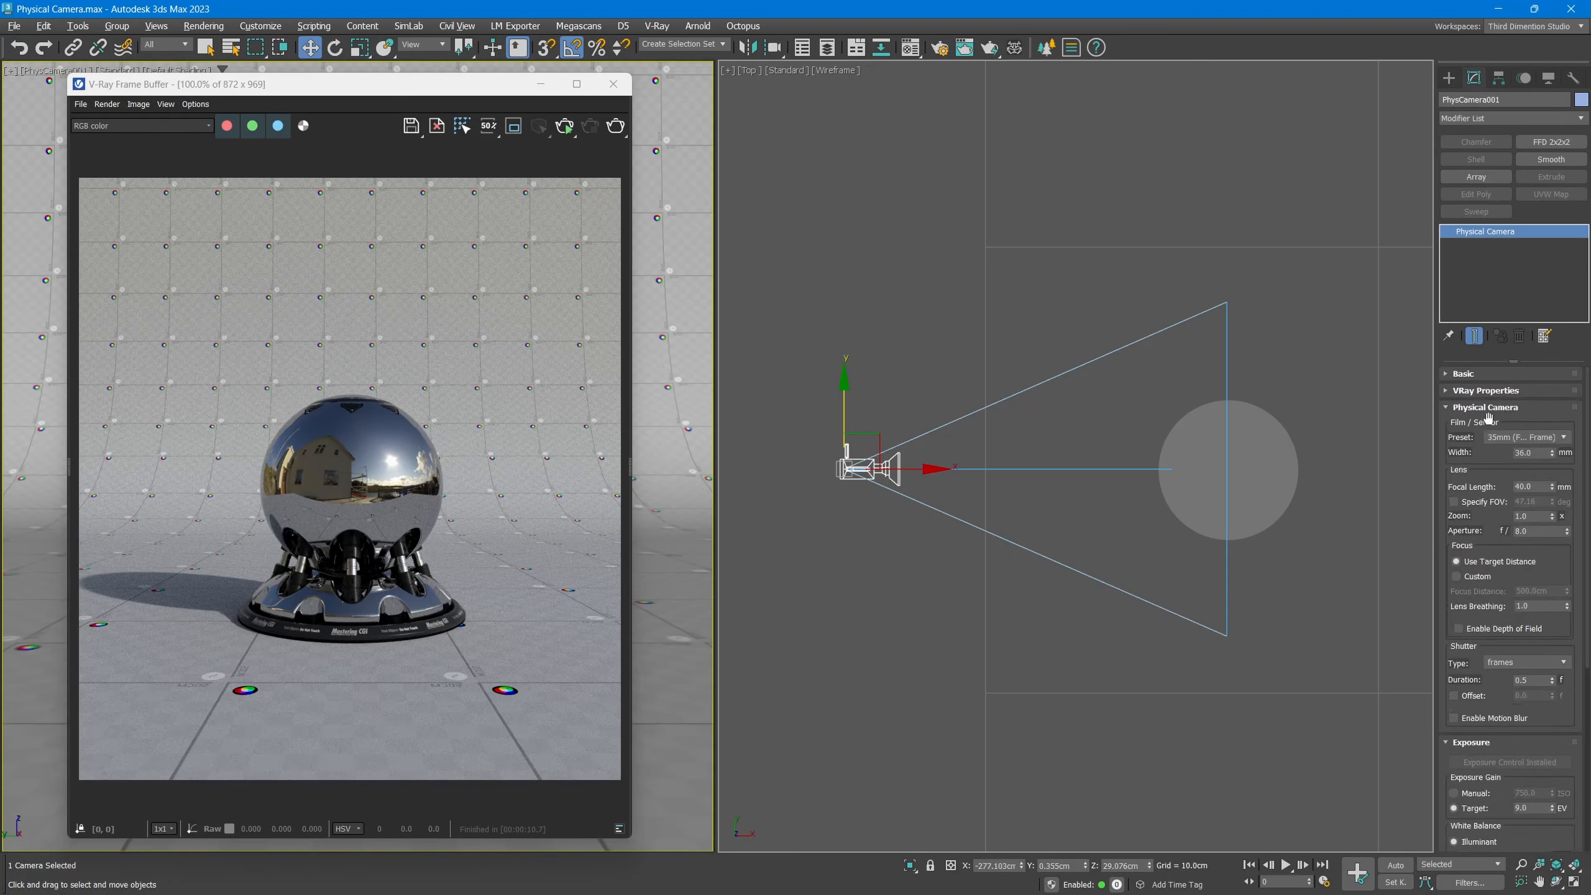
pyautogui.click(1483, 408)
pyautogui.click(1471, 425)
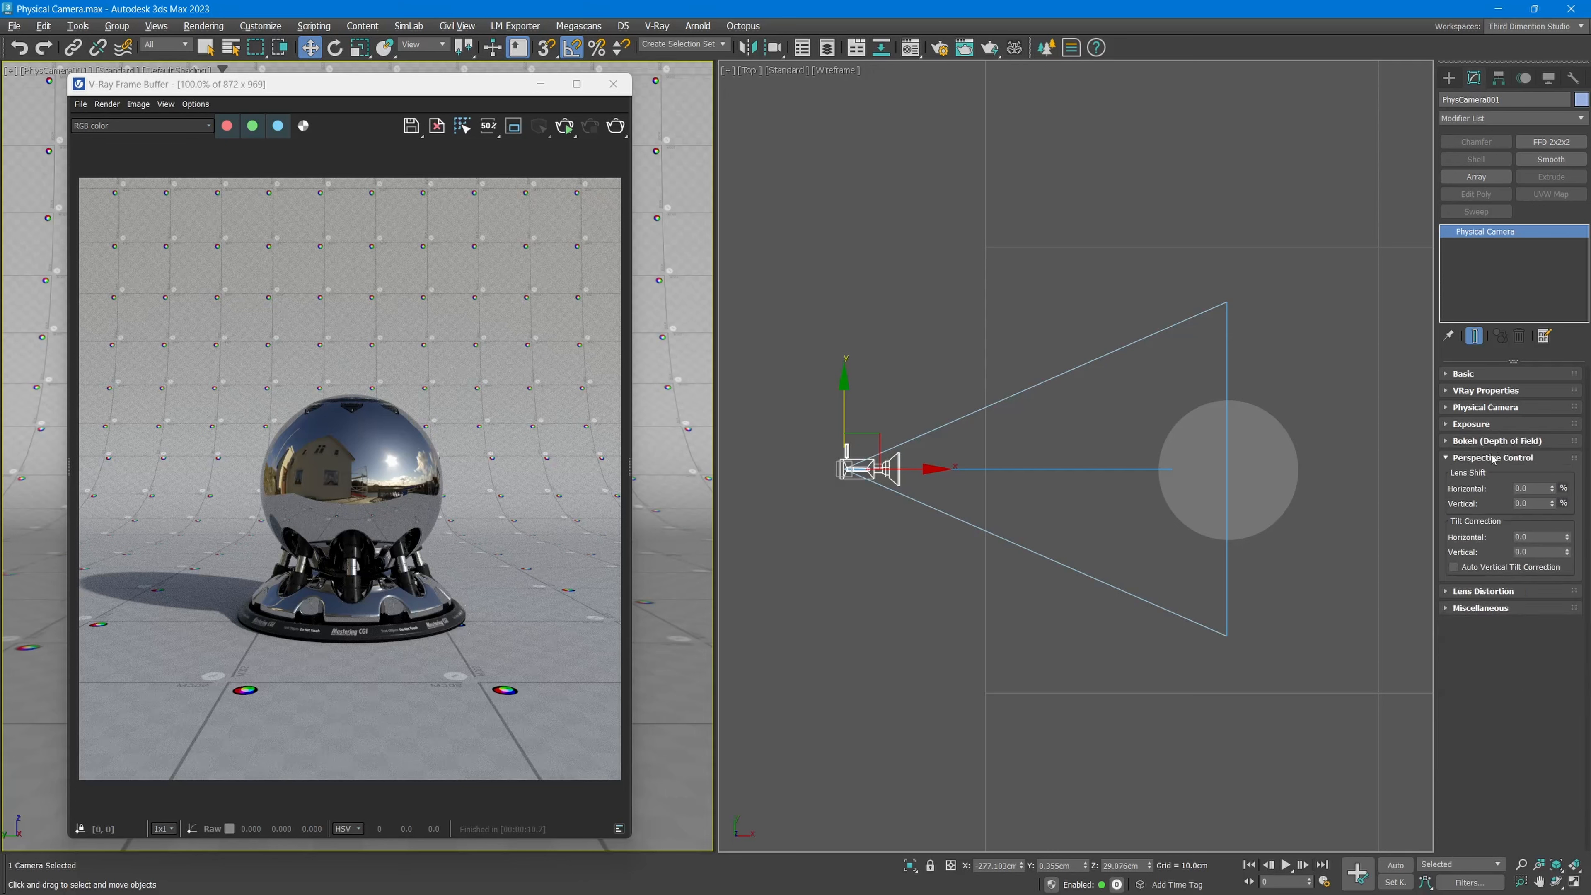
pyautogui.click(1492, 458)
pyautogui.click(1463, 374)
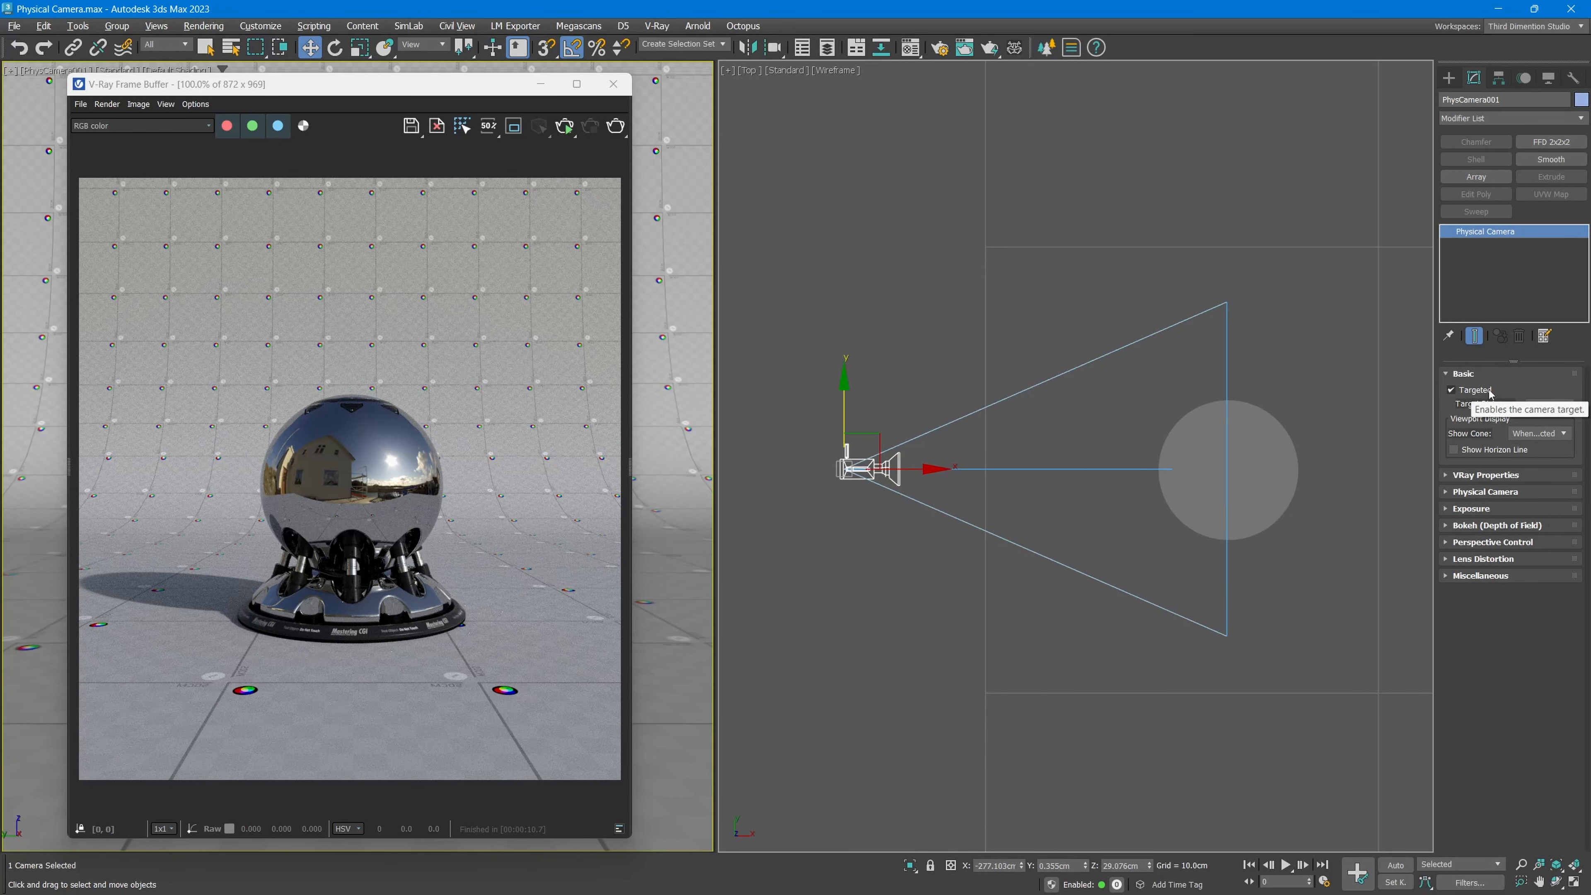
# Inspect the camera's target inside the sphere in the Top view and reselect the camera.
pyautogui.click(1222, 468)
pyautogui.scroll(3, 1222, 468)
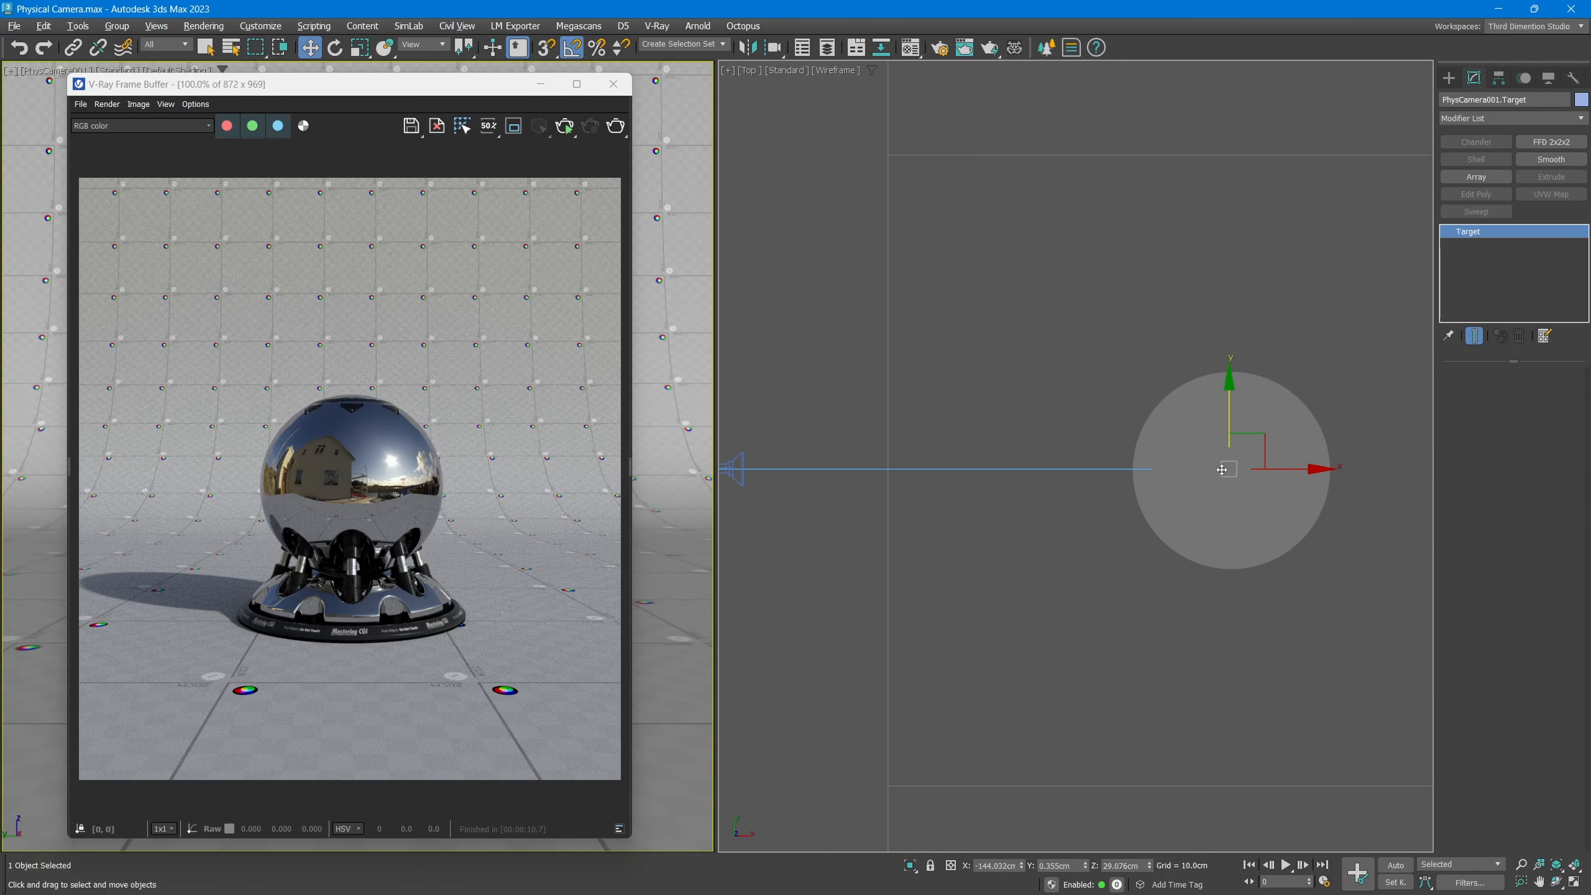
pyautogui.moveTo(1101, 473); pyautogui.dragTo(1142, 472, button='middle')
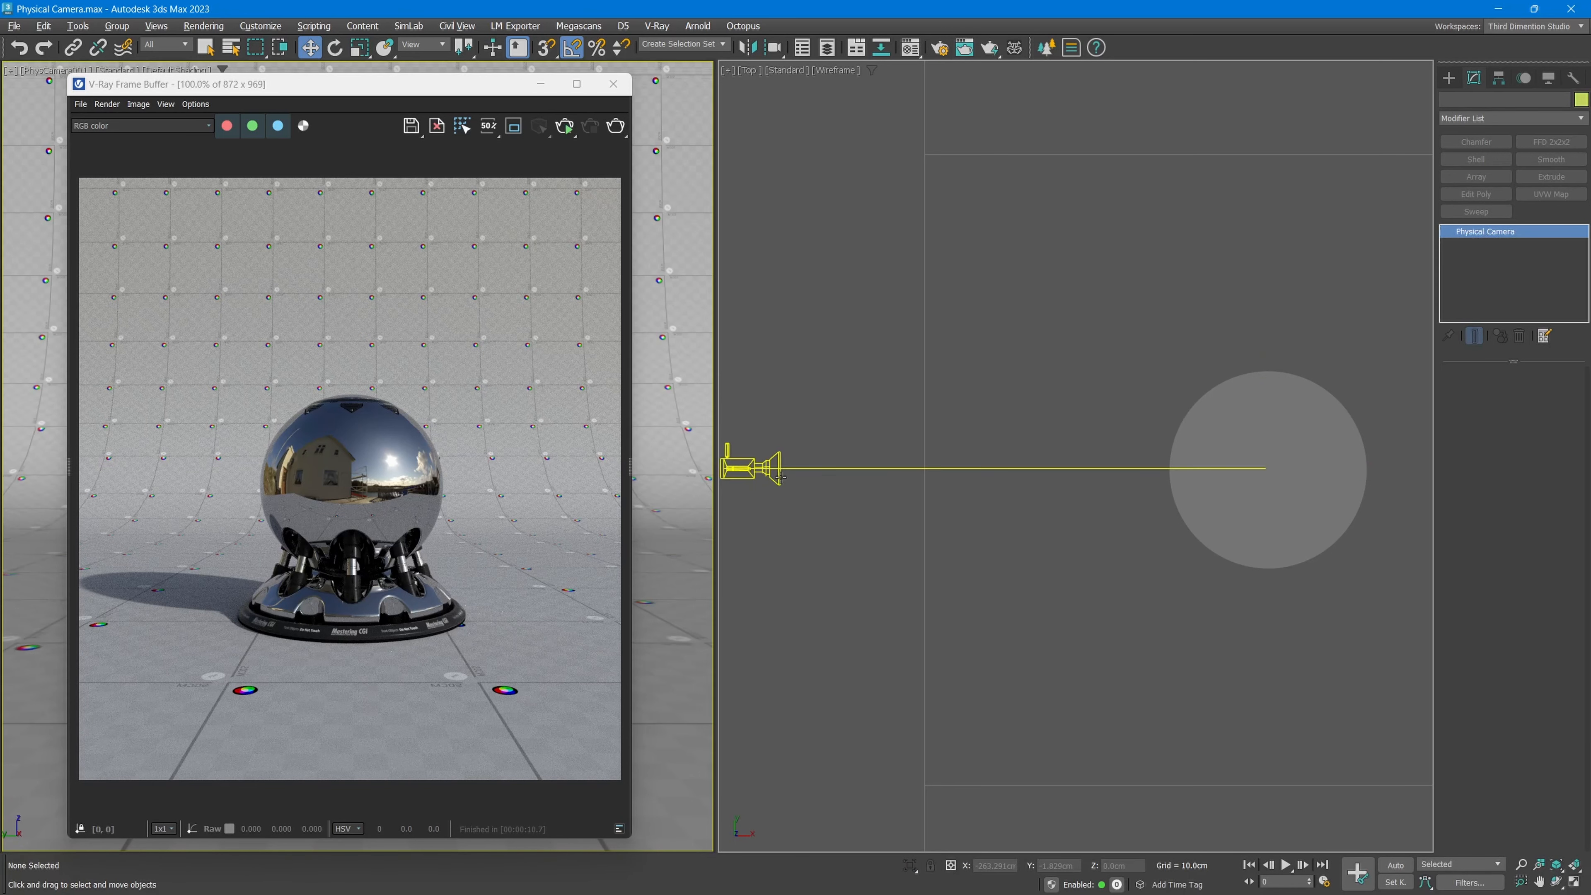
pyautogui.click(784, 490)
pyautogui.moveTo(854, 495); pyautogui.dragTo(890, 498, button='middle')
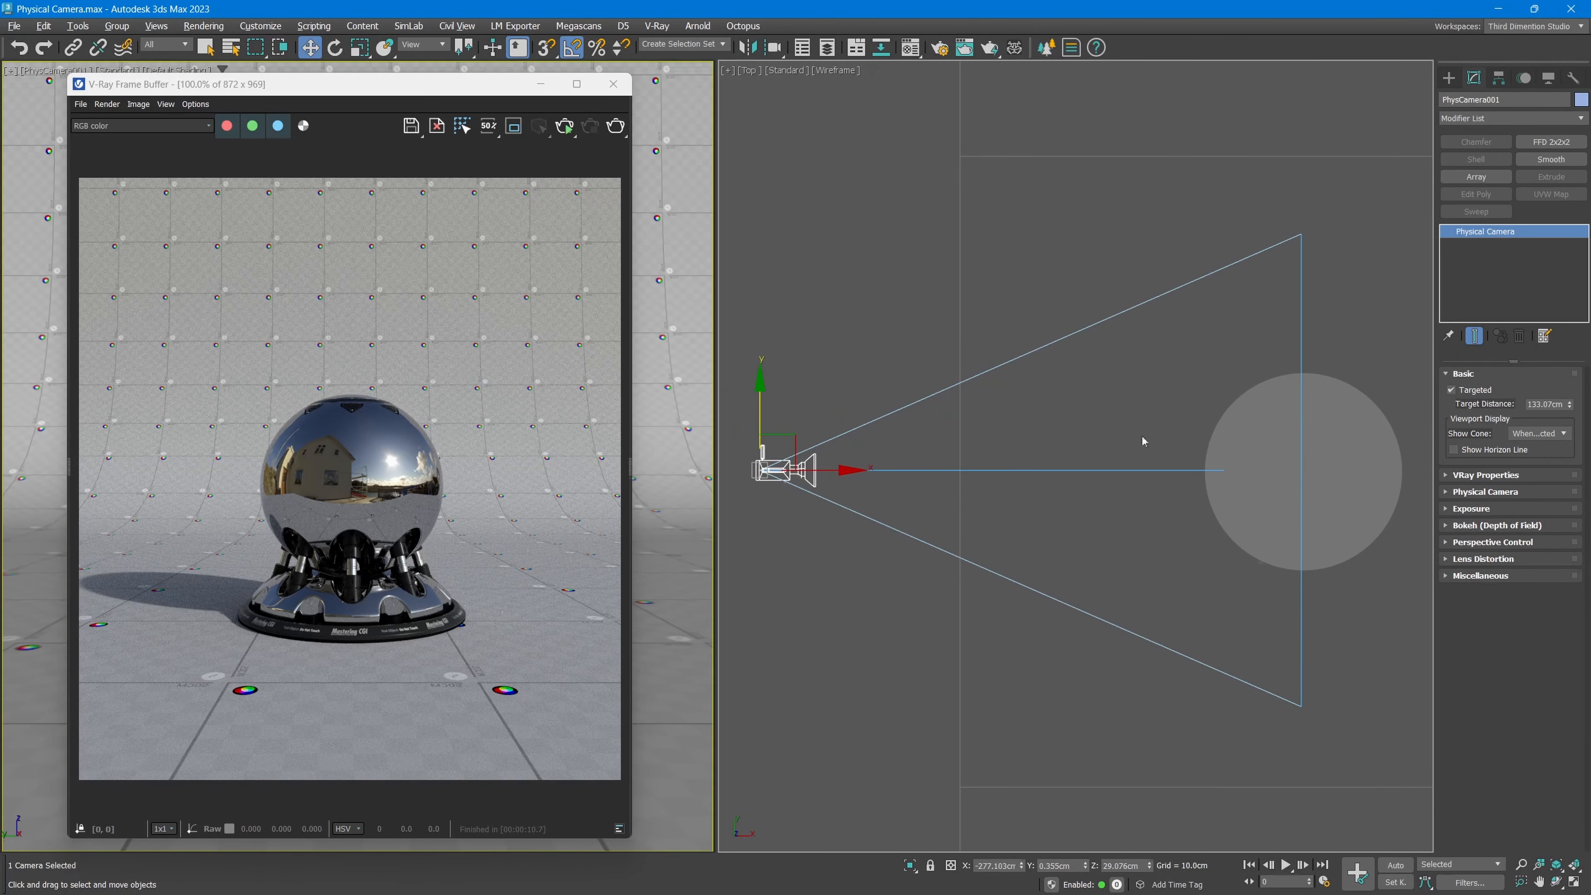
# Turn off the camera's Targeted option, set its target distance to about 57.22 cm and minimise the V-Ray frame buffer.
pyautogui.click(1451, 389)
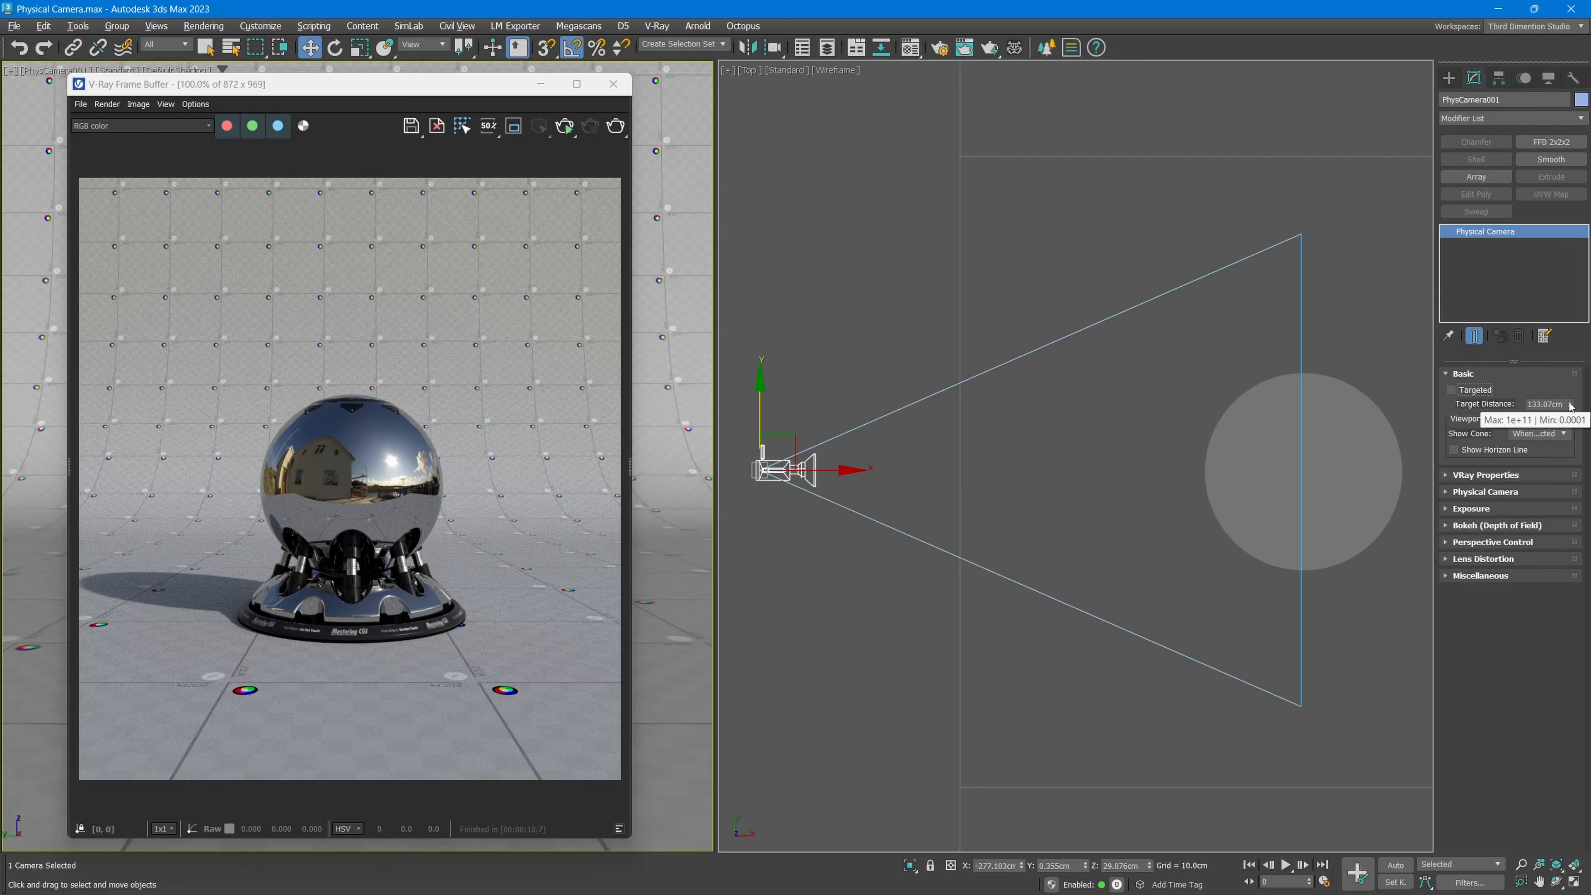
pyautogui.moveTo(1573, 405)
pyautogui.mouseDown()
pyautogui.moveTo(1572, 436)
pyautogui.moveTo(1573, 379)
pyautogui.moveTo(1573, 433)
pyautogui.mouseUp()
pyautogui.click(540, 85)
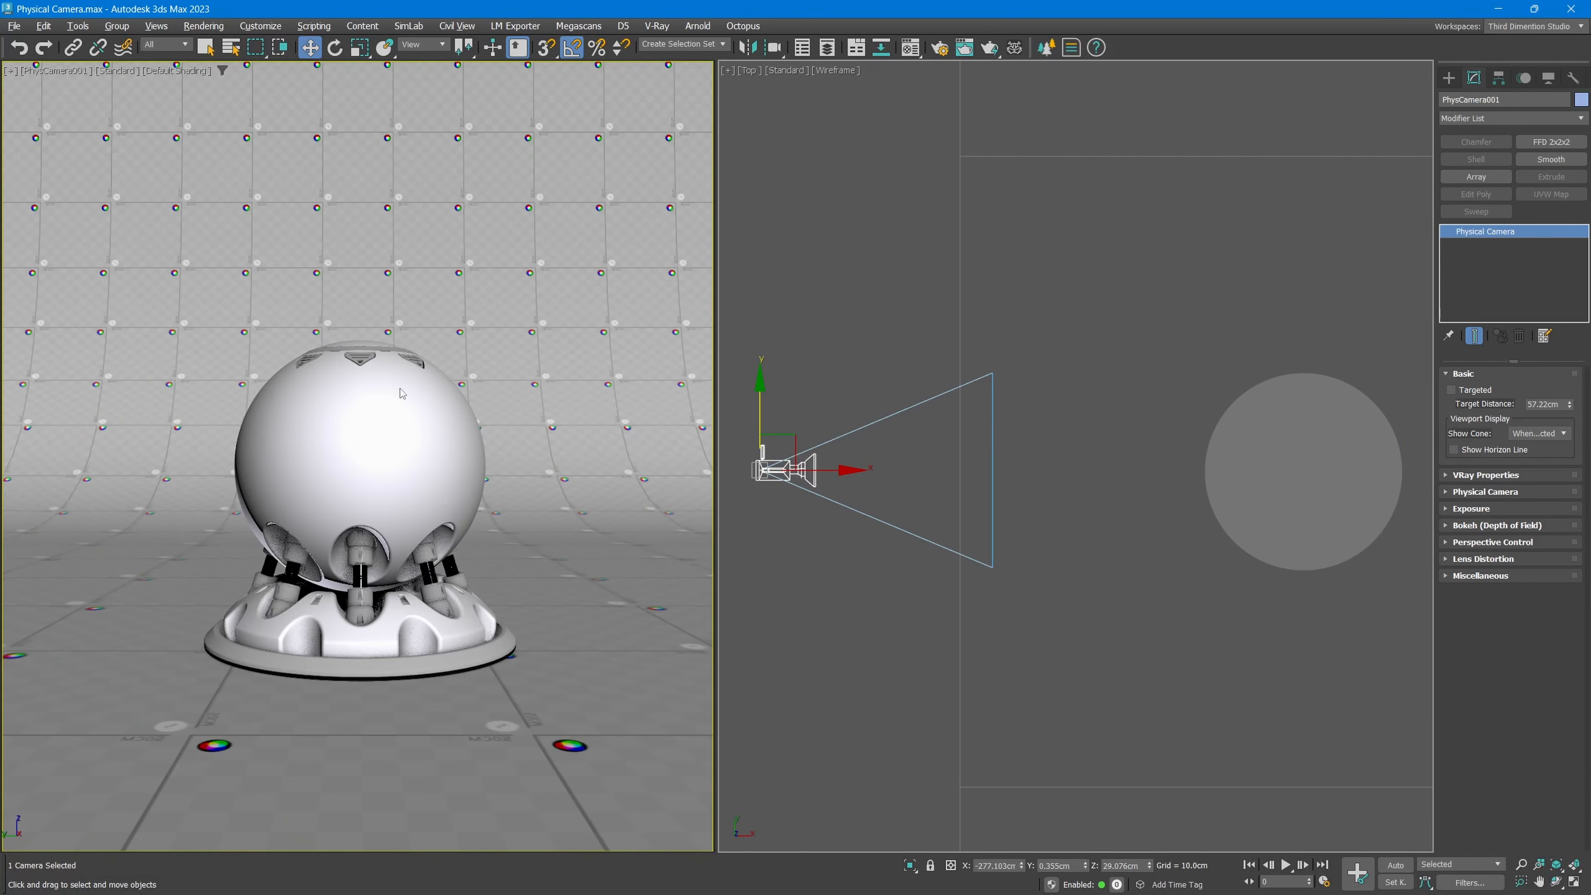
# Set the untargeted camera's target distance to about 133.9 cm and turn the Targeted option back on.
pyautogui.moveTo(1569, 404); pyautogui.dragTo(57, 333)
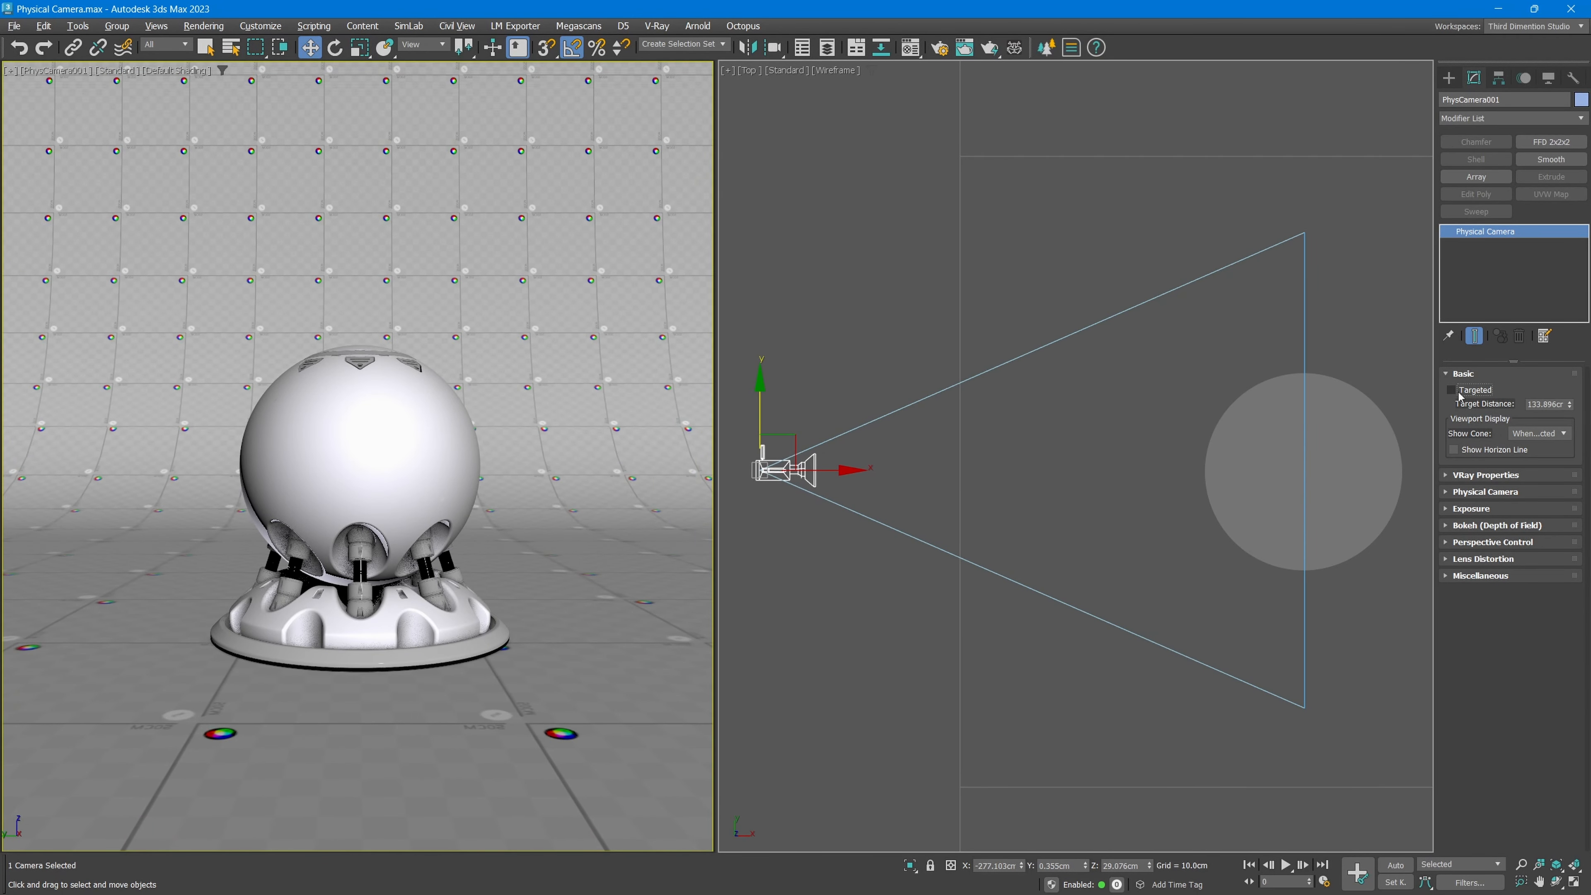
pyautogui.click(1457, 391)
# Try the camera's Show Cone option set to Never and restore it to When Selected.
pyautogui.click(1551, 433)
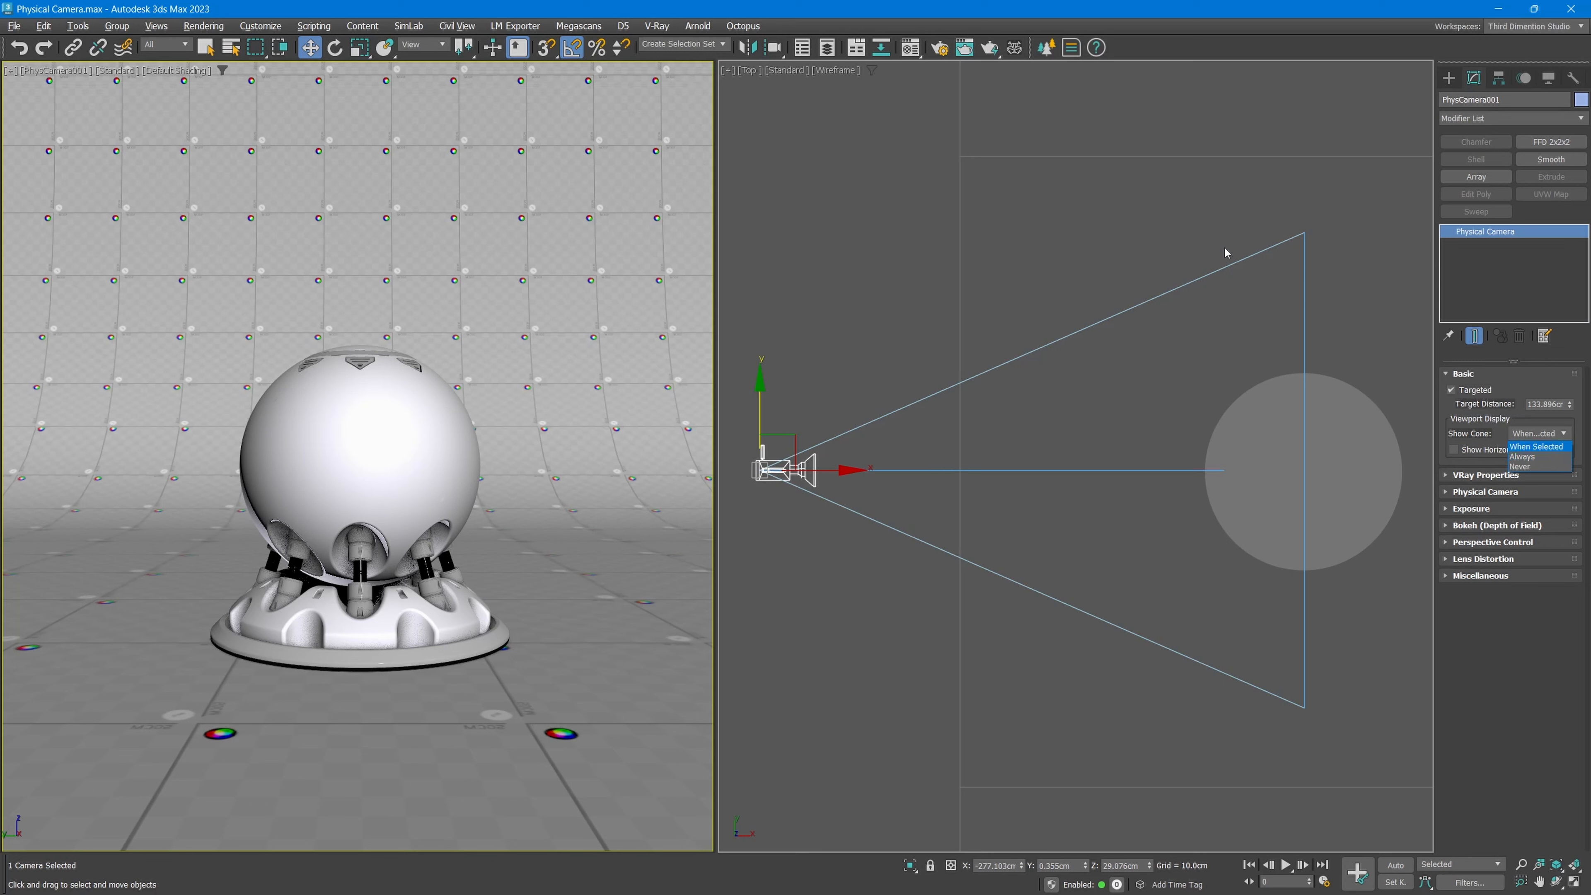
pyautogui.click(1550, 466)
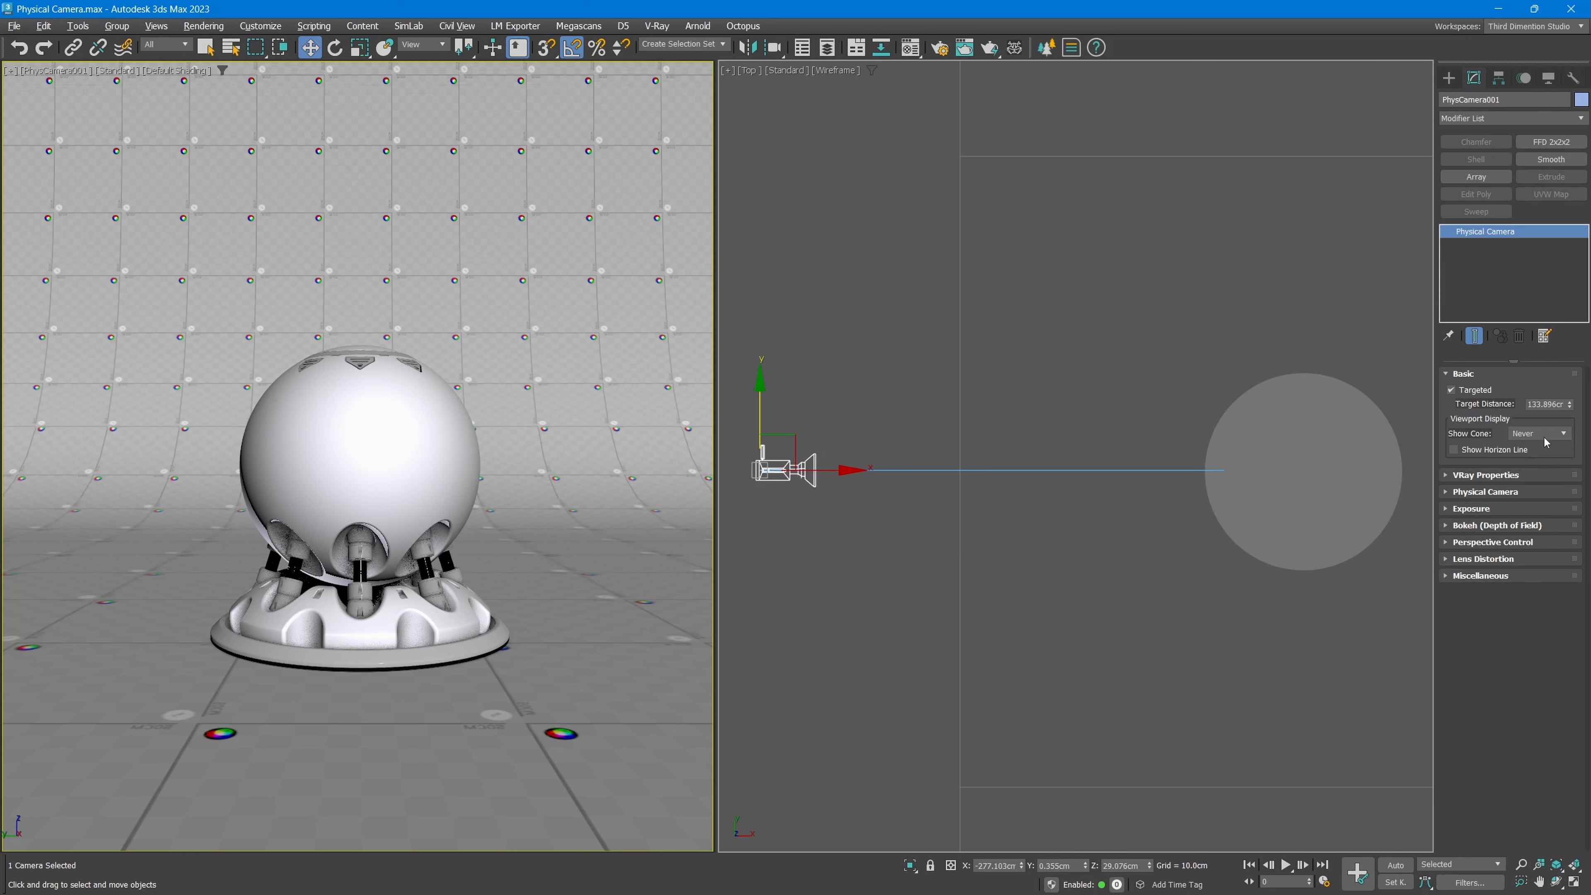
pyautogui.click(1543, 432)
pyautogui.click(1544, 446)
pyautogui.click(1543, 433)
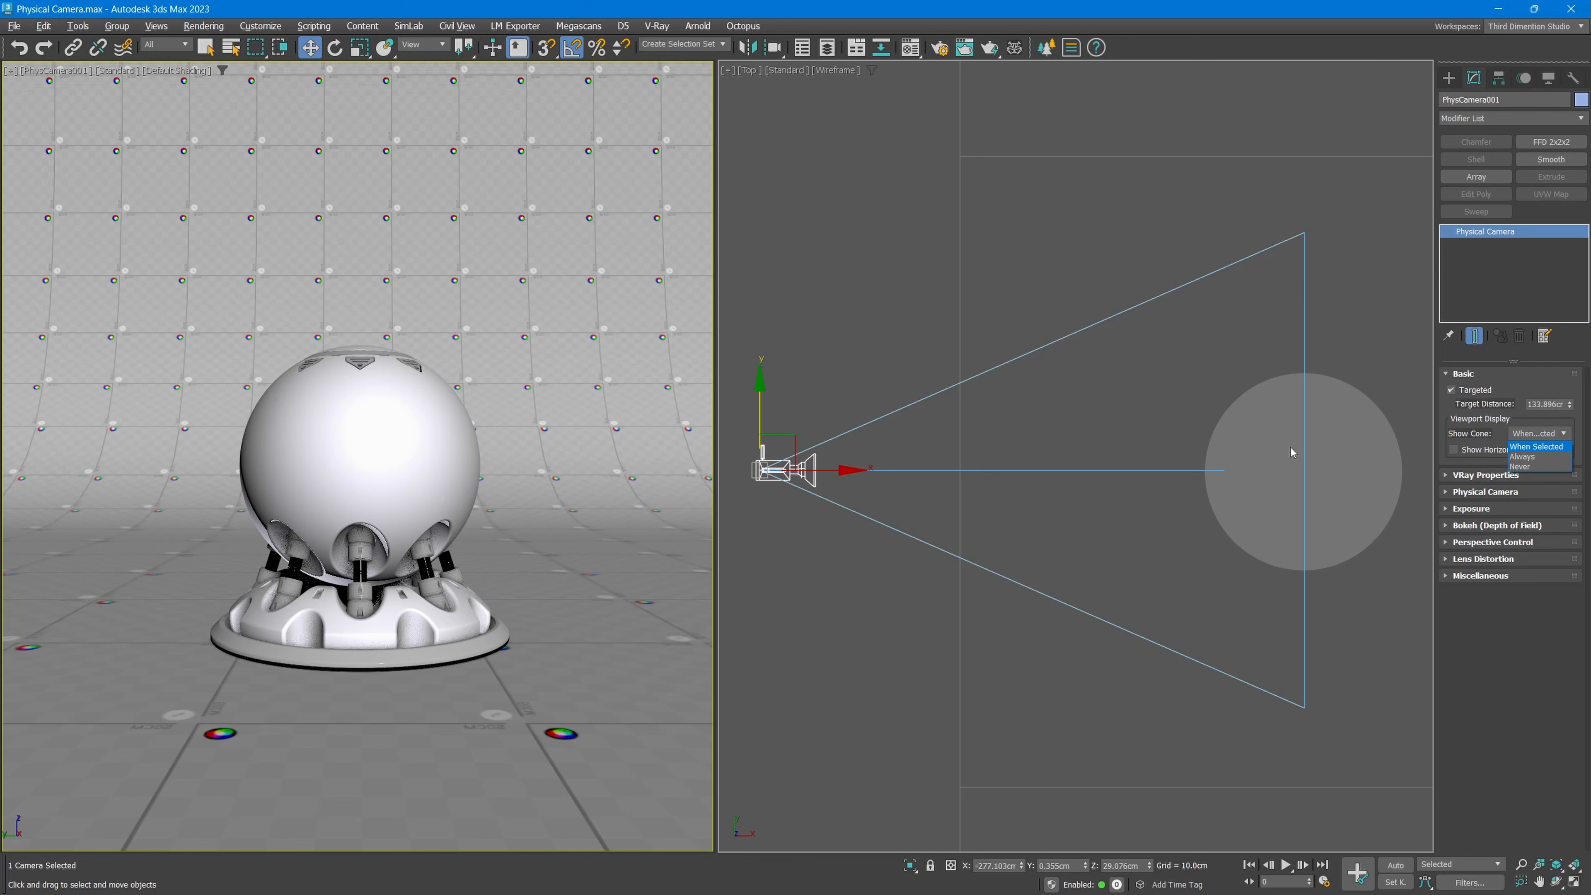
pyautogui.click(1508, 440)
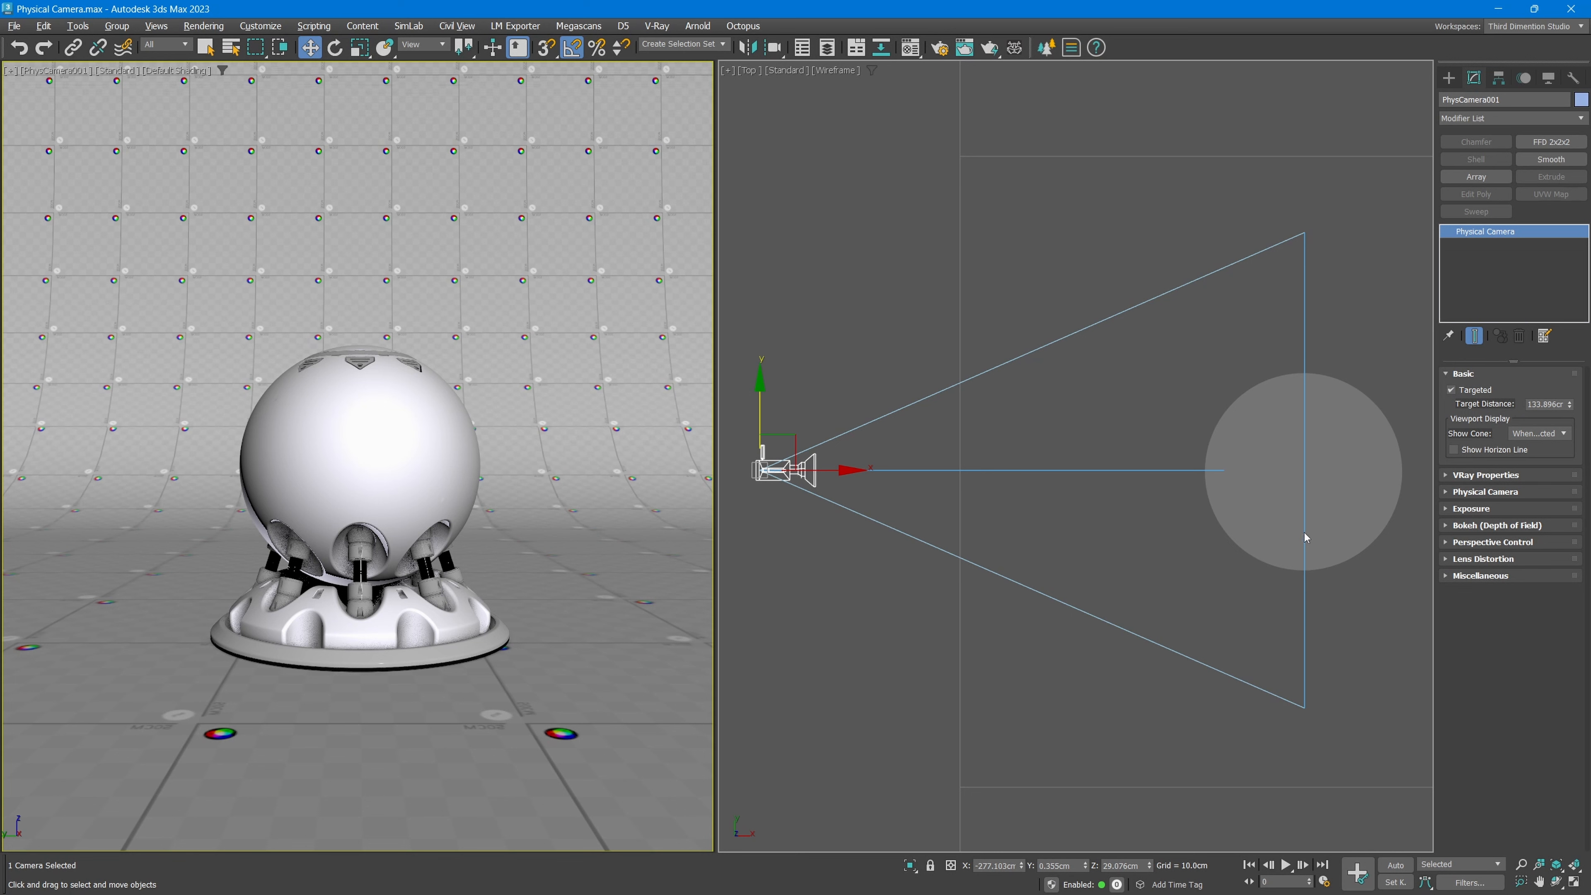
# Enable the camera's Show Horizon Line option and switch the camera viewport to wireframe display.
pyautogui.click(1467, 454)
pyautogui.rightClick(606, 330)
pyautogui.press('F3')
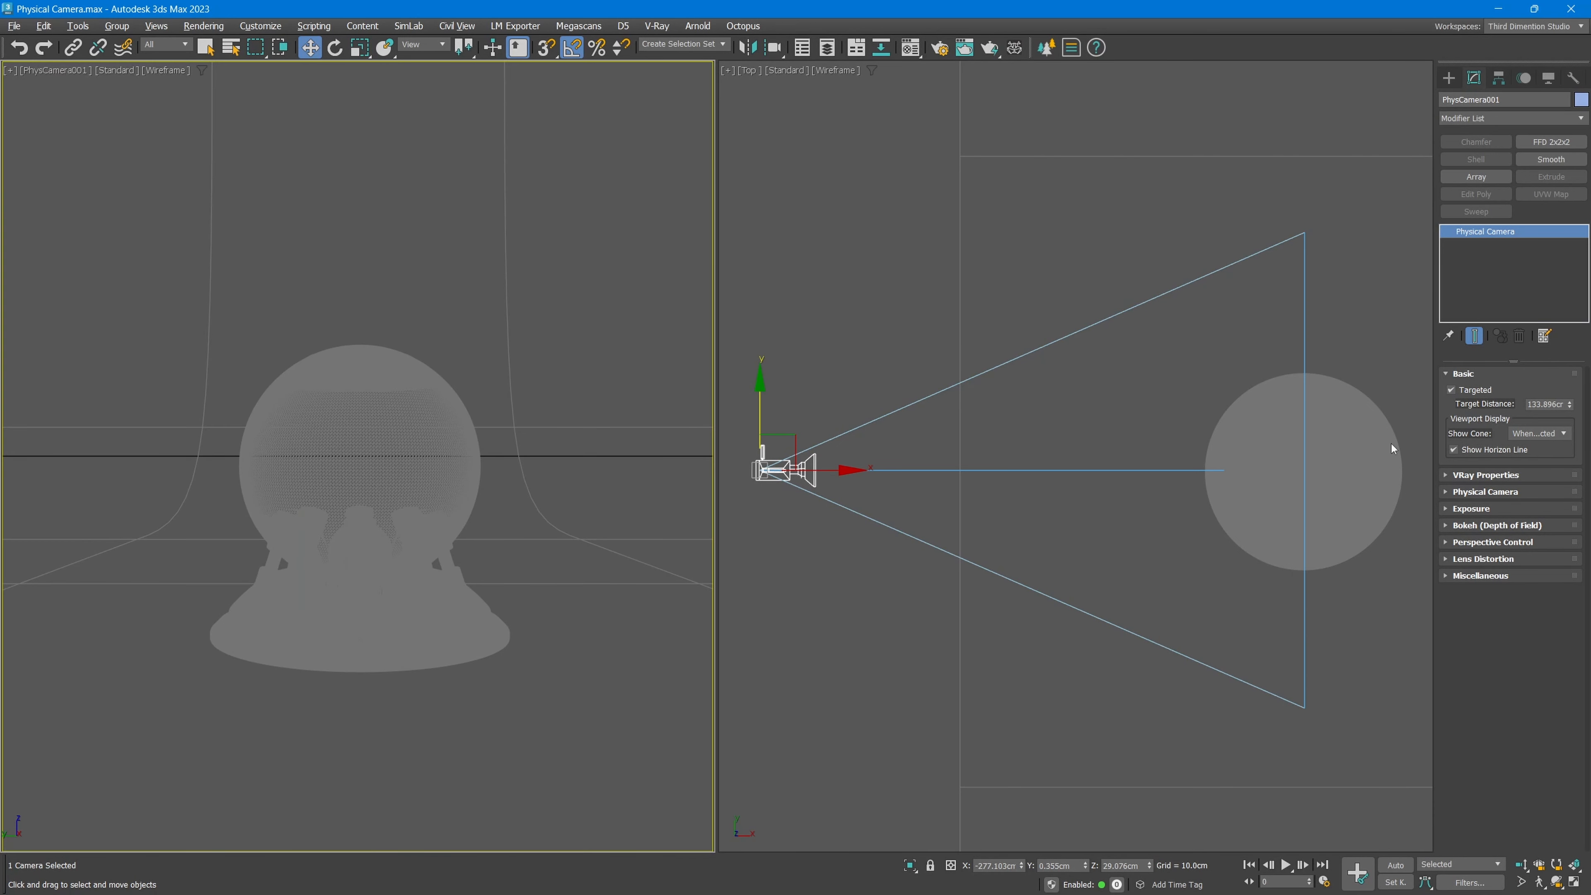
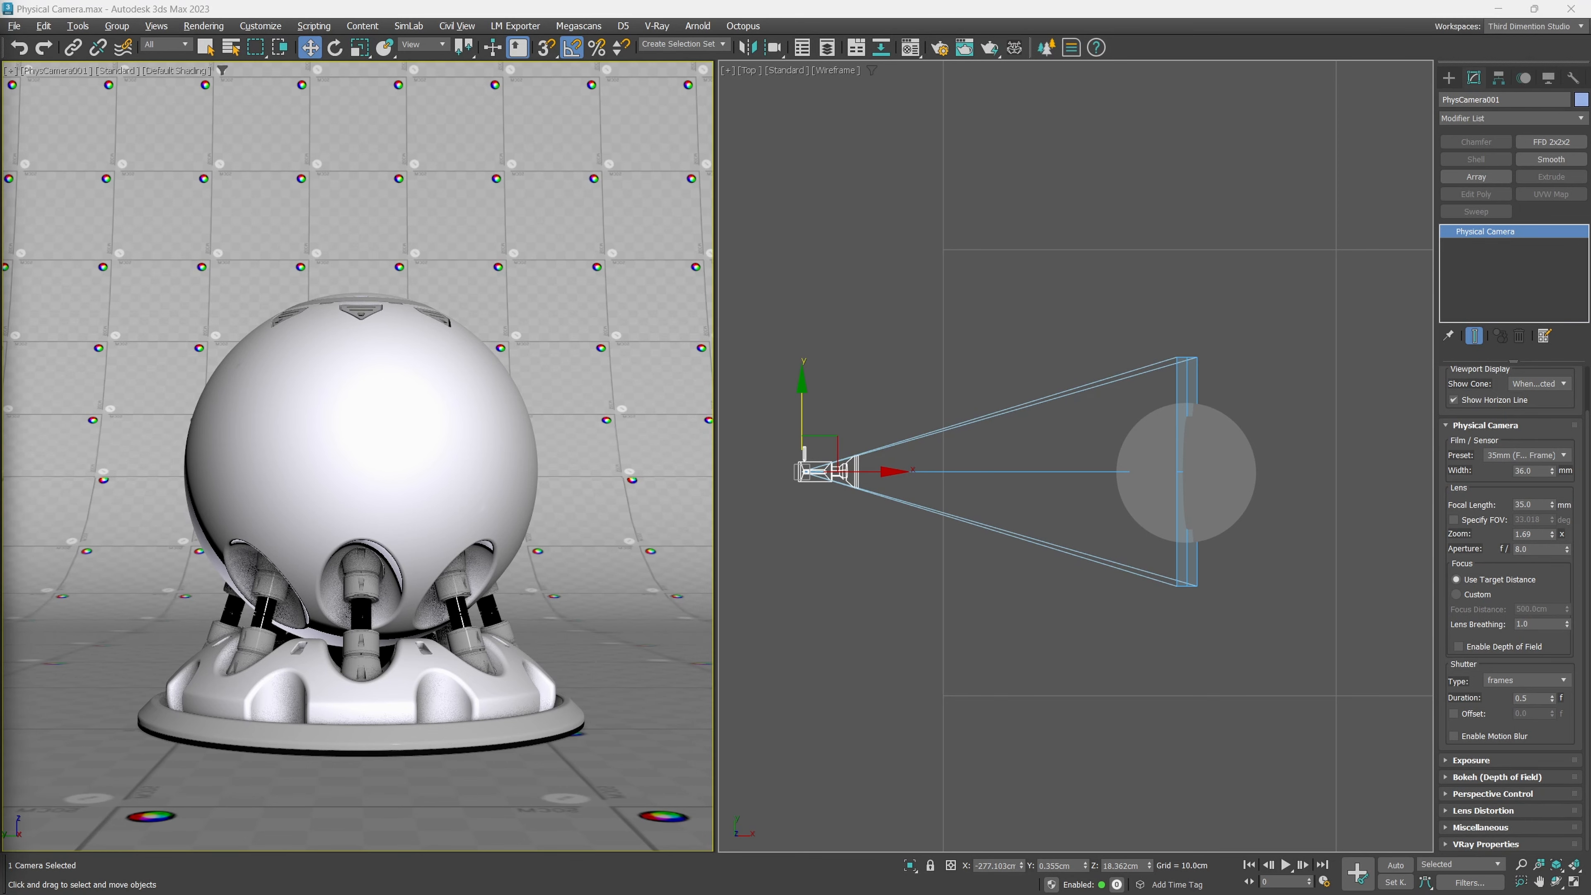
# Switch to the browser and examine the Wikipedia and City Academy aperture charts in the Google Images results.
pyautogui.moveTo(0, 159); pyautogui.dragTo(680, 73)
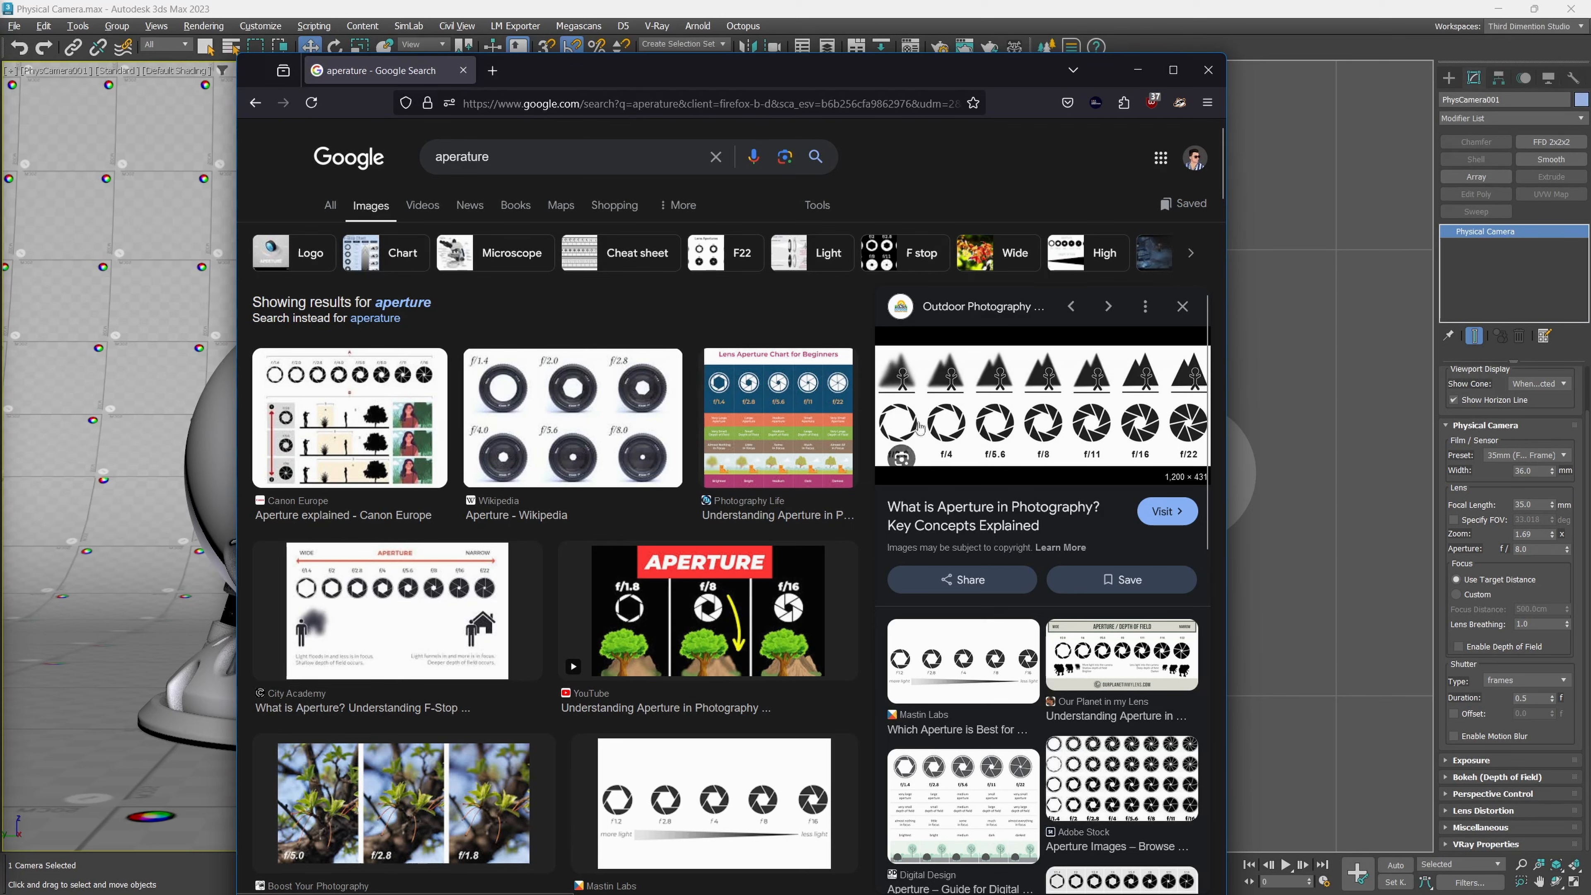
pyautogui.click(506, 404)
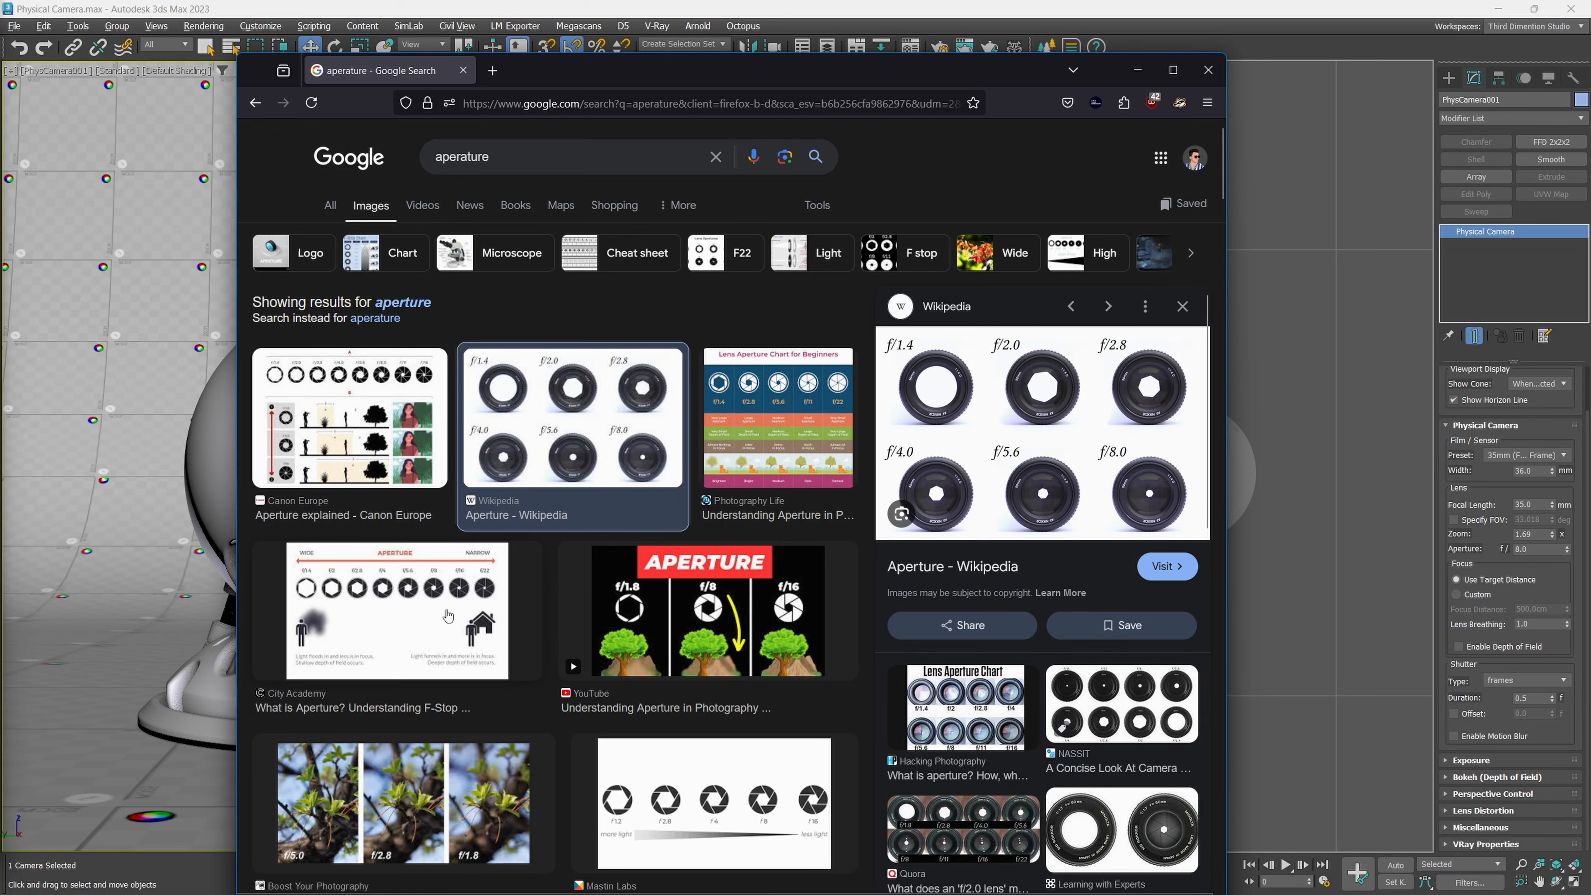
pyautogui.click(460, 601)
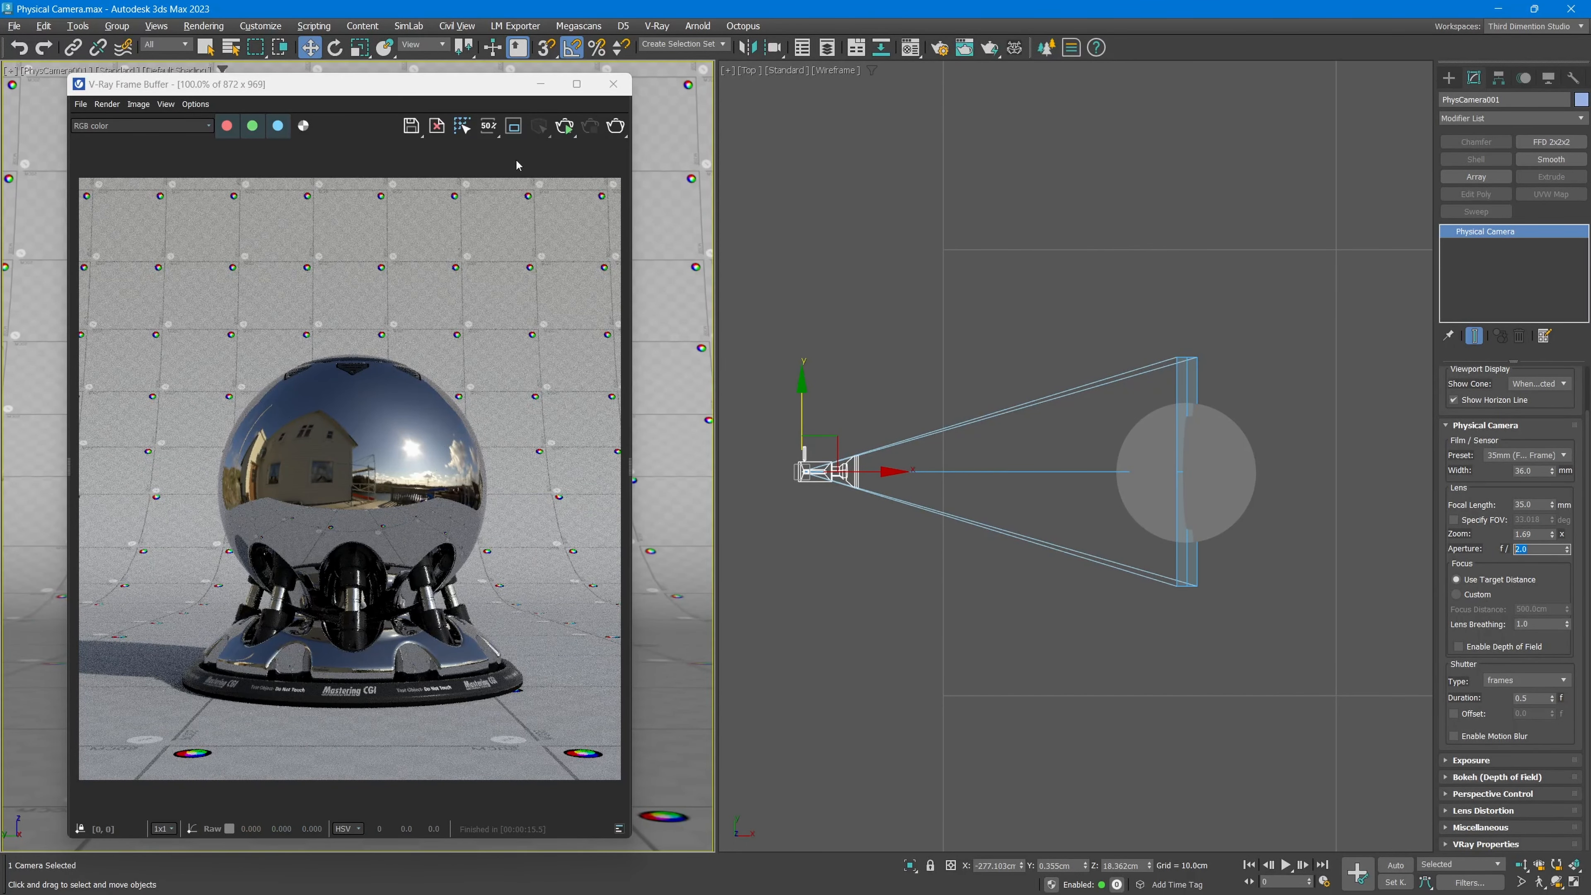
# Start V-Ray interactive rendering and set the camera's Exposure Gain to Manual at 100 ISO.
pyautogui.click(565, 128)
pyautogui.click(1473, 760)
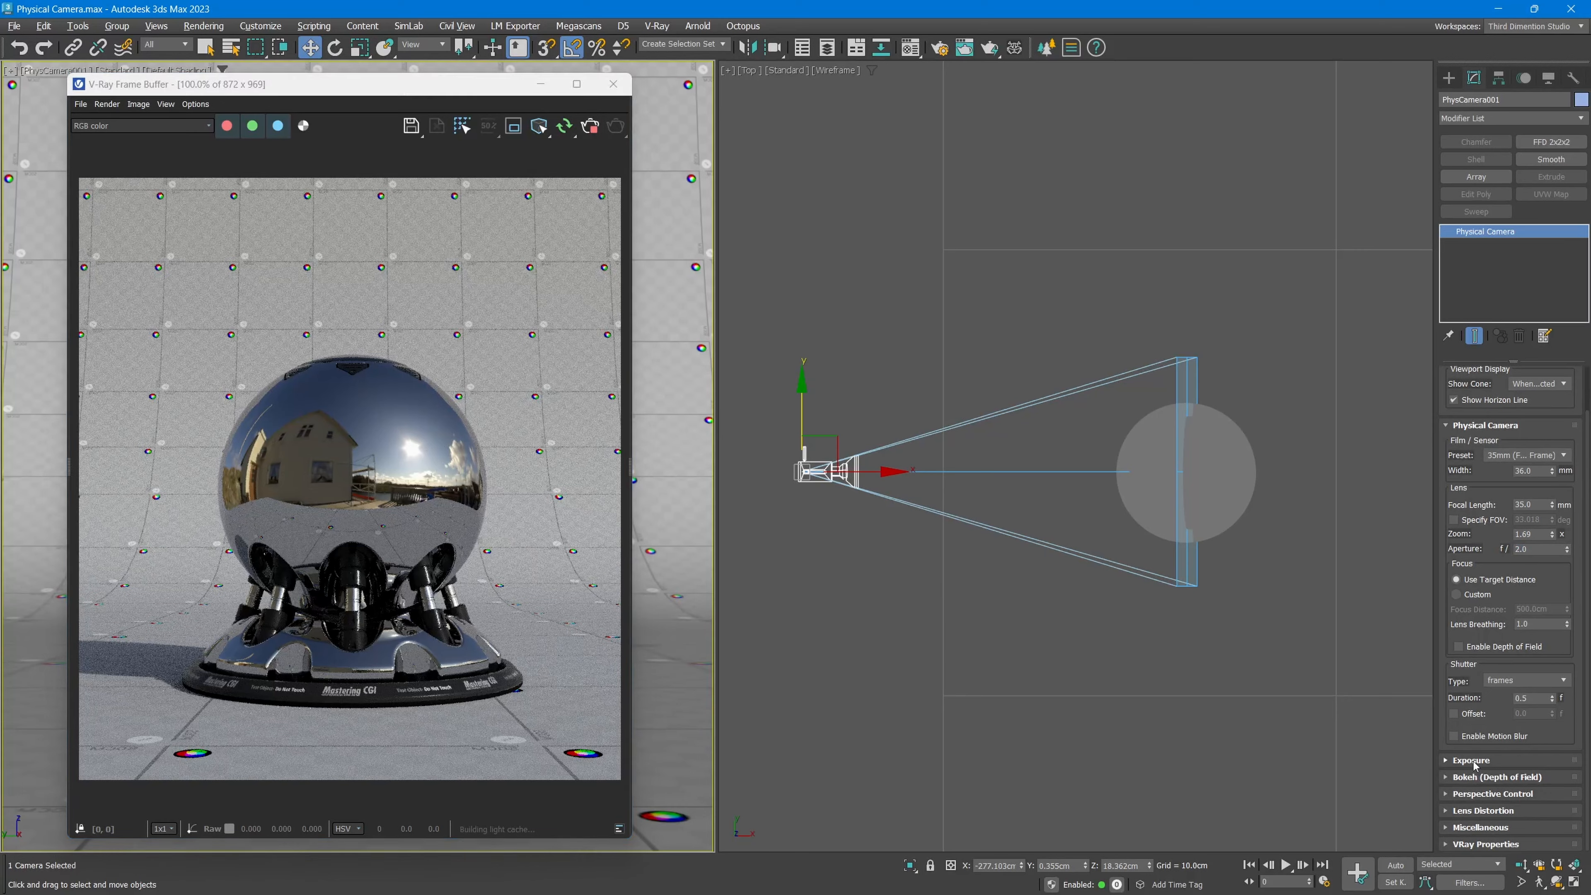
pyautogui.scroll(-3, 1516, 690)
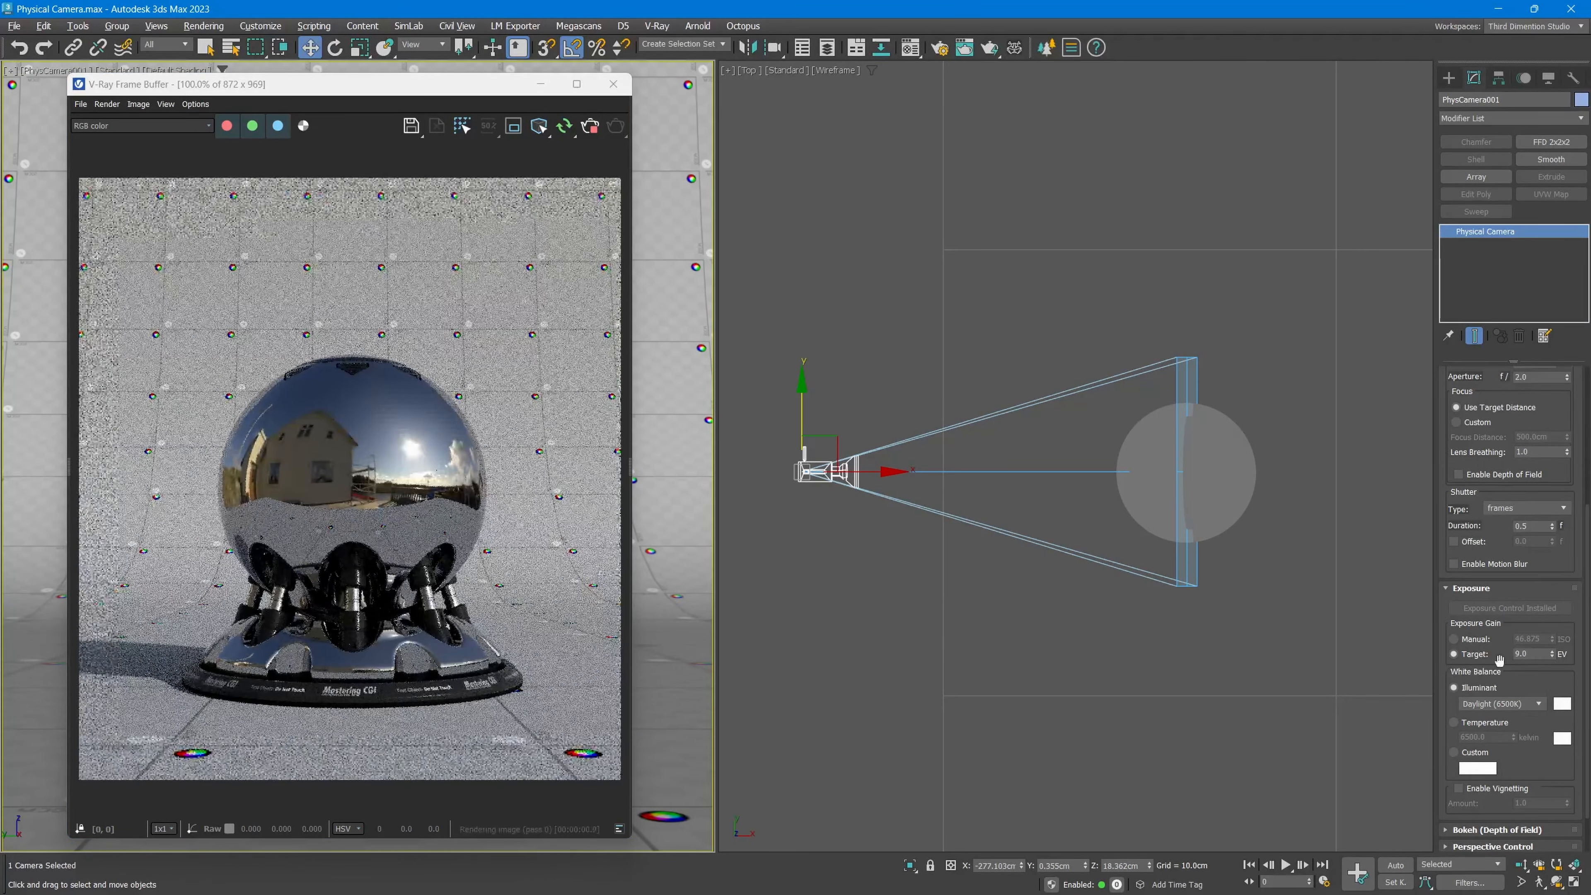
pyautogui.click(1475, 639)
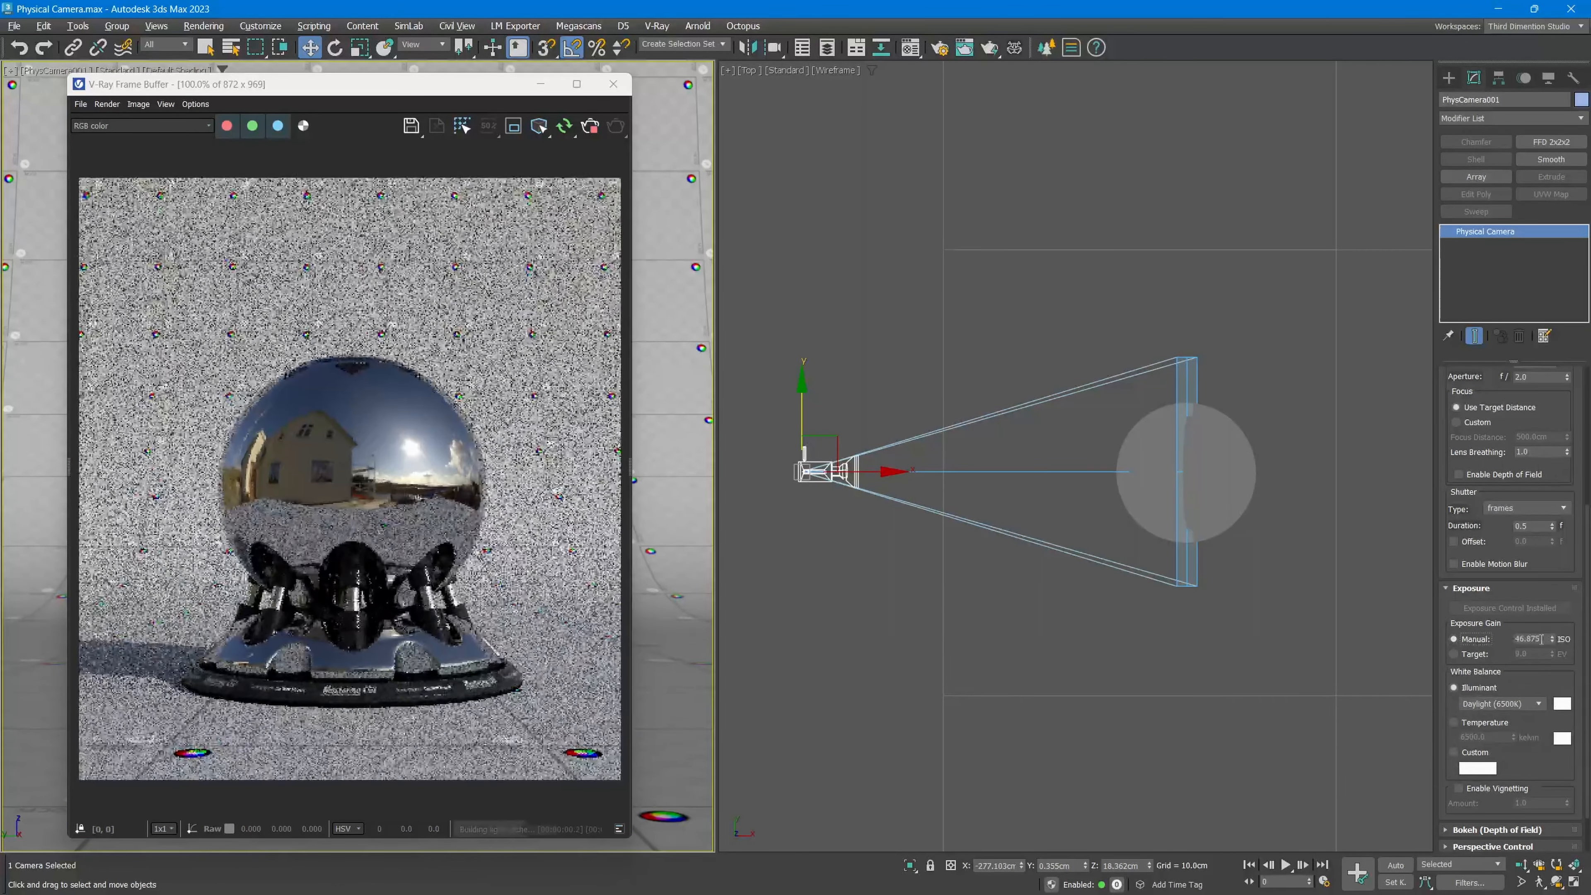
pyautogui.doubleClick(1528, 639)
pyautogui.write('100')
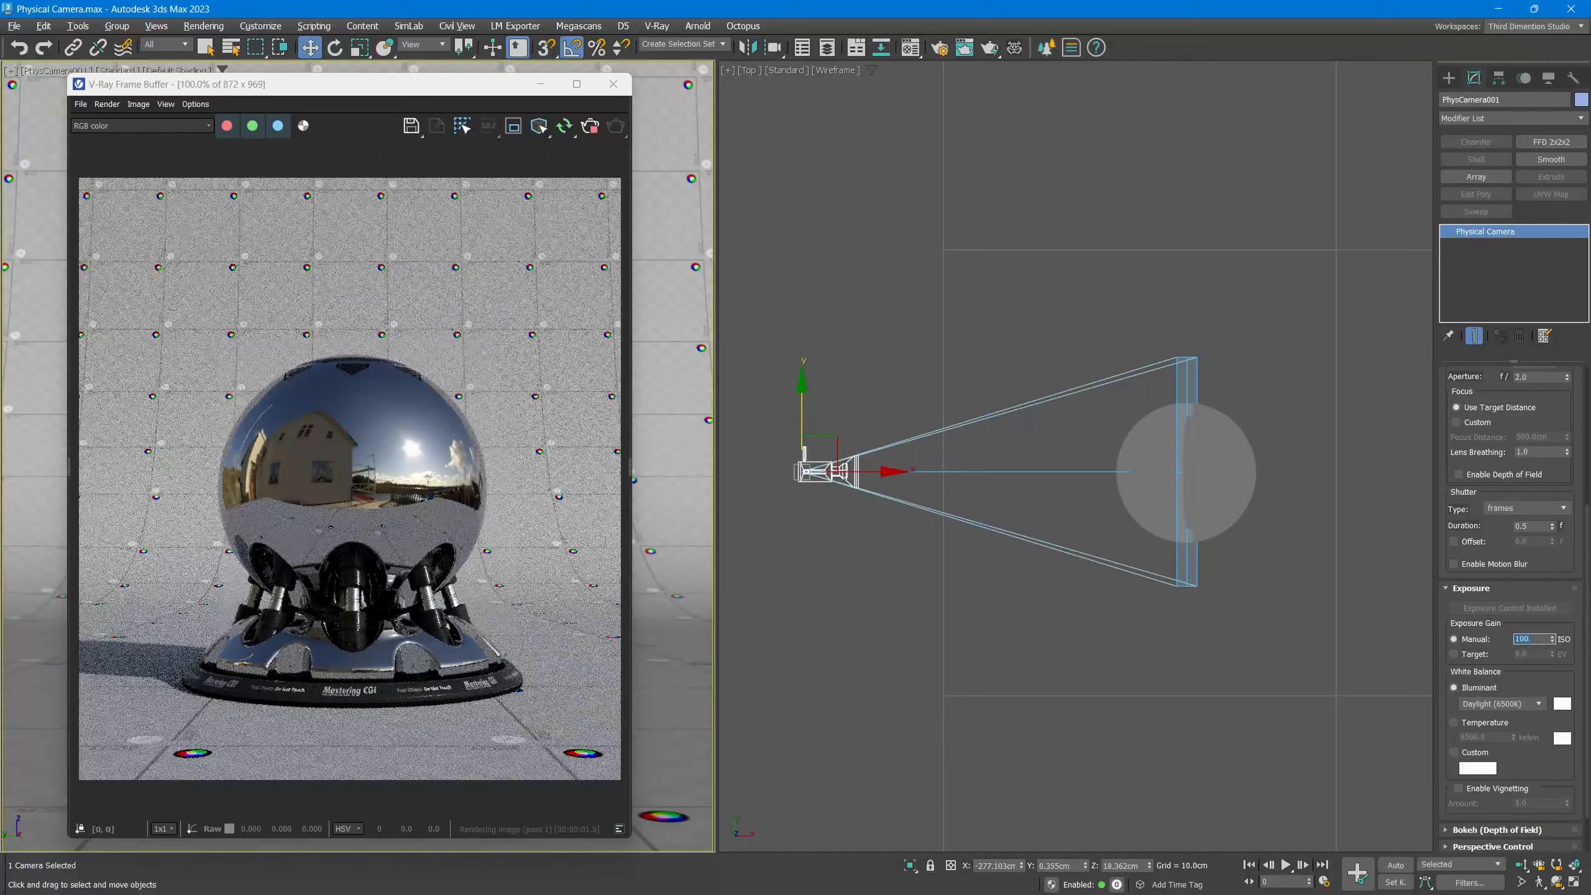
pyautogui.press('Return')
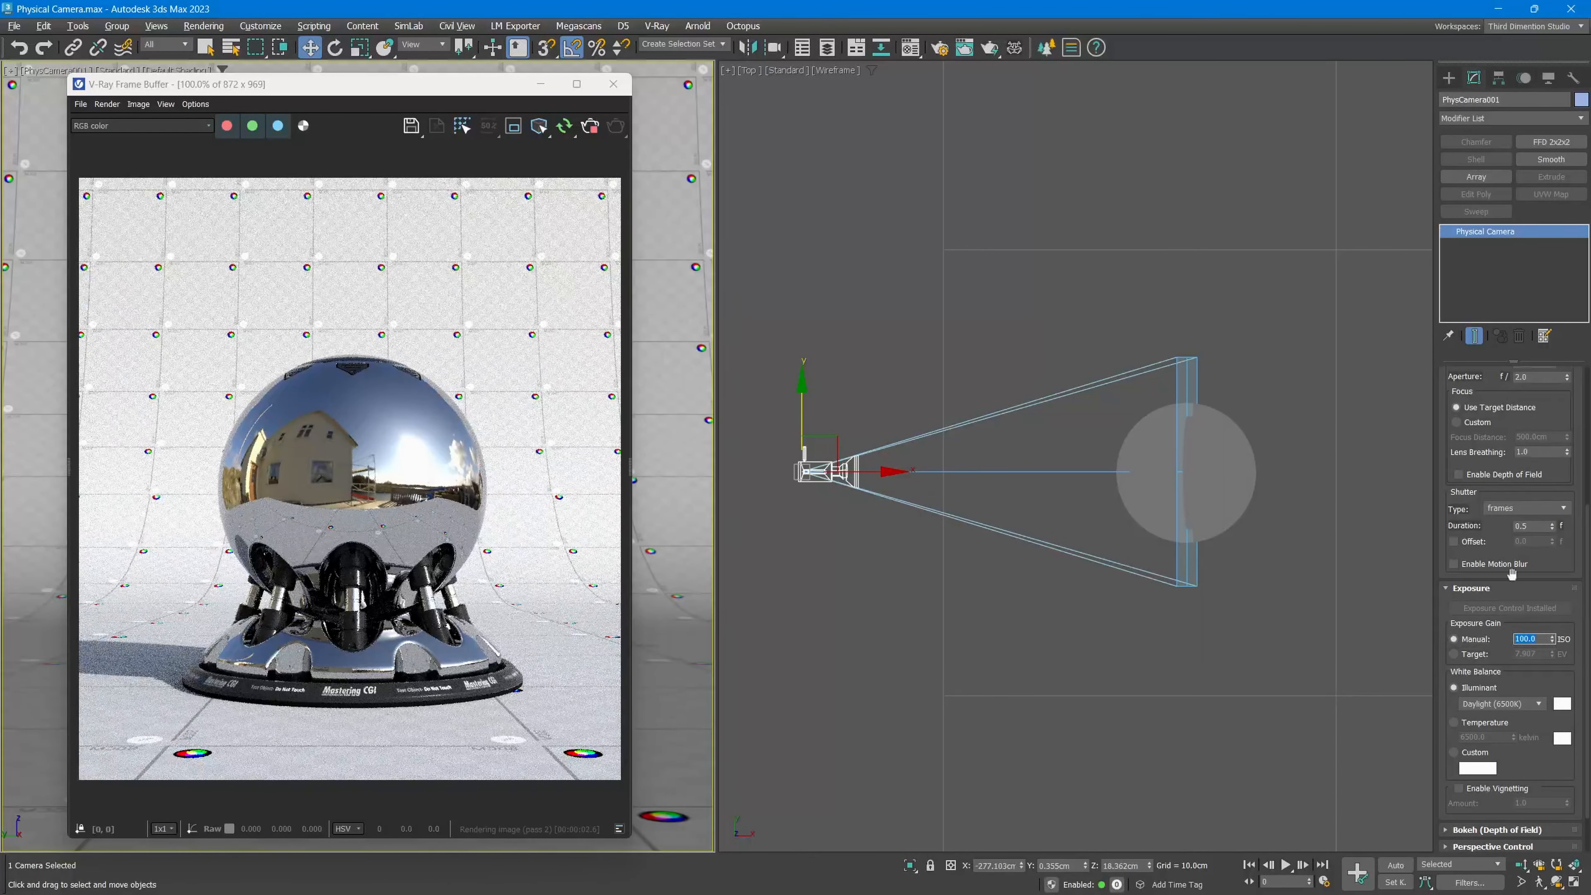
# Test the camera's aperture at f/16 in the interactive render and set it to f/8.
pyautogui.moveTo(1549, 478); pyautogui.dragTo(1543, 556)
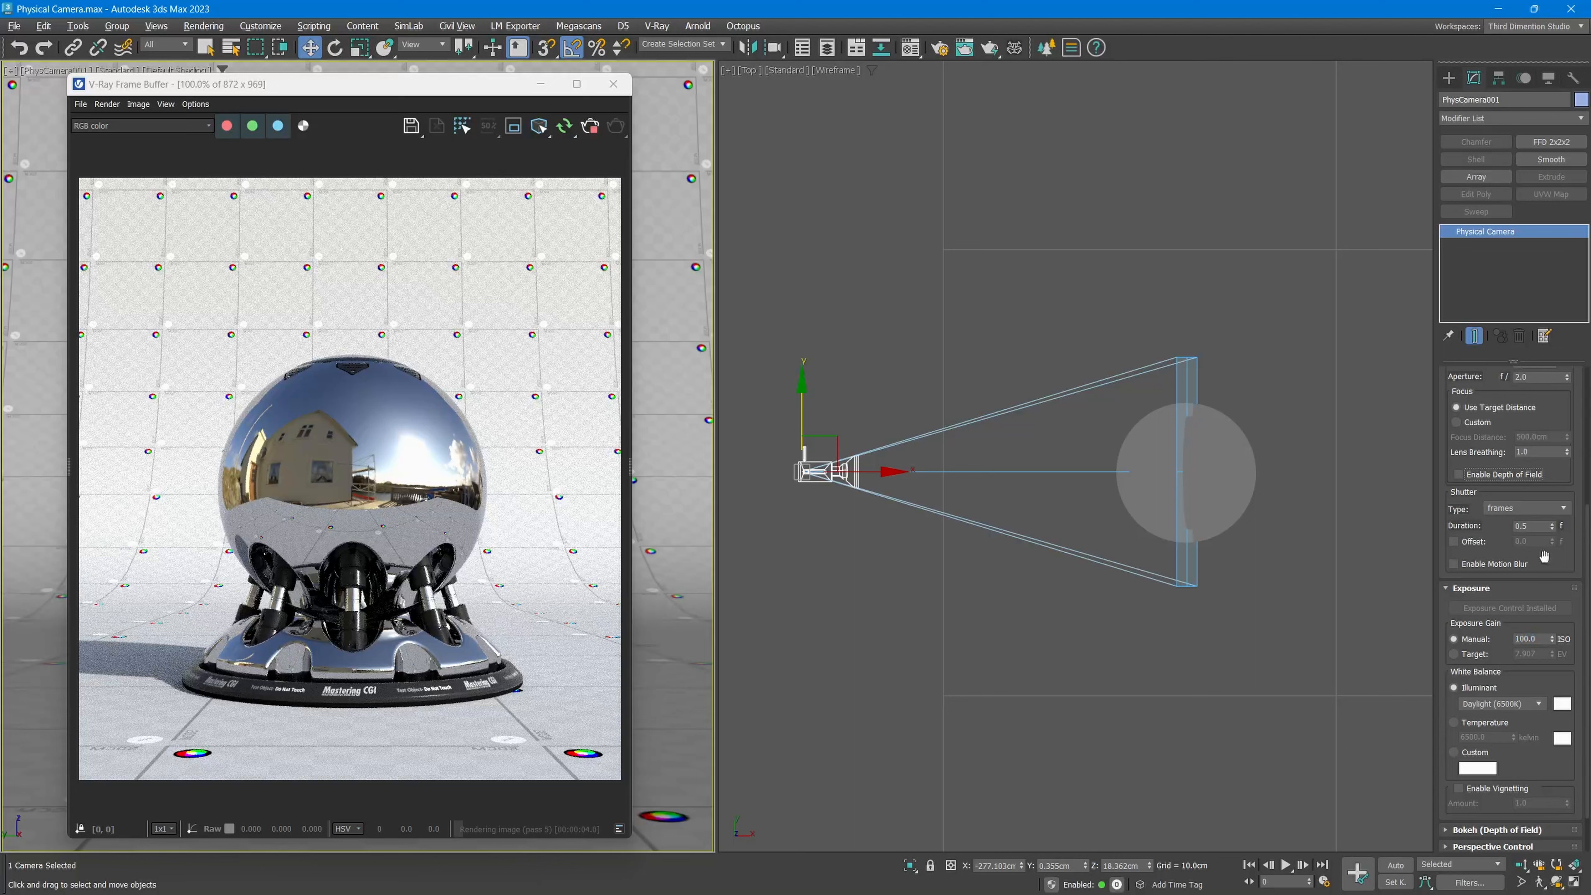
pyautogui.click(1539, 376)
pyautogui.press('Return')
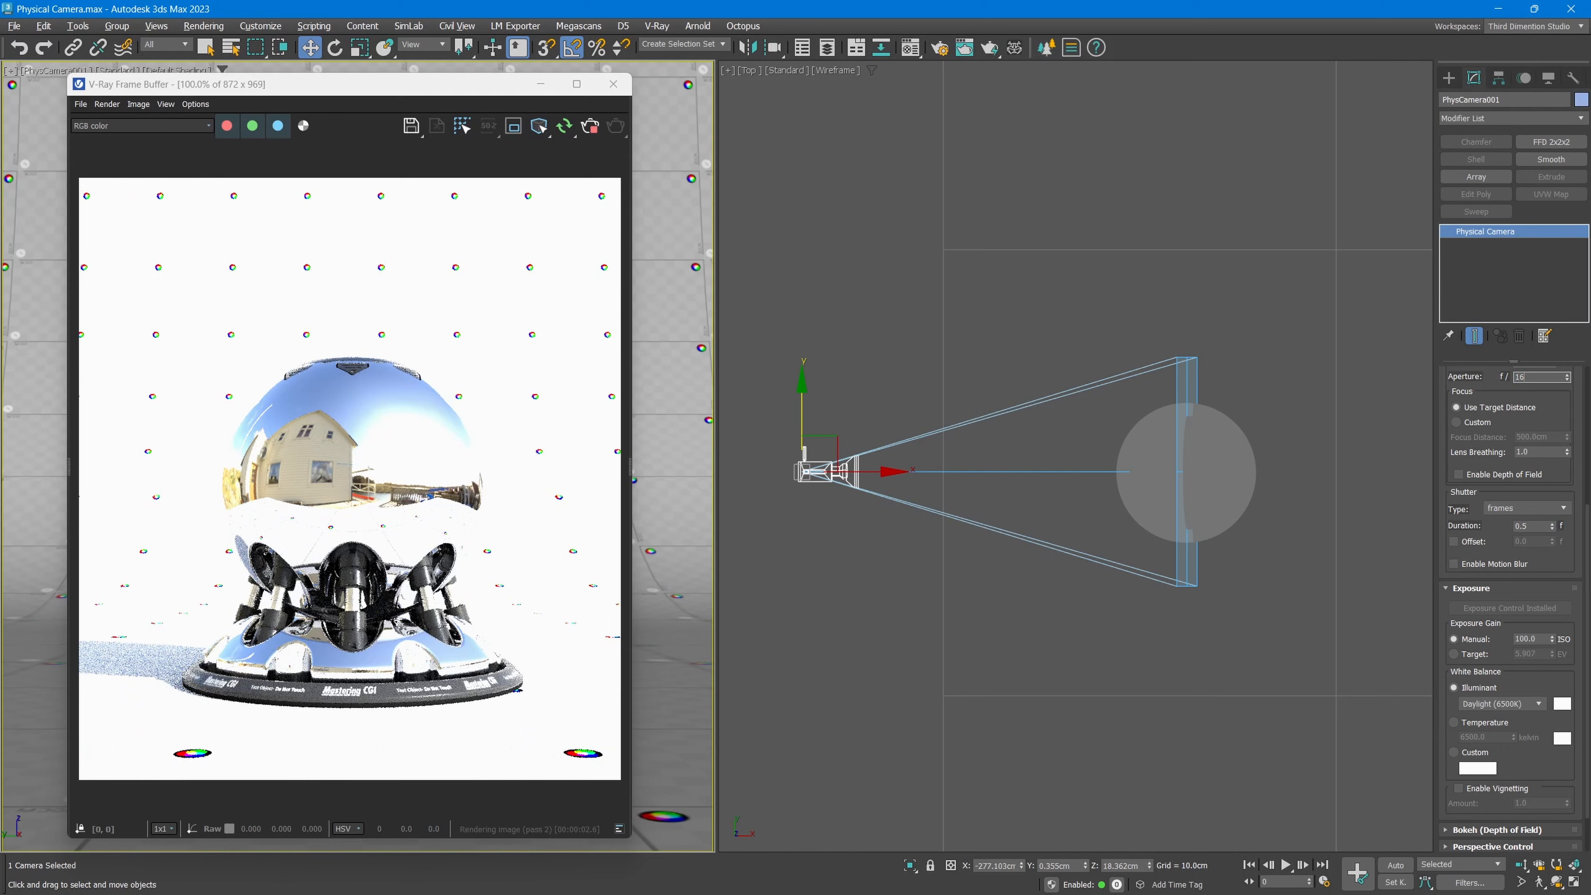
pyautogui.press('Return')
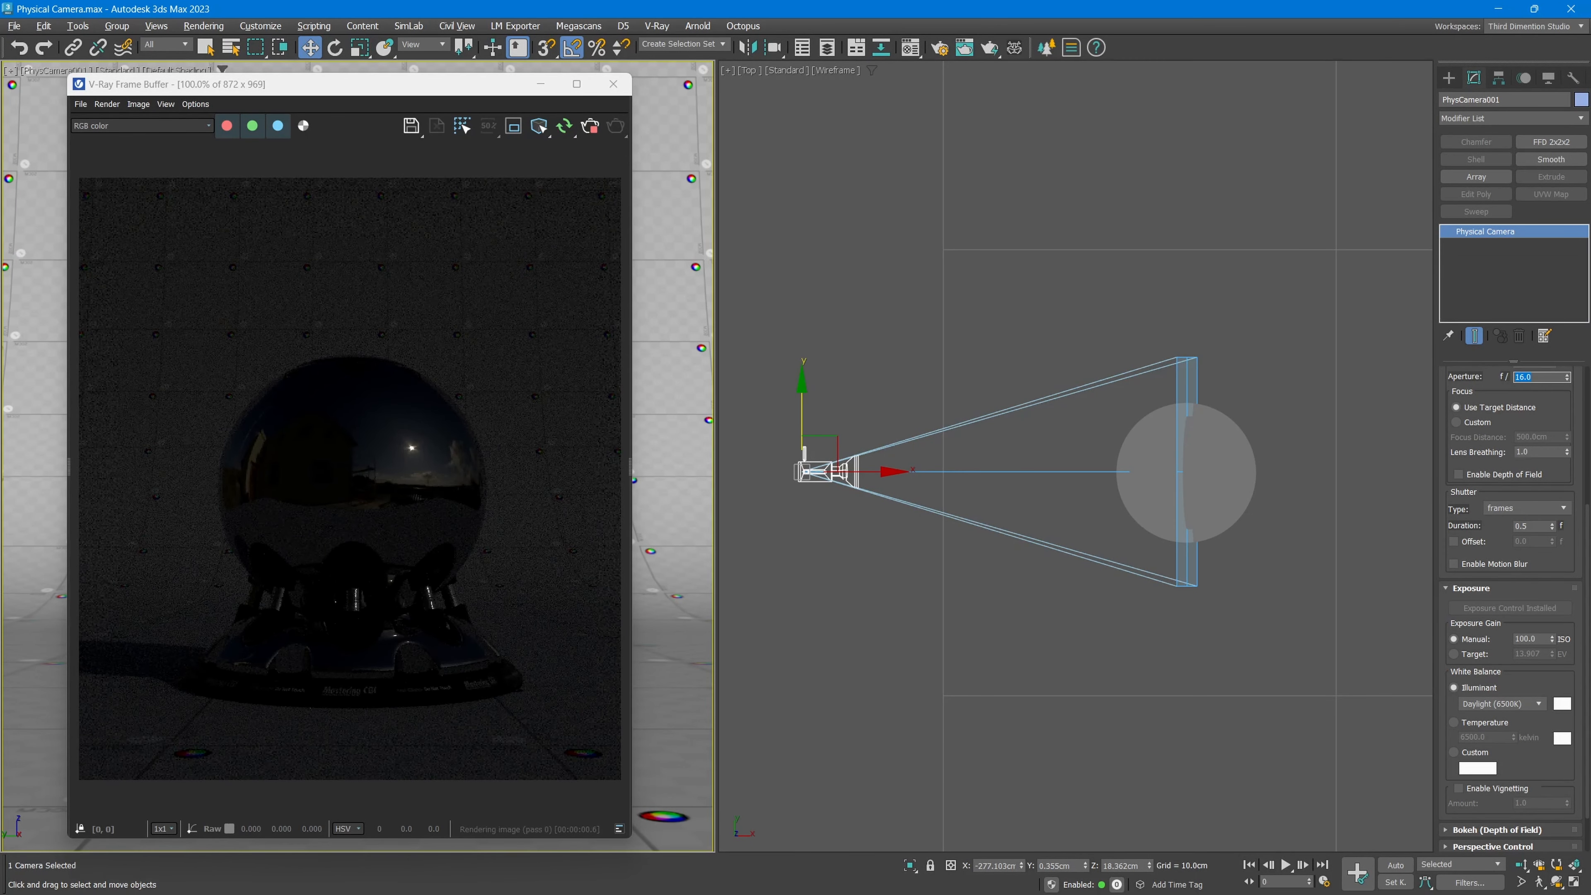
pyautogui.write('8')
pyautogui.press('Return')
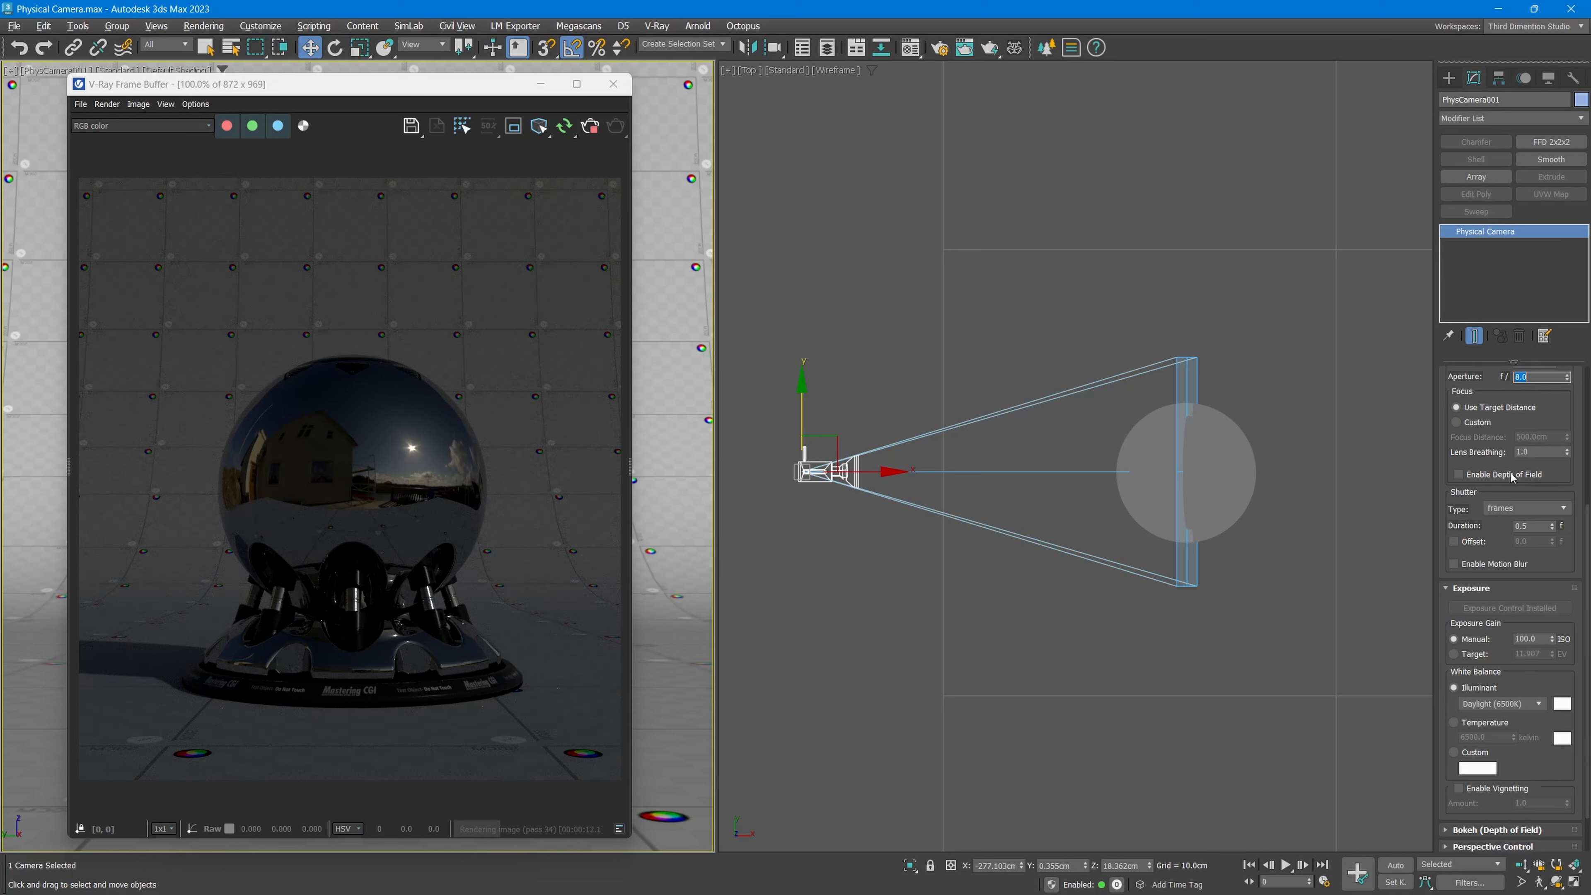
# Widen the command panel to two columns so that all the camera's rollouts fit.
pyautogui.moveTo(1523, 409); pyautogui.dragTo(1506, 525)
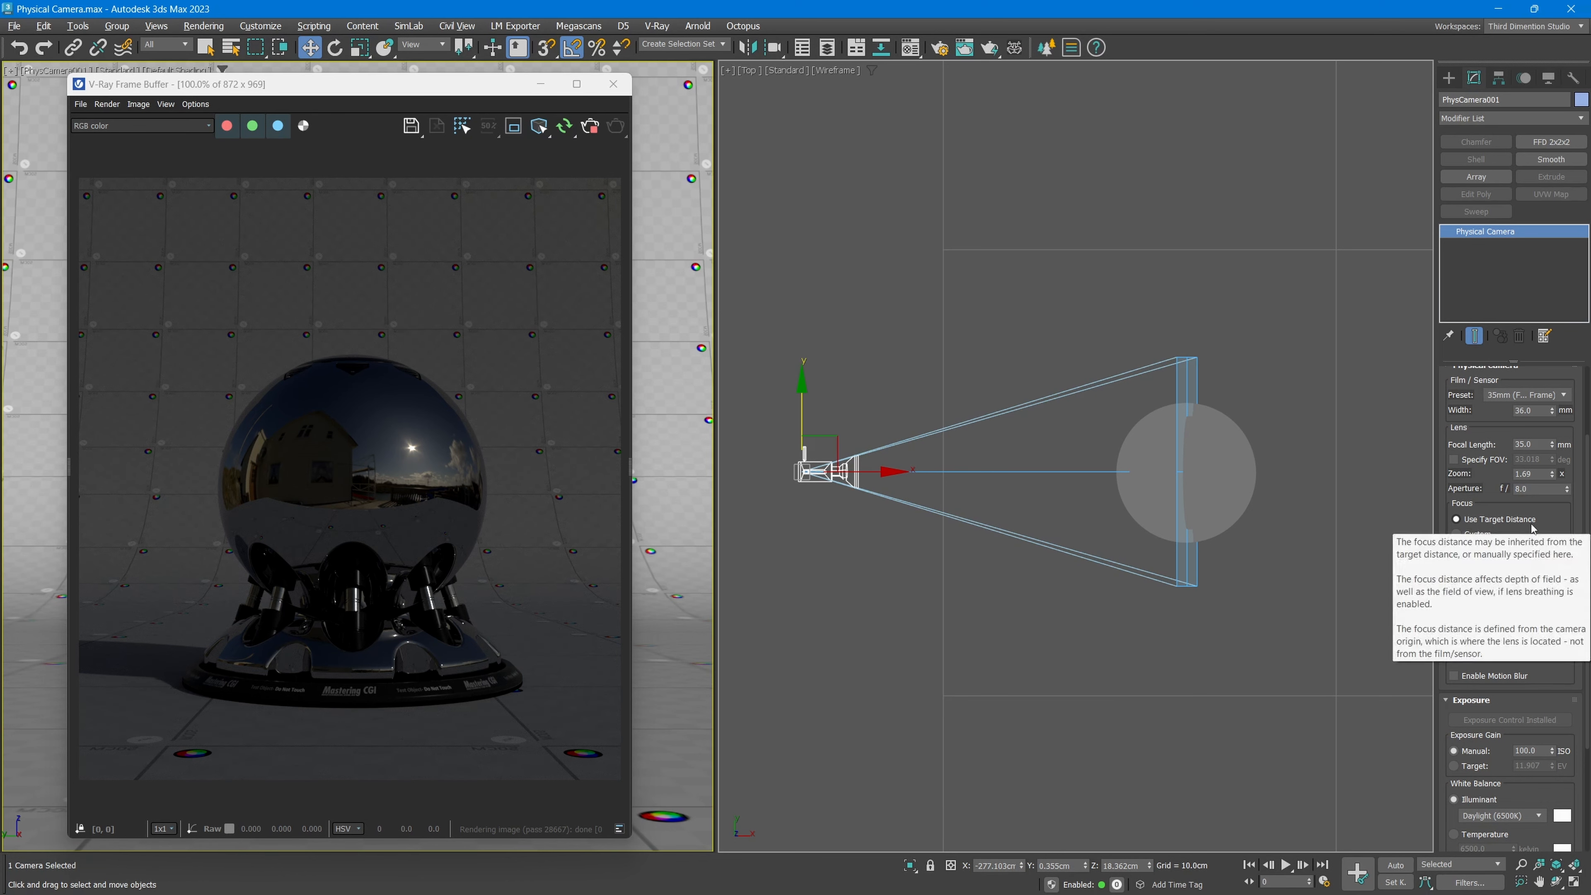
pyautogui.moveTo(1493, 424); pyautogui.dragTo(1489, 620)
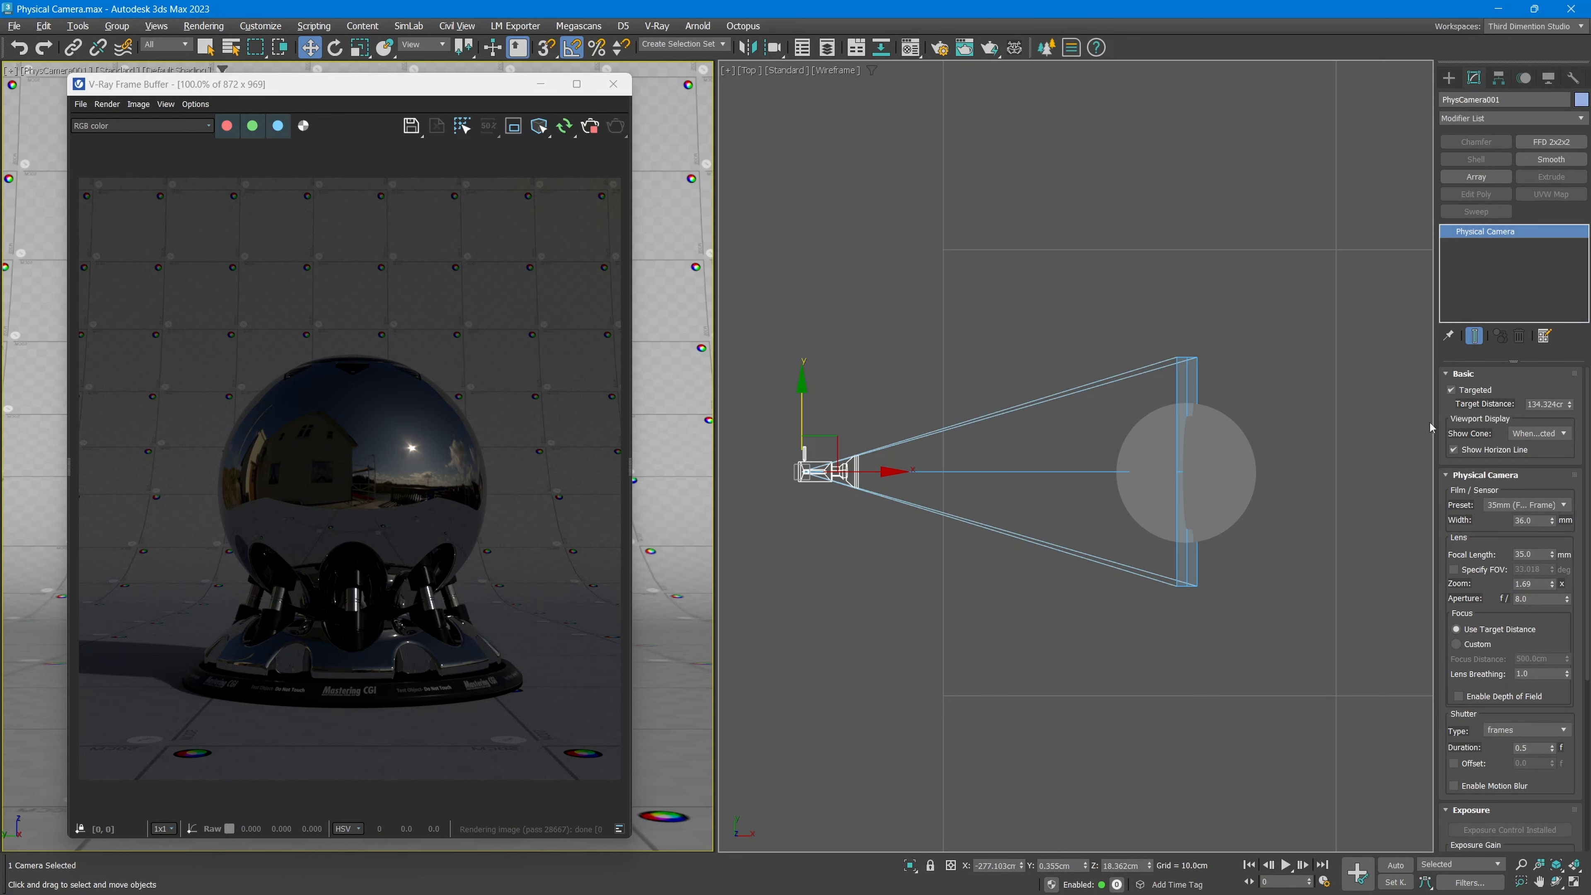
pyautogui.moveTo(1435, 419); pyautogui.dragTo(1276, 433)
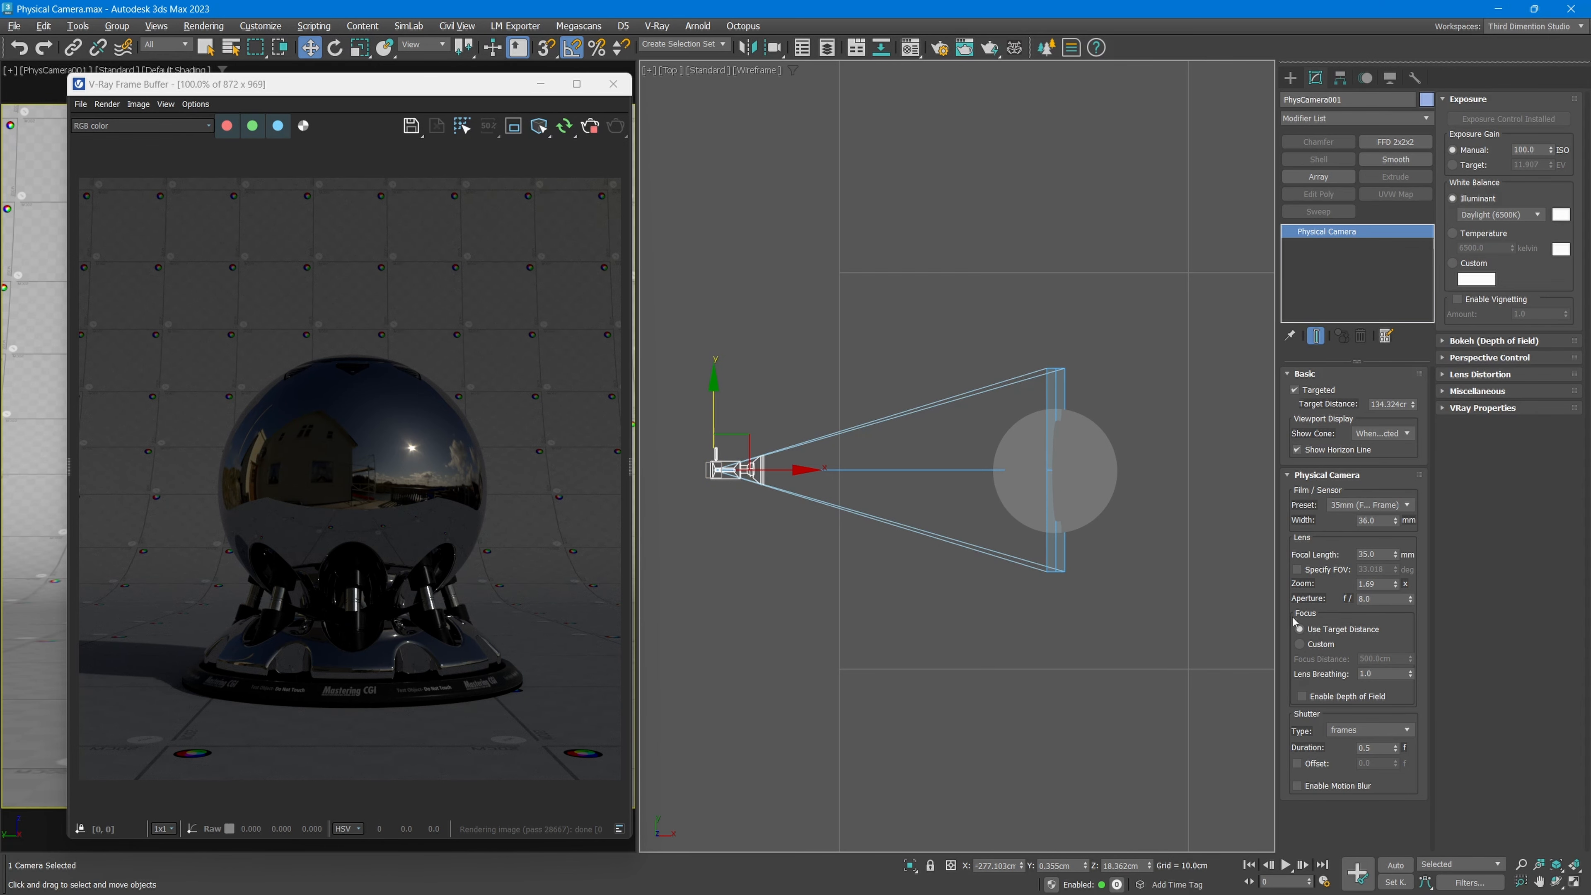
# Switch the camera's focus to Custom and reduce the focus distance to 145 cm.
pyautogui.click(1312, 645)
pyautogui.scroll(-3, 892, 610)
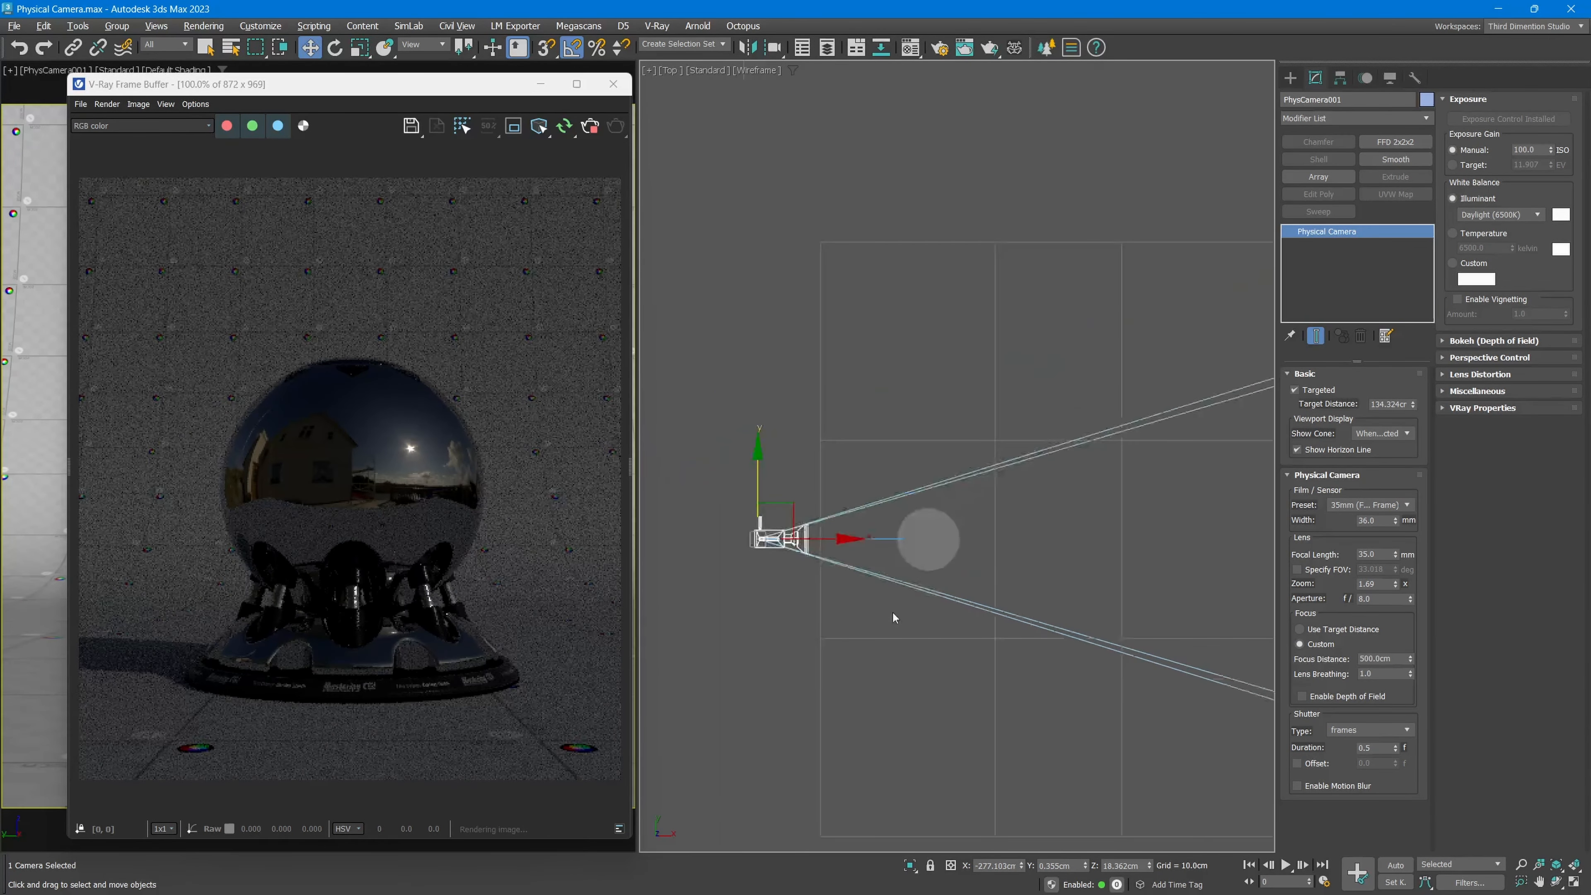
pyautogui.moveTo(911, 631); pyautogui.dragTo(942, 592, button='middle')
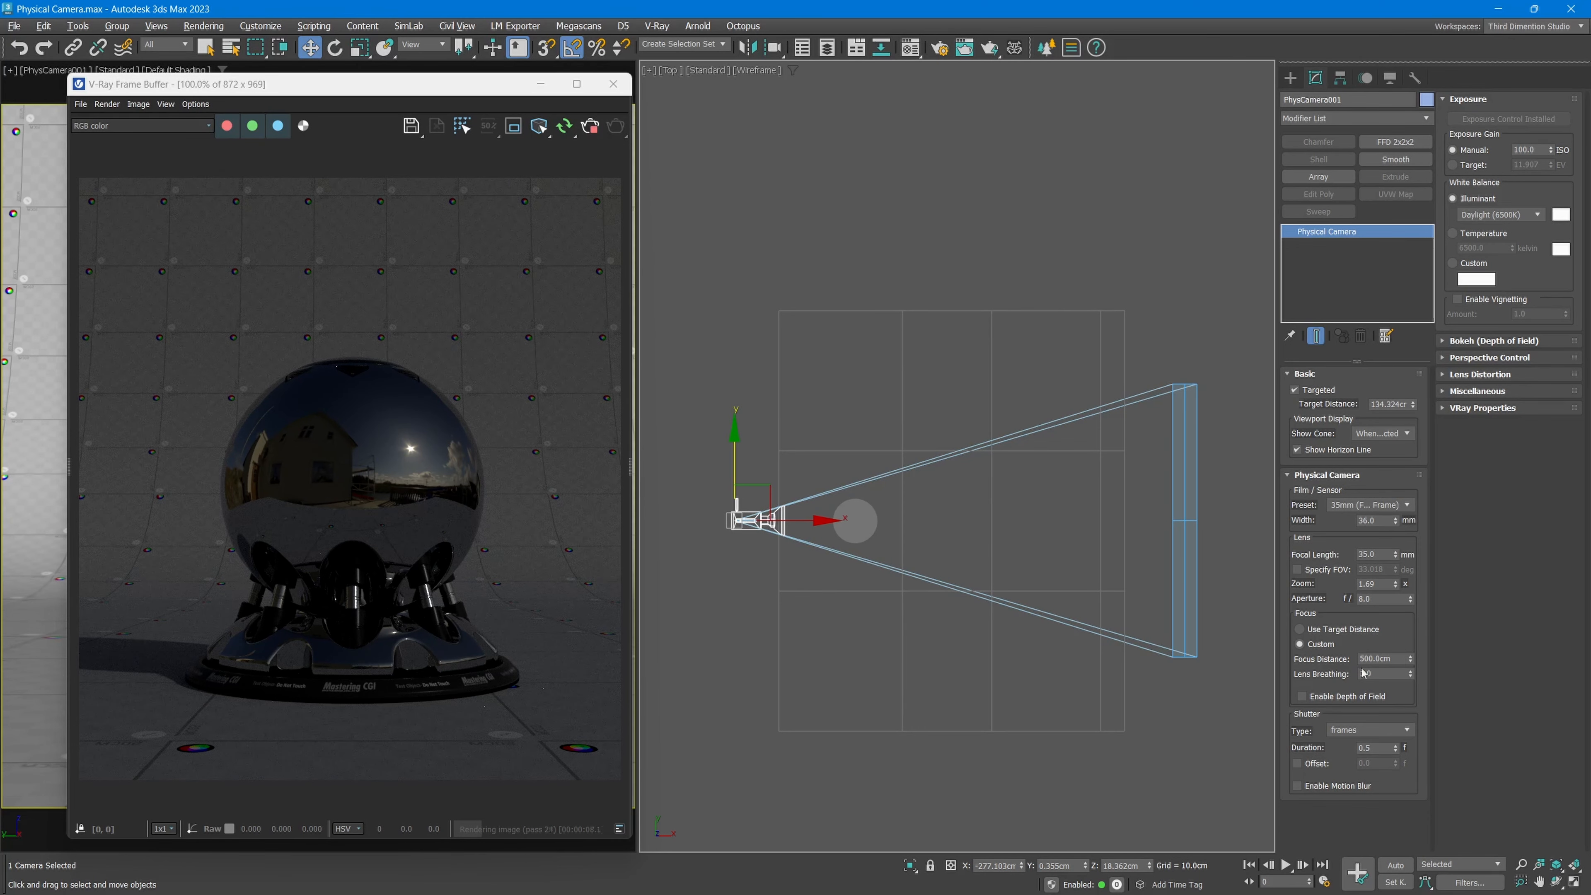
pyautogui.moveTo(1409, 659); pyautogui.dragTo(1406, 701)
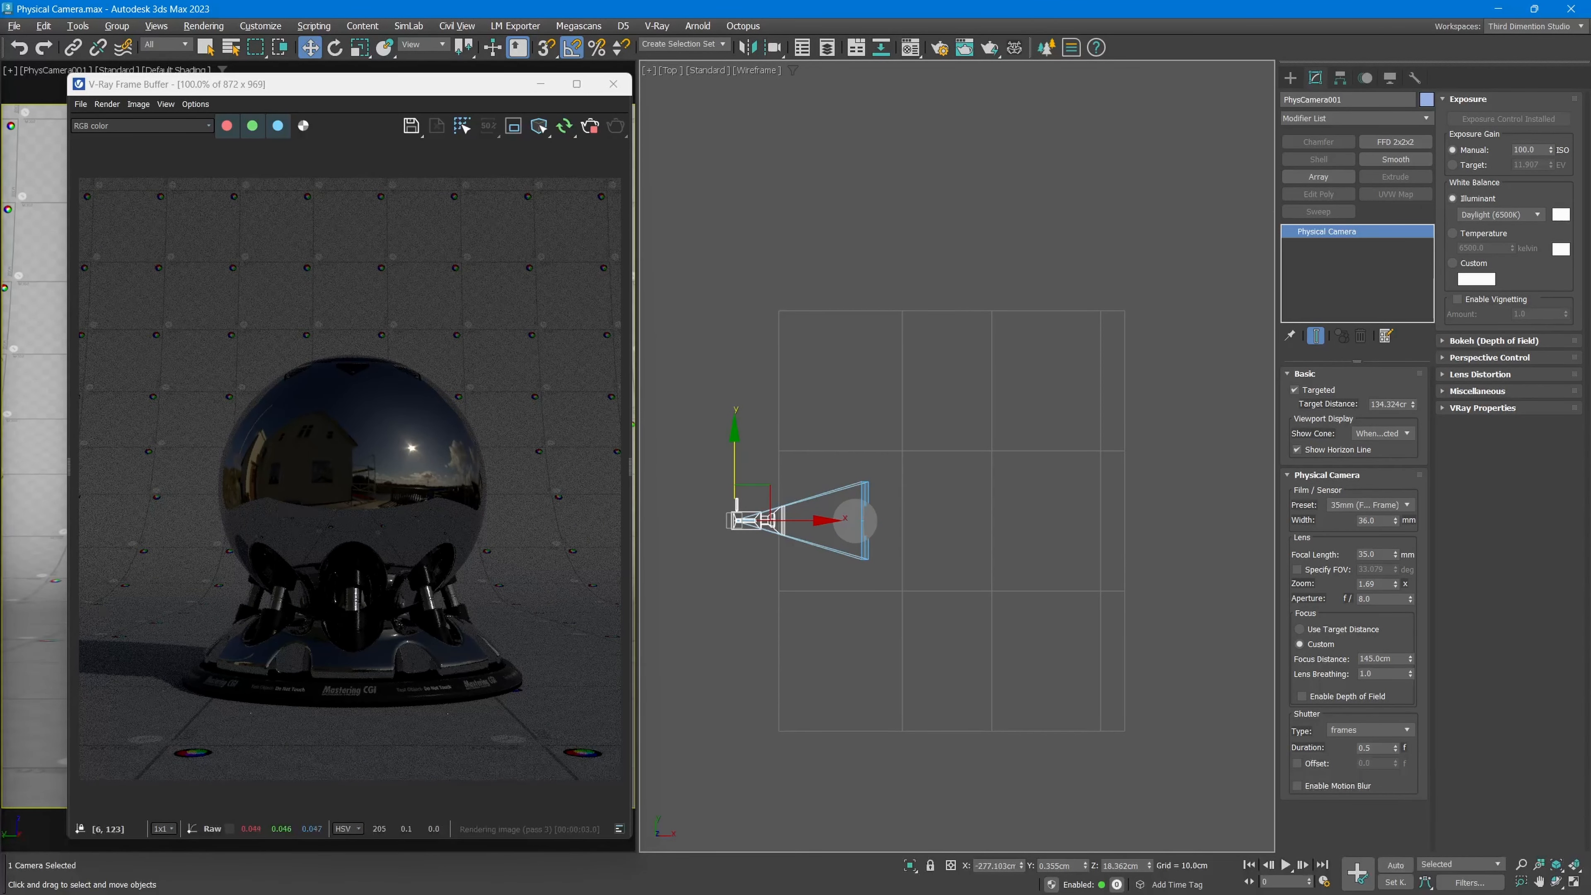
pyautogui.scroll(4, 763, 518)
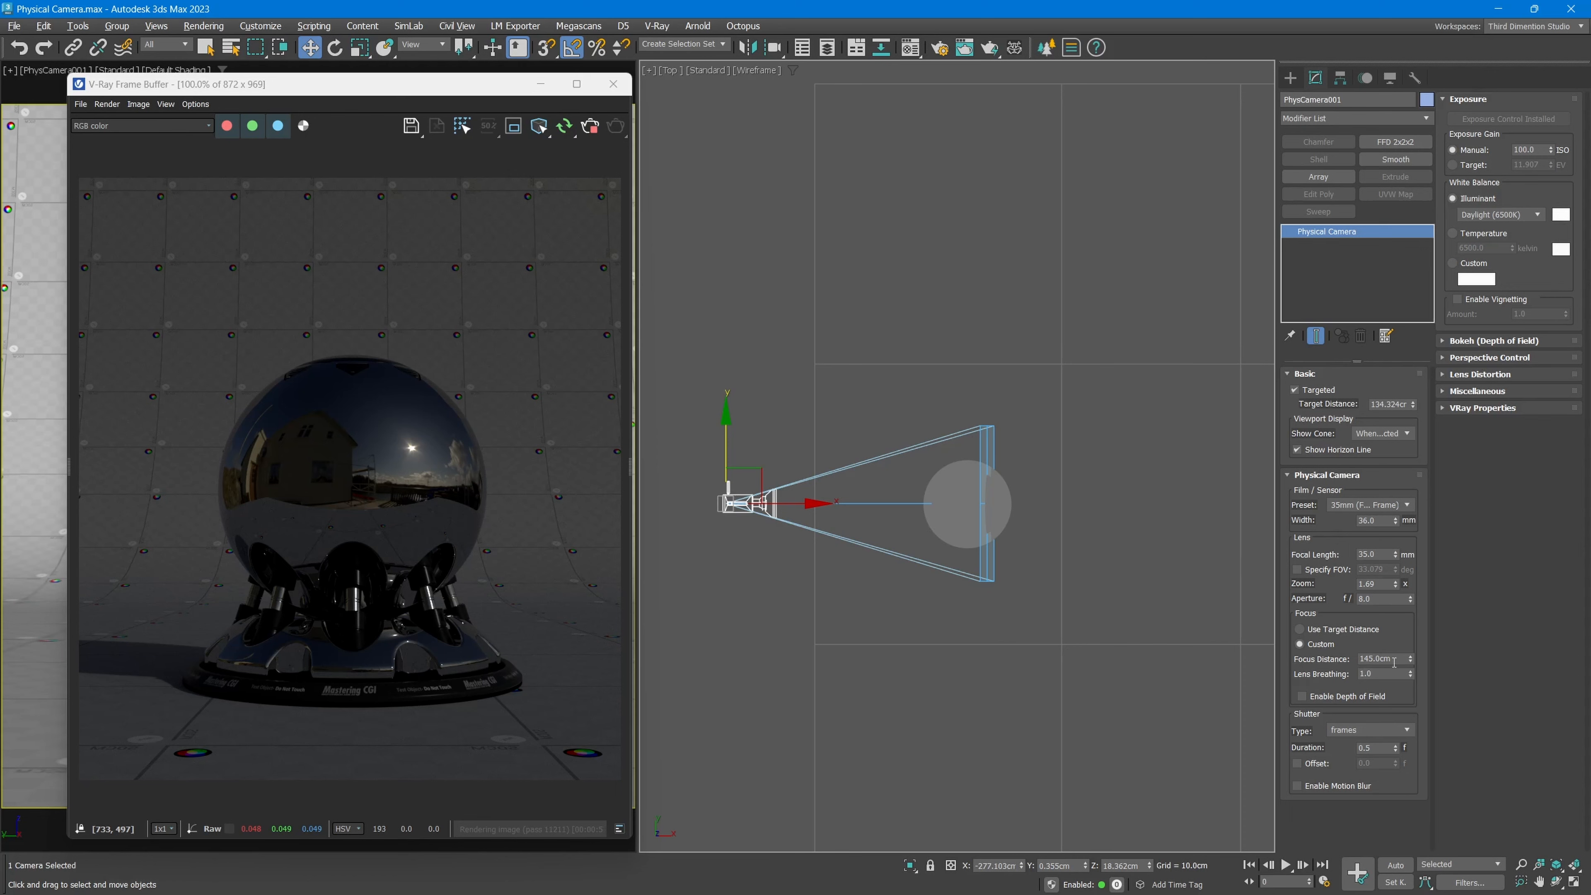
# Raise the custom focus distance to about 211.7 cm, try a higher lens breathing value and reset it to 0.
pyautogui.moveTo(1410, 657); pyautogui.dragTo(1414, 628)
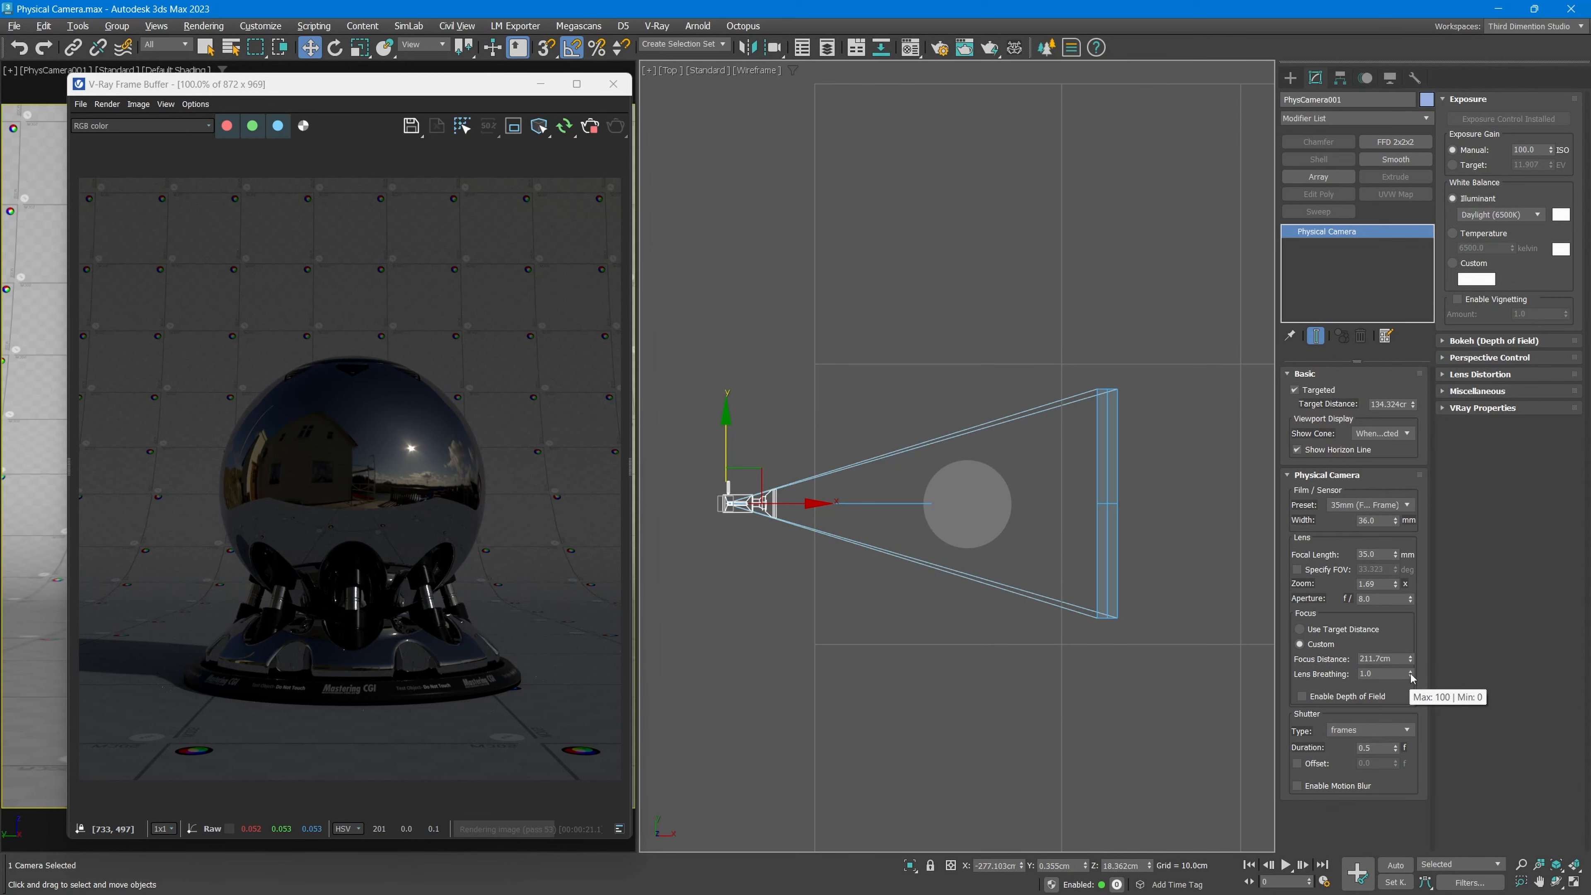
pyautogui.moveTo(1411, 676); pyautogui.dragTo(1416, 652)
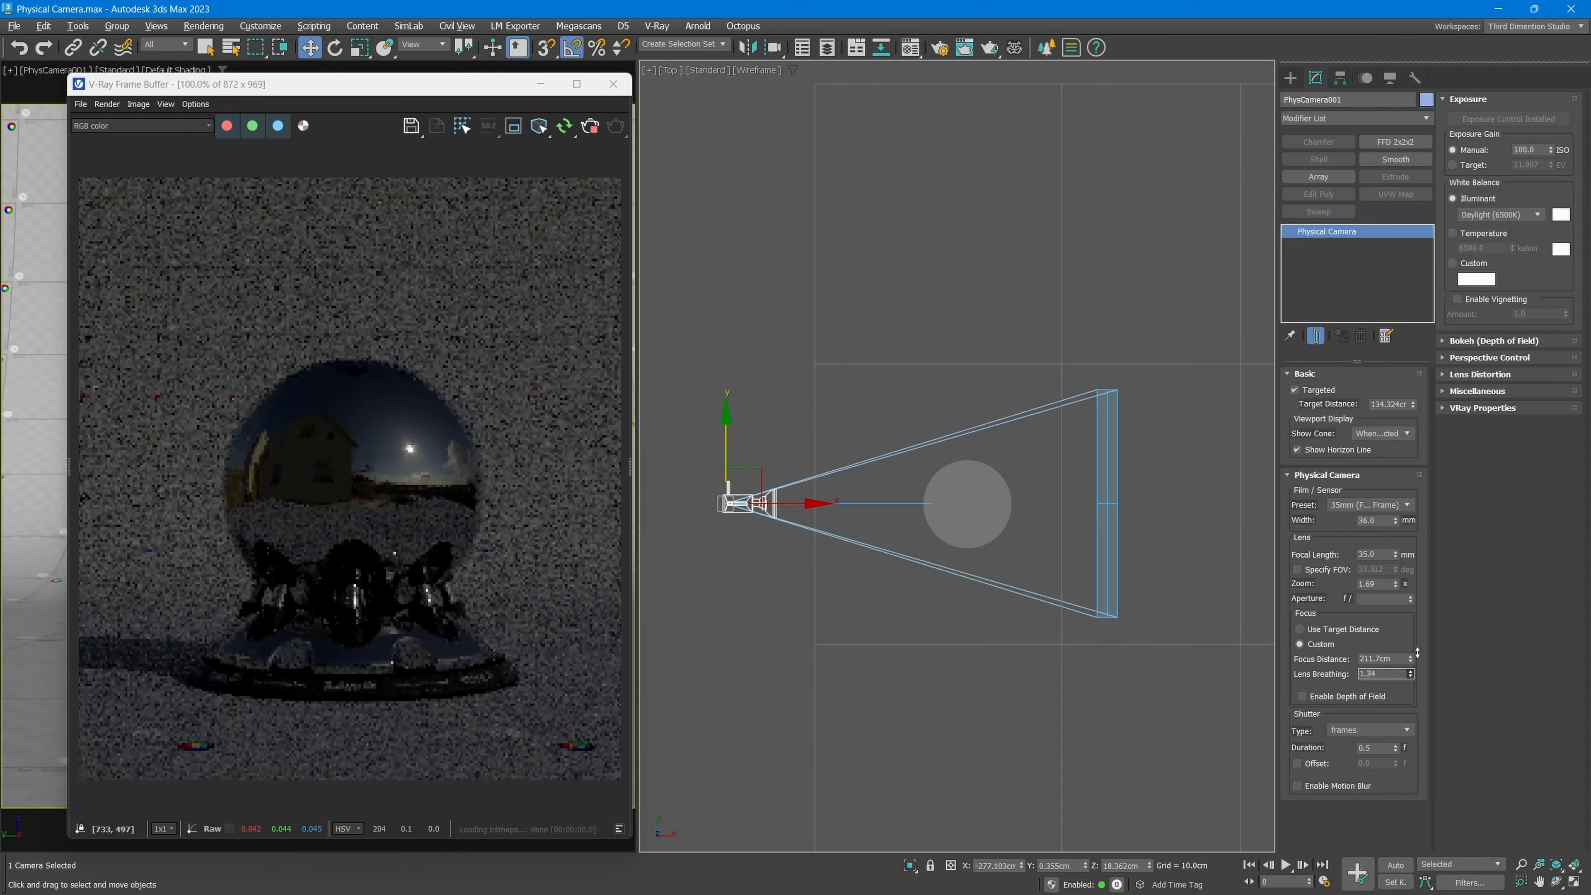
pyautogui.rightClick(1410, 673)
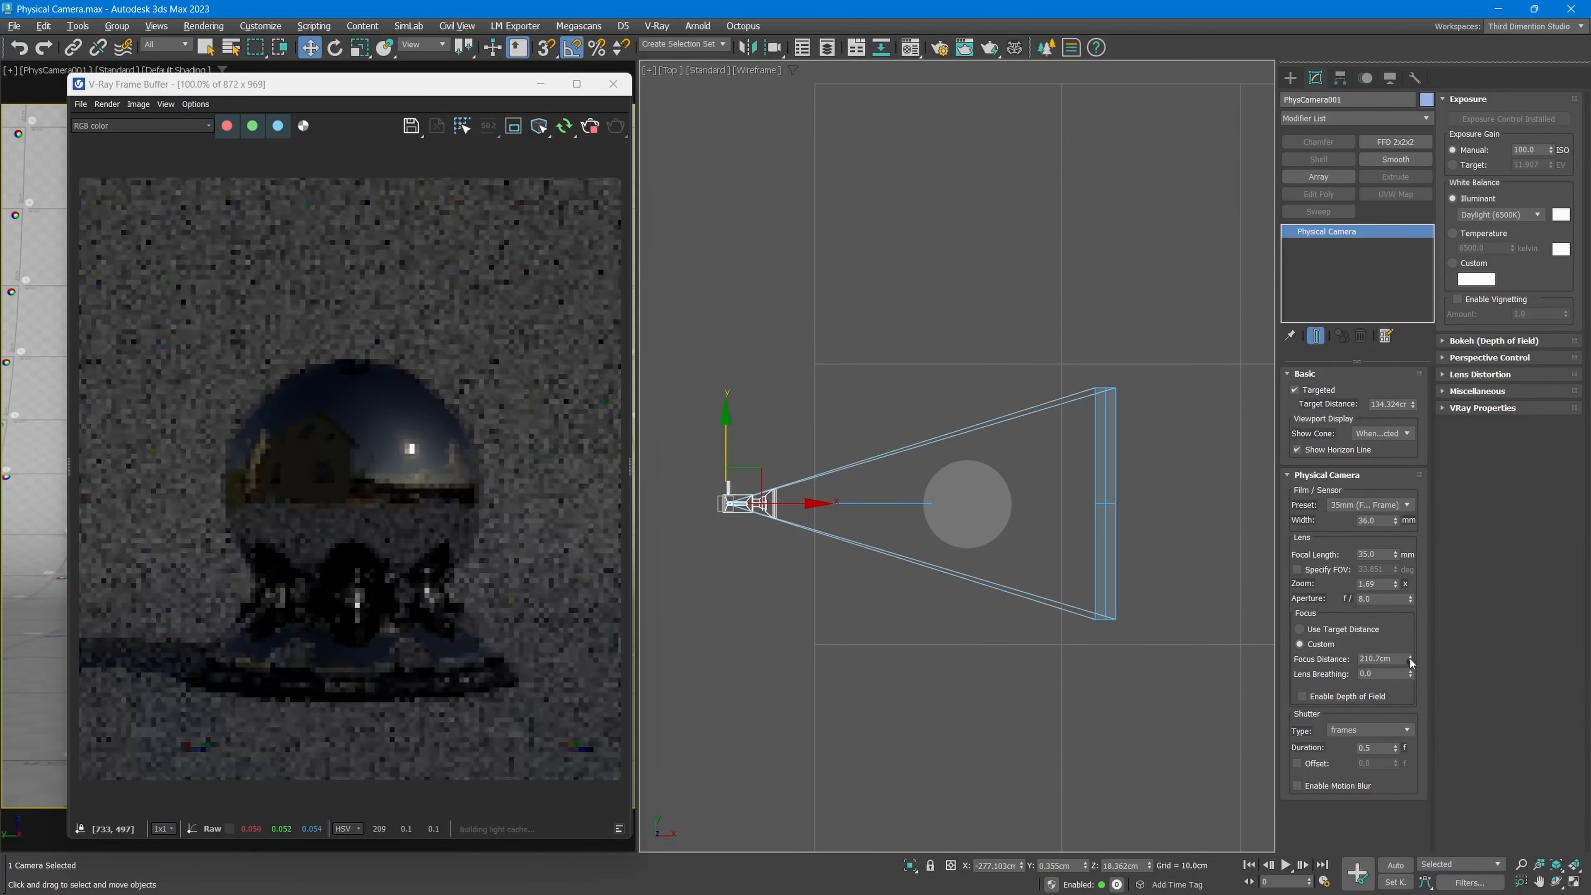
# Set the custom focus distance to about 133.37 cm and enable depth of field.
pyautogui.moveTo(1410, 659); pyautogui.dragTo(1405, 691)
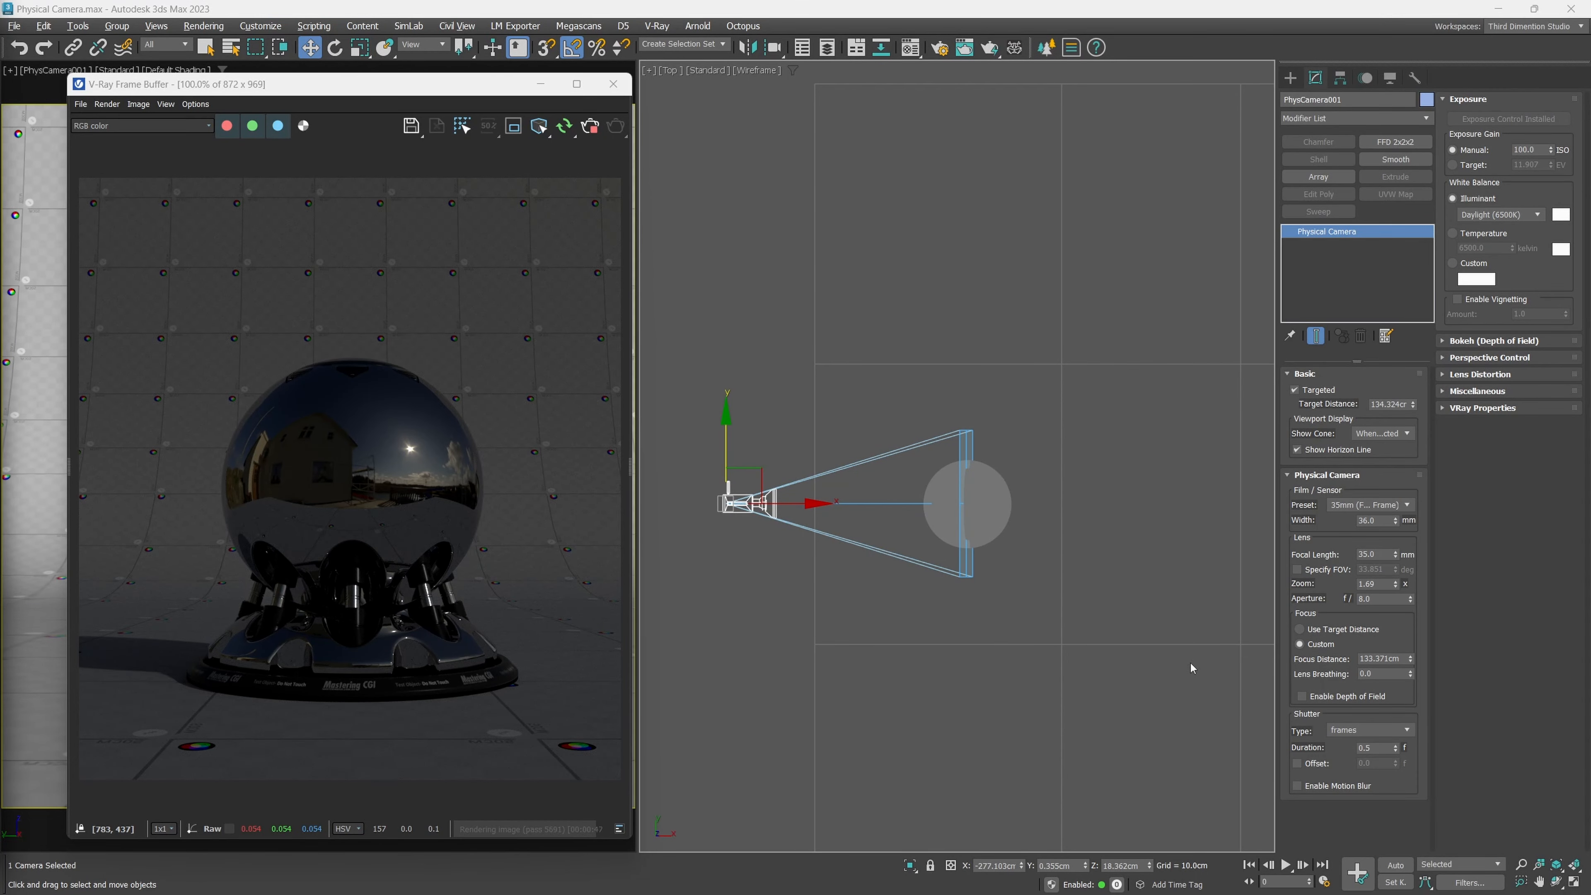
pyautogui.click(1324, 701)
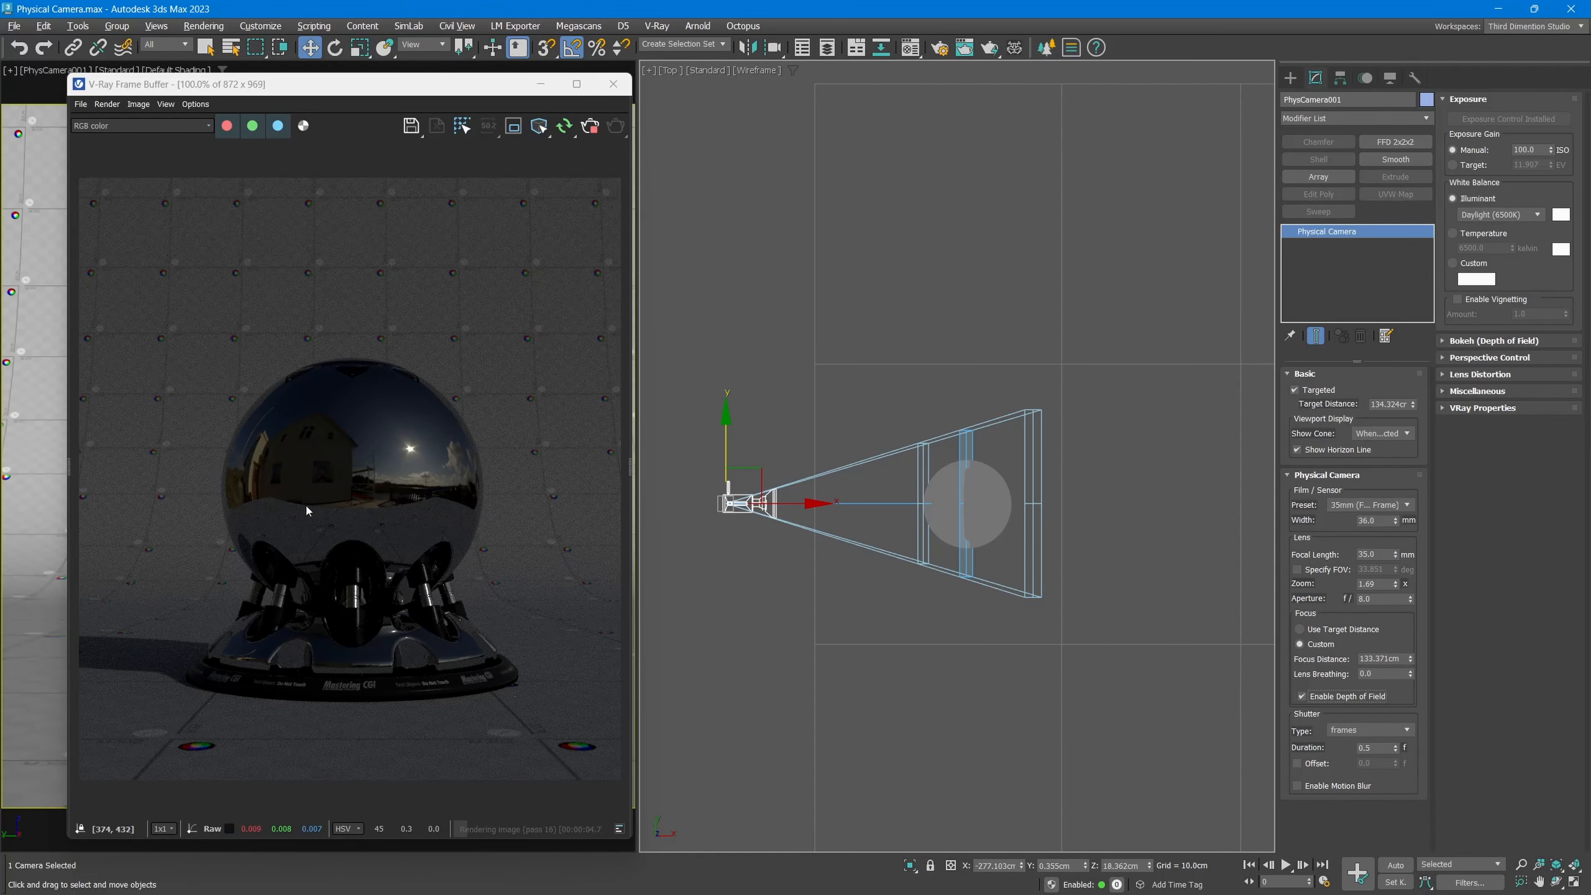
# Set the camera's aperture to f/1.
pyautogui.doubleClick(1363, 600)
pyautogui.write('1')
pyautogui.press('Return')
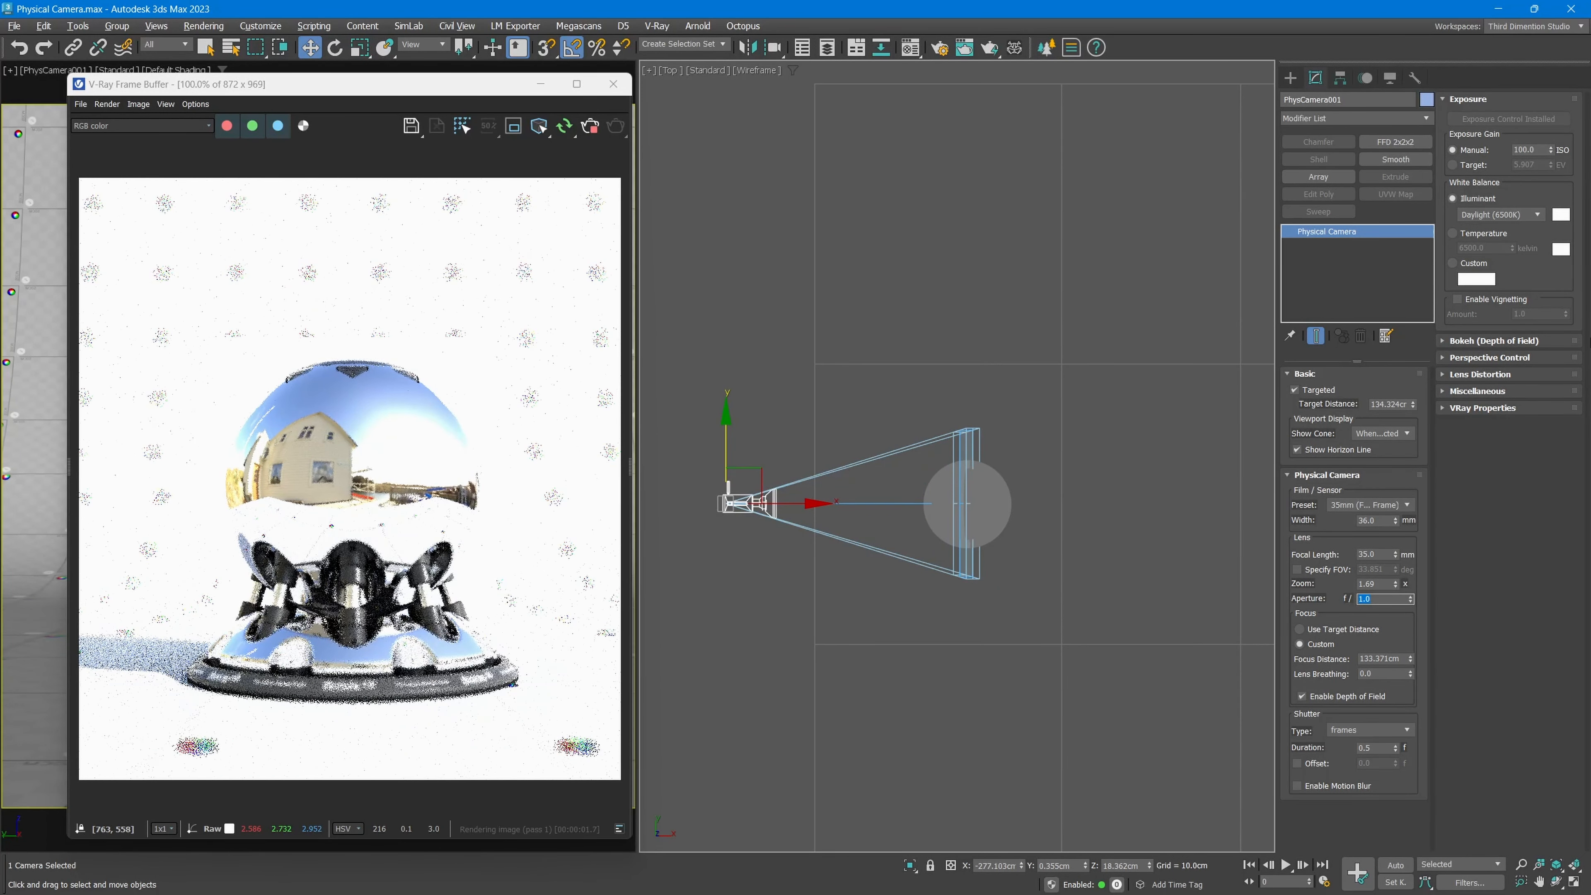
# Lower the camera's manual exposure gain to ISO 60, 20 and finally 10.
pyautogui.doubleClick(1526, 149)
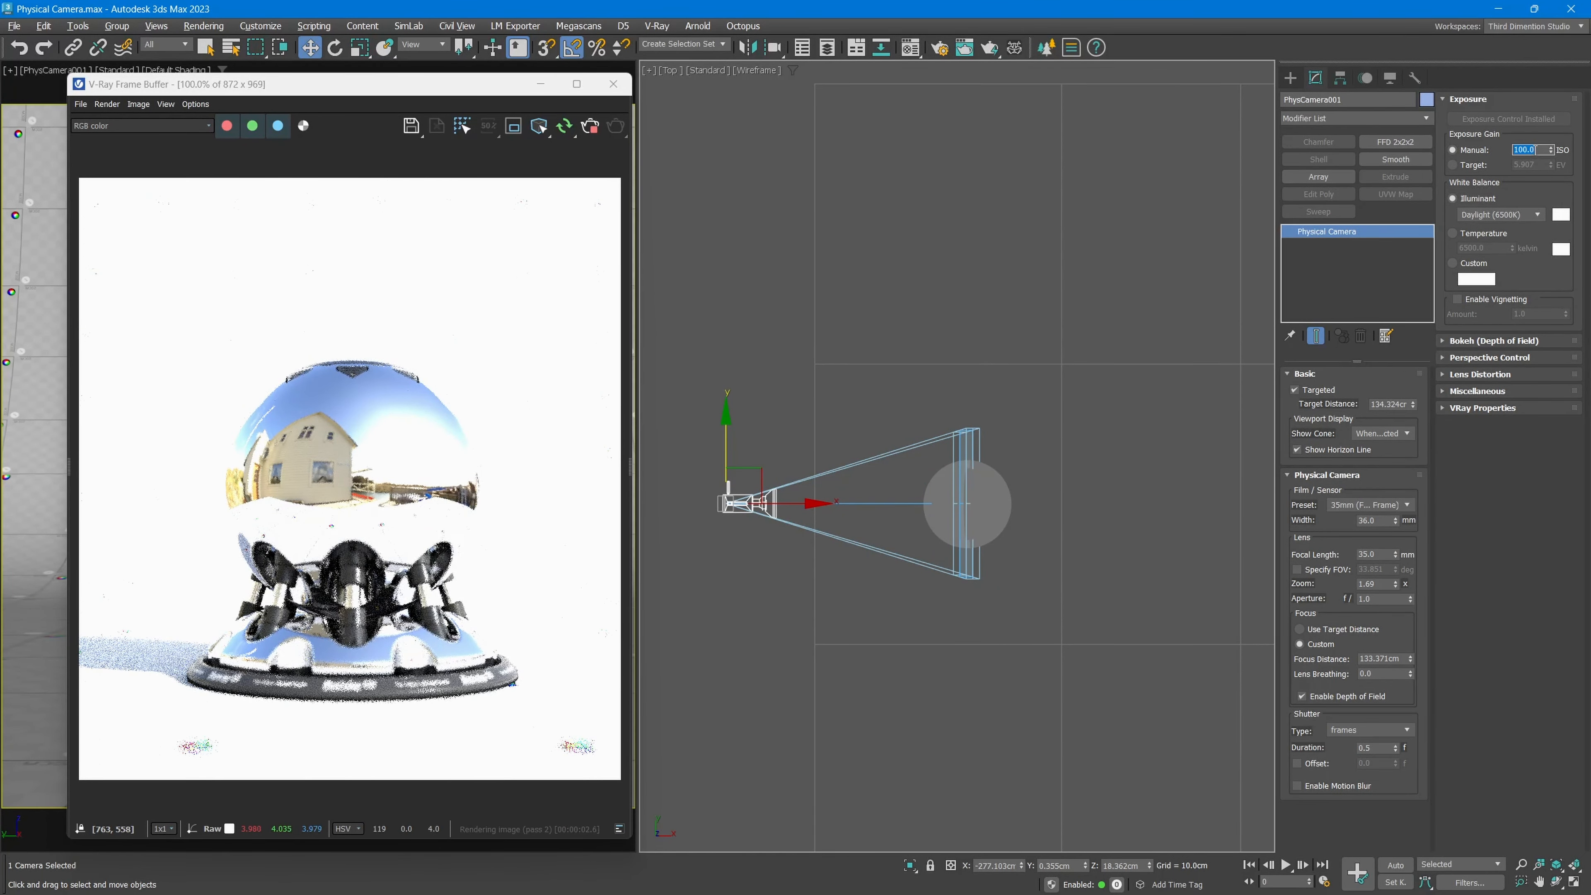
pyautogui.write('60')
pyautogui.press('Return')
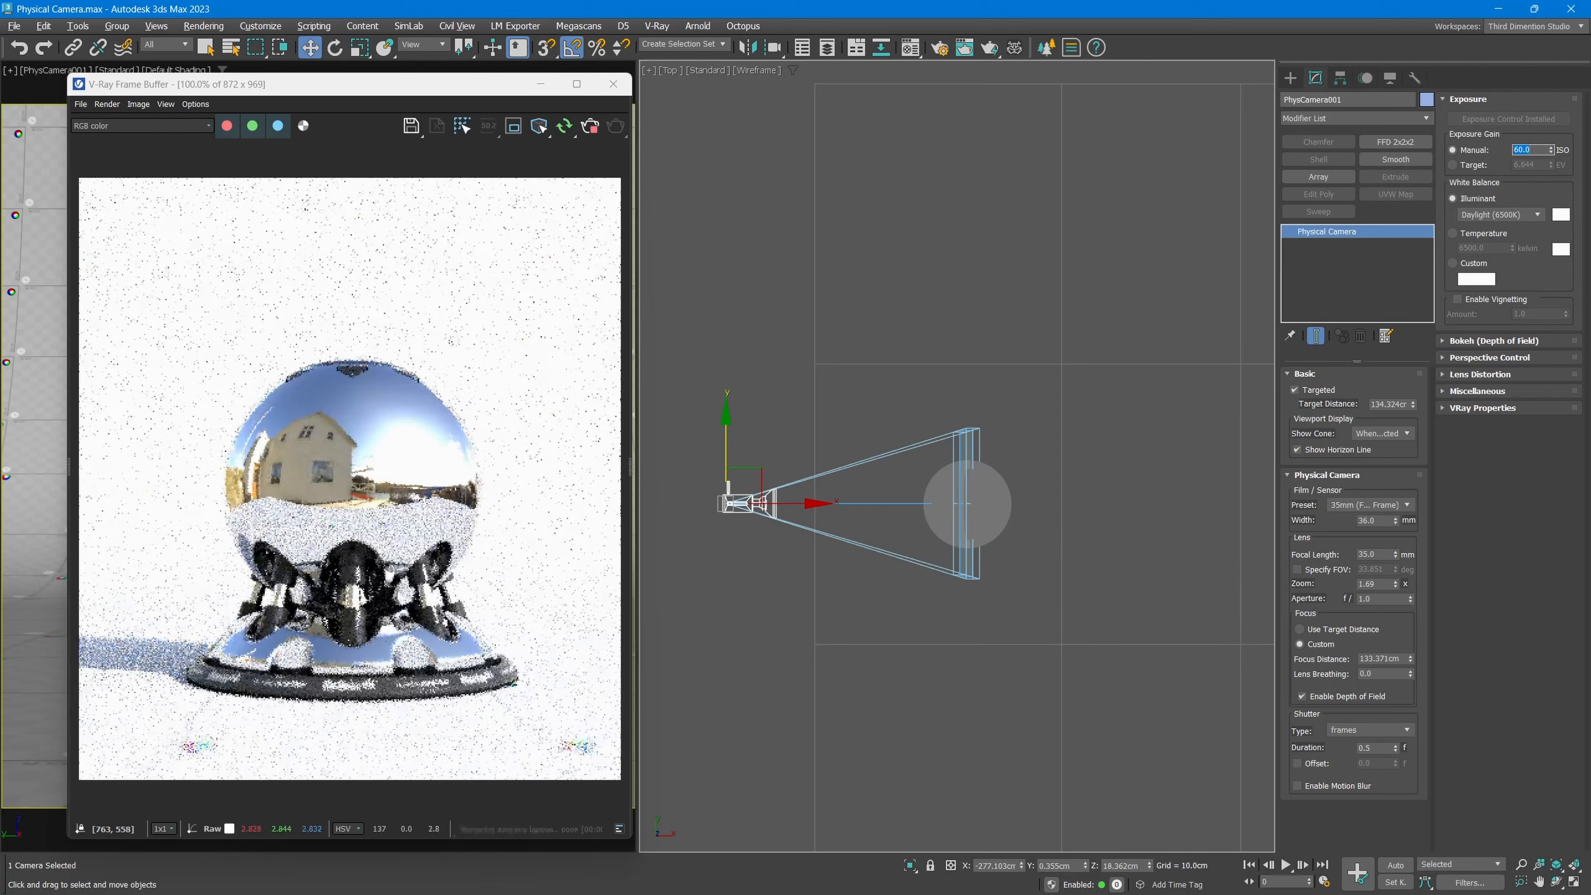
pyautogui.write('20')
pyautogui.press('Return')
pyautogui.write('1')
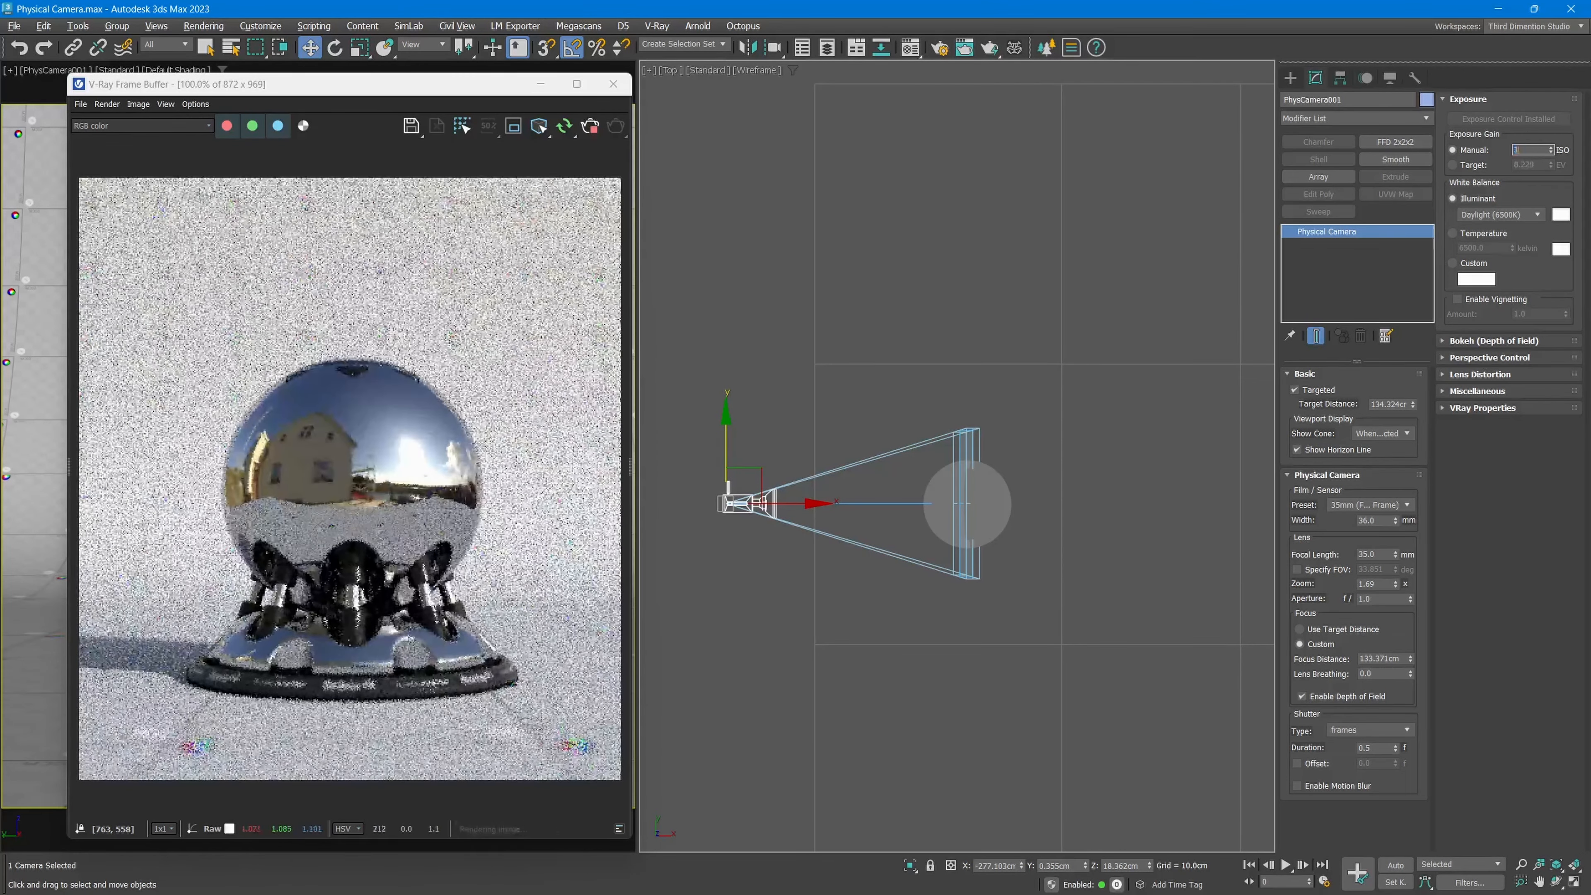
pyautogui.write('0')
pyautogui.press('Return')
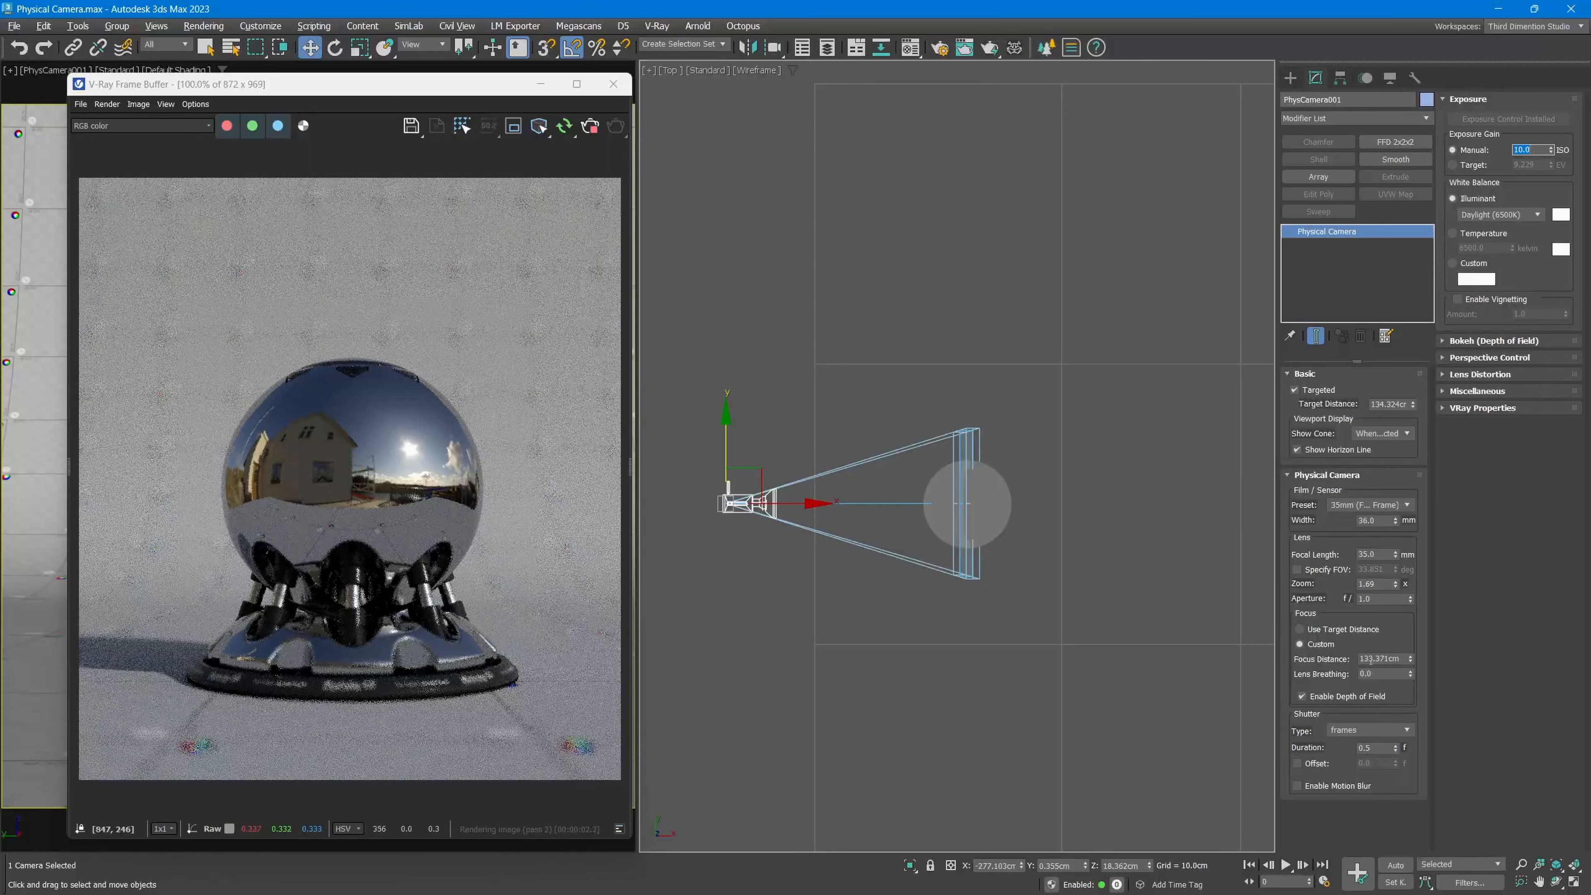
# Raise the camera's aperture value through f/2 and f/5 to f/8, and disable depth of field.
pyautogui.click(1384, 598)
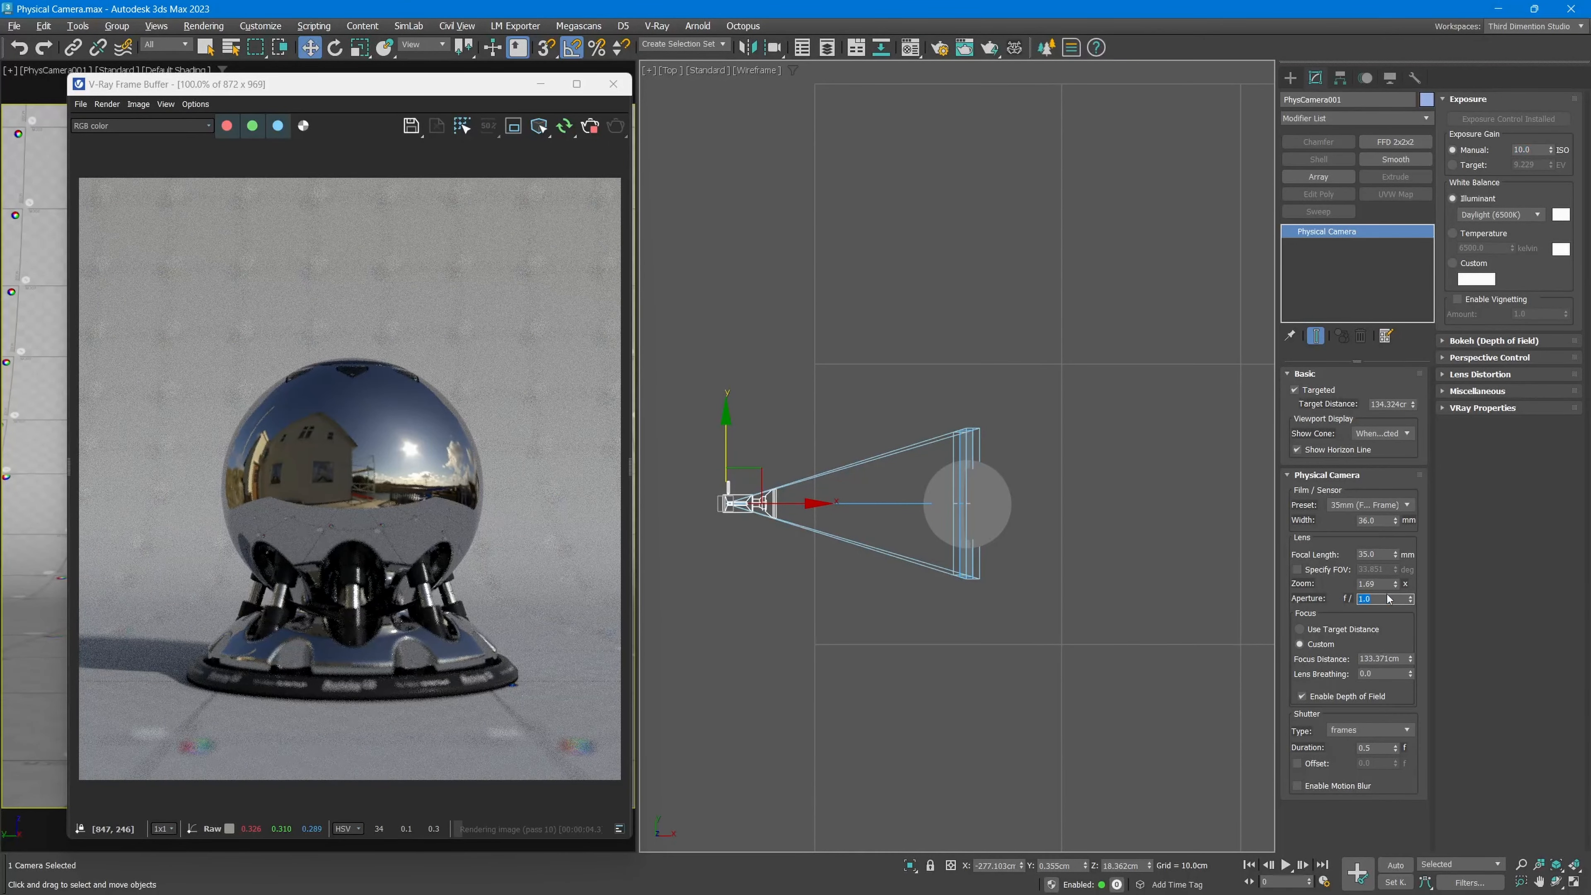
pyautogui.press('Return')
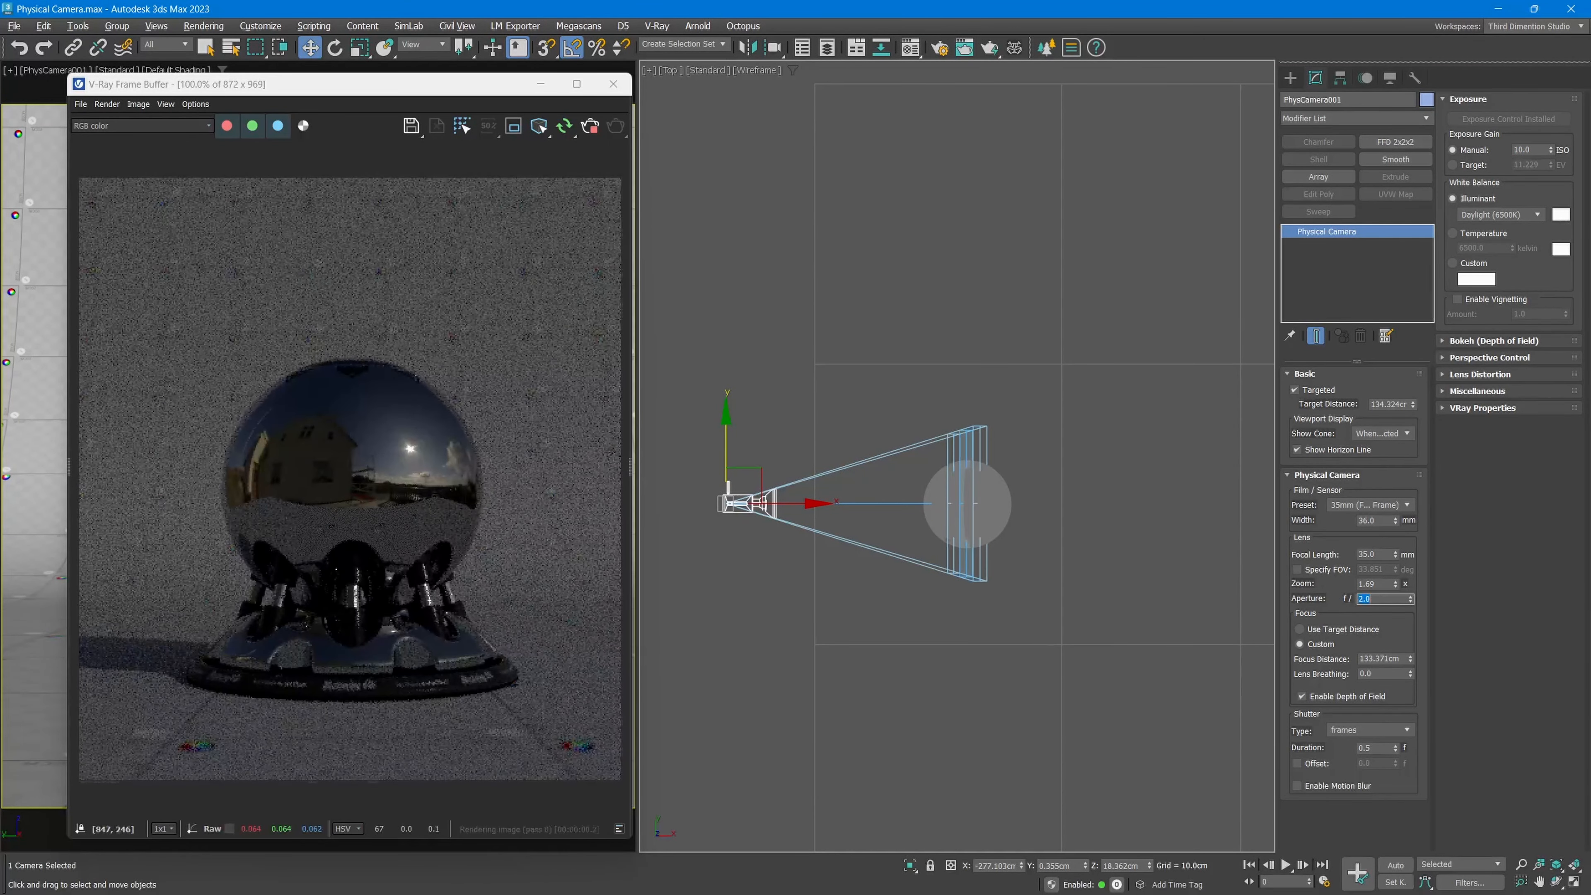
pyautogui.write('5')
pyautogui.press('Return')
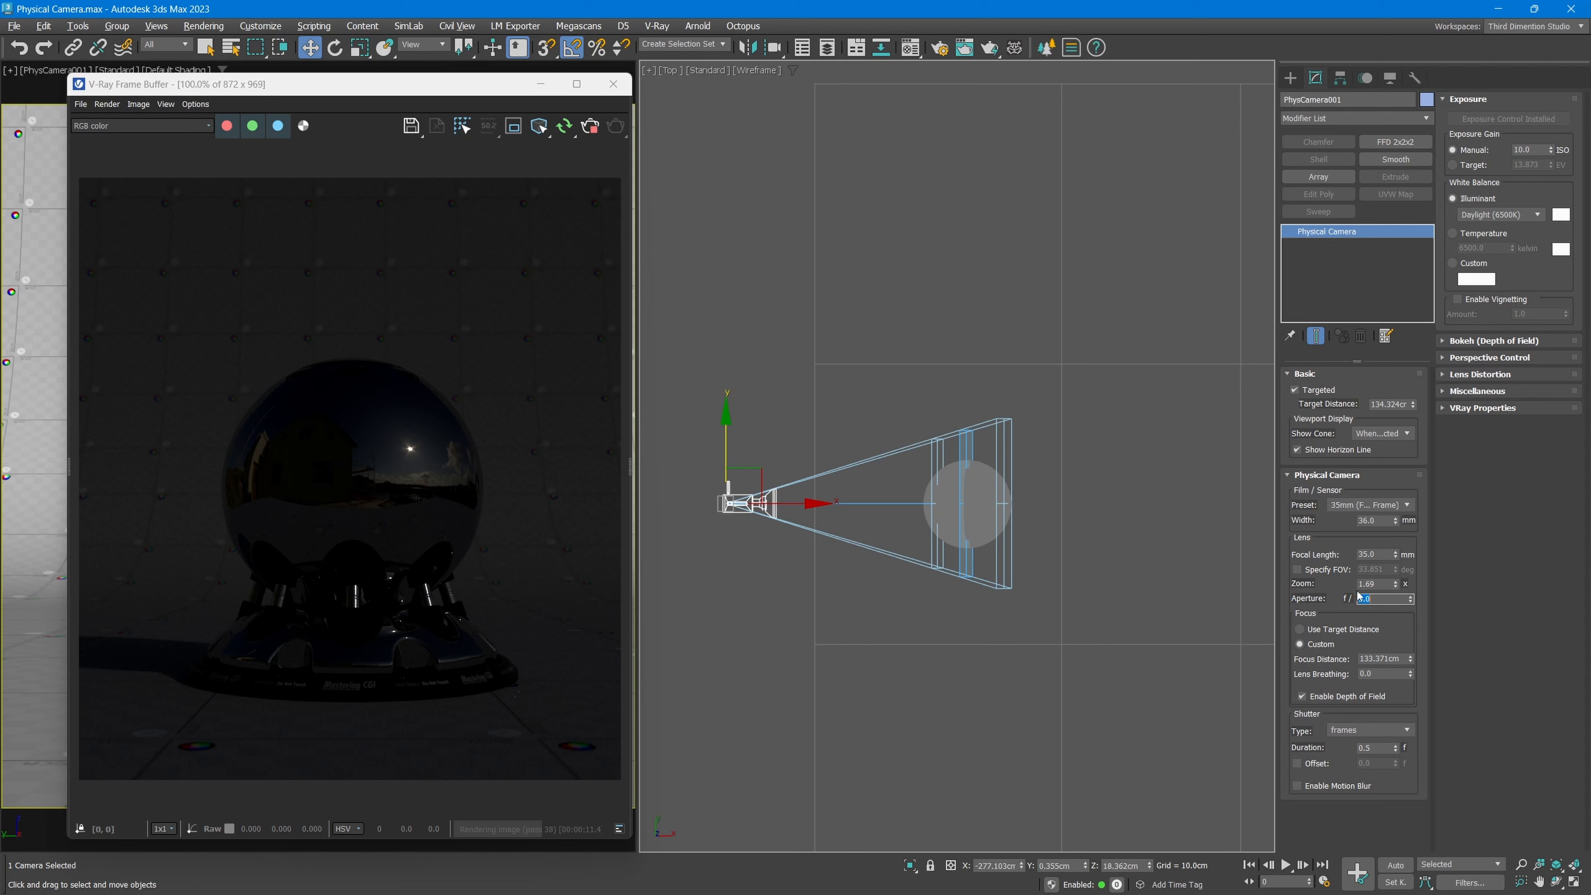
pyautogui.press('Return')
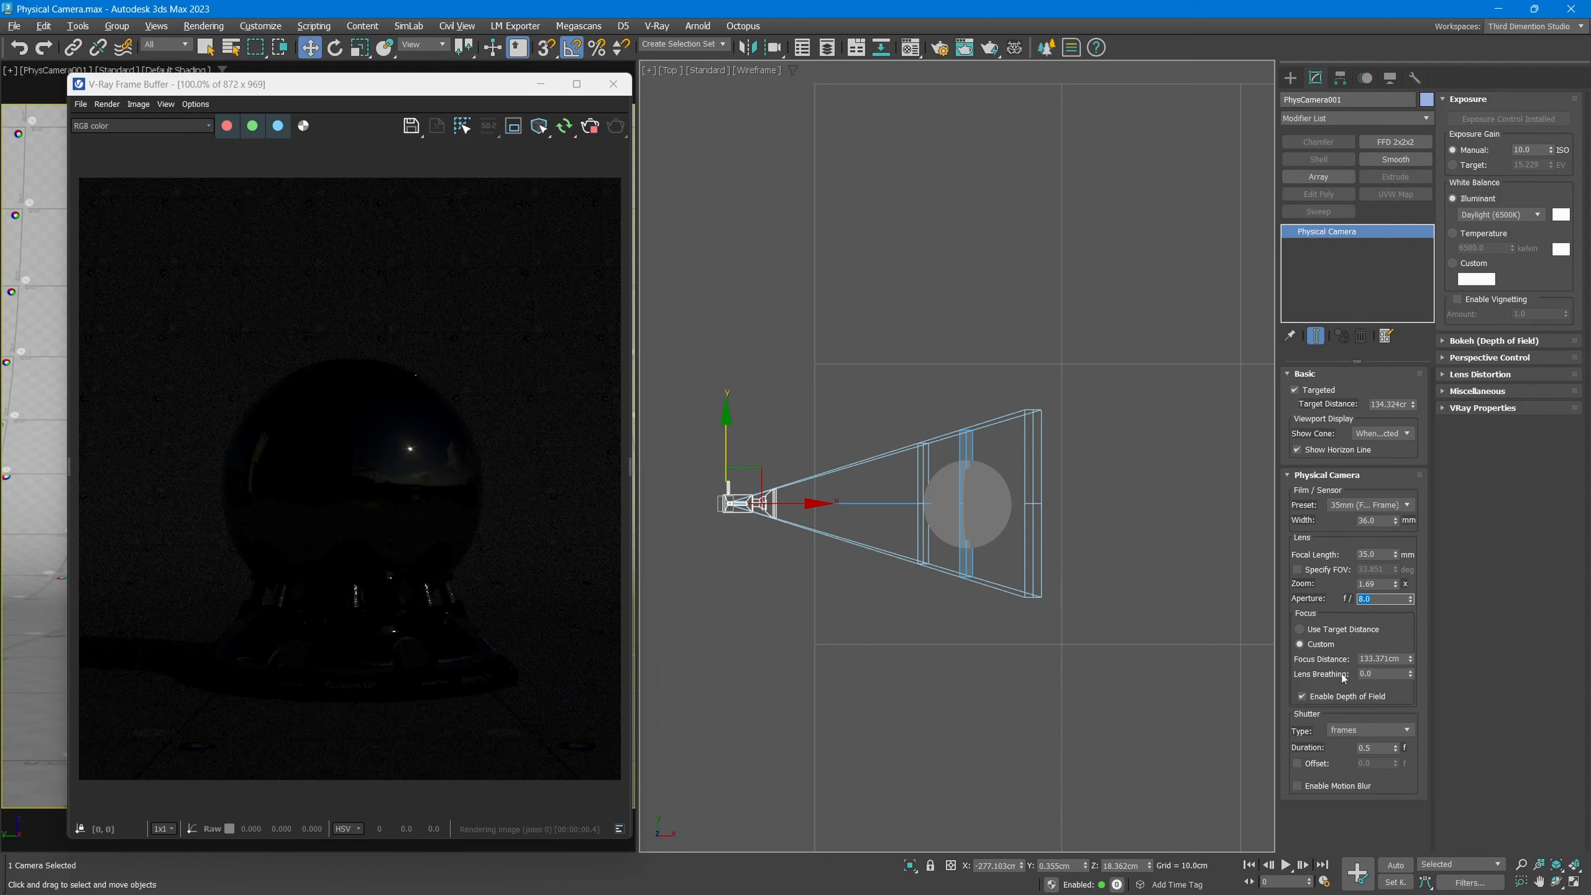
pyautogui.click(1346, 697)
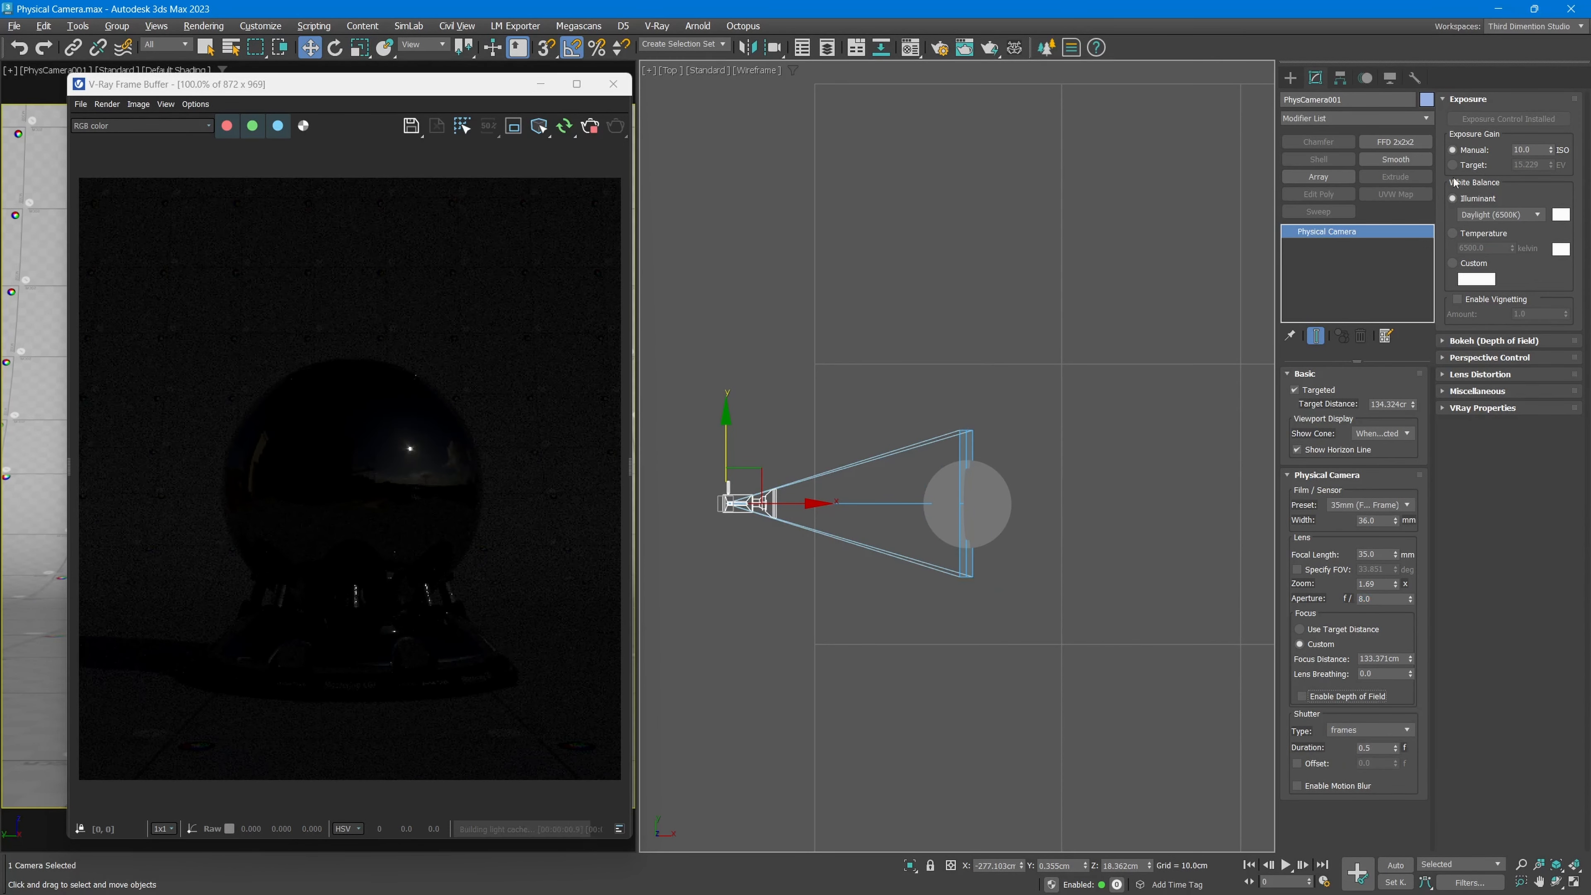
# Keep the exposure gain on Manual, set it to ISO 100, and stop the interactive render.
pyautogui.click(1473, 166)
pyautogui.click(1474, 152)
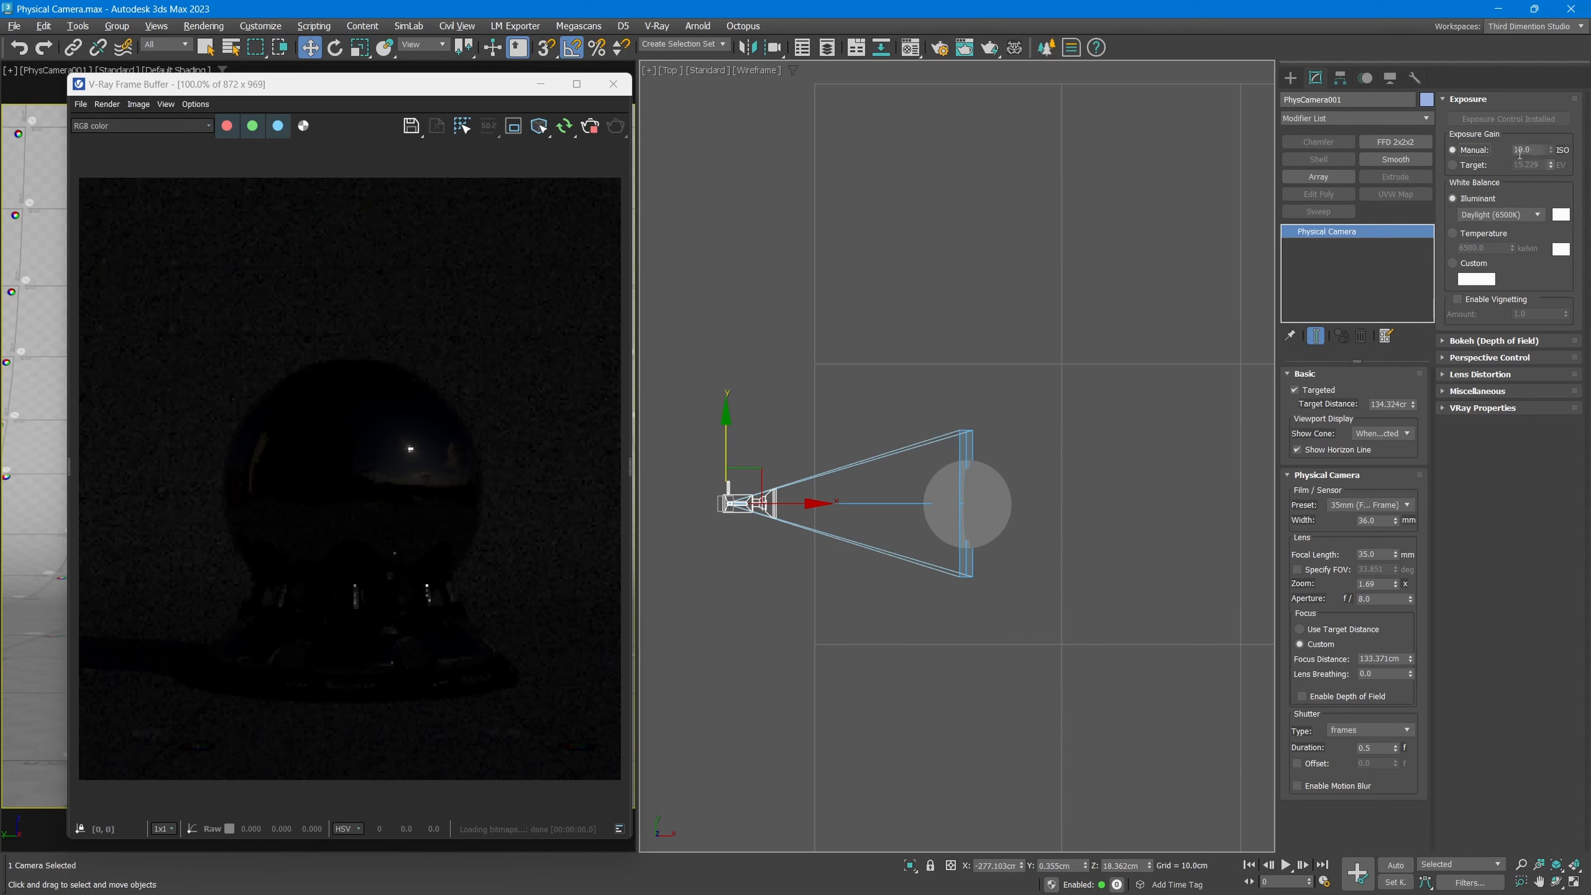
pyautogui.doubleClick(1521, 151)
pyautogui.write('100')
pyautogui.press('Return')
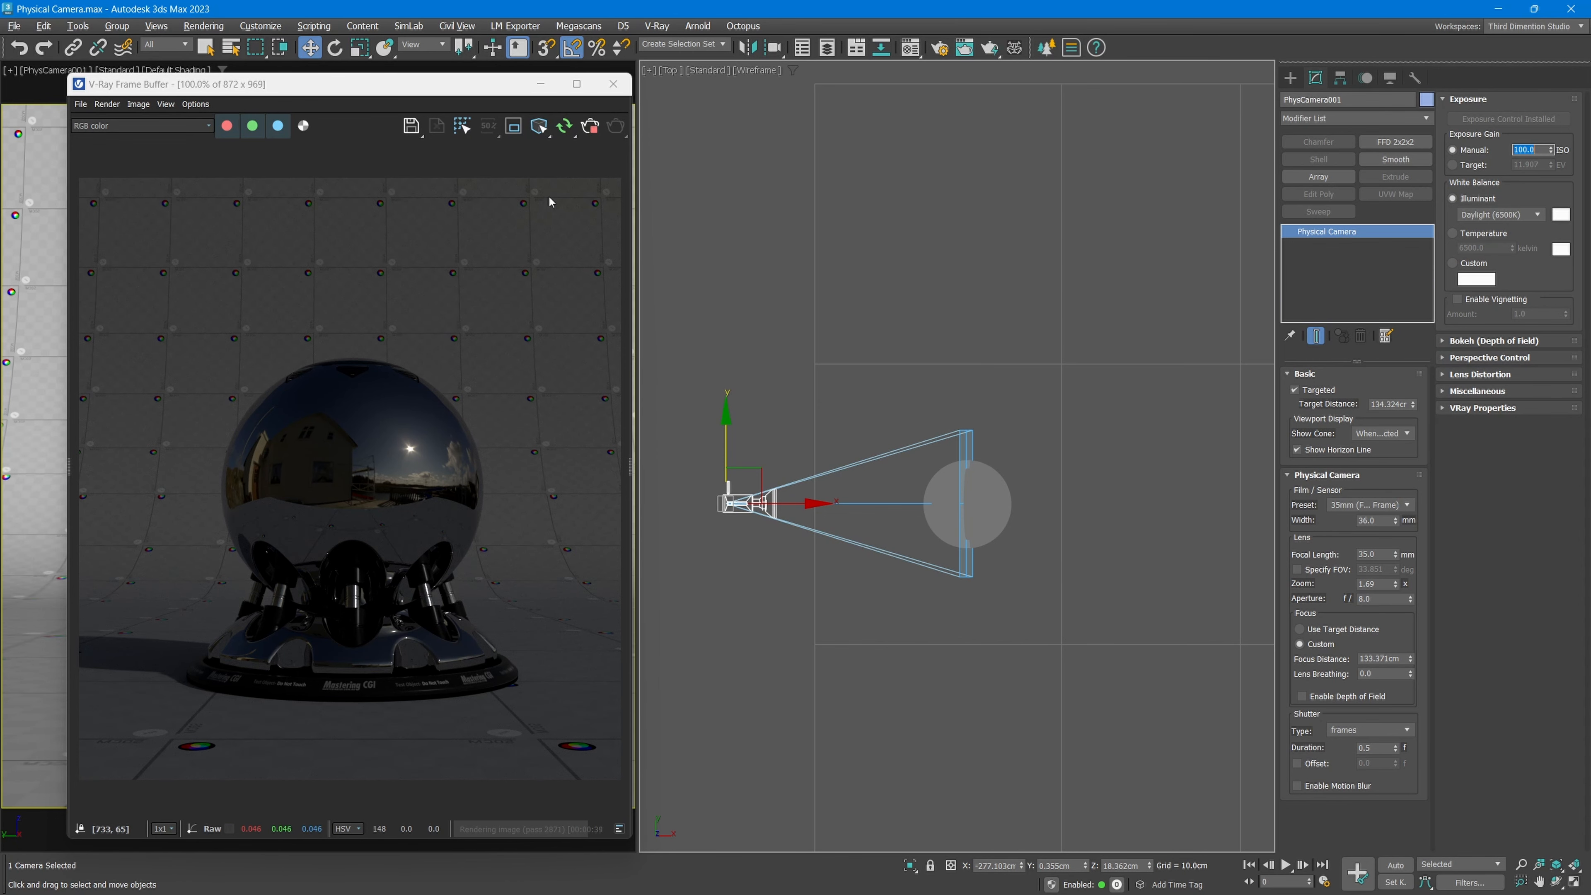
pyautogui.click(590, 129)
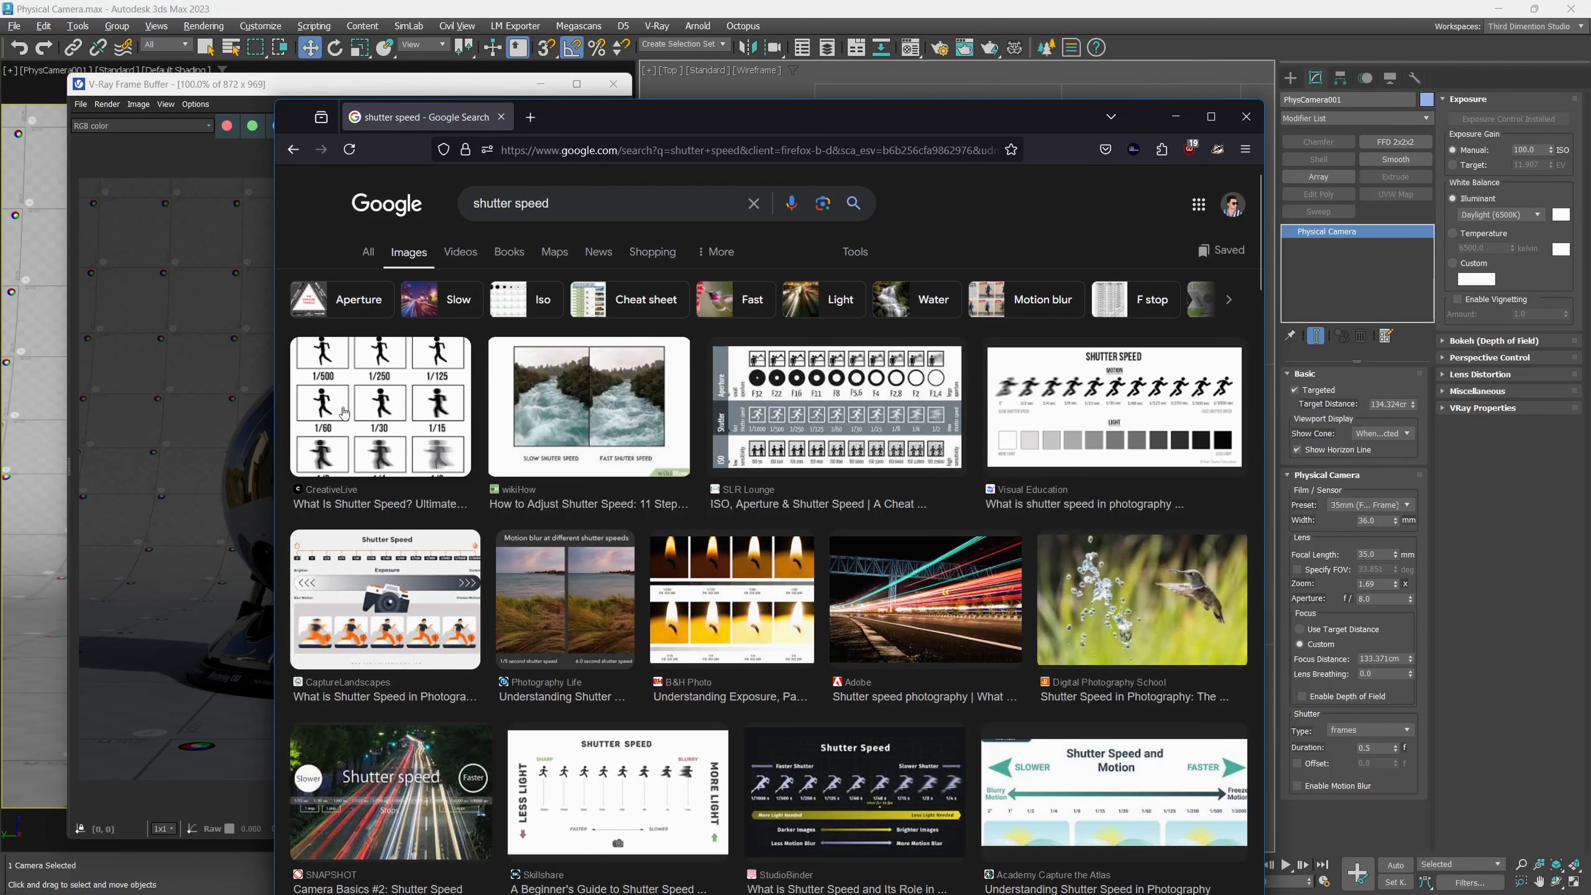
# Examine the shutter speed image results in the browser, comparing frozen motion, blurred figures, light trails and the blurred taxi.
pyautogui.click(1098, 588)
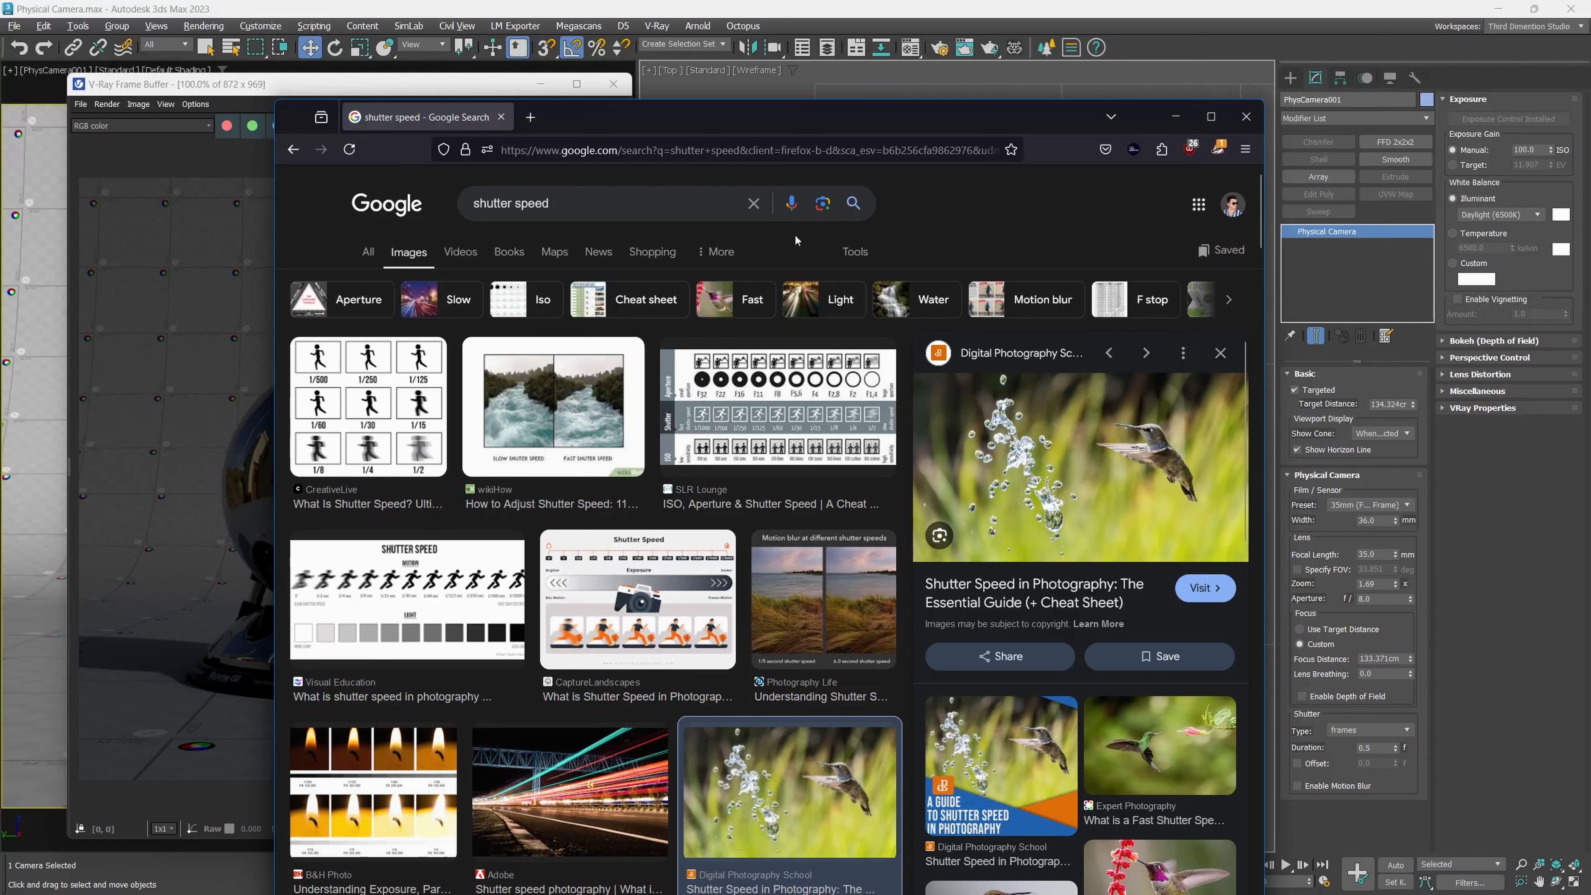
pyautogui.click(399, 428)
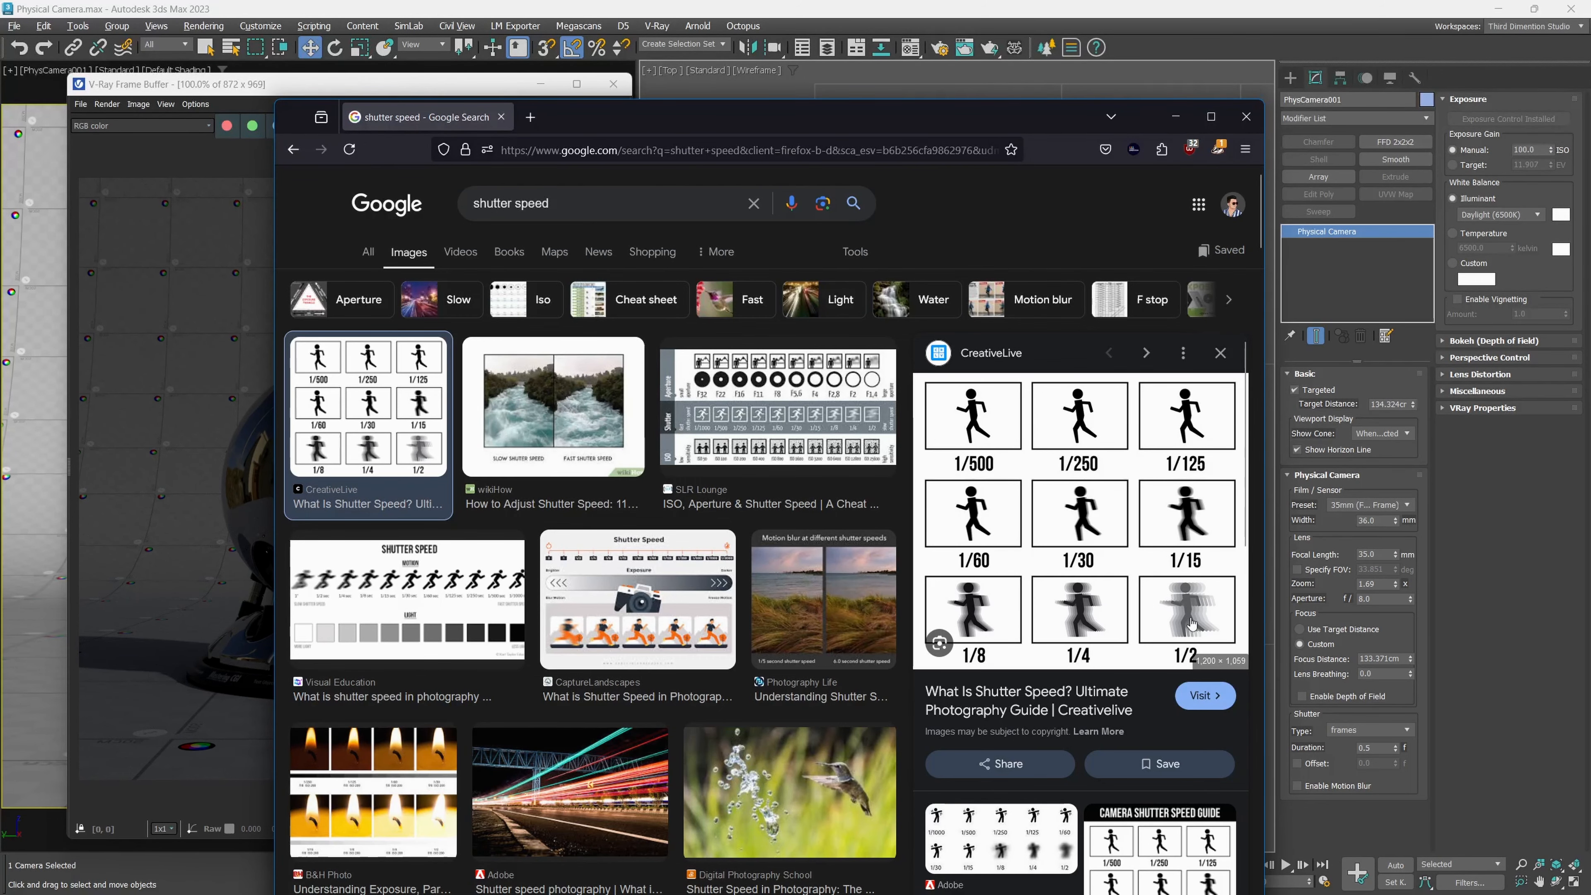
pyautogui.click(668, 796)
pyautogui.scroll(-6, 729, 577)
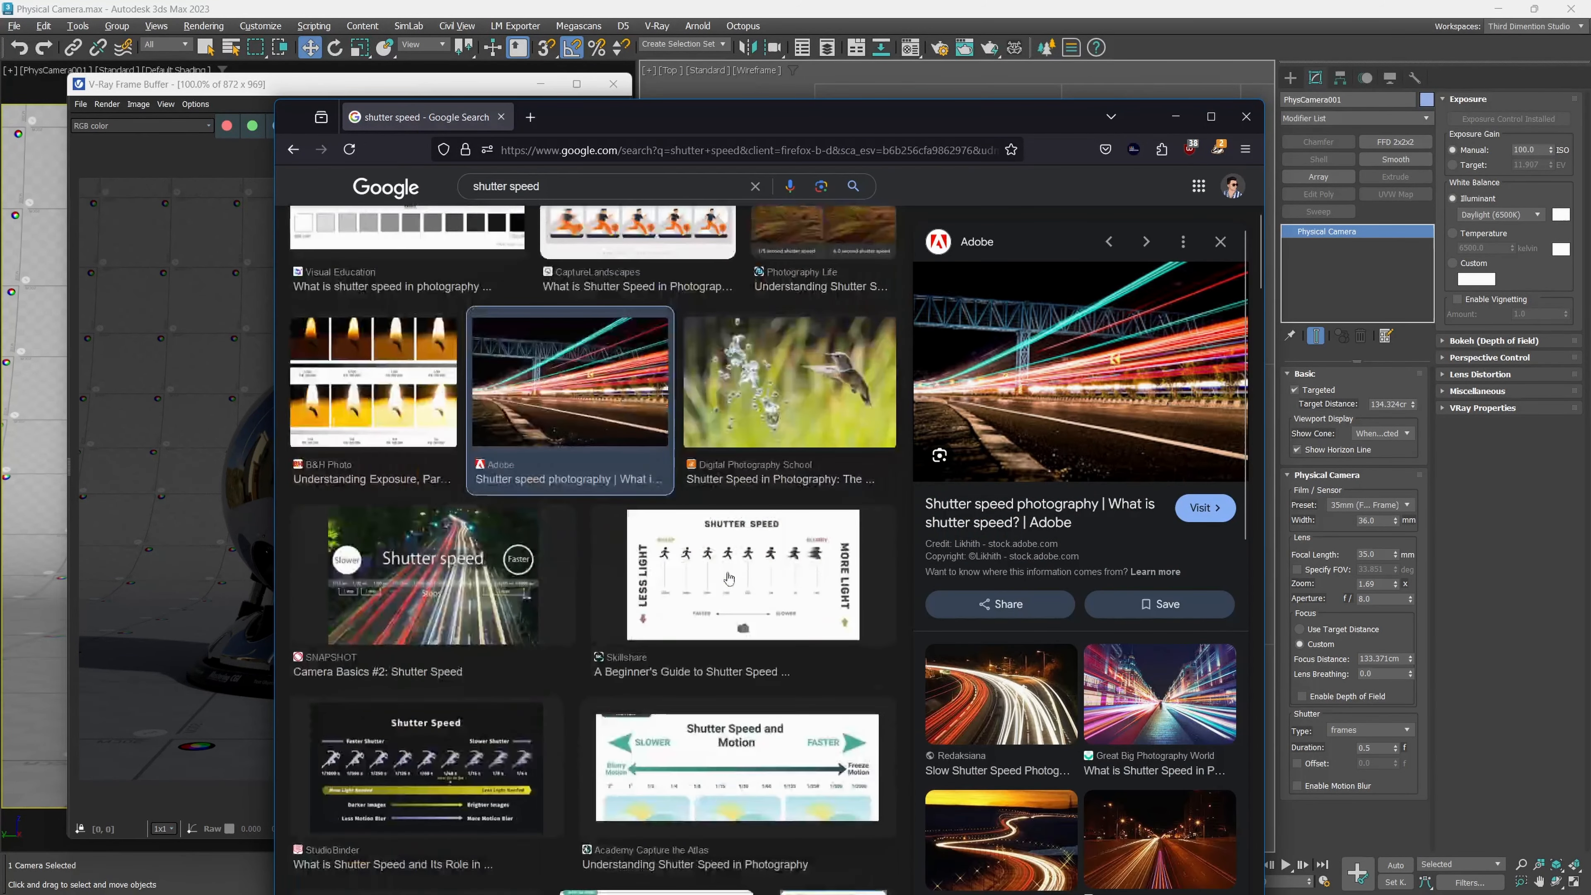
pyautogui.scroll(-6, 728, 578)
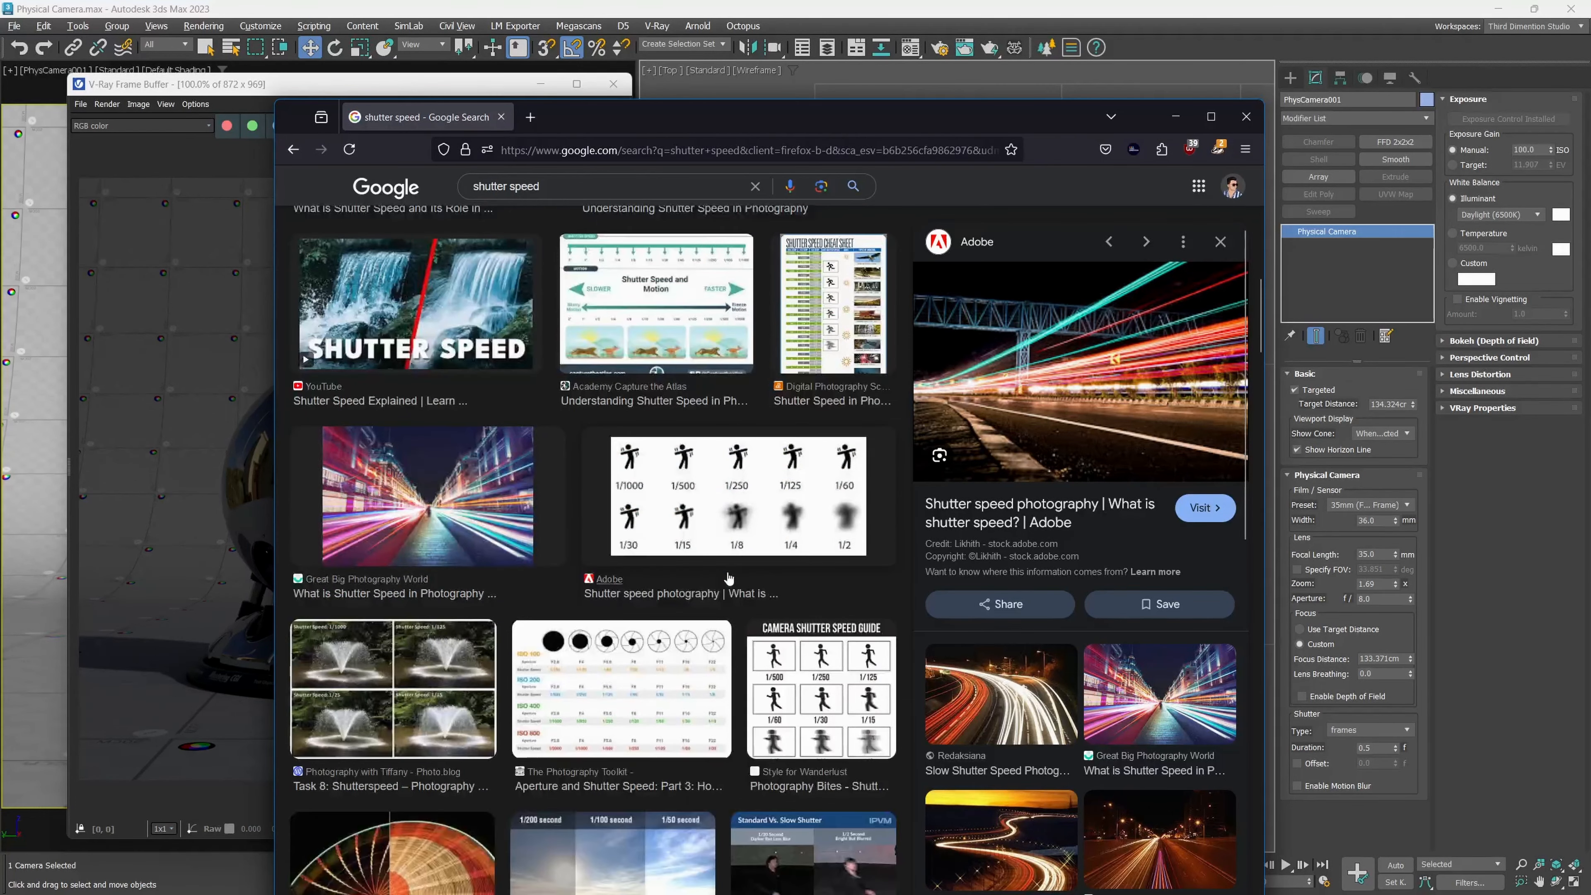
pyautogui.scroll(-2, 728, 578)
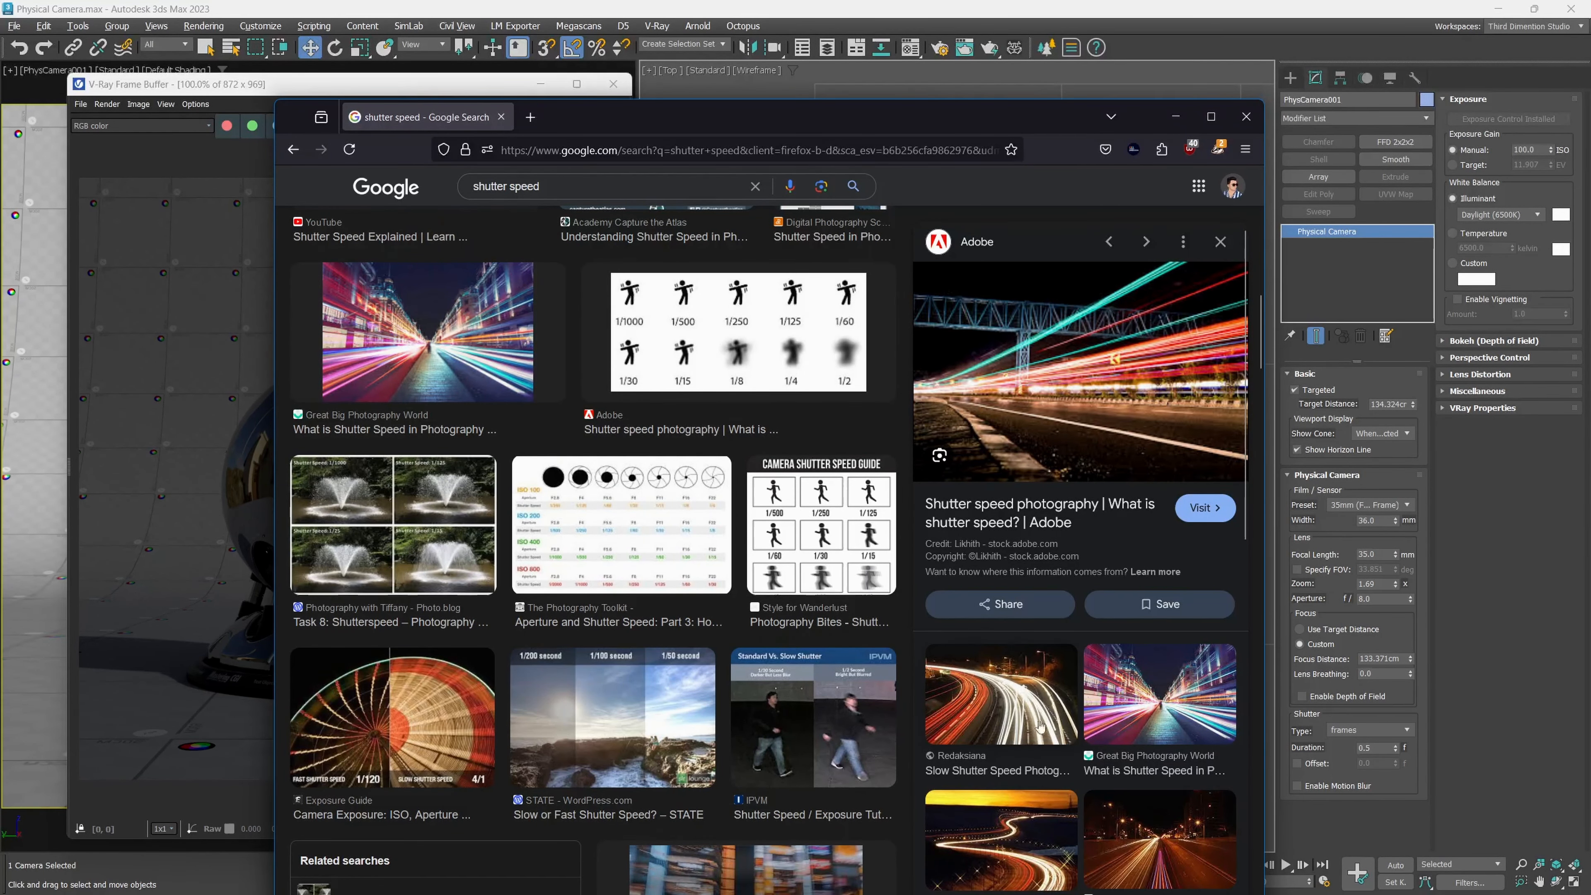
pyautogui.scroll(-2, 863, 703)
pyautogui.click(771, 742)
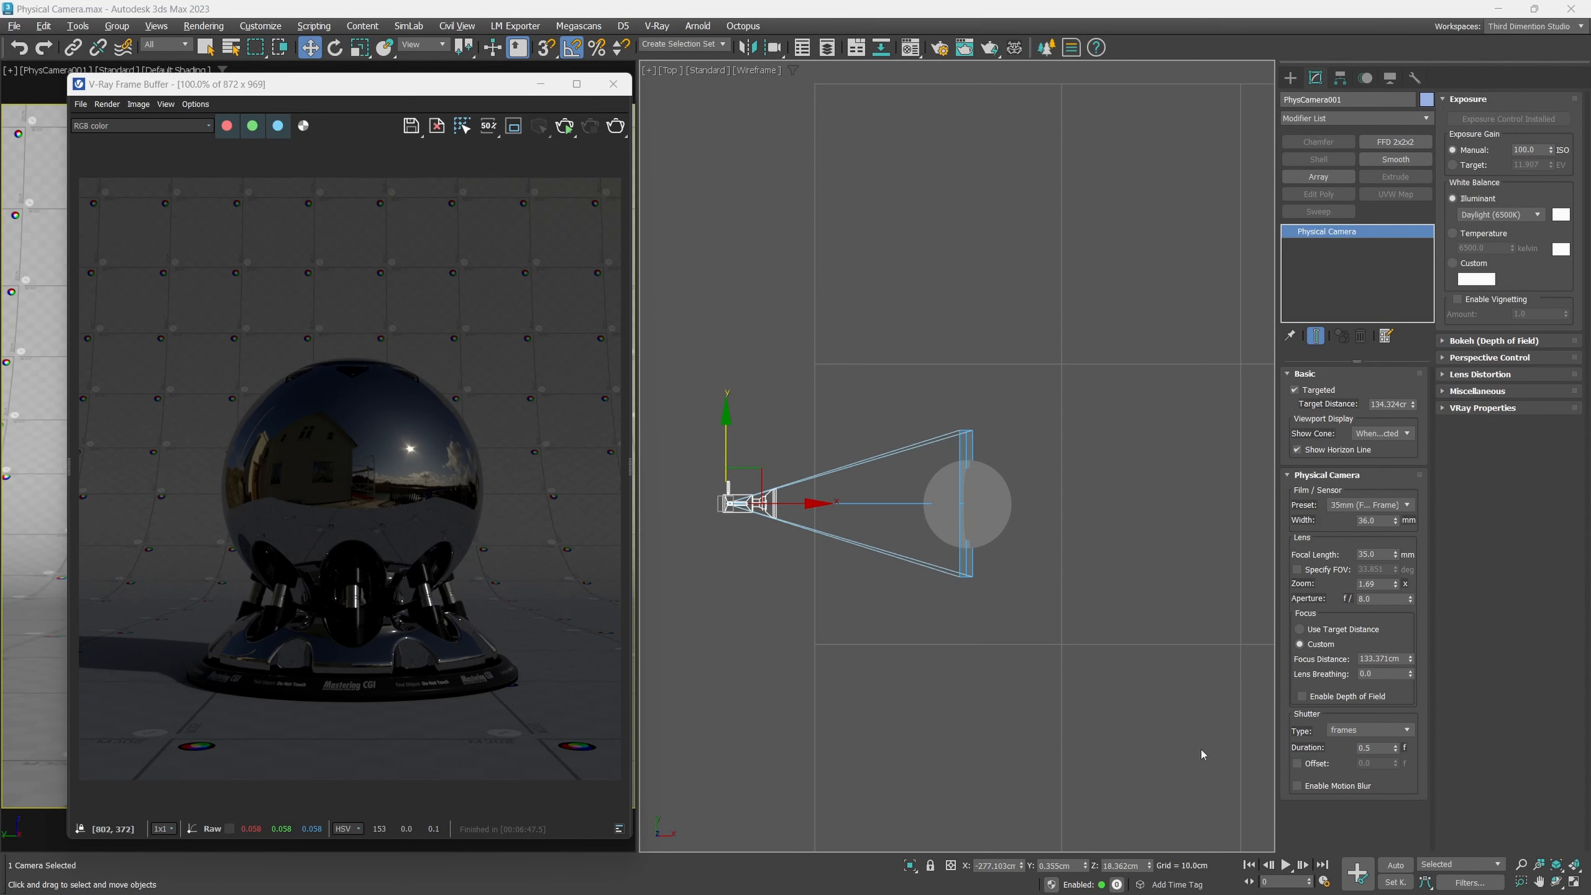
# Set the camera's shutter type to 1 / seconds with a duration of 1/1000 s, checking the shutter speed guide images.
pyautogui.click(1374, 729)
pyautogui.click(1375, 727)
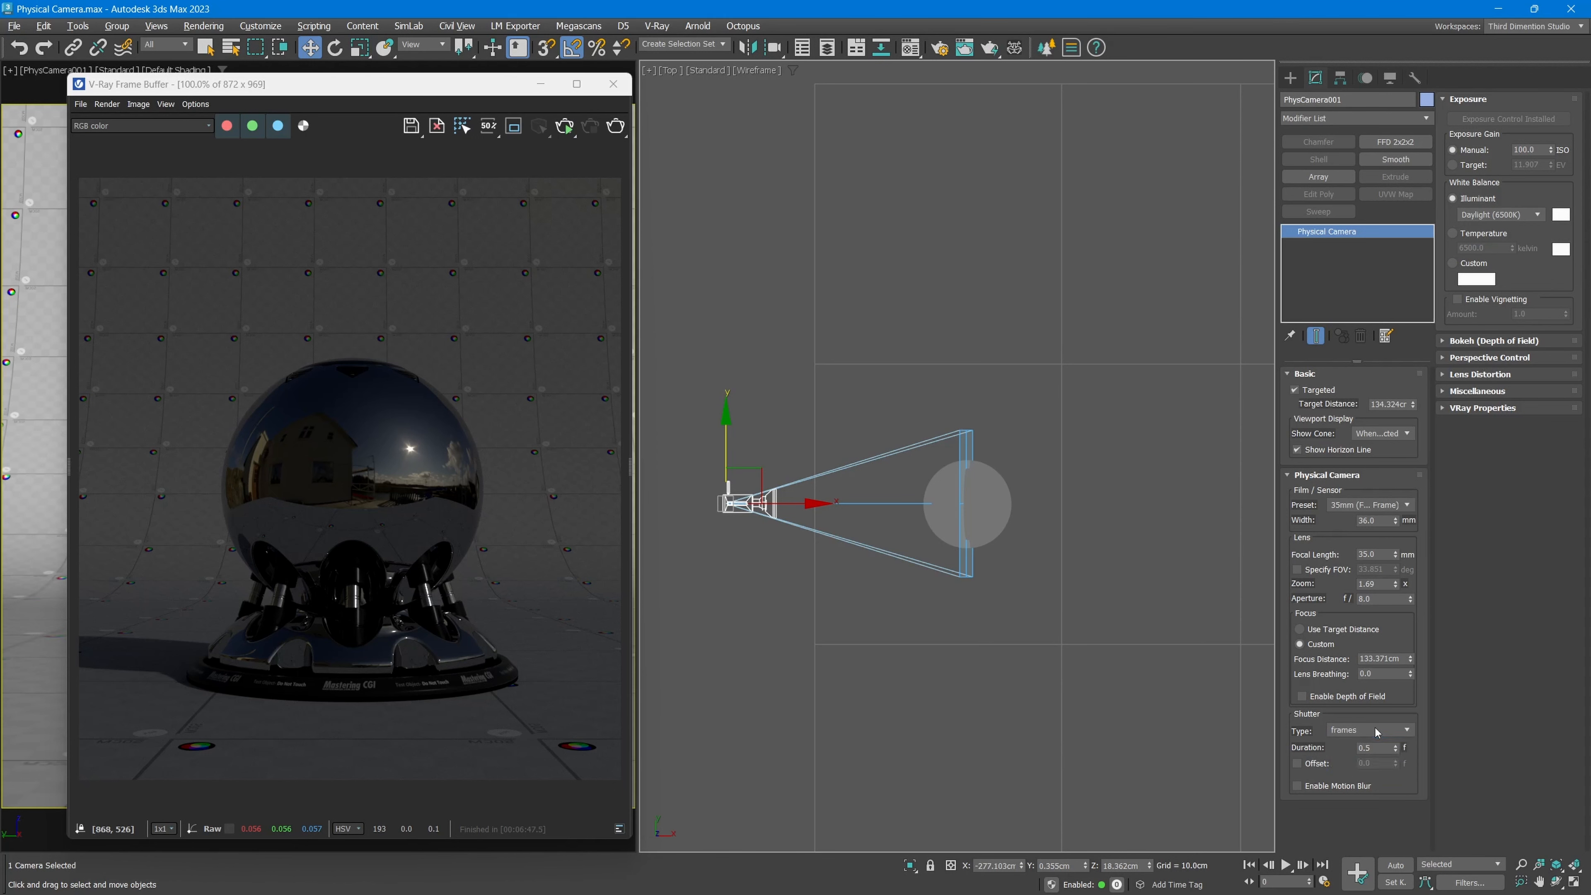
pyautogui.click(1374, 727)
pyautogui.click(1376, 745)
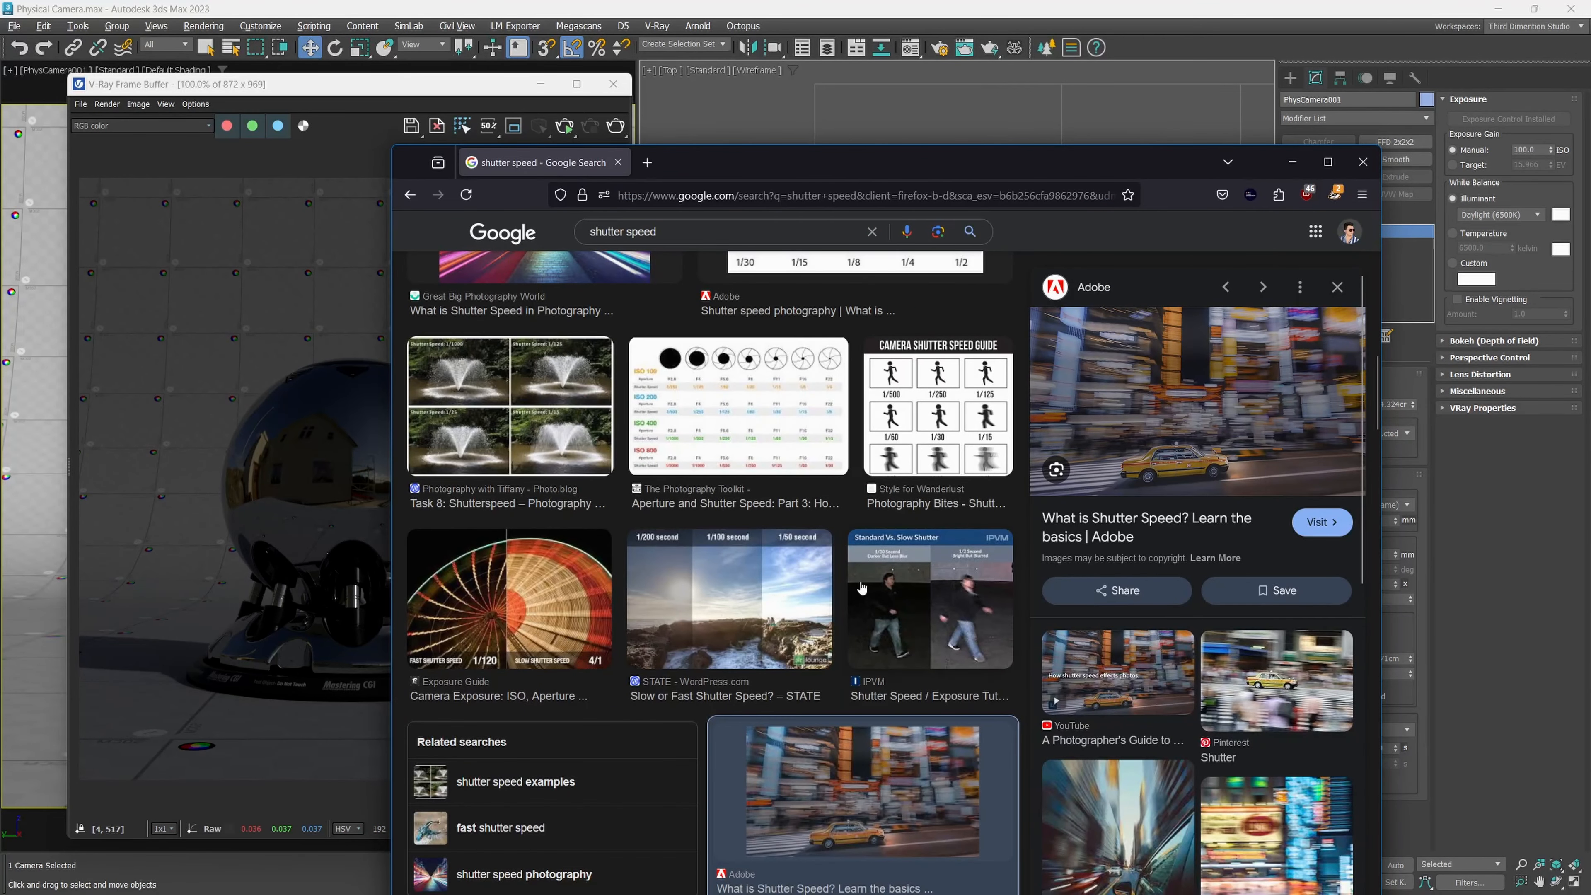
pyautogui.click(942, 439)
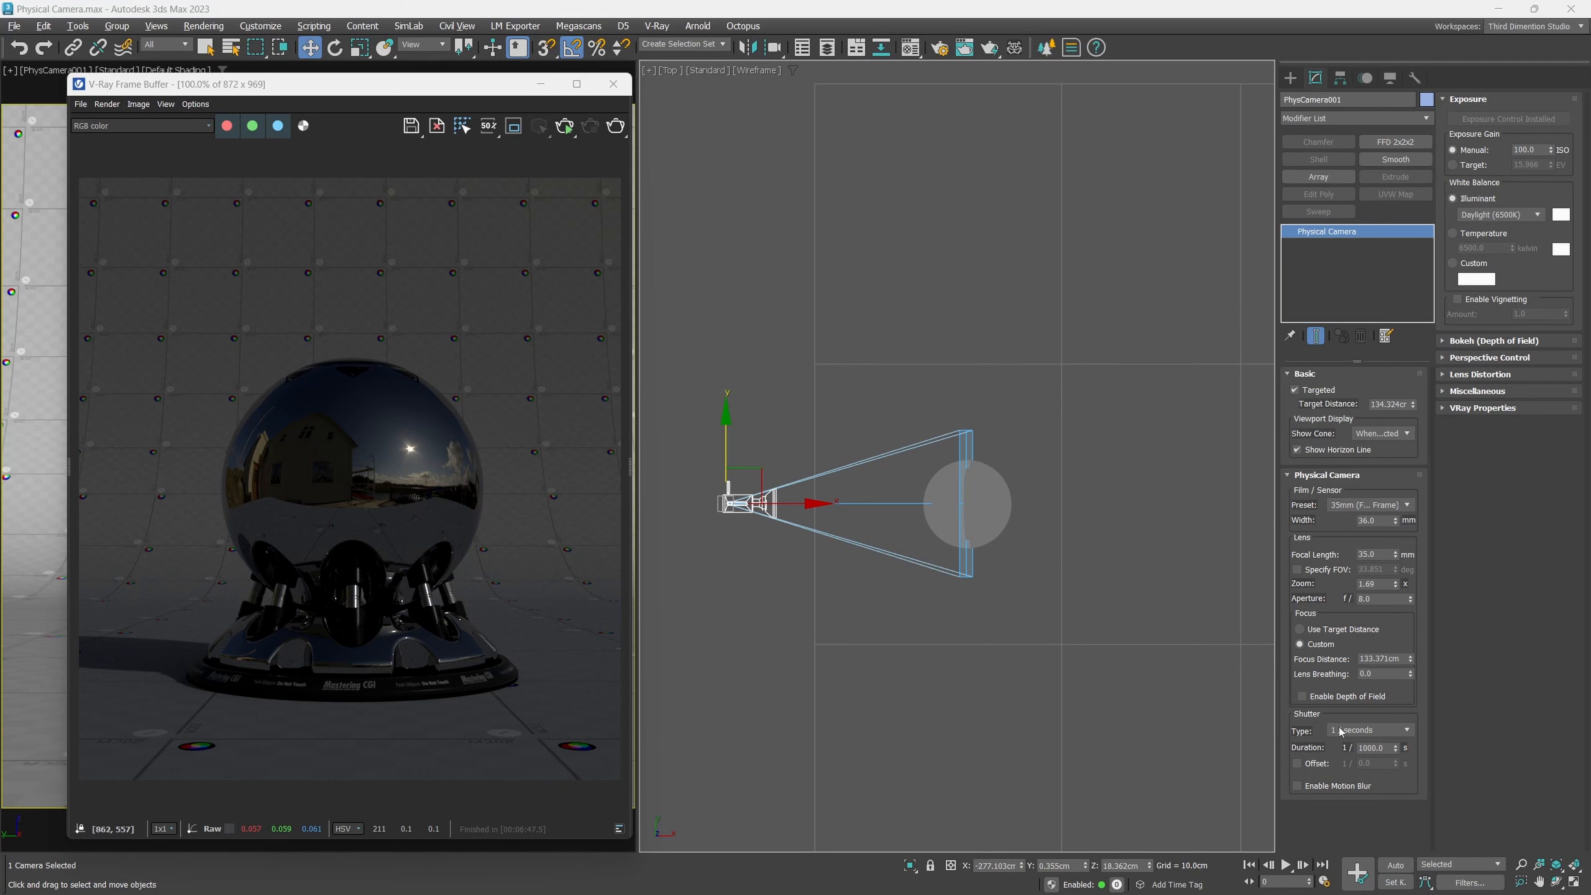
# Review the camera's shutter type, duration and motion blur settings, and collapse the Physical Camera parameters.
pyautogui.click(1382, 746)
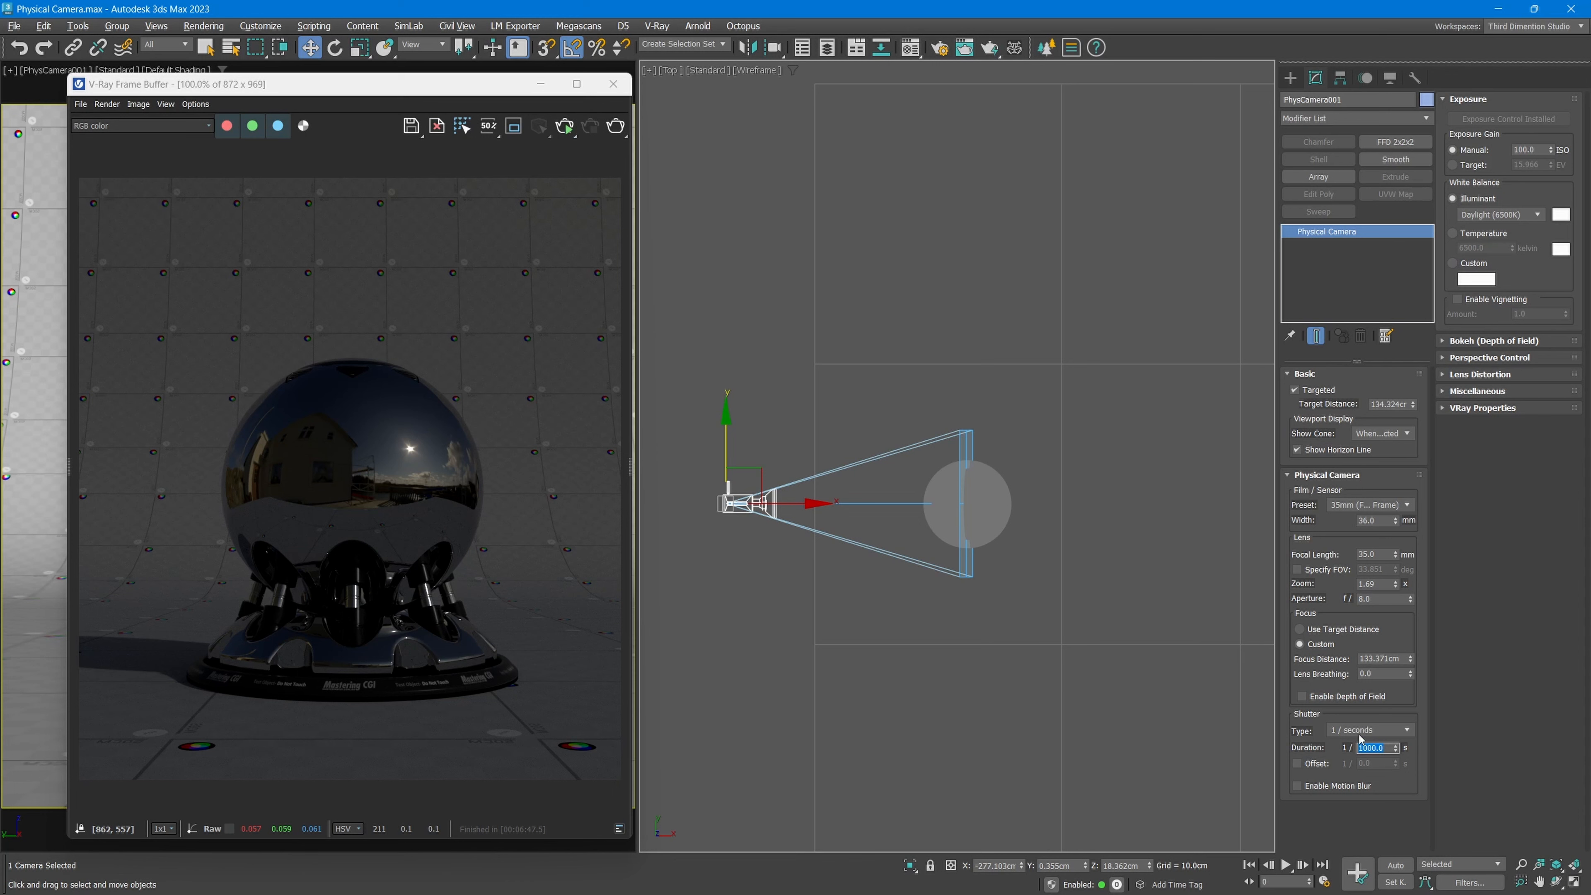
pyautogui.click(1360, 738)
pyautogui.click(1367, 745)
pyautogui.click(1367, 731)
pyautogui.click(1340, 744)
pyautogui.click(1296, 786)
pyautogui.click(1326, 475)
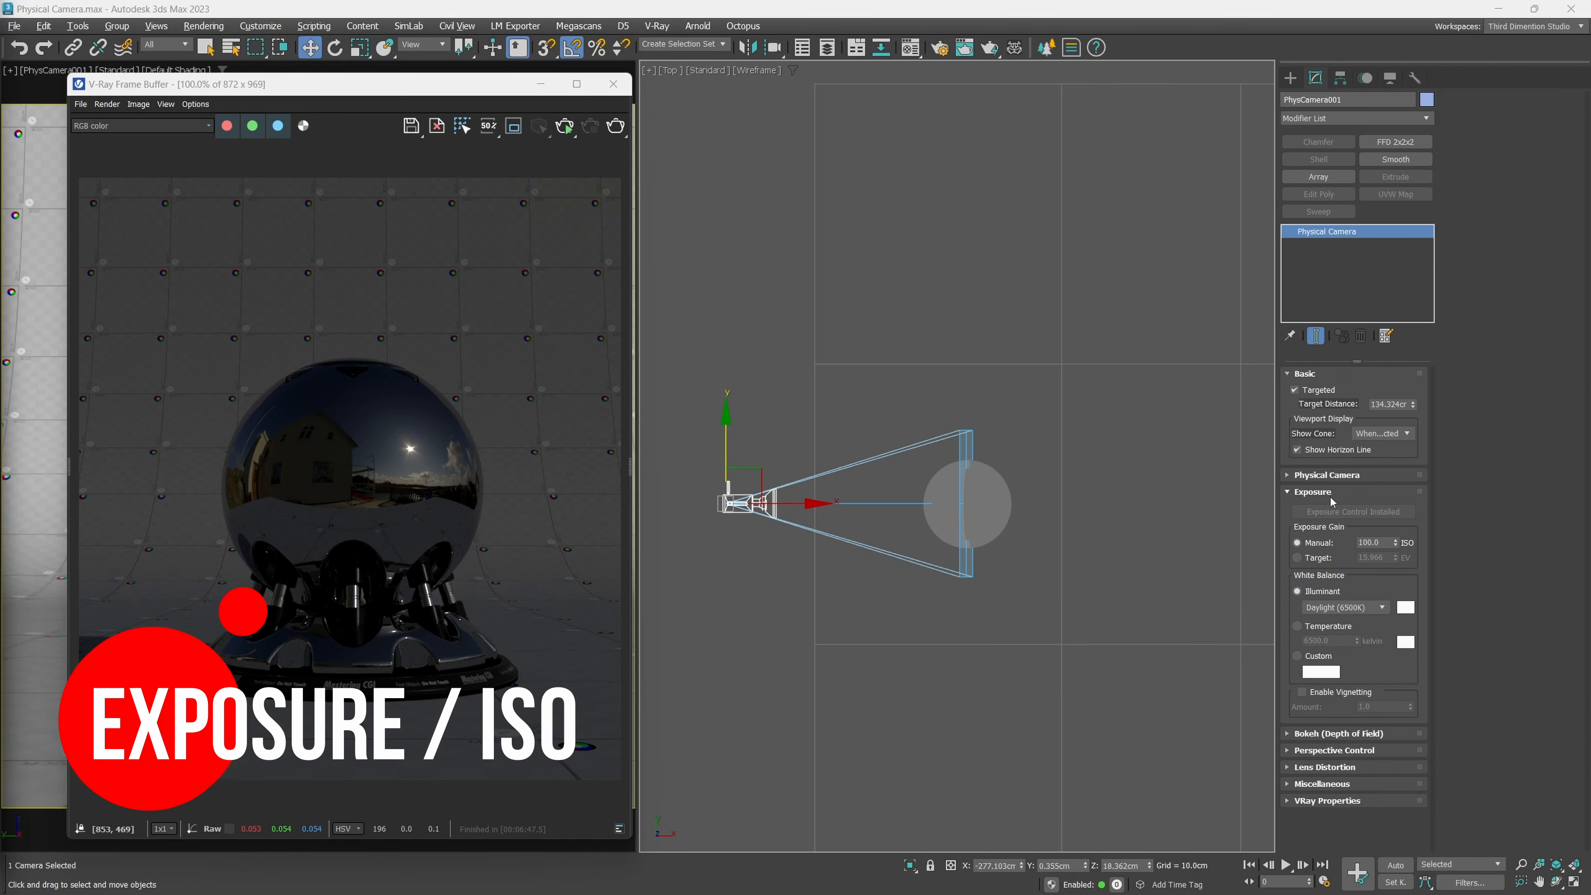
# Switch to the browser and examine the ISO photography images comparing brightness and noise at different ISO values.
pyautogui.hotkey('alt', 'Tab')
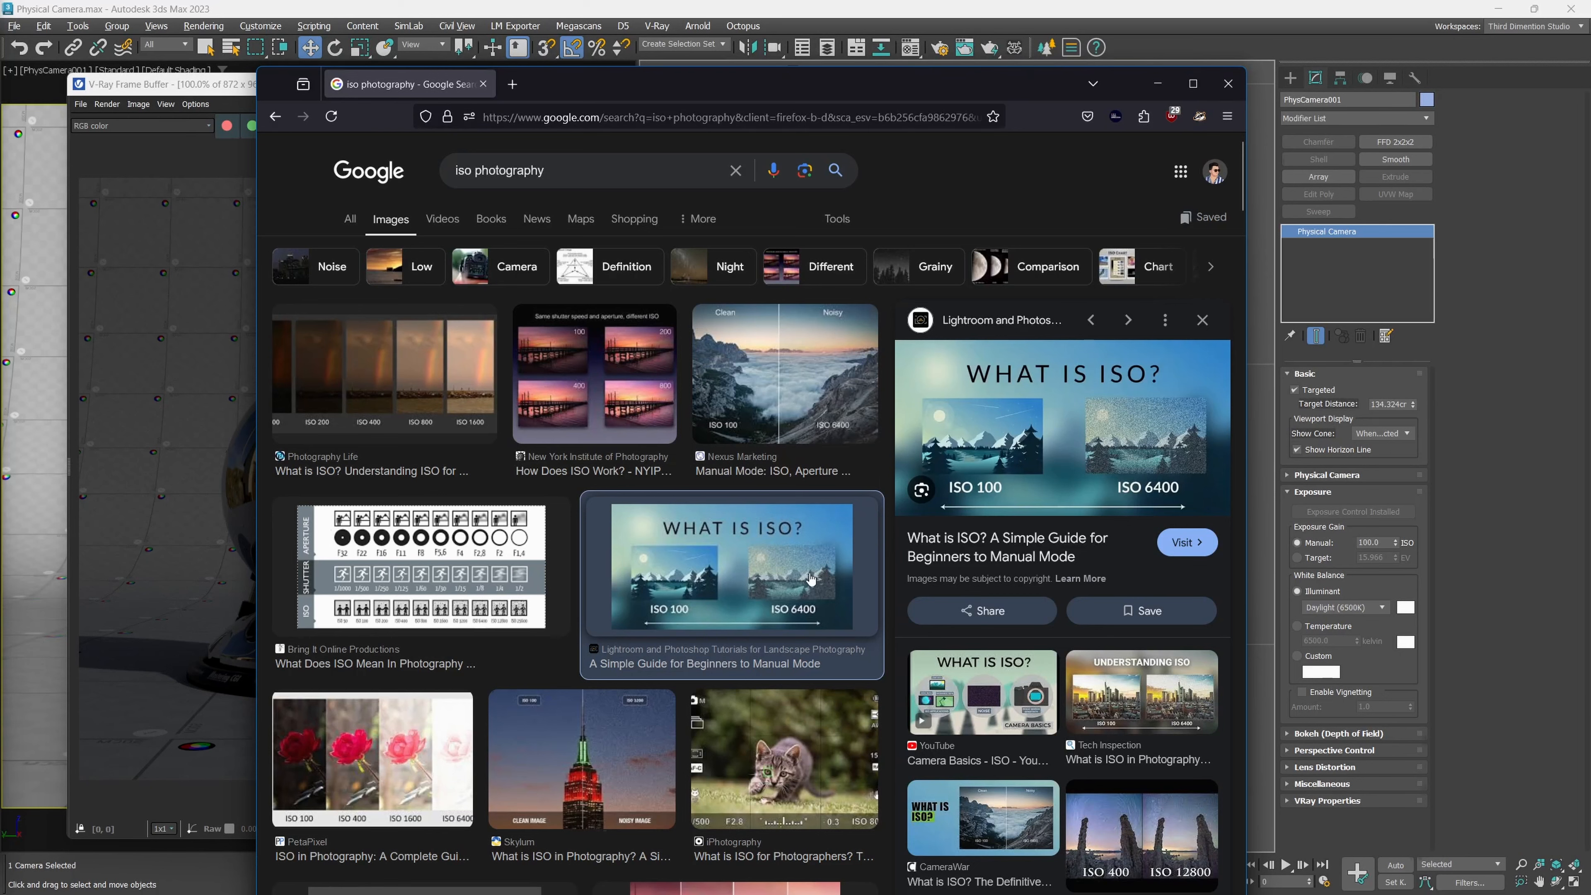
pyautogui.click(629, 772)
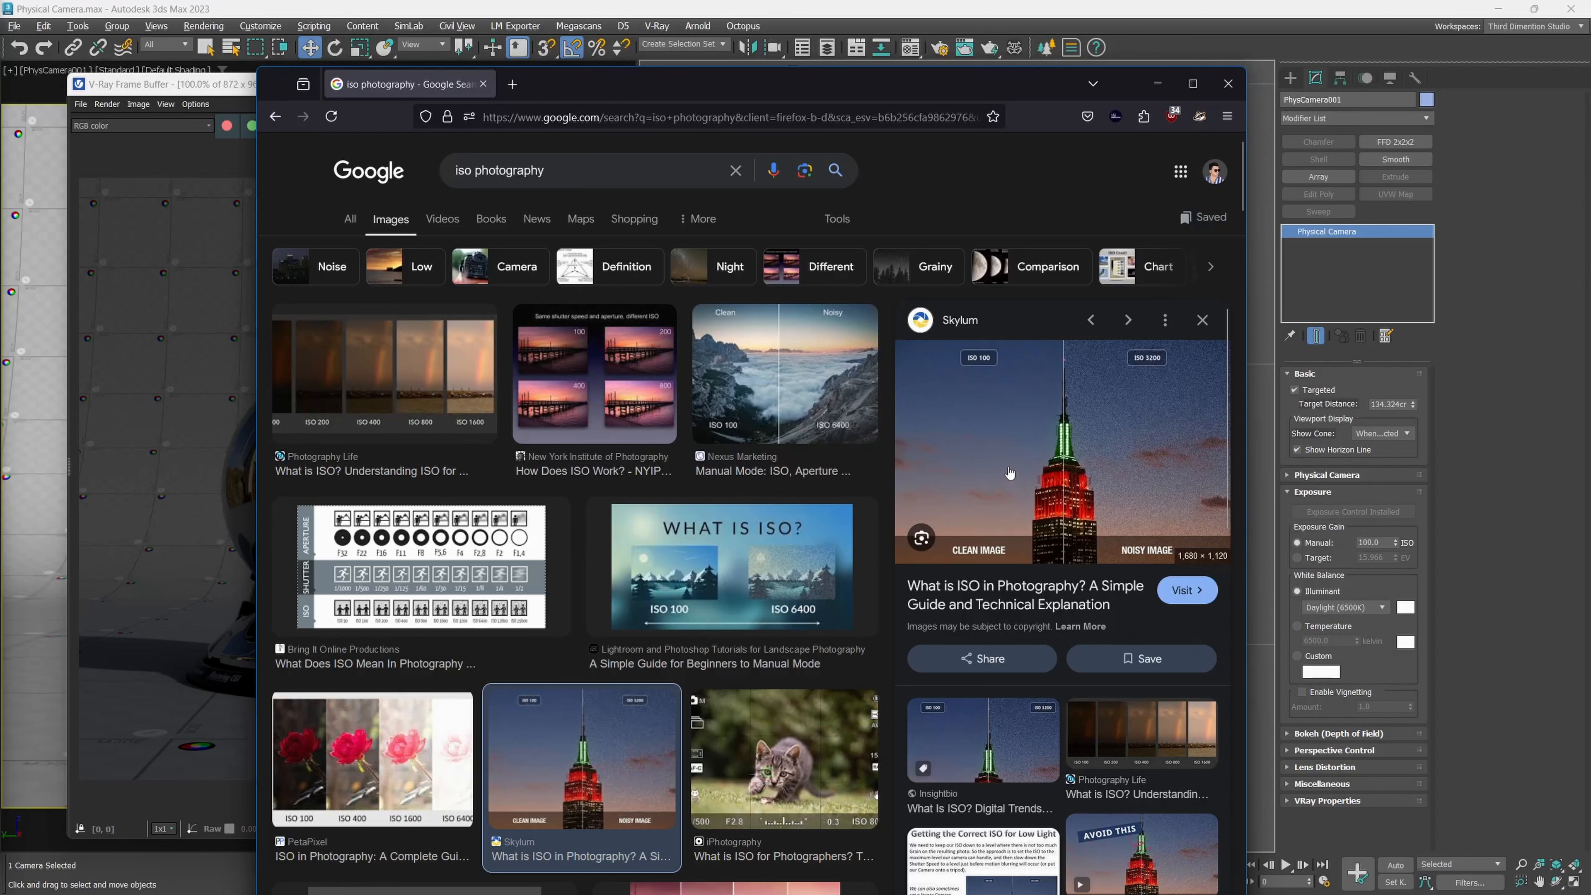
pyautogui.click(632, 401)
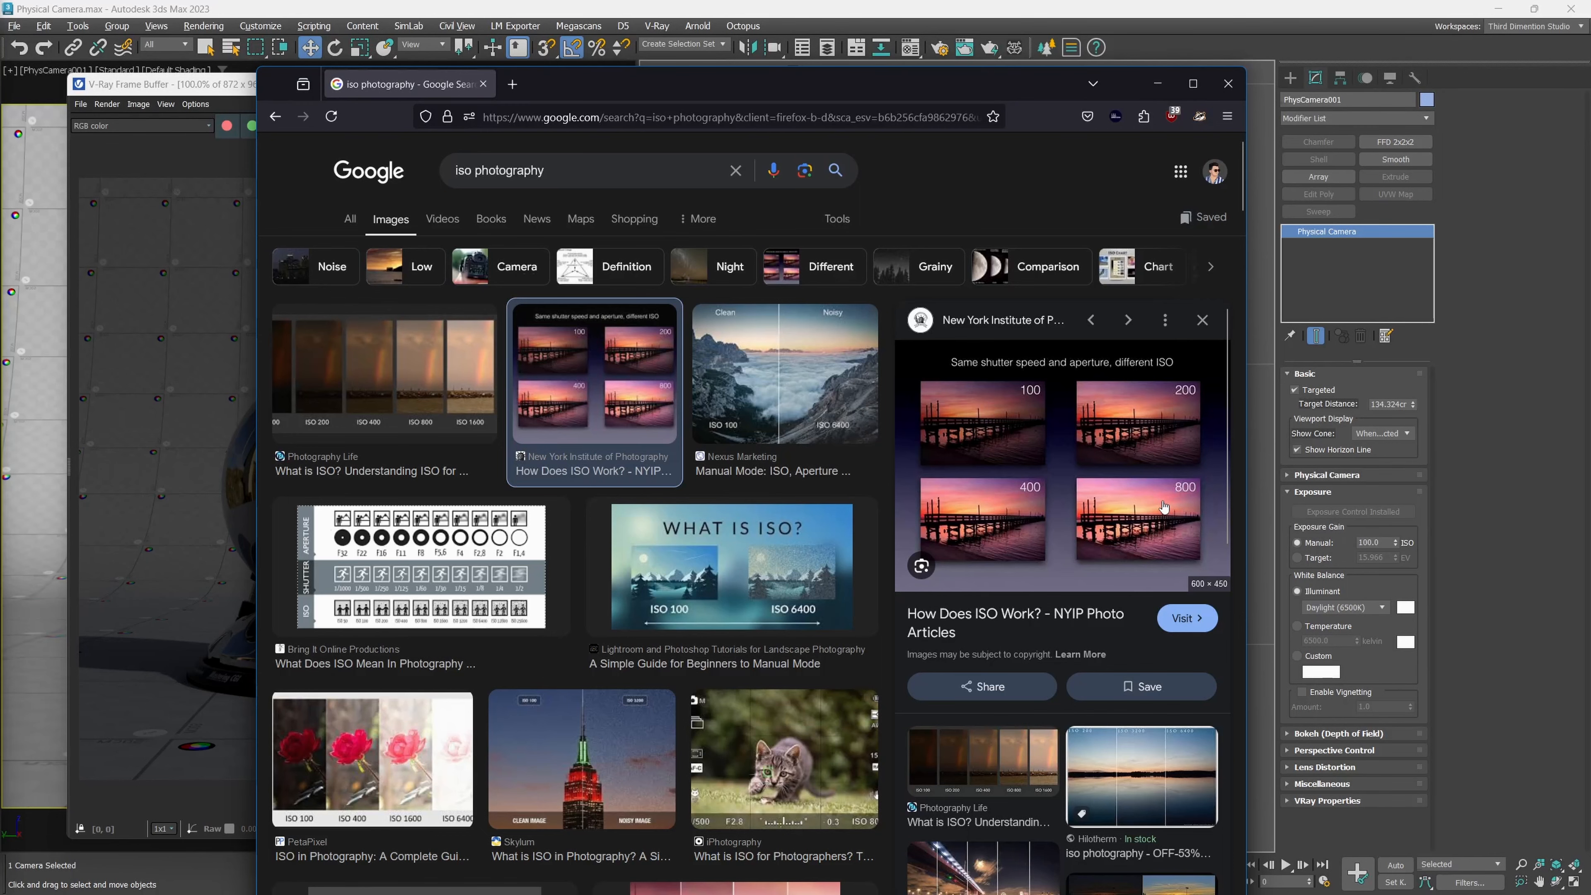
pyautogui.press('Left')
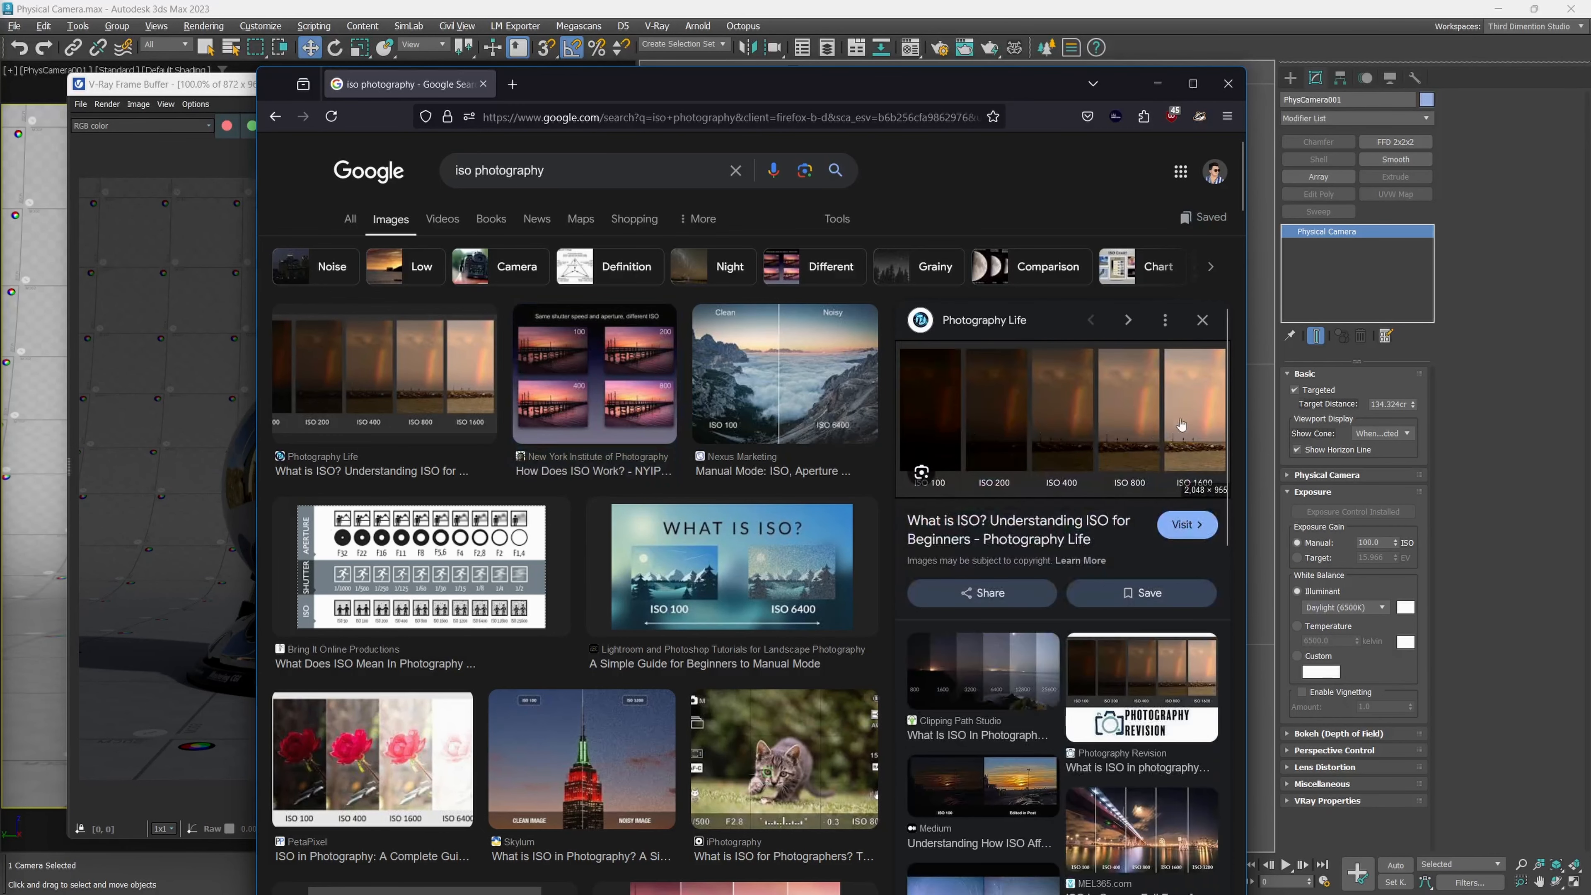
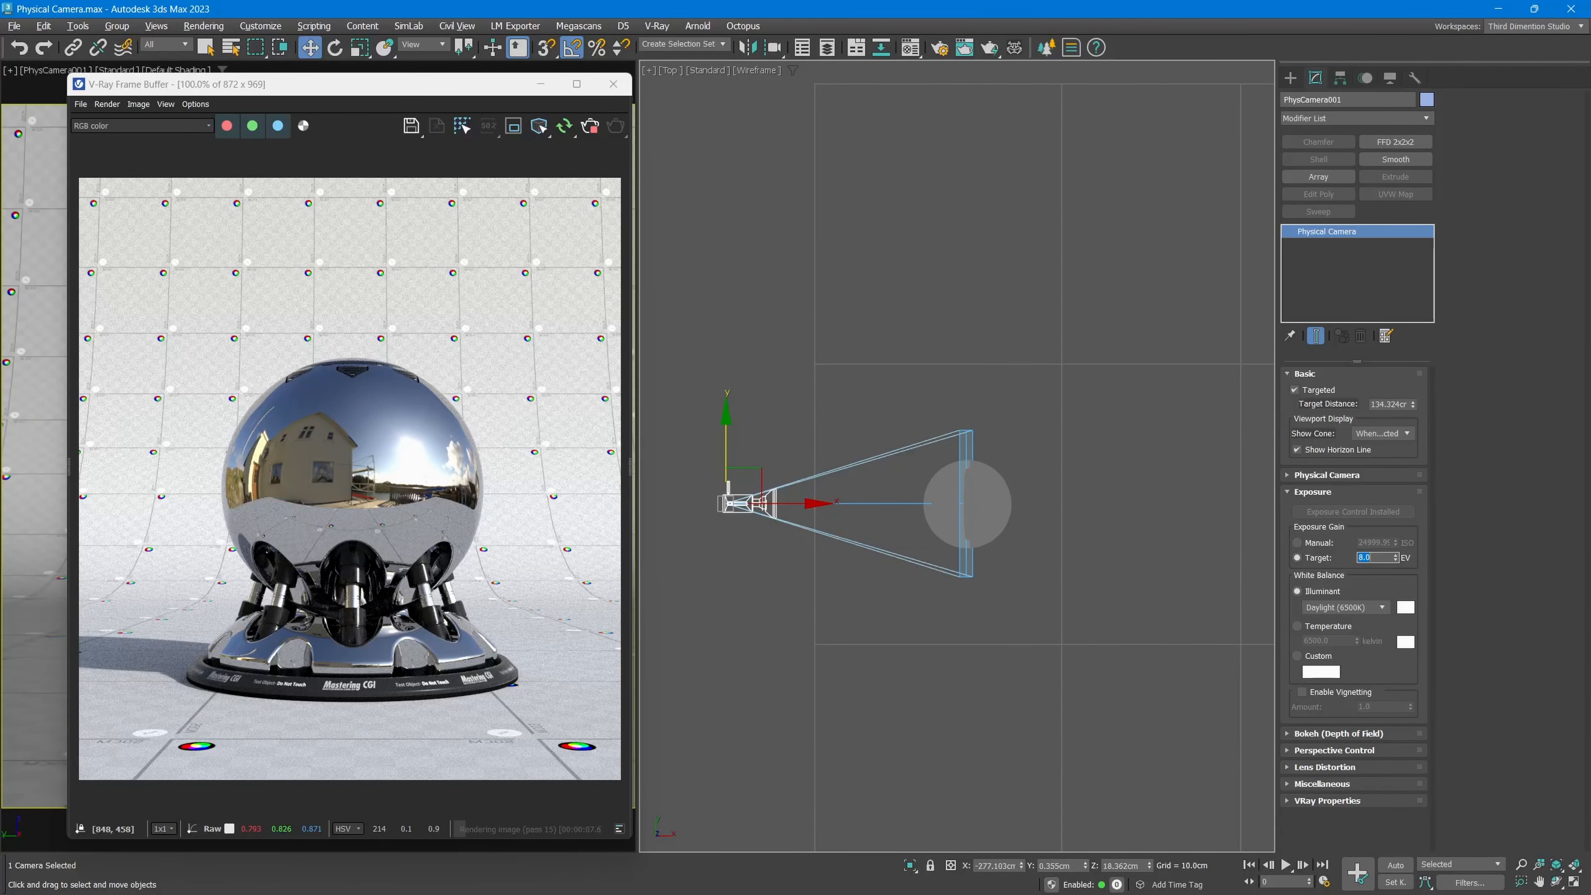
# Try a target exposure of 12 EV, and set it to 10 EV.
pyautogui.write('12')
pyautogui.press('Return')
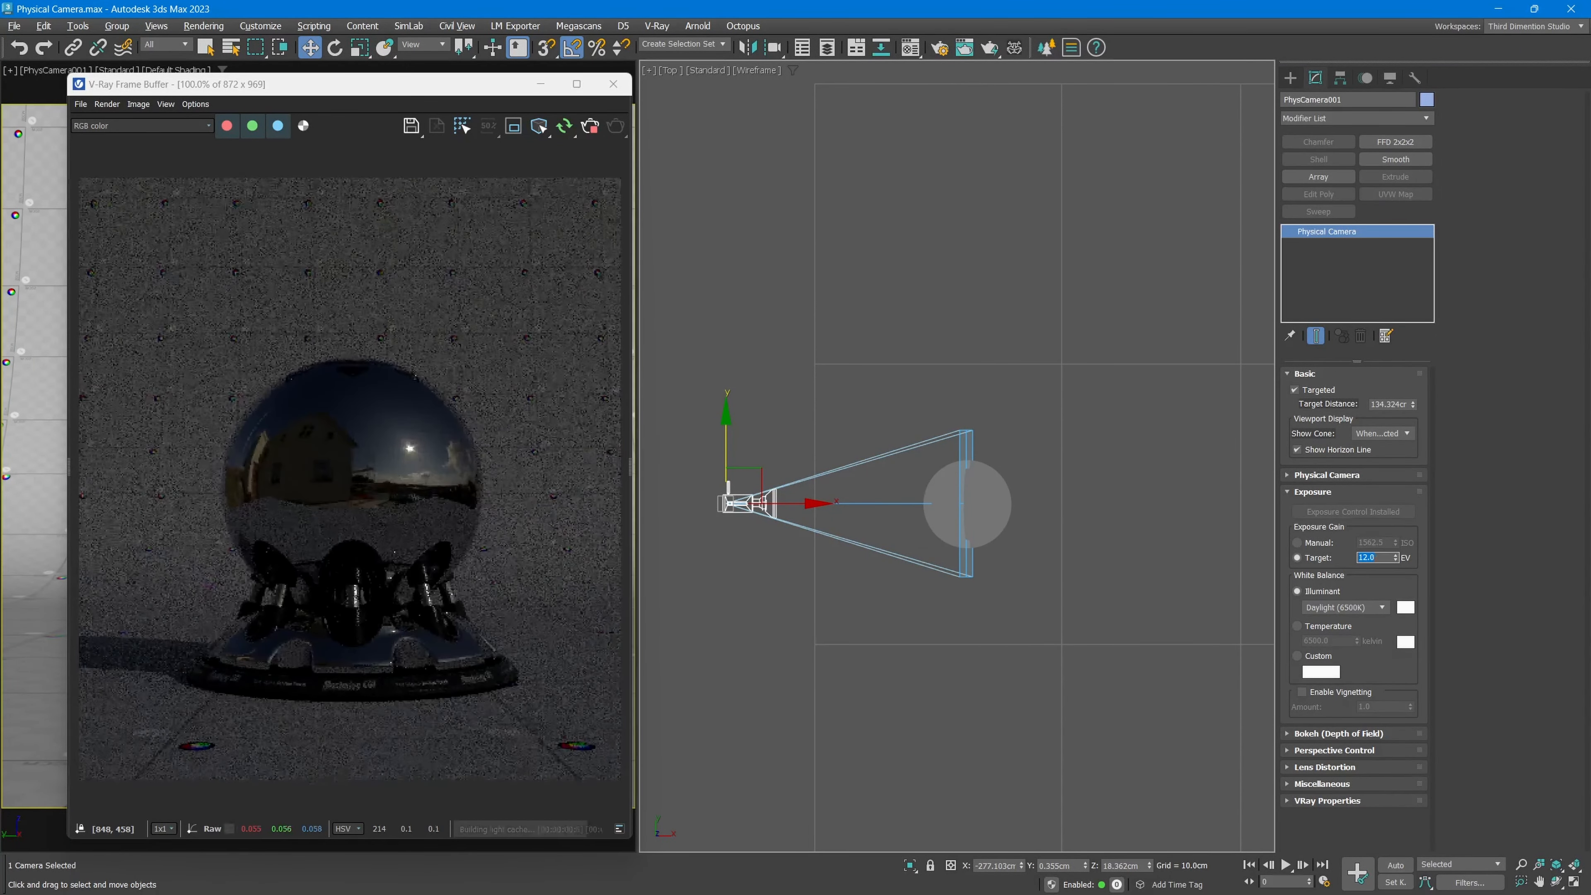
pyautogui.write('10')
pyautogui.press('Return')
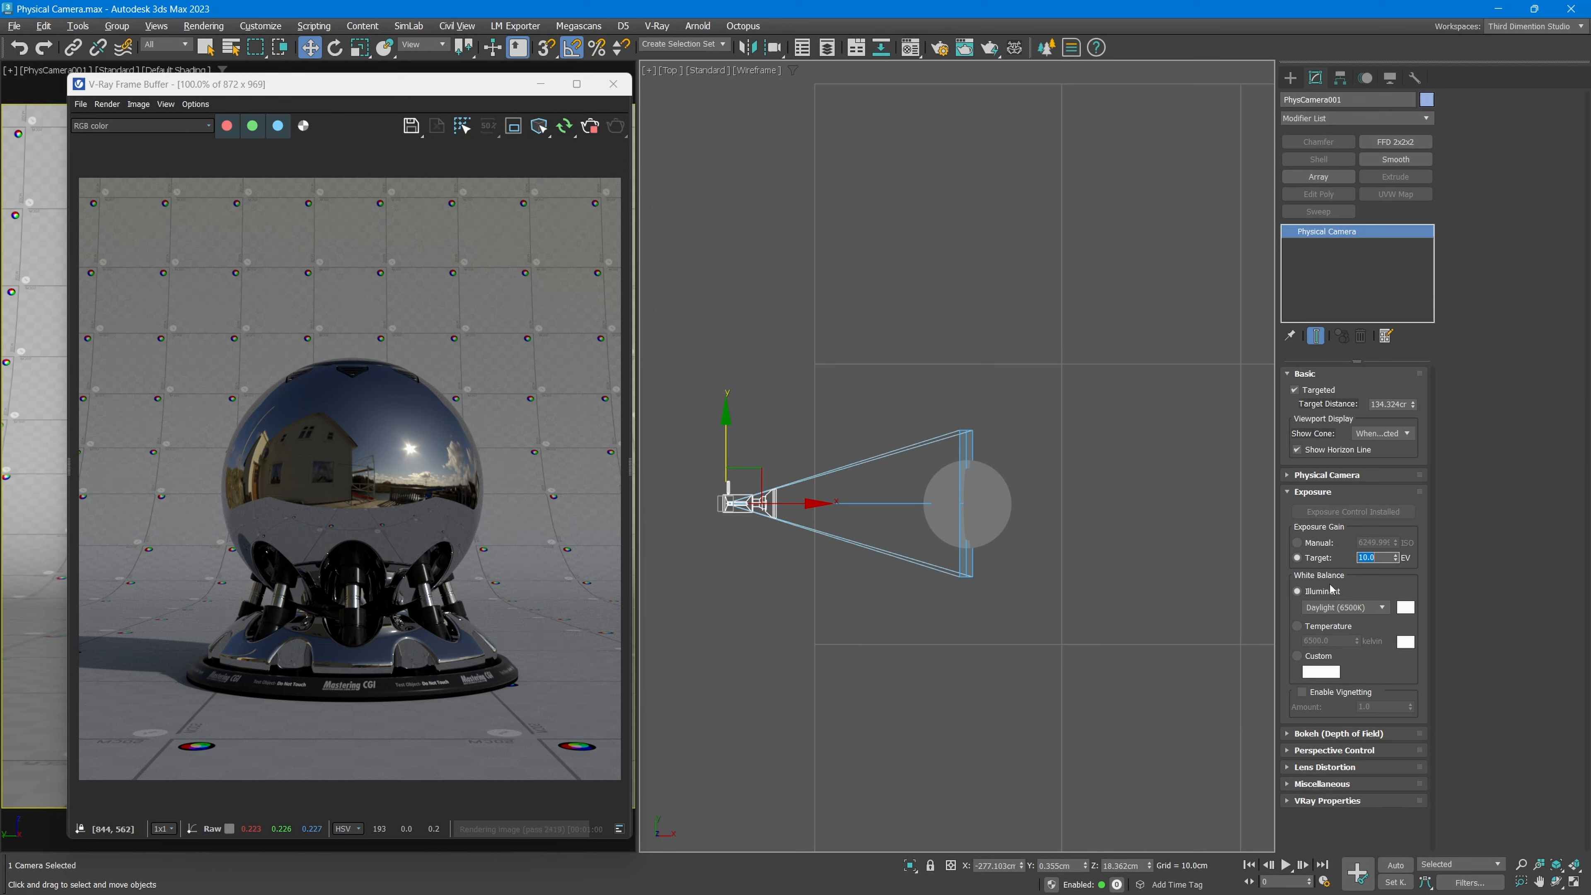
# Try the CIE F4 Fluorescent Warm White and CIE F2 Fluorescent Cool White illuminants, and set the white balance to Sunlight (5200K).
pyautogui.click(1340, 607)
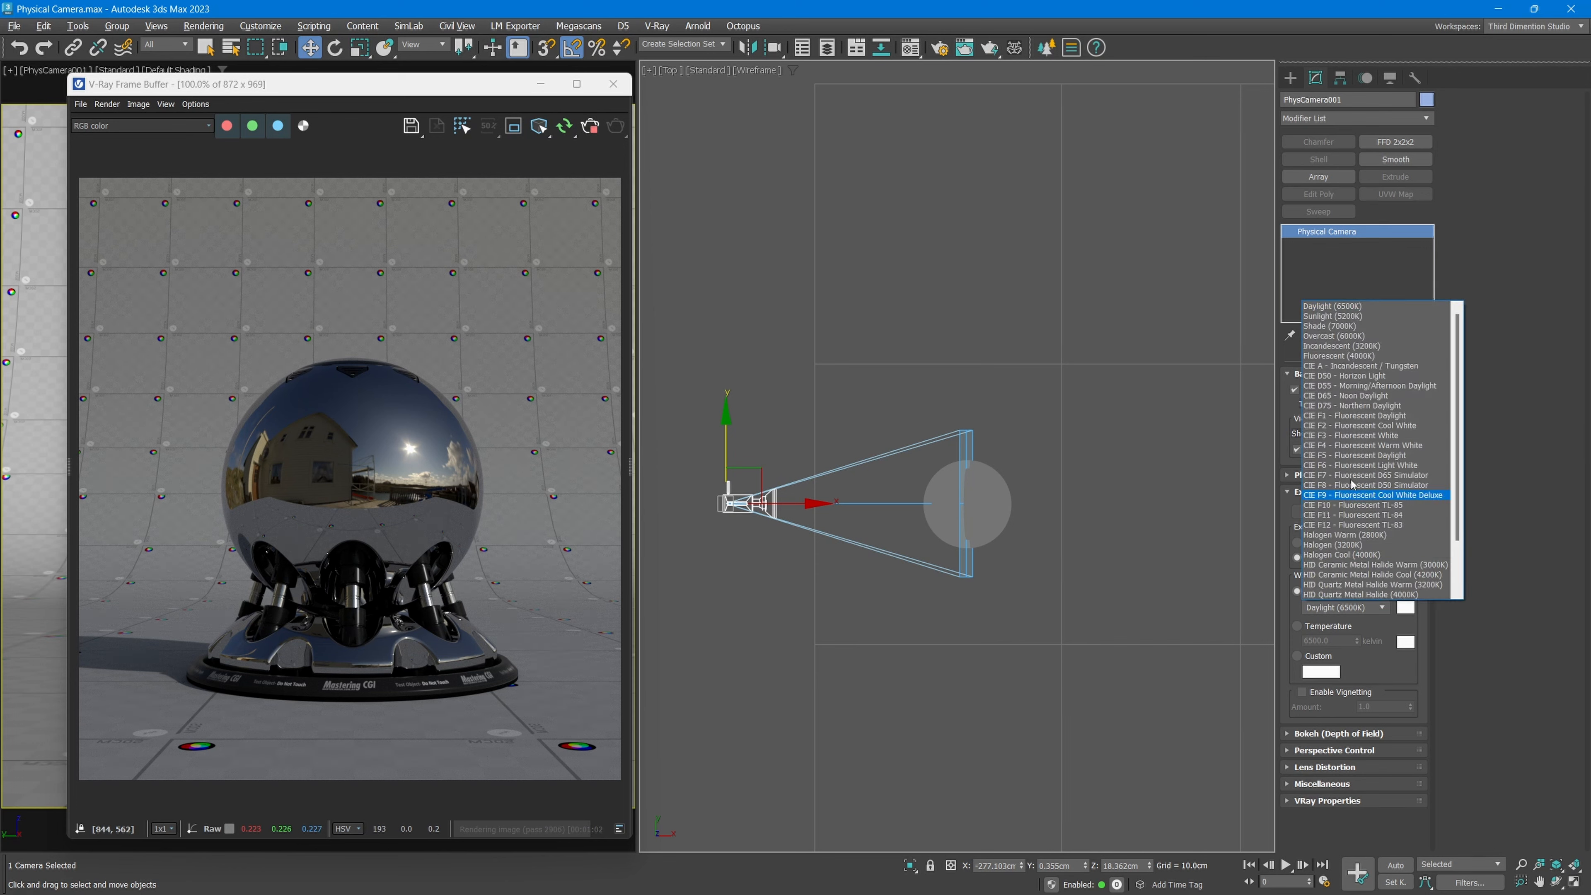
pyautogui.click(1353, 444)
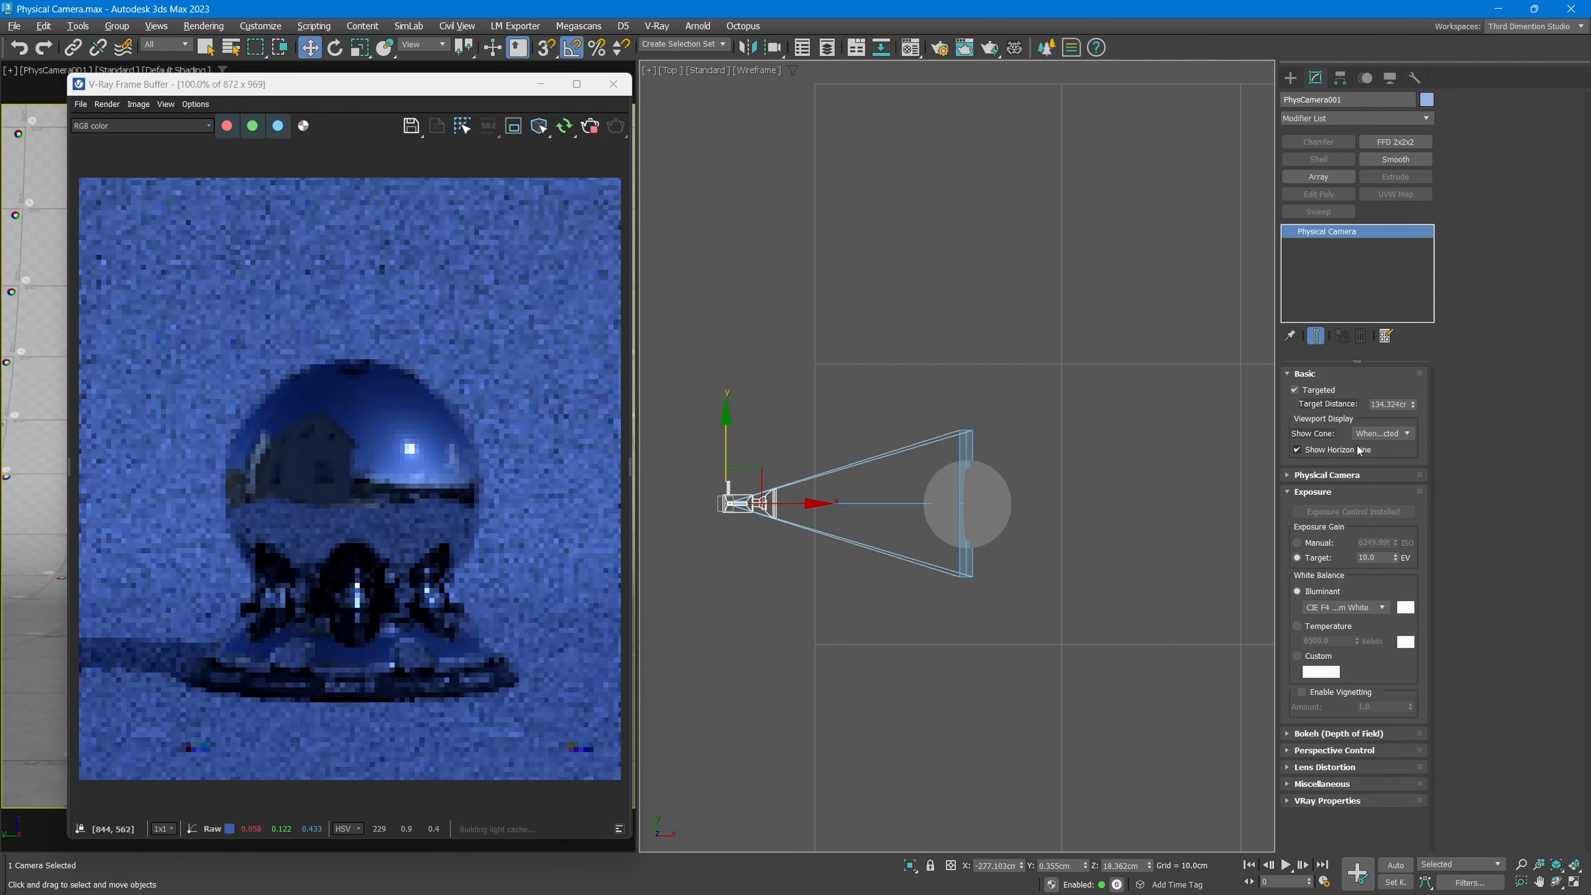
pyautogui.click(1319, 607)
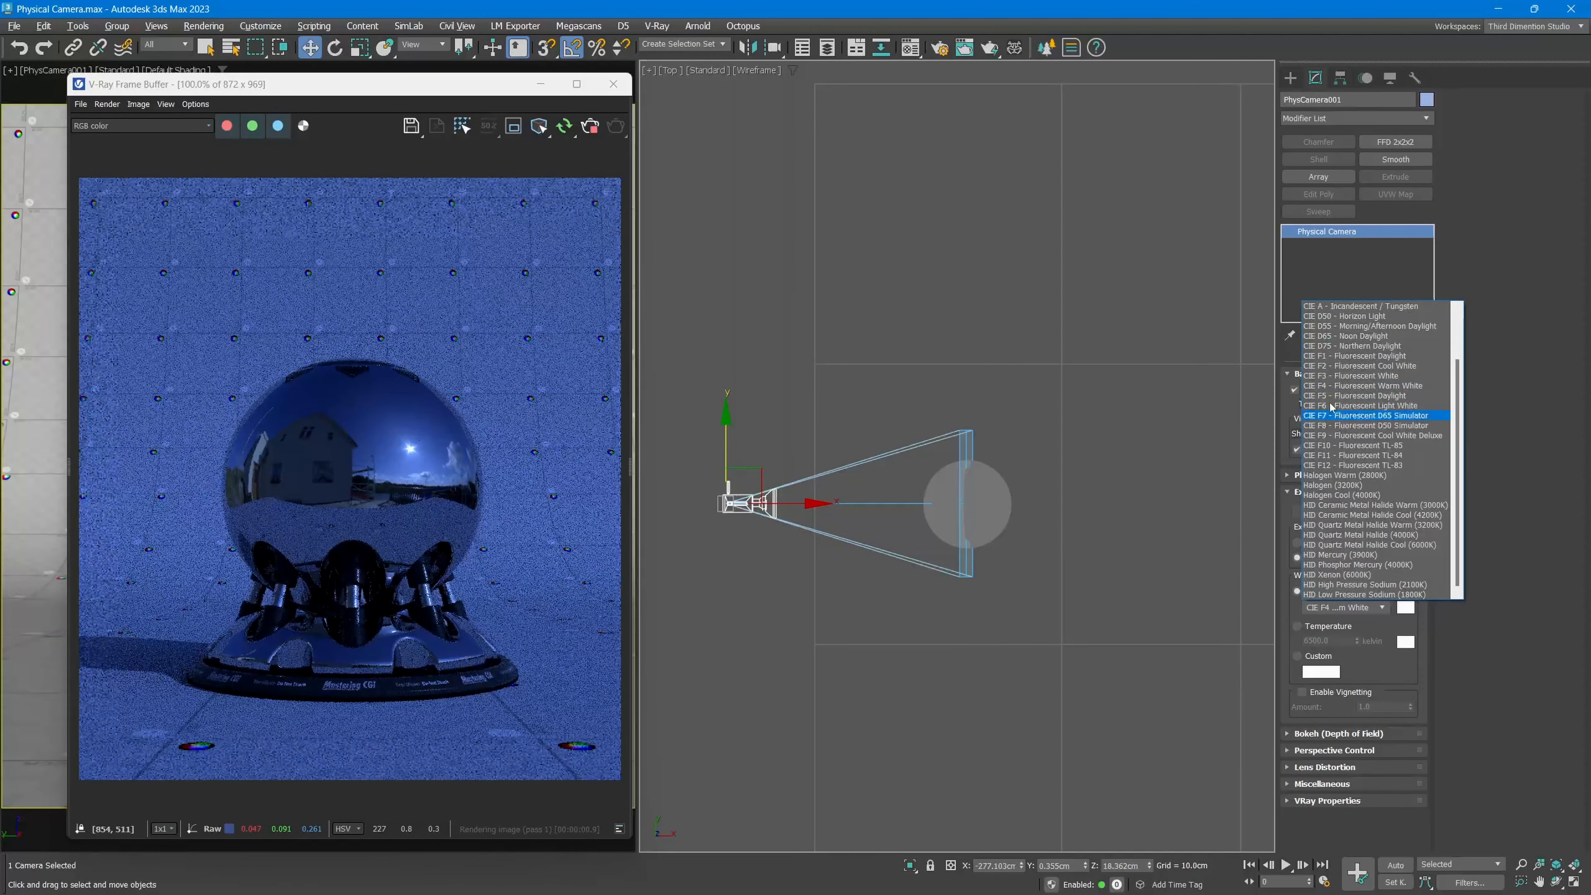
pyautogui.click(1333, 418)
pyautogui.click(1353, 608)
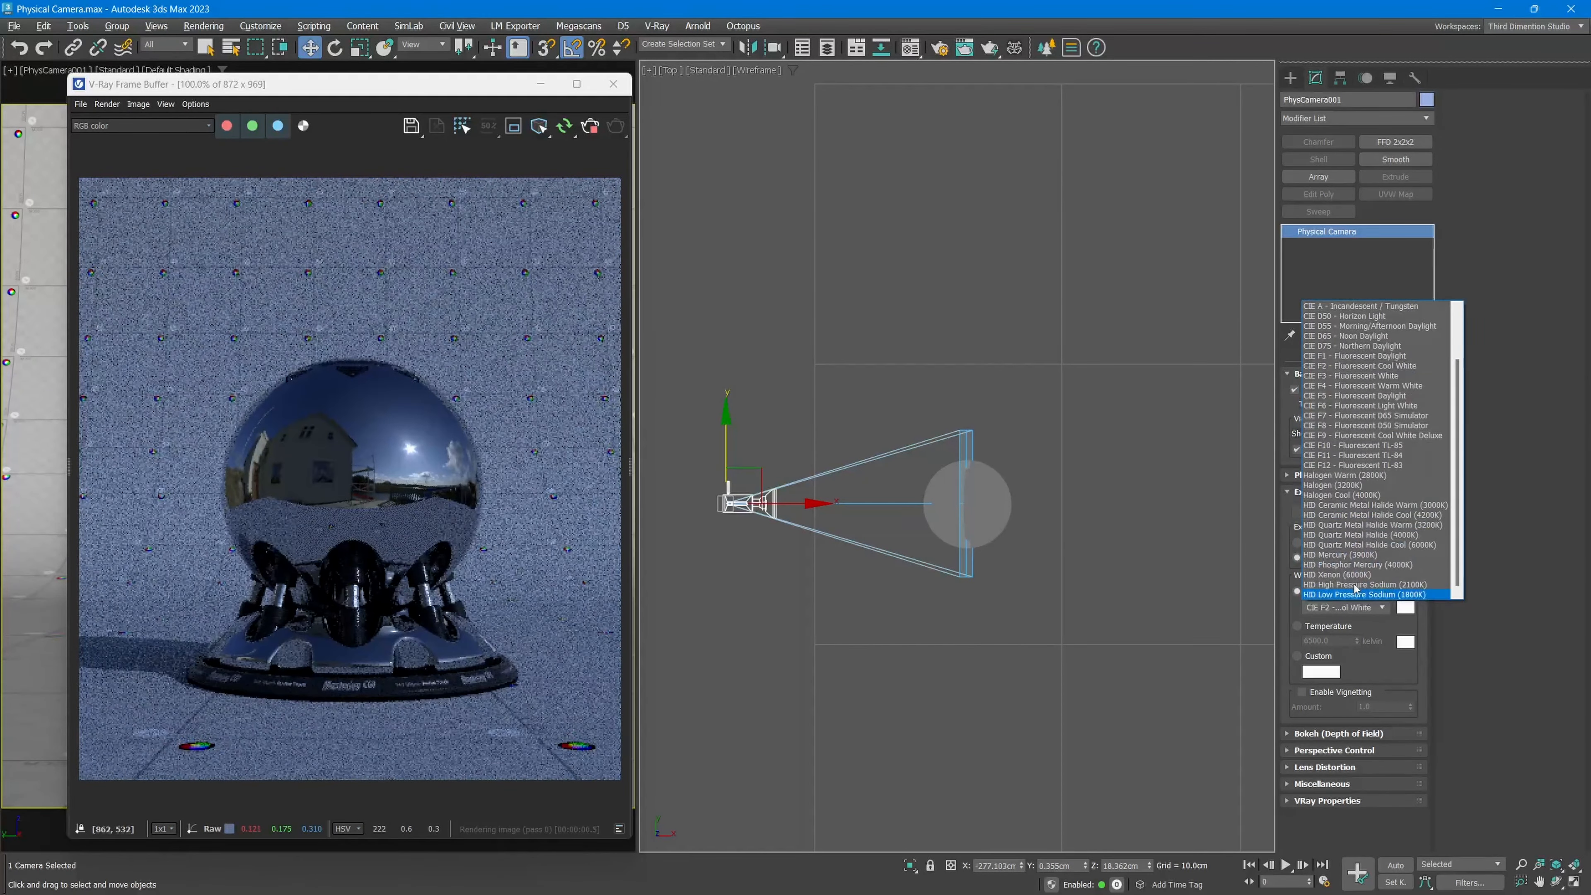
pyautogui.click(1339, 312)
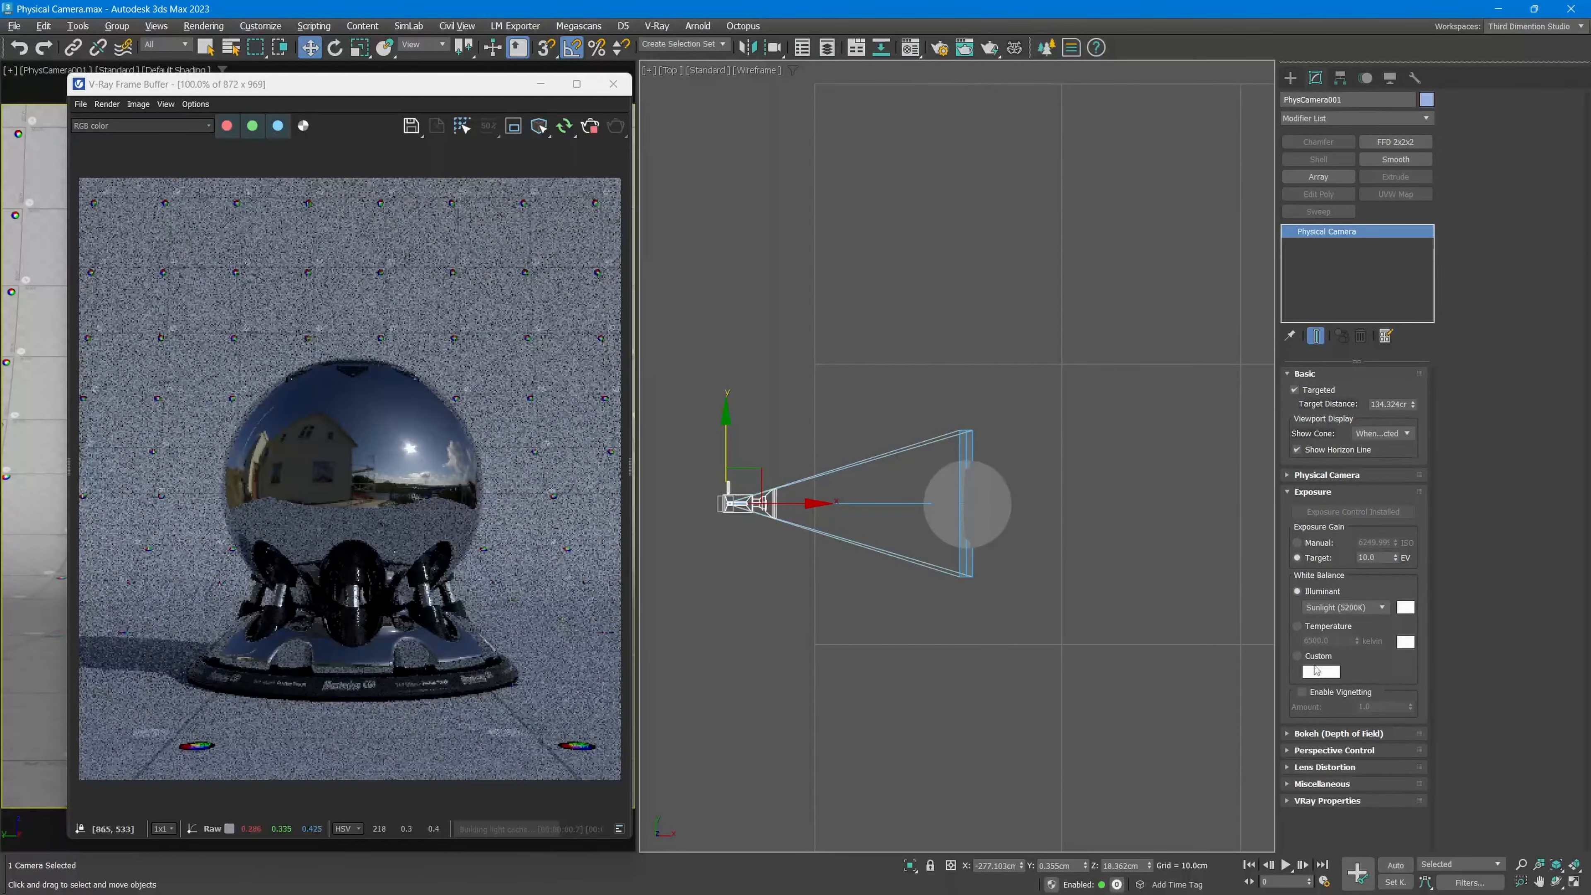
# Try the HID High Pressure Sodium (2100K) and Daylight (6500K) illuminants, and switch the white balance to Temperature.
pyautogui.click(1347, 607)
pyautogui.scroll(-2, 1364, 576)
pyautogui.click(1364, 584)
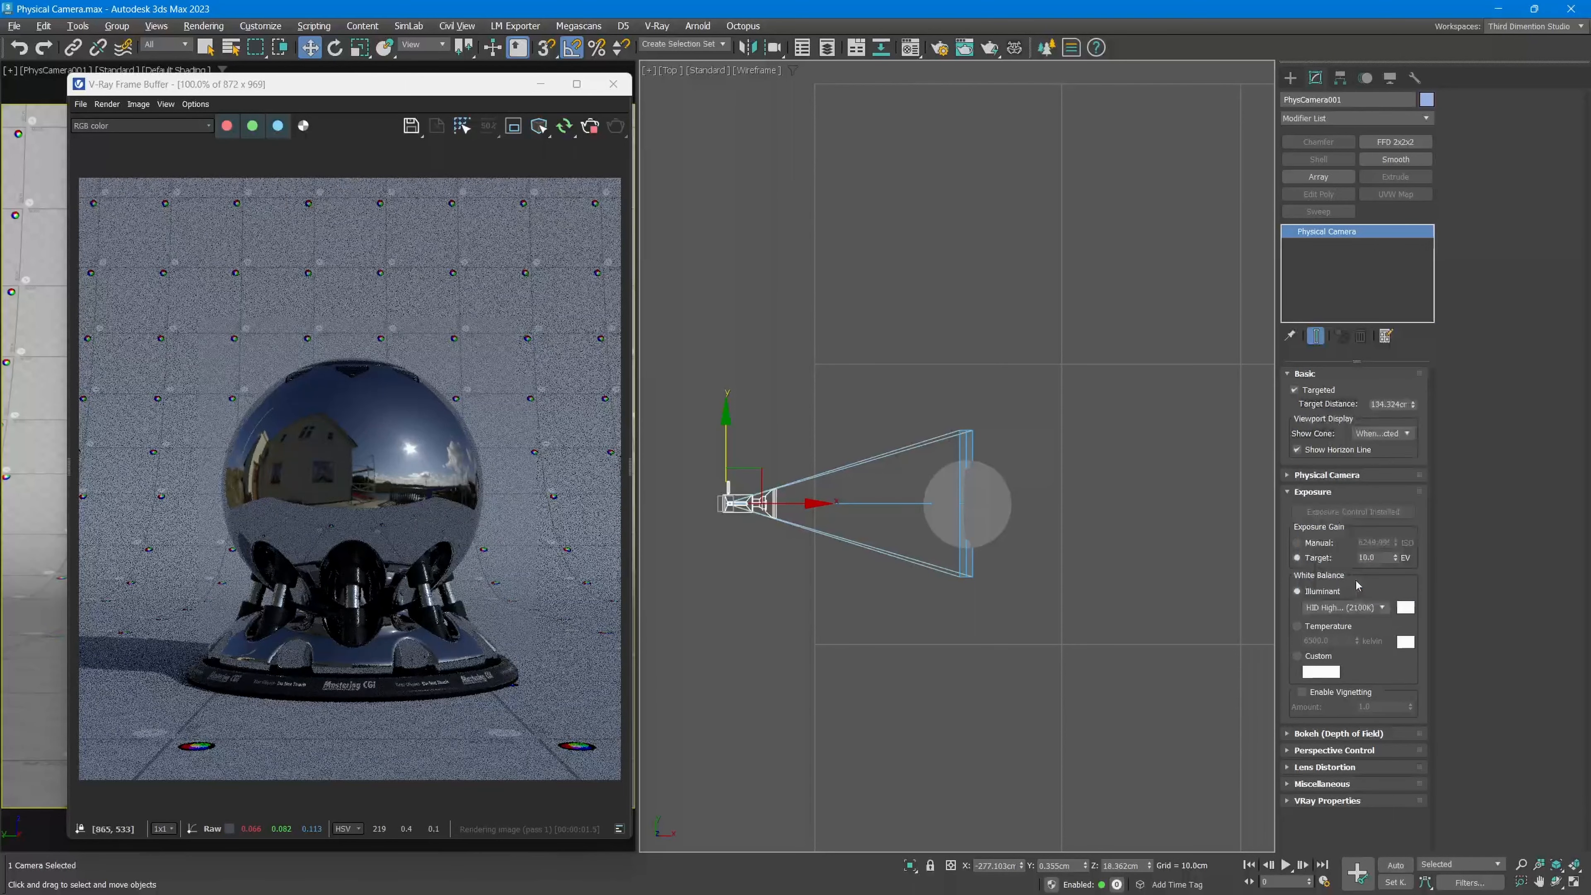
pyautogui.click(1343, 607)
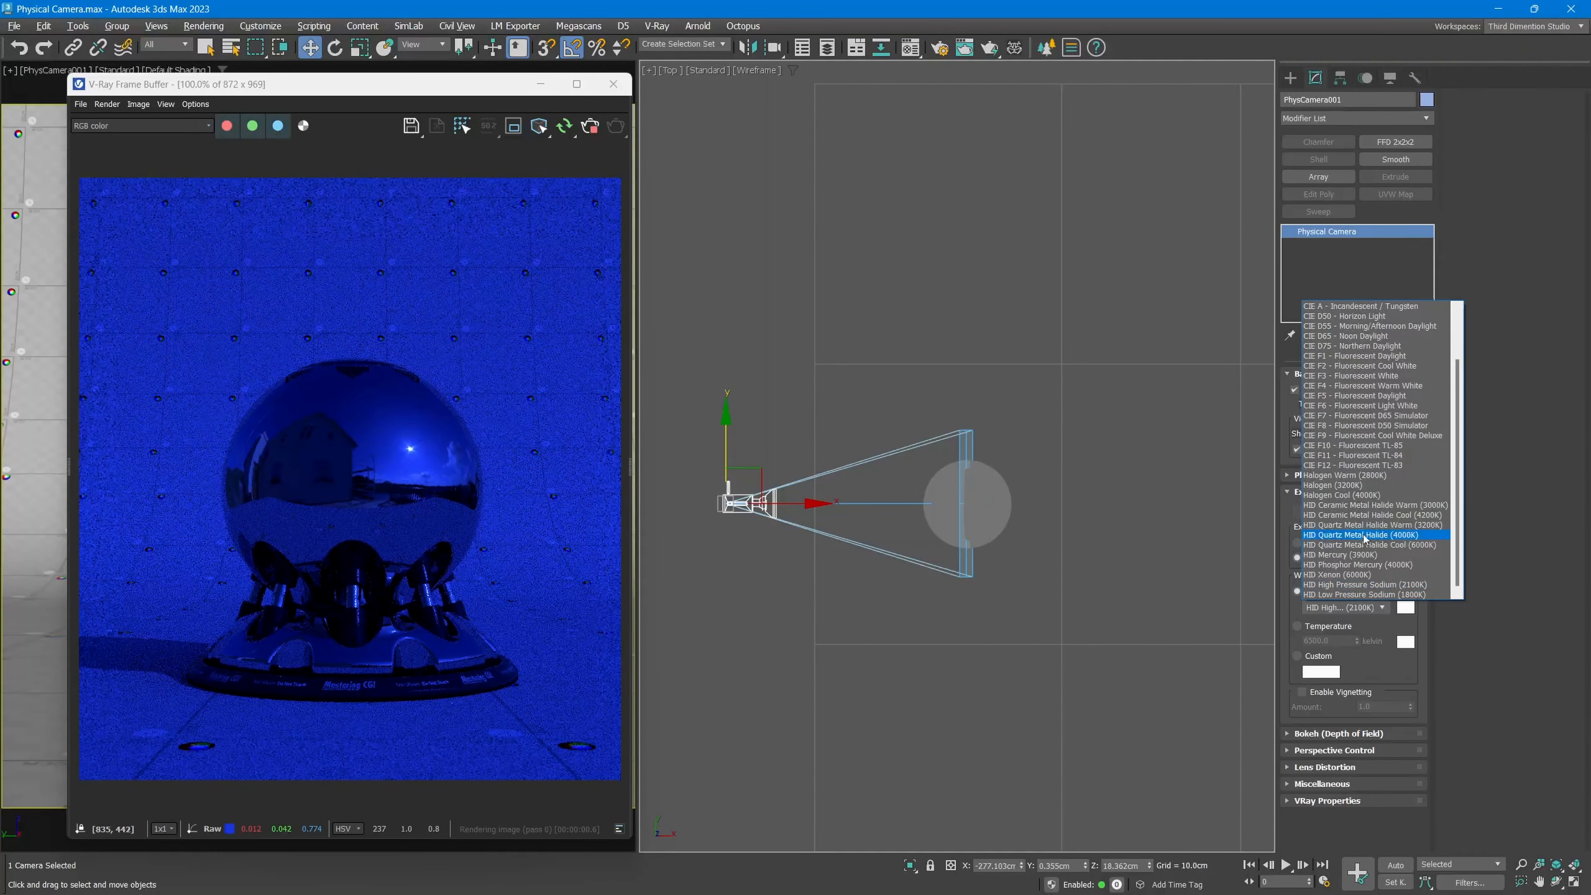
pyautogui.scroll(2, 1353, 539)
pyautogui.click(1357, 307)
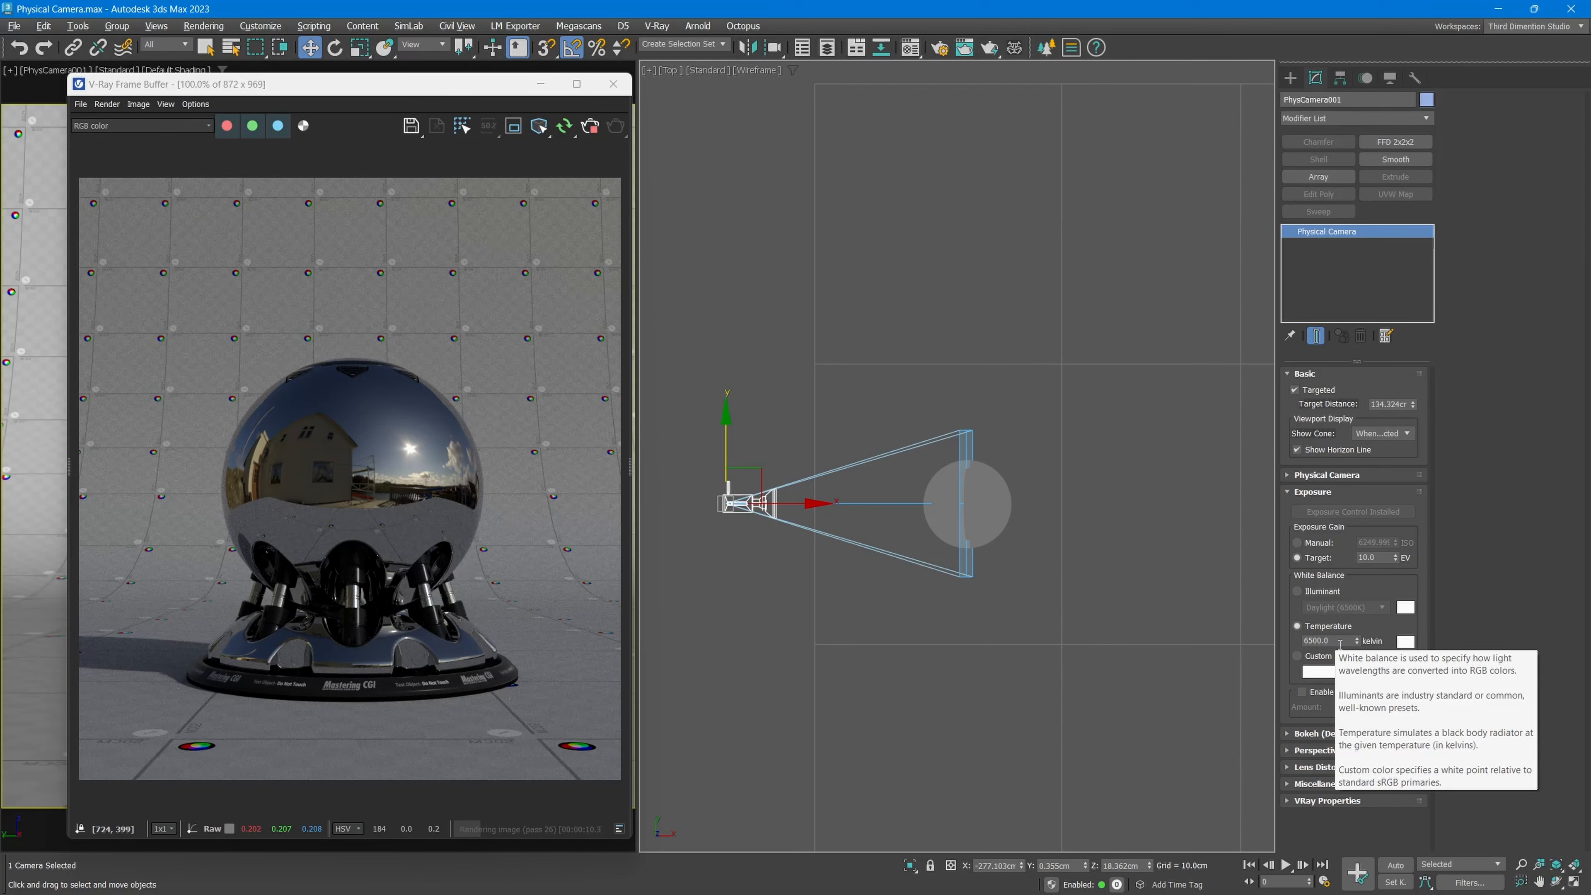
pyautogui.click(1315, 628)
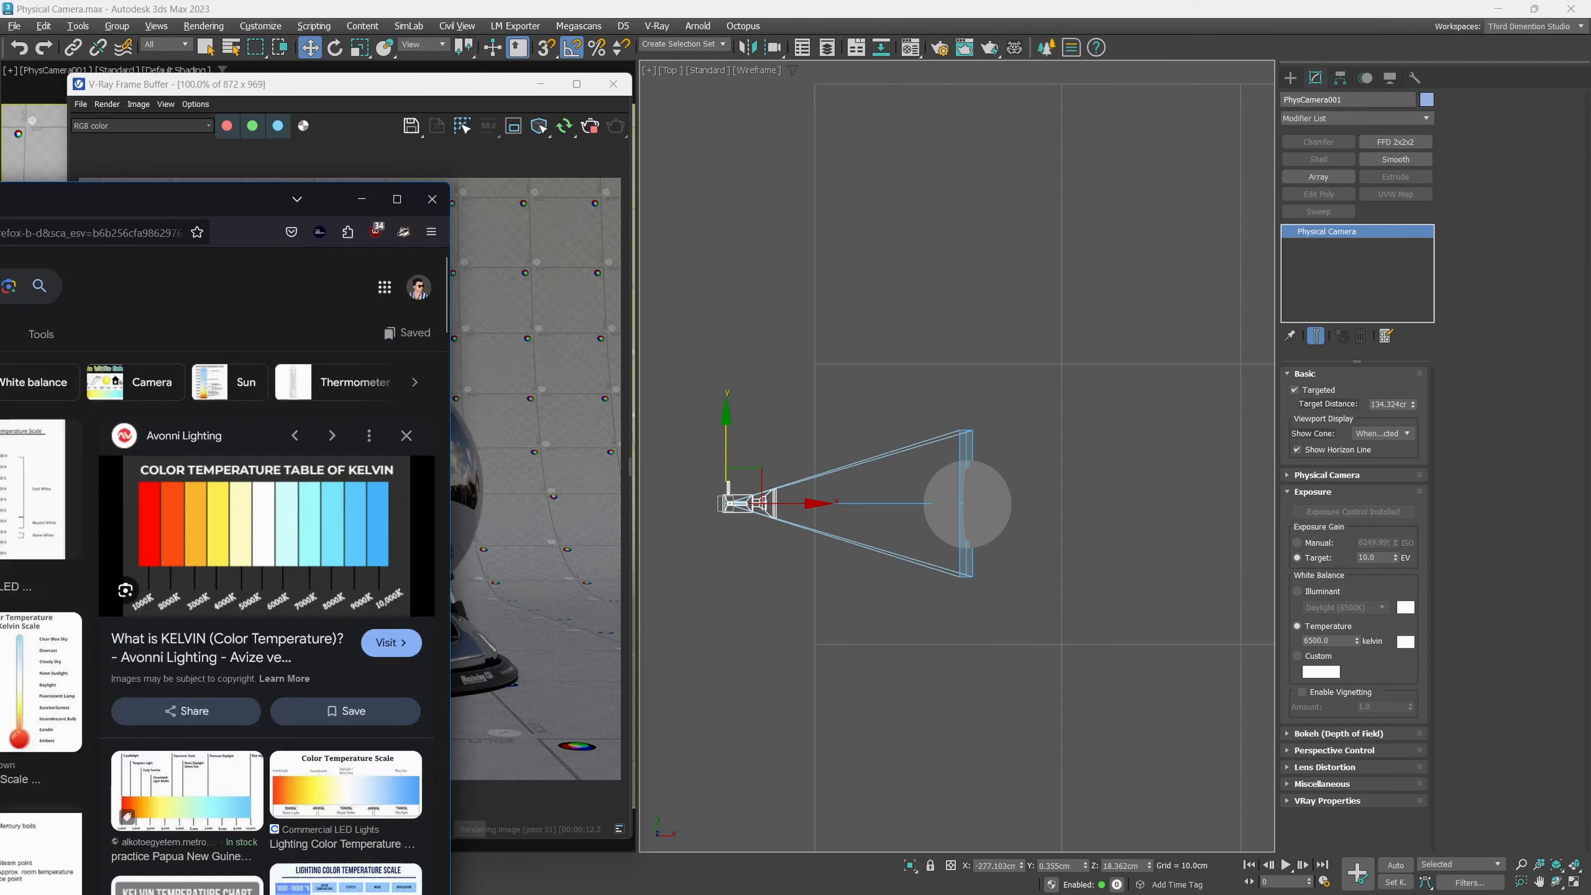
# Switch to the browser and examine the kelvin temperature image results, focusing on the Color Temperature Scale chart.
pyautogui.moveTo(0, 201); pyautogui.dragTo(800, 54)
pyautogui.moveTo(713, 136); pyautogui.dragTo(583, 139)
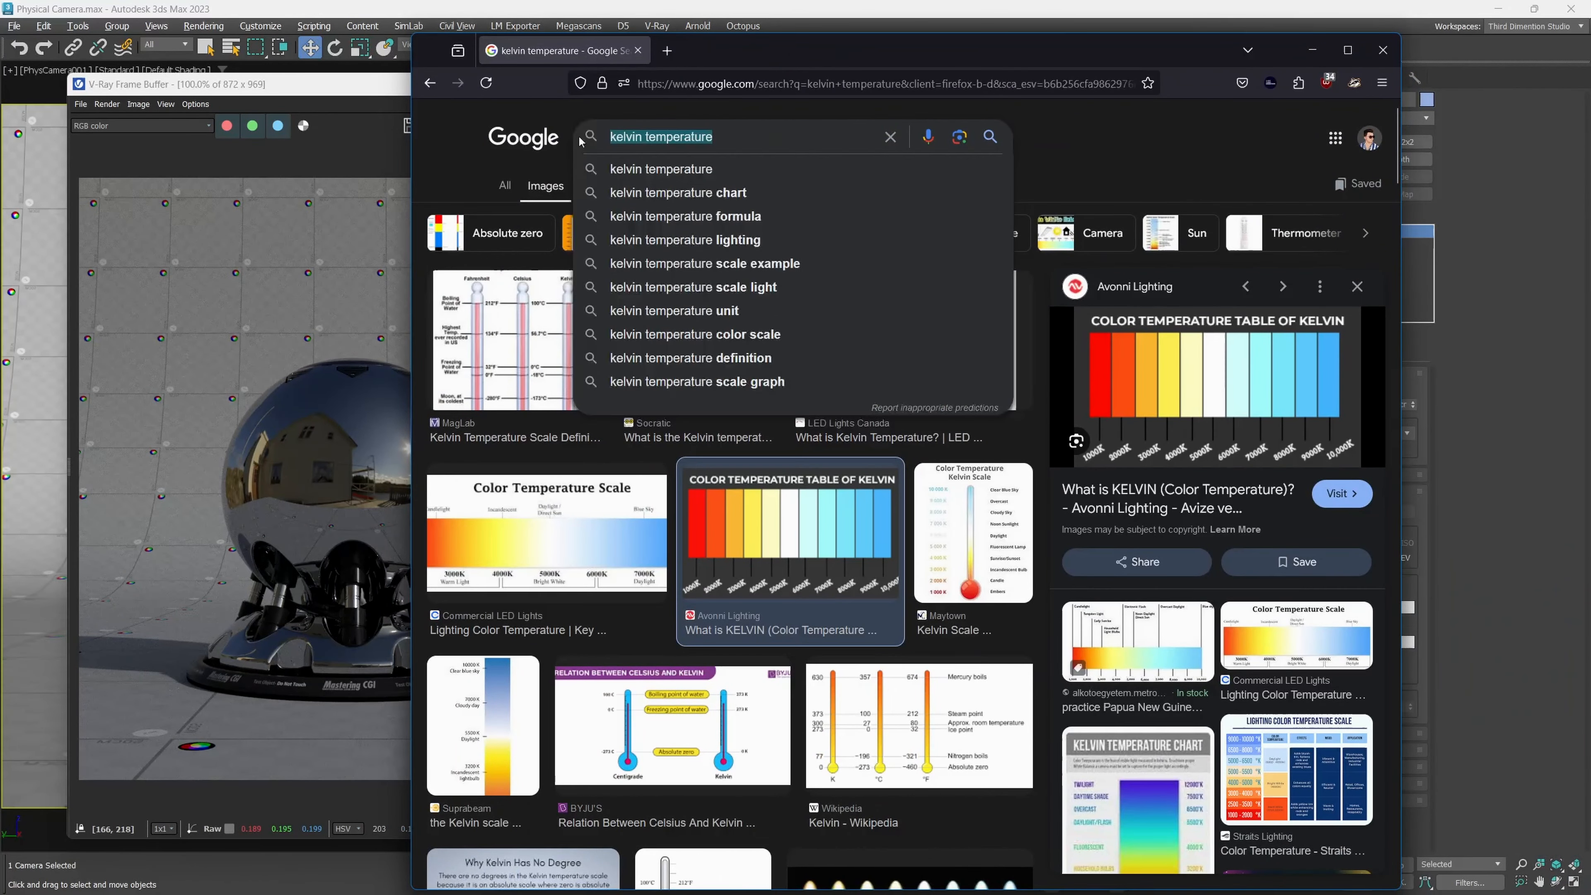
pyautogui.click(1137, 404)
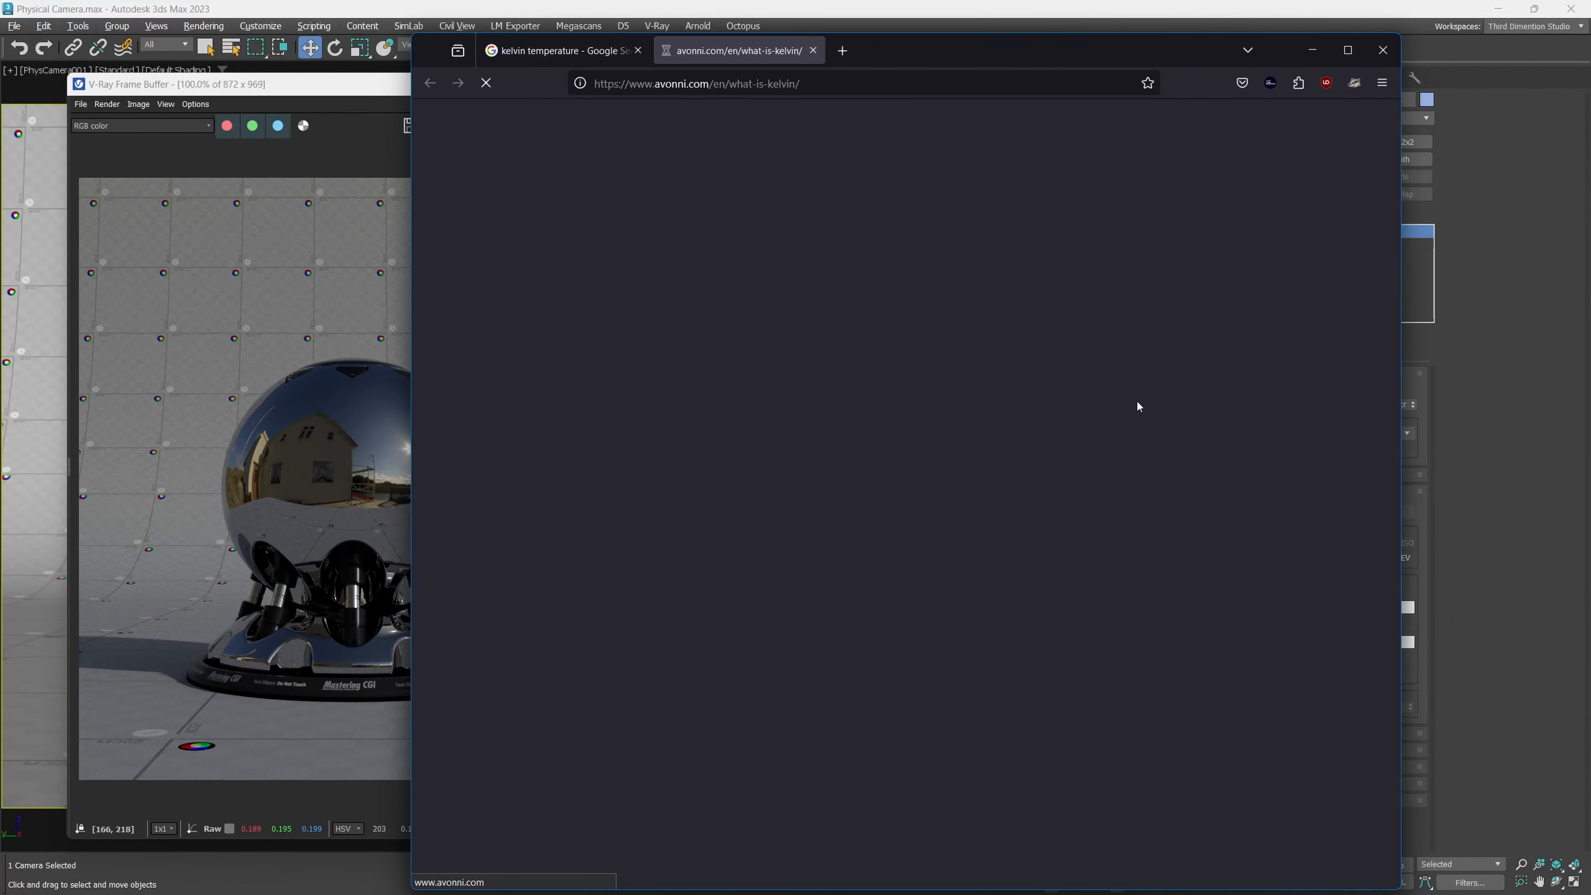
pyautogui.click(589, 52)
pyautogui.click(582, 510)
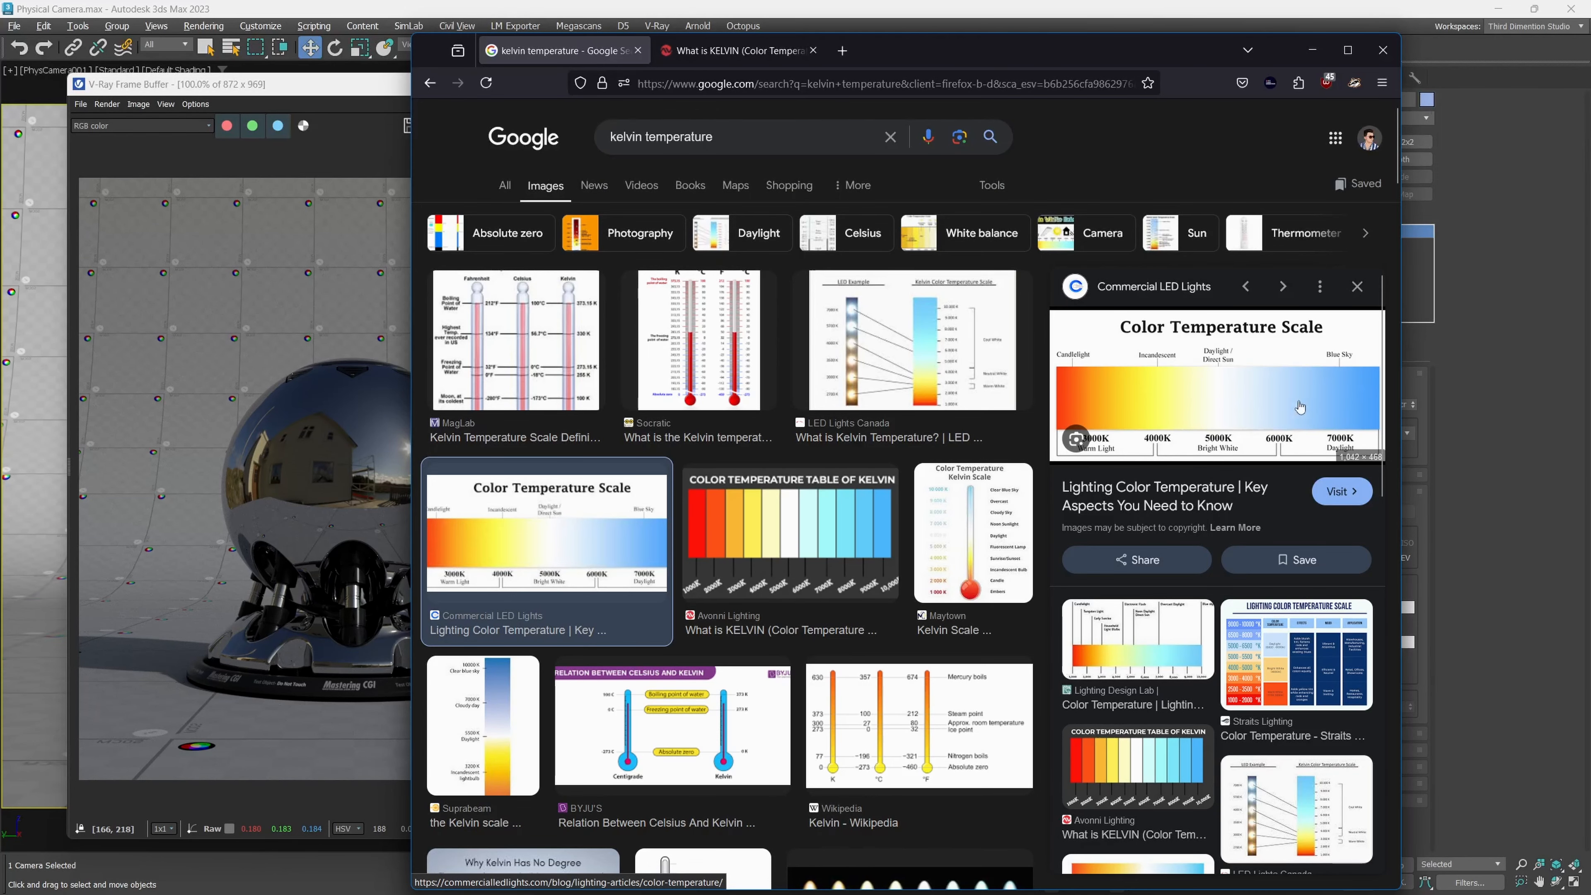
pyautogui.moveTo(1155, 61); pyautogui.dragTo(0, 97)
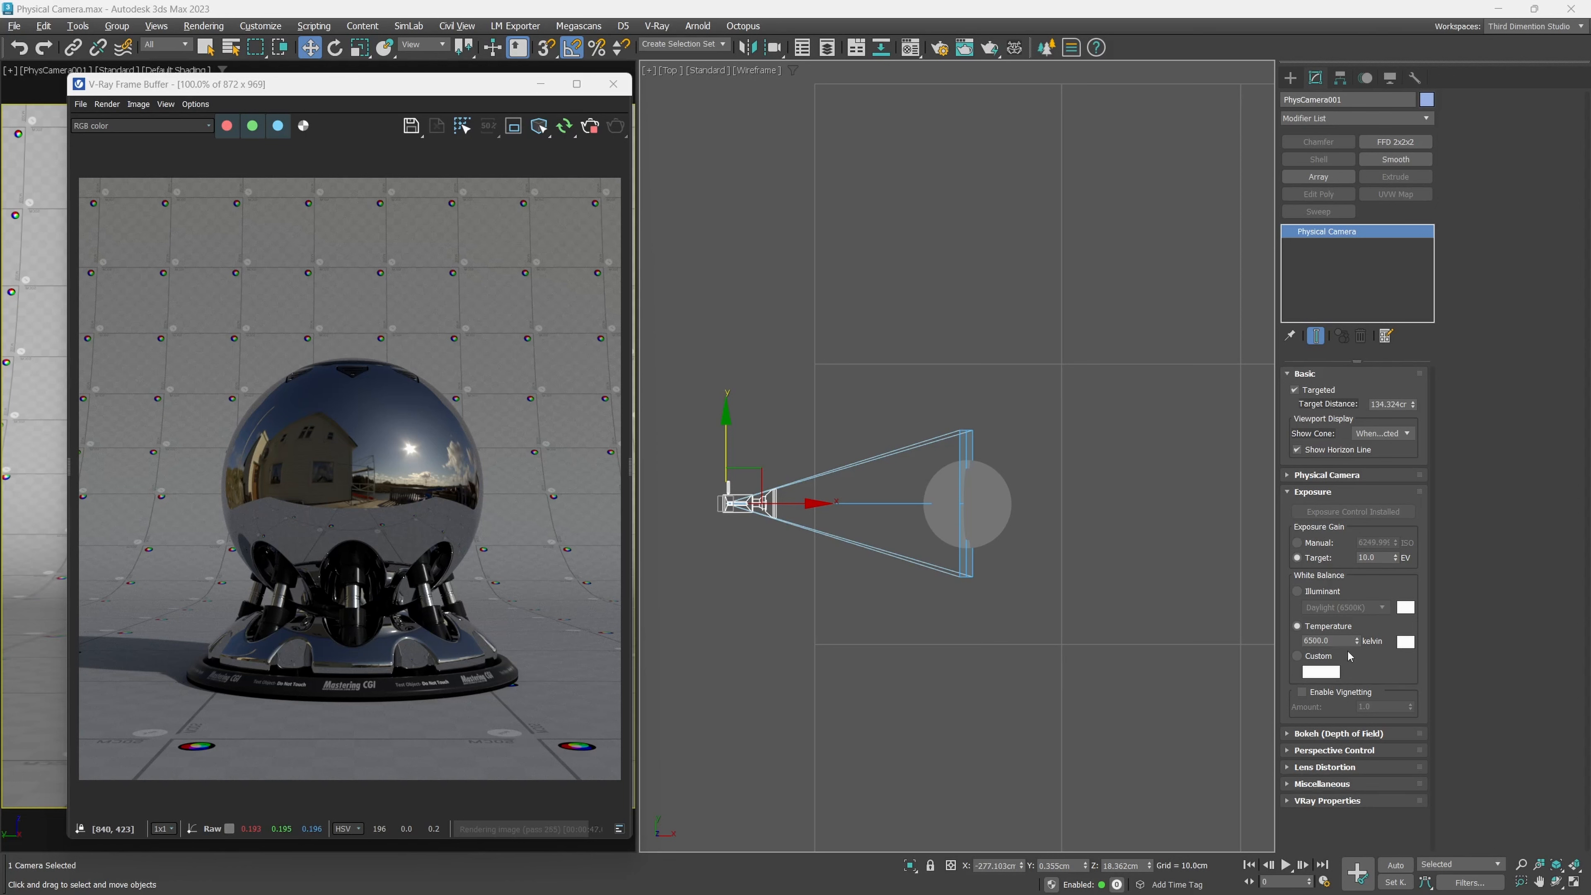
# Try white balance temperatures of 2500, 8000 and 12000 kelvin, and set the temperature back to 6500 kelvin.
pyautogui.moveTo(1343, 641); pyautogui.dragTo(1241, 653)
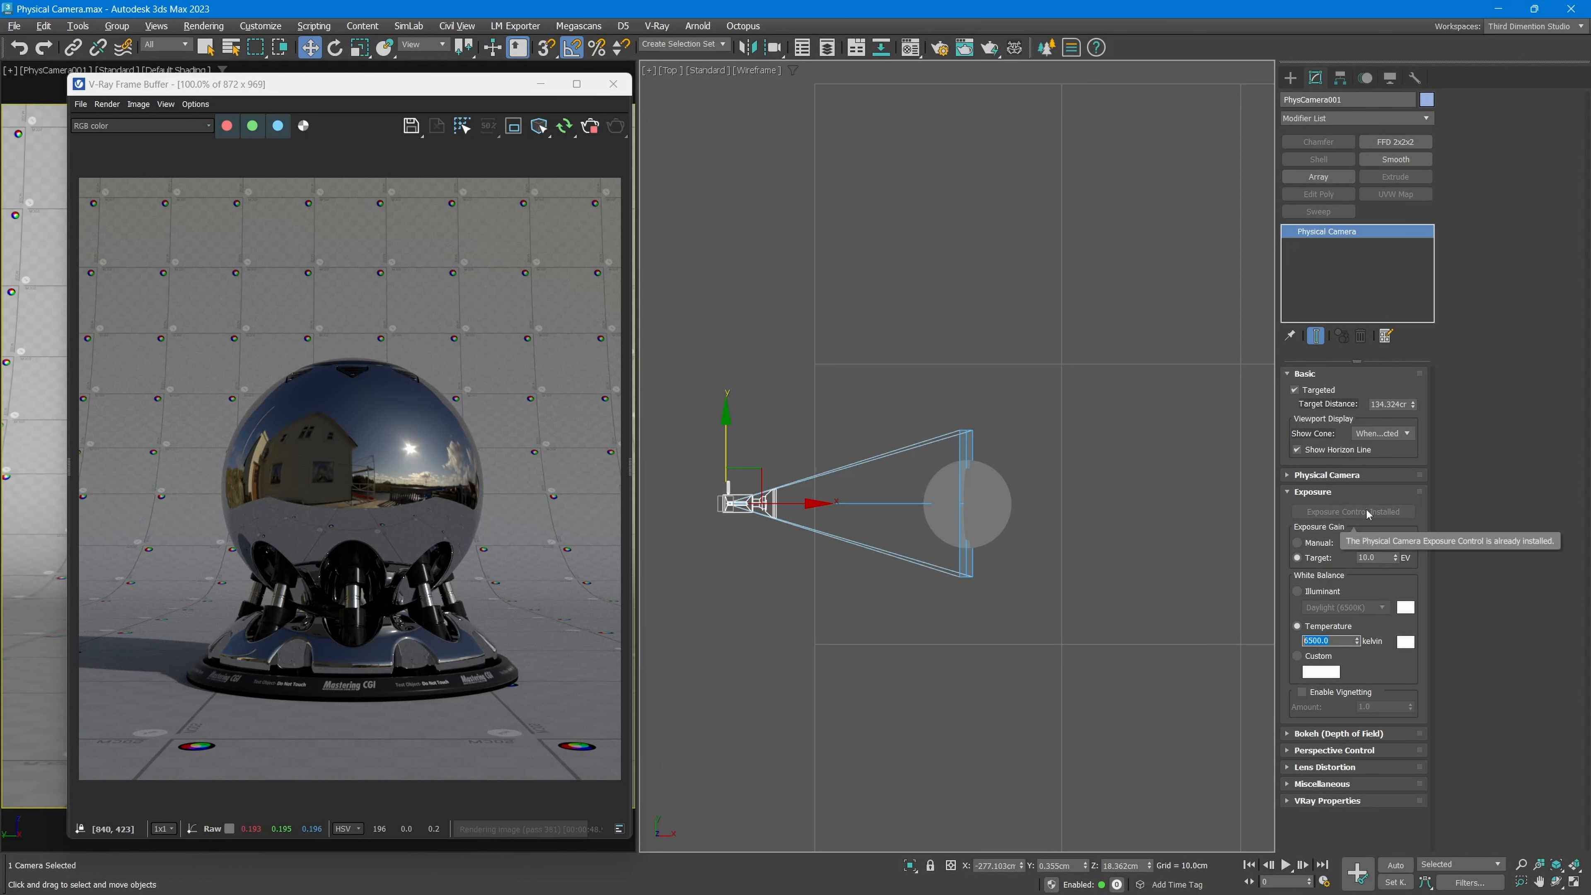
pyautogui.write('2500')
pyautogui.press('Return')
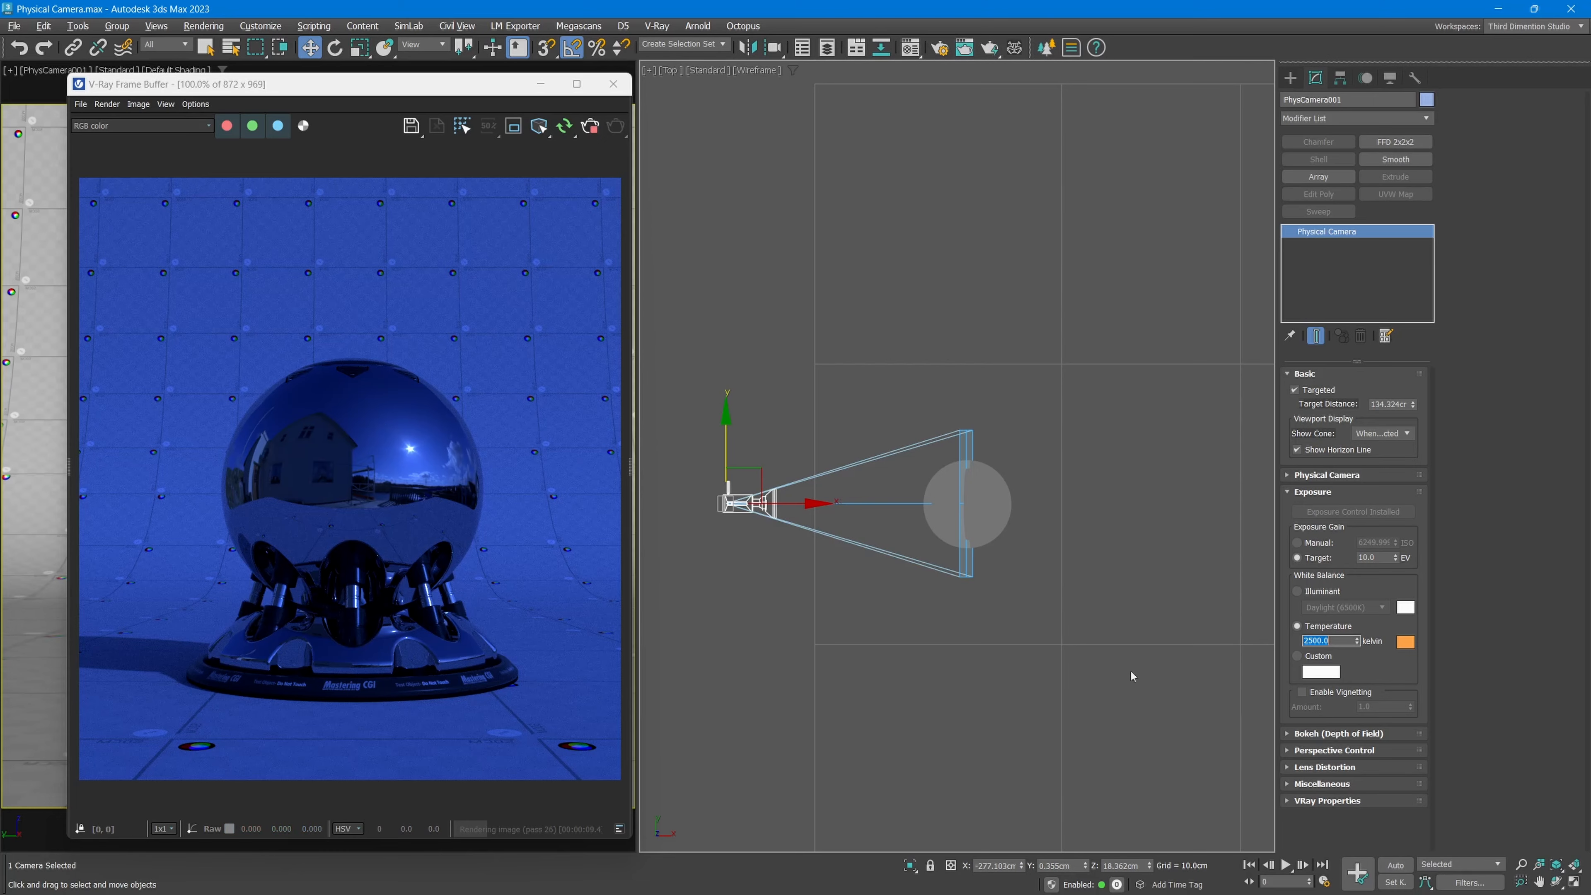
pyautogui.write('8000')
pyautogui.press('Return')
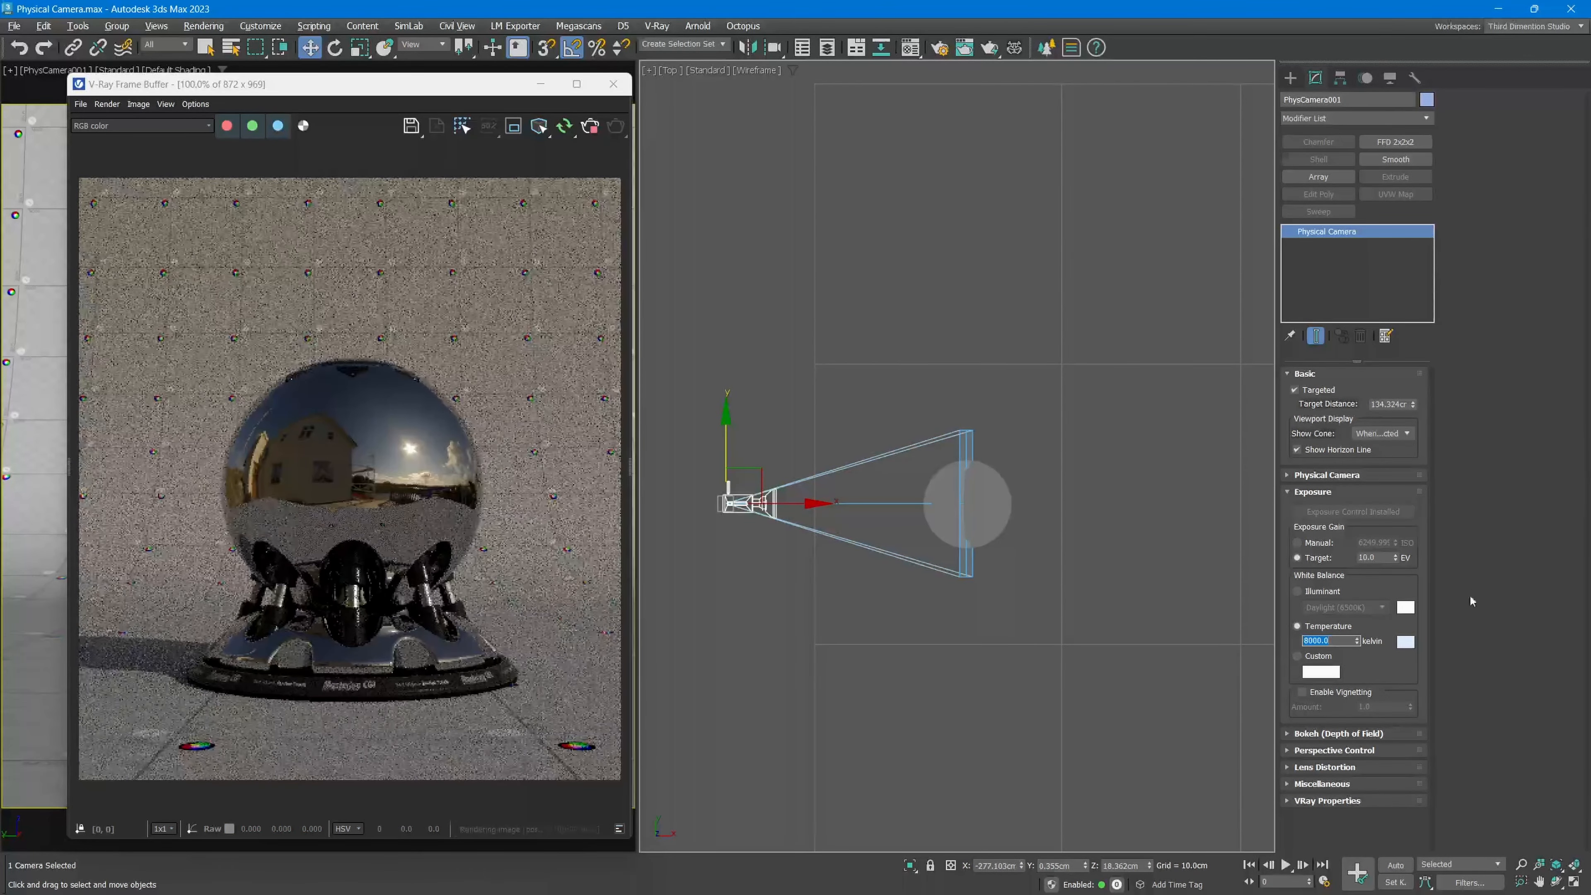
pyautogui.write('12000')
pyautogui.press('Return')
pyautogui.write('6500')
pyautogui.press('Return')
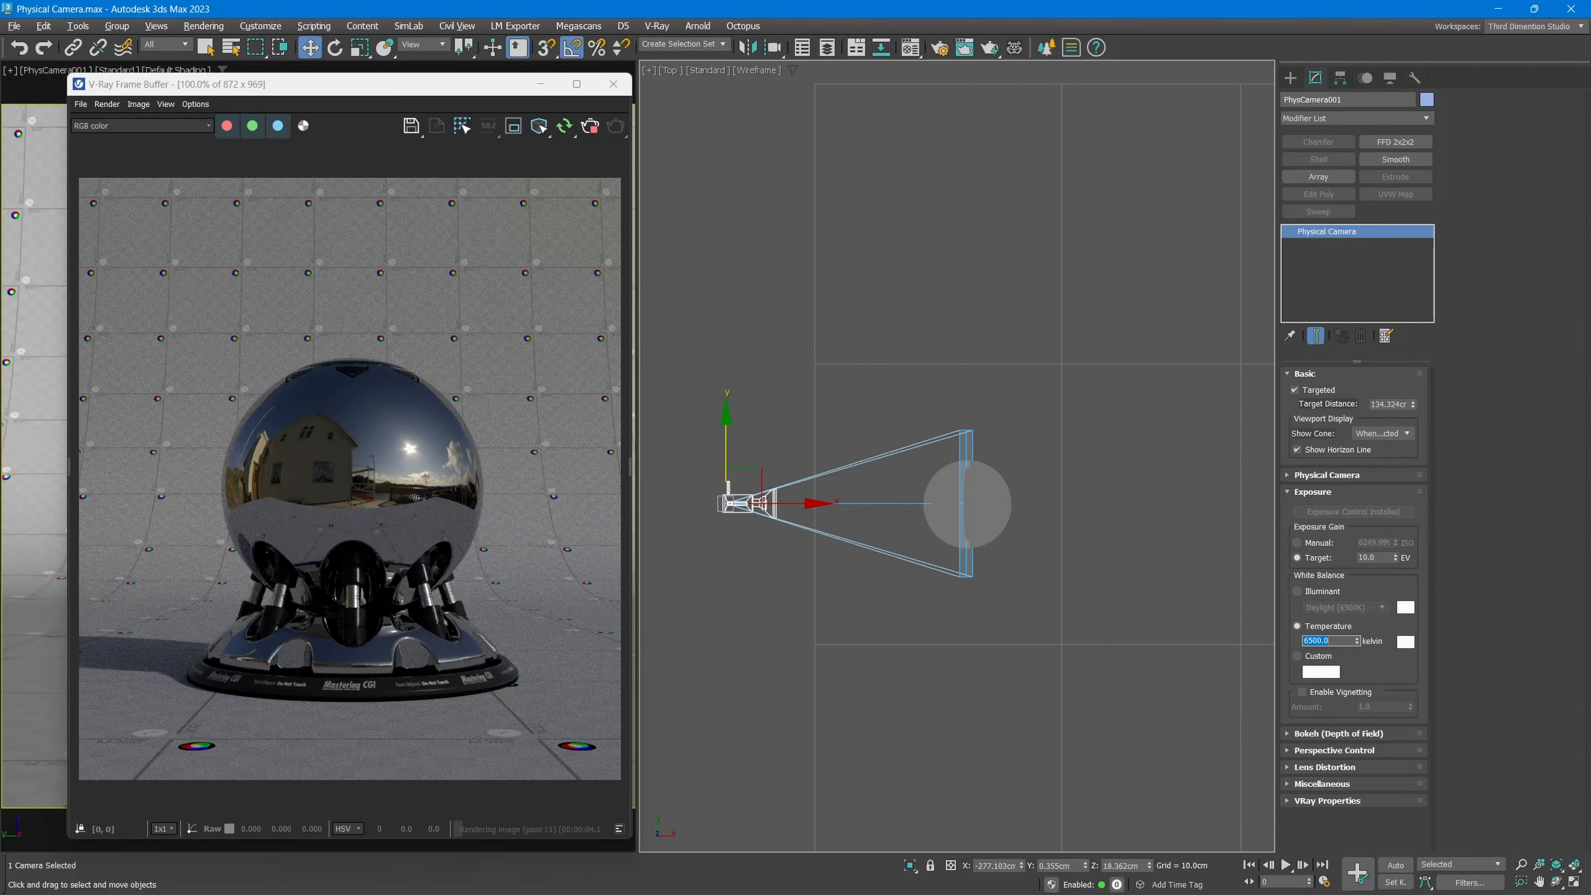
# Toggle the camera's vignetting on and off at an amount of 1.0 to compare the render, leaving it disabled.
pyautogui.click(1301, 691)
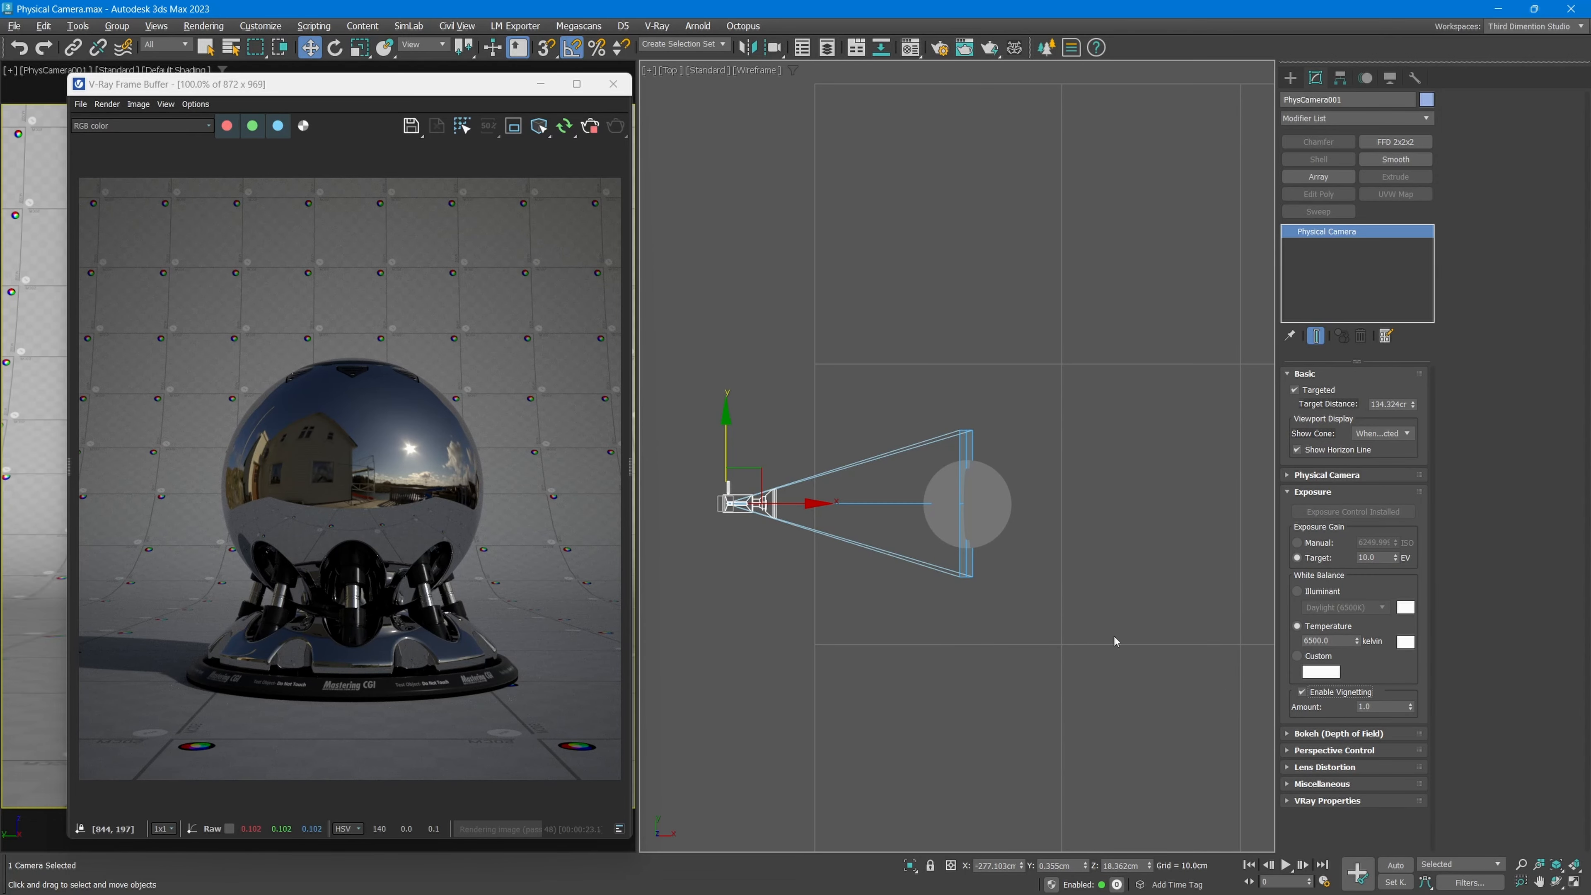
pyautogui.click(1302, 692)
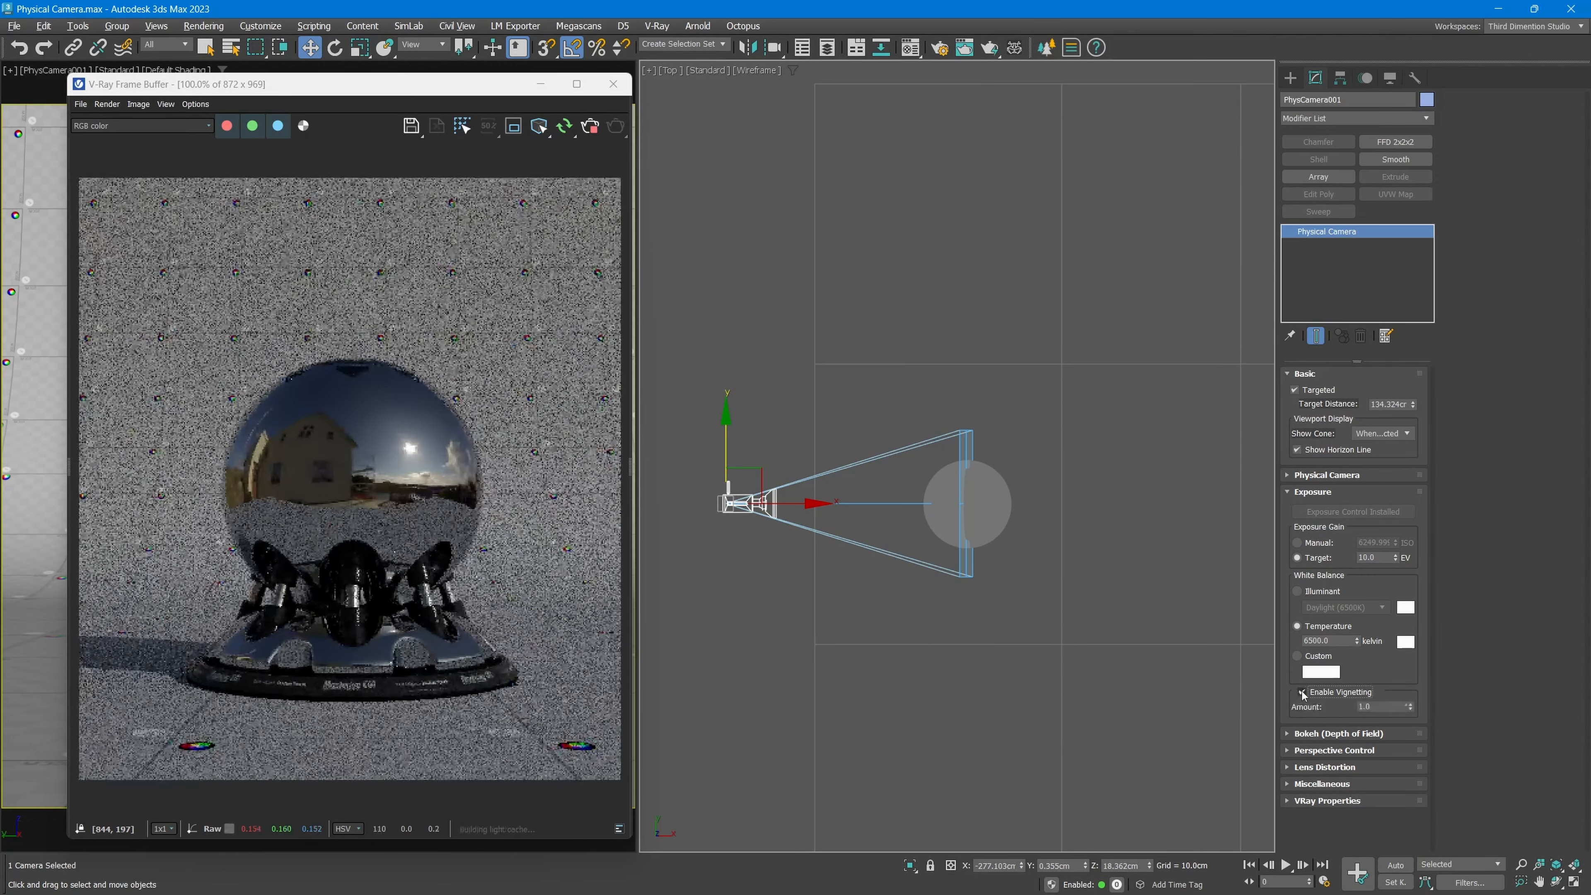
pyautogui.click(1302, 692)
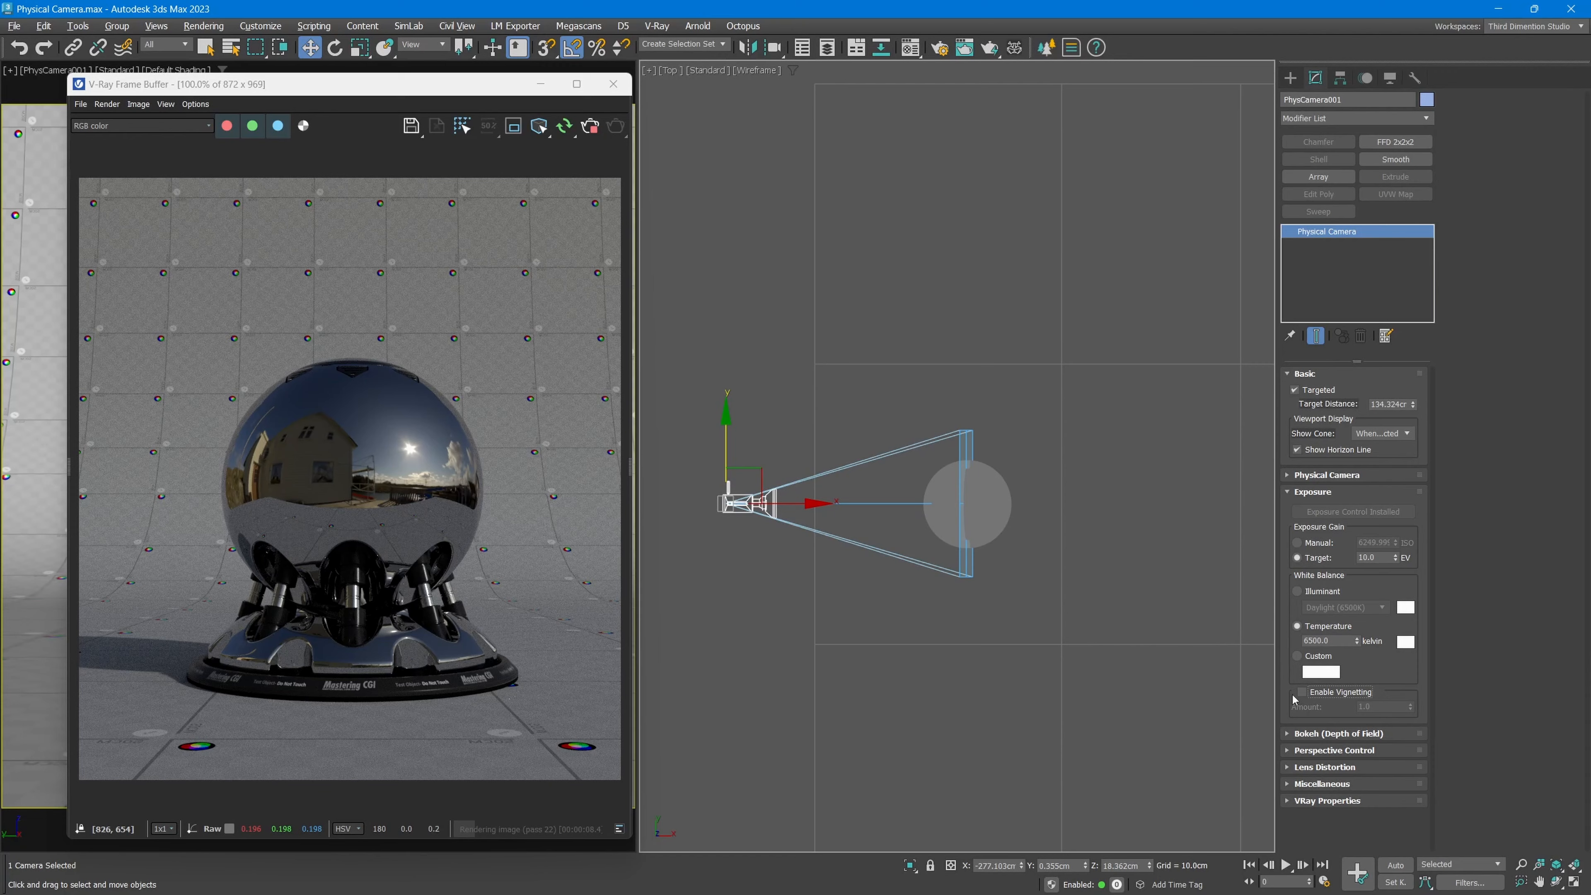
pyautogui.click(1301, 692)
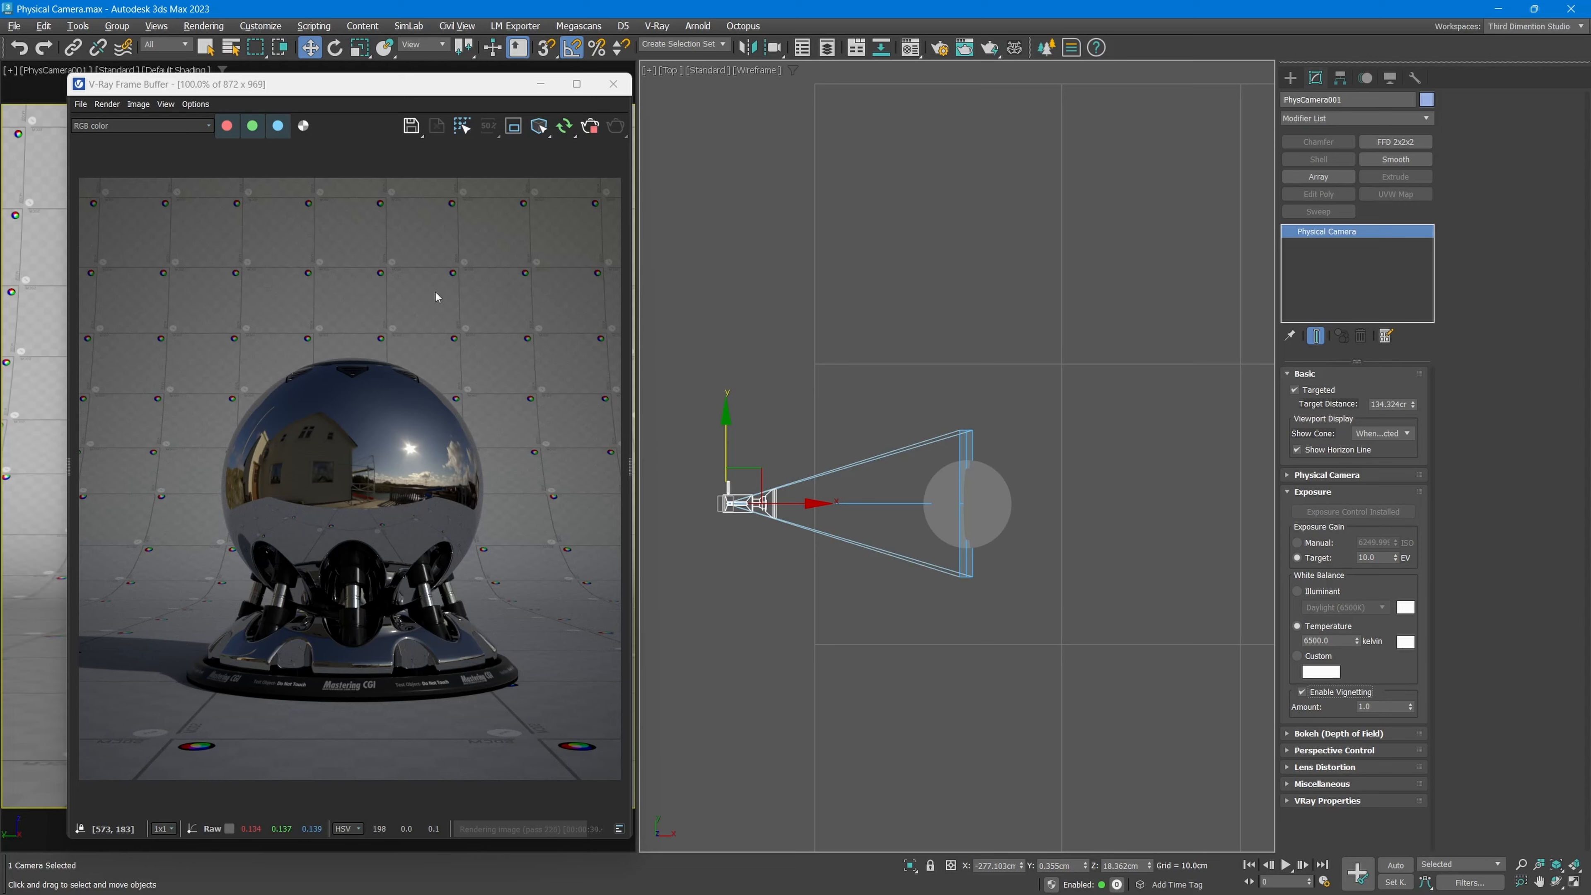
pyautogui.click(1301, 692)
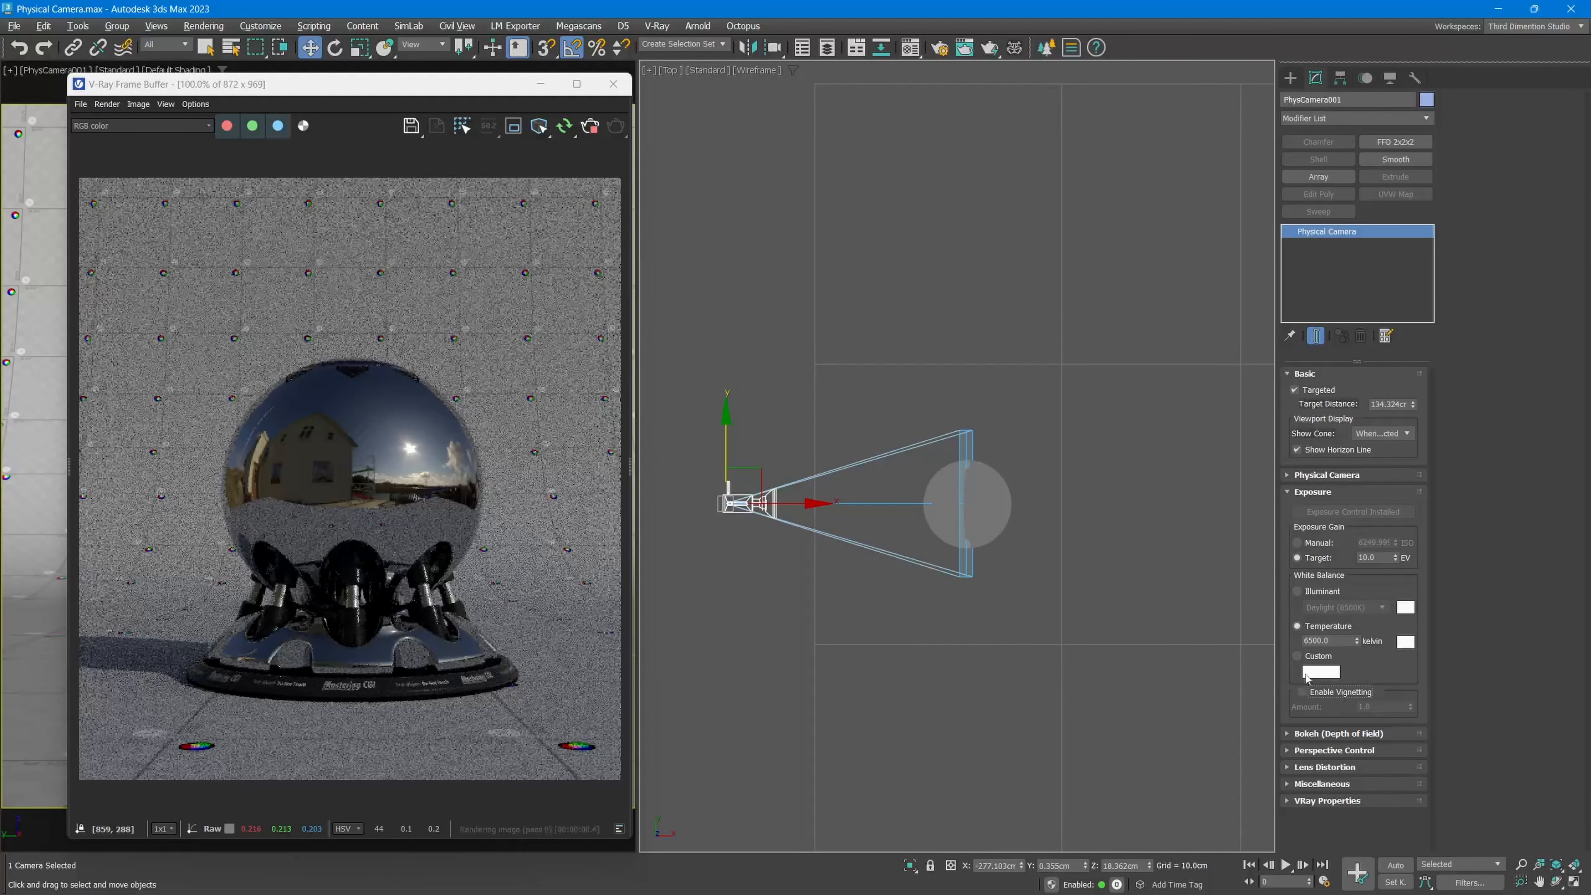
# Expand the camera's Bokeh (Depth of Field) settings, and search Google Images in the browser for bokeh to examine example photos.
pyautogui.click(1338, 732)
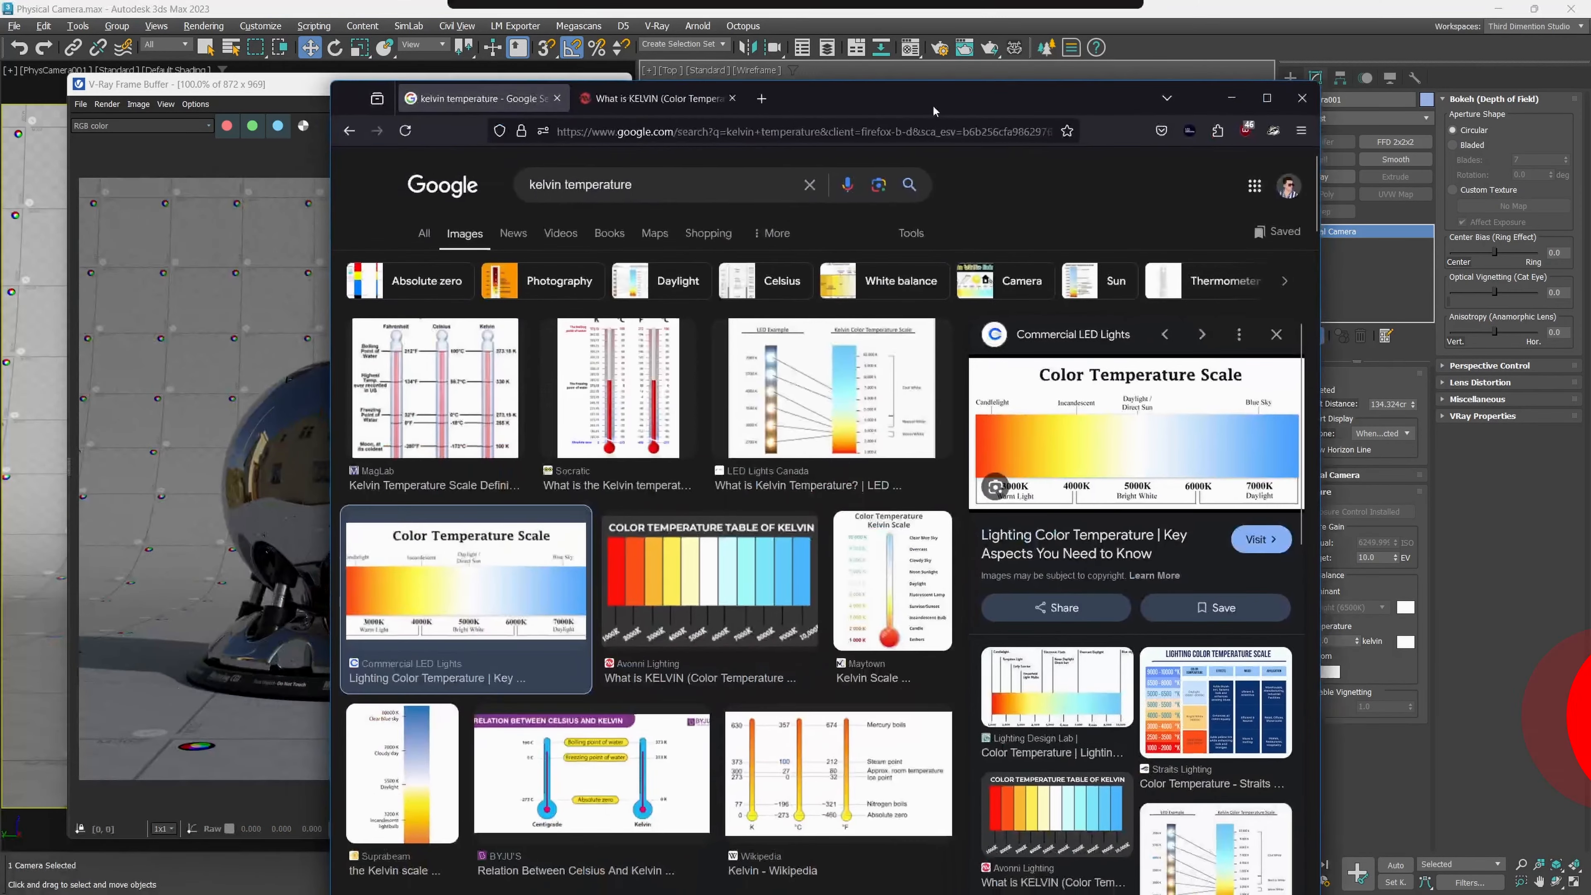
pyautogui.moveTo(702, 185); pyautogui.dragTo(93, 164)
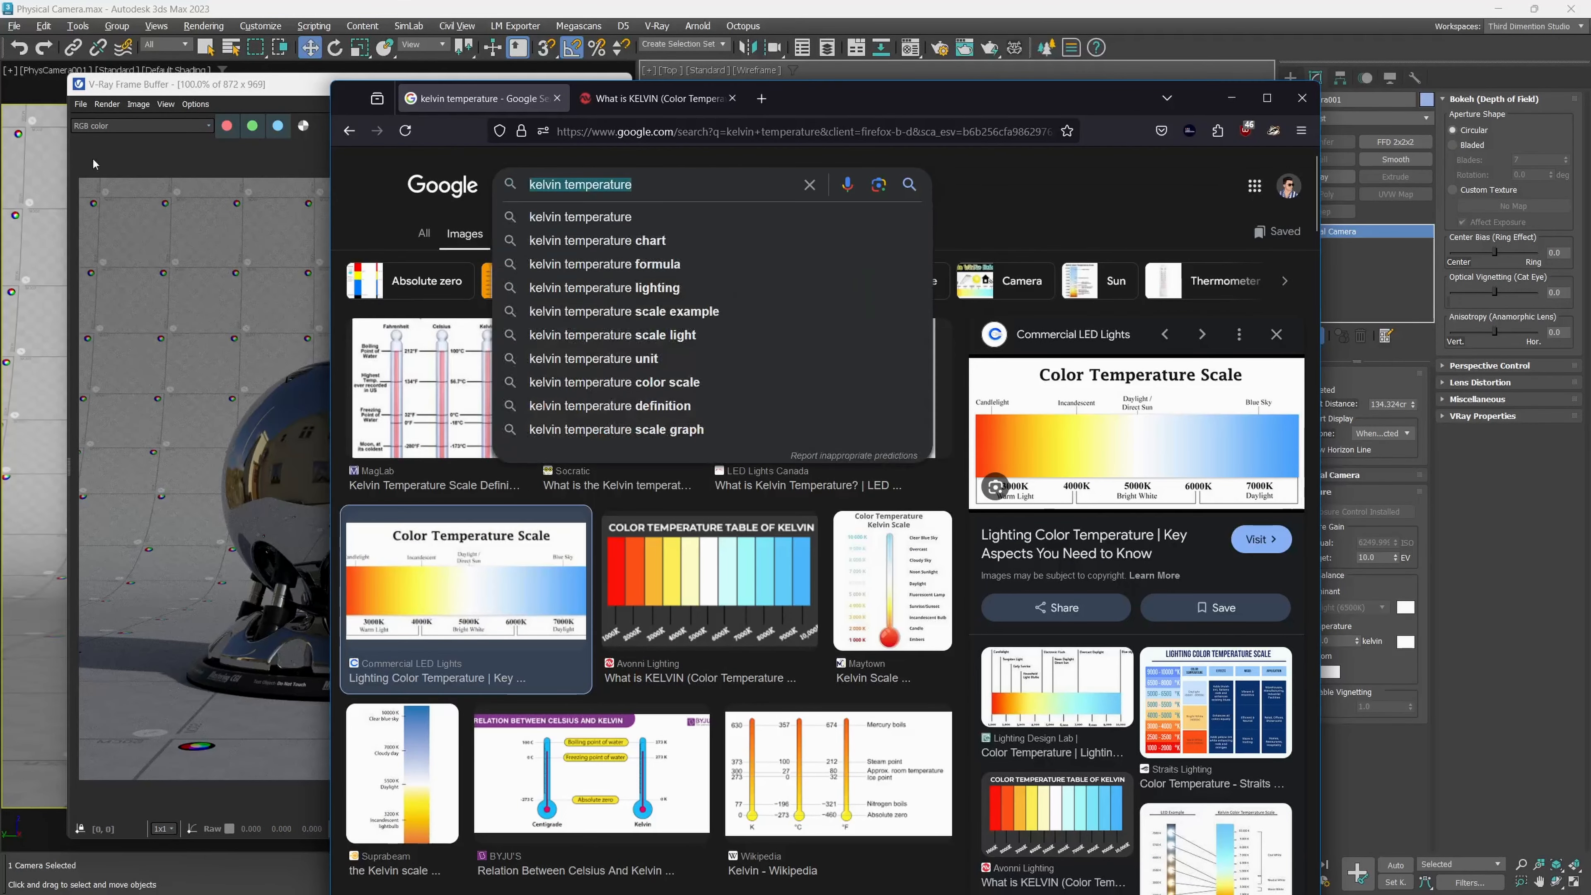
pyautogui.write('bokeh')
pyautogui.press('Return')
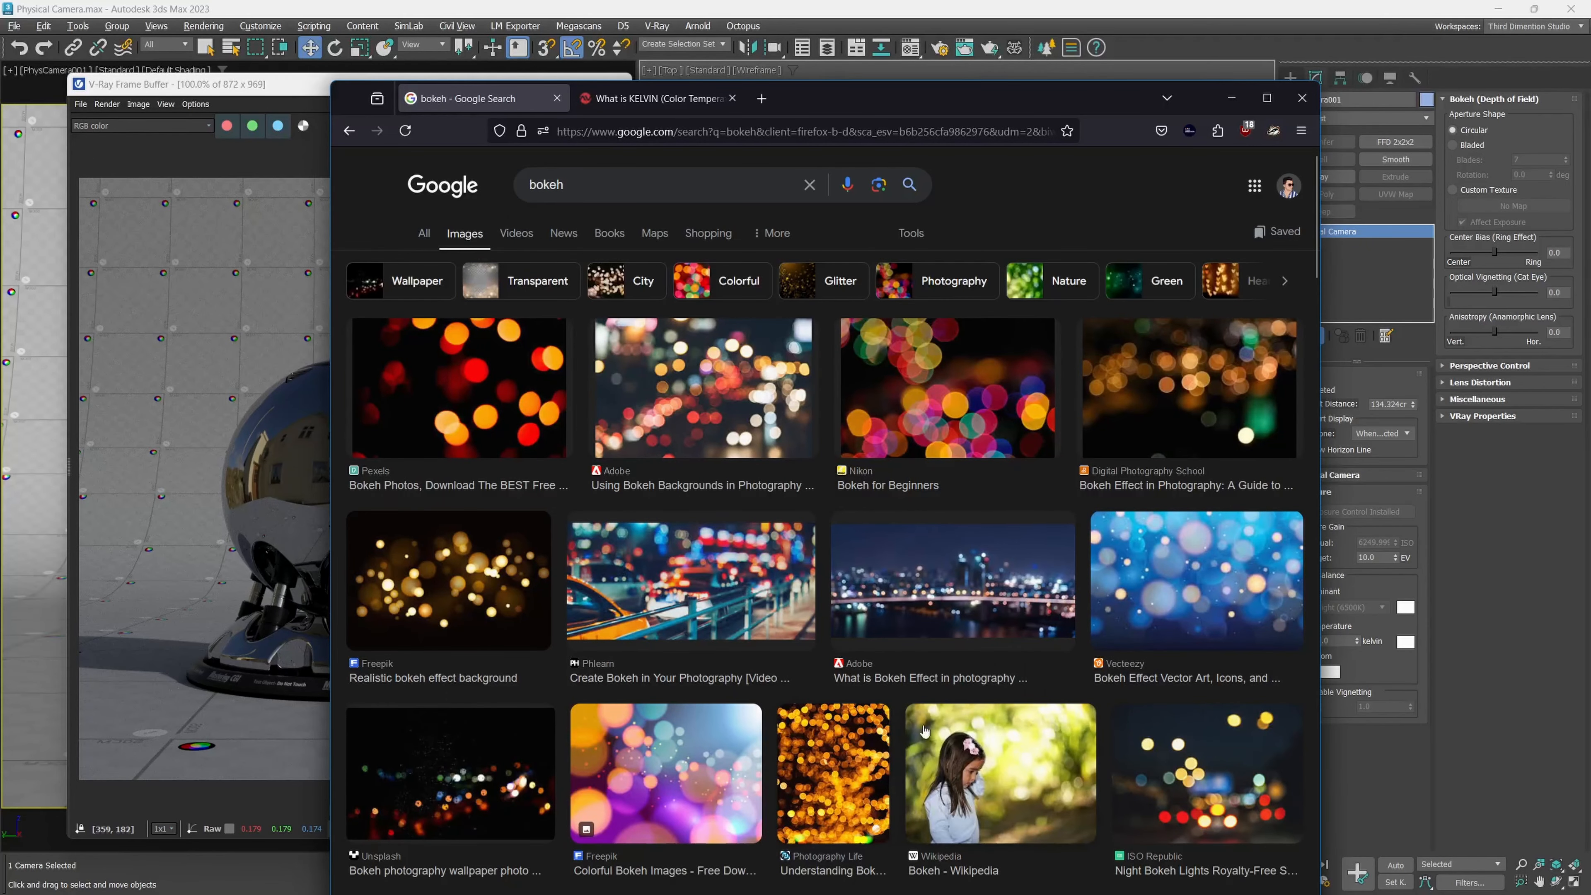
pyautogui.scroll(-3, 986, 758)
pyautogui.click(1008, 629)
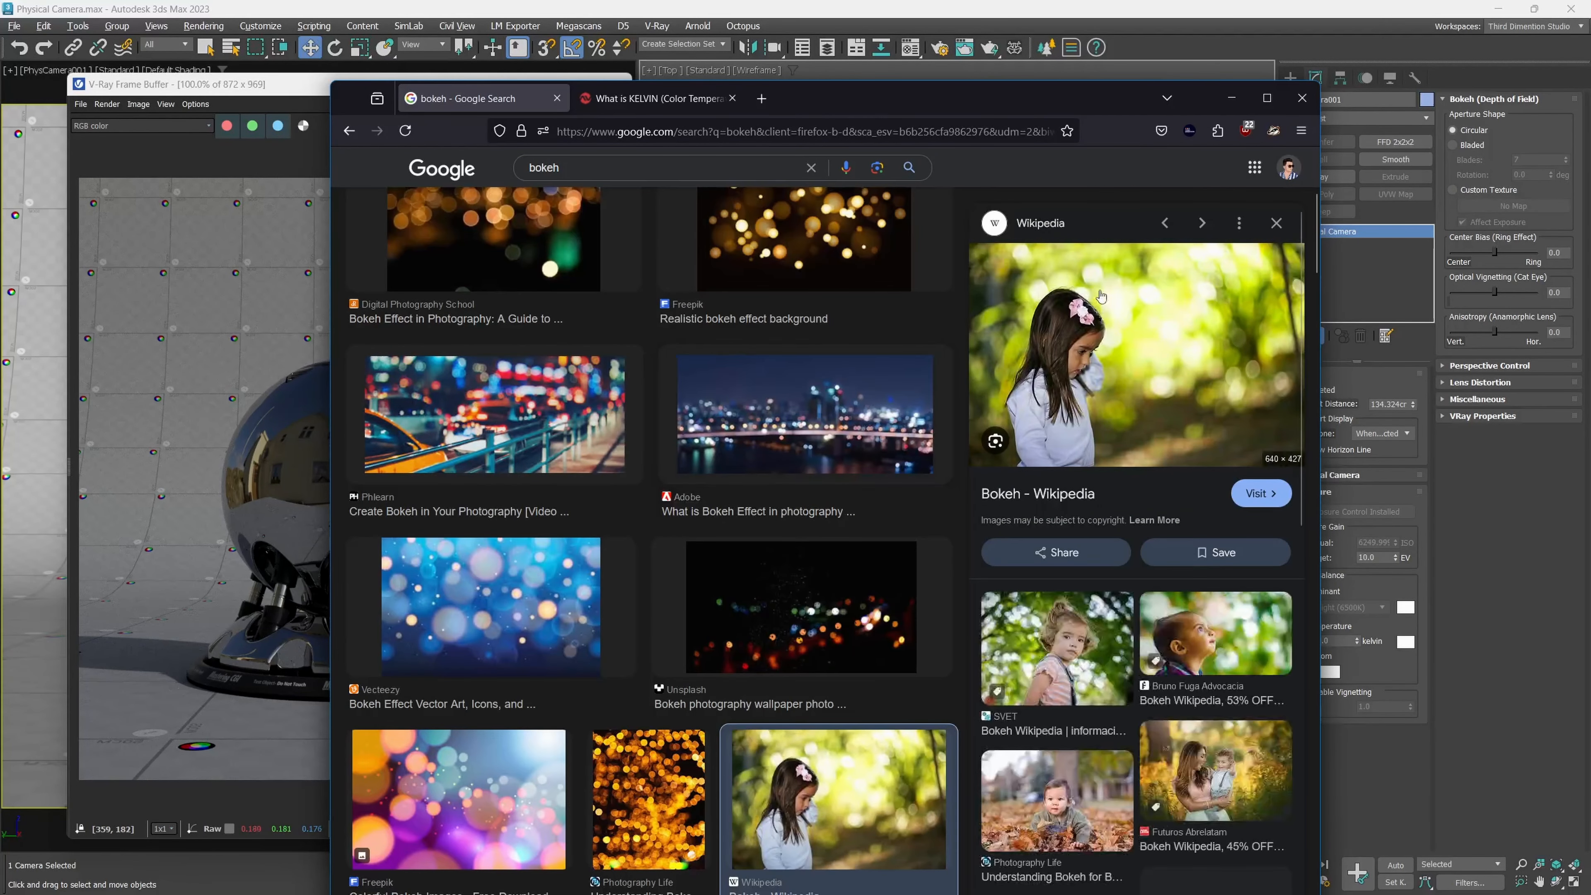
pyautogui.scroll(-7, 855, 583)
pyautogui.click(856, 582)
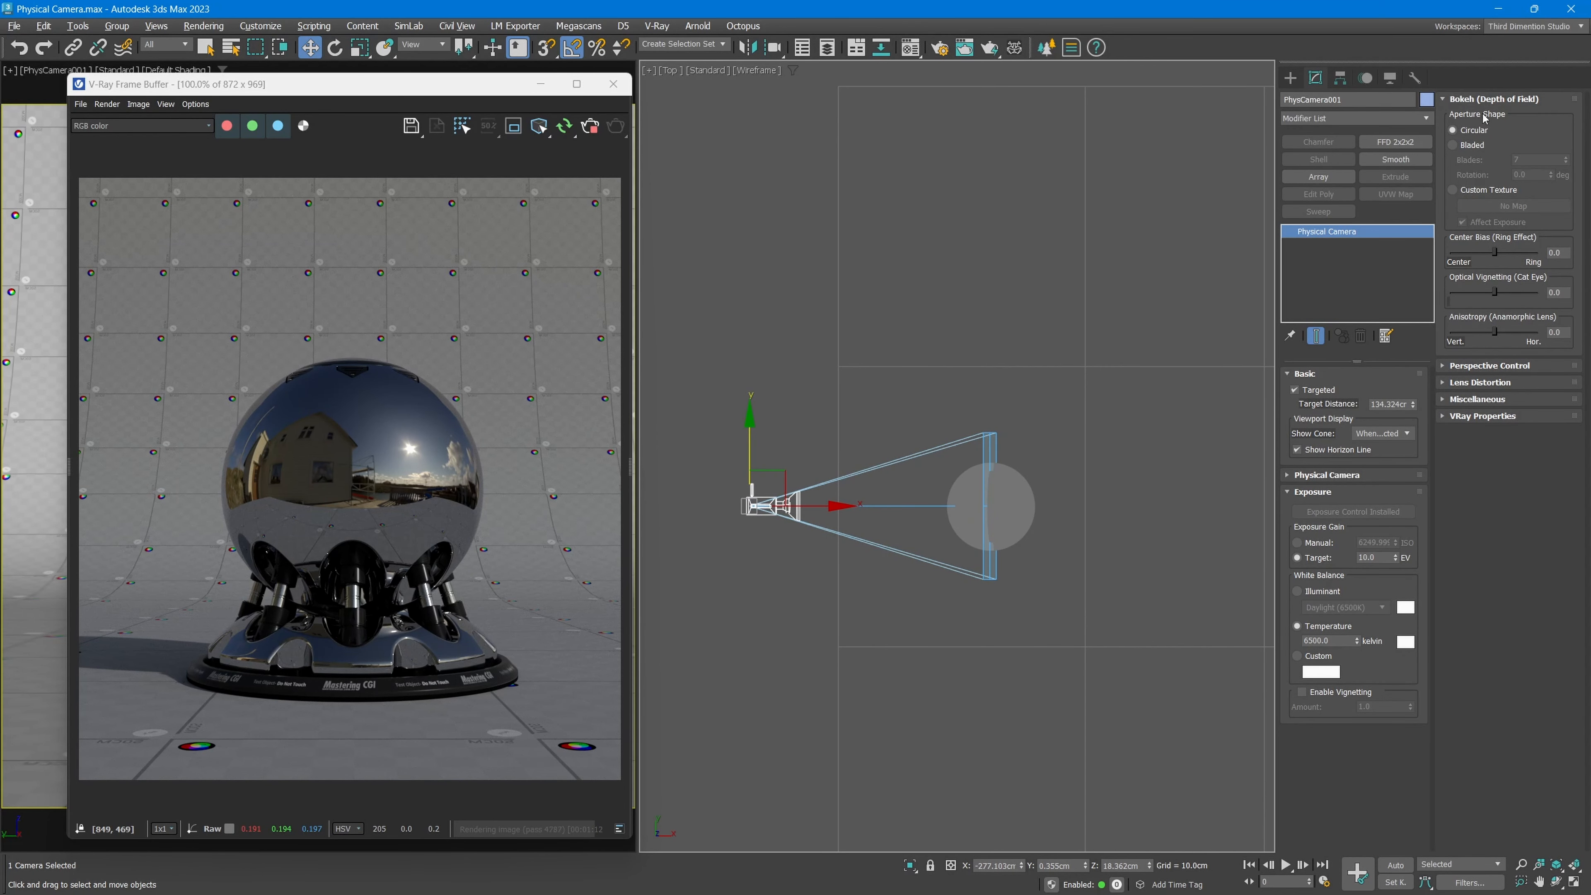
# Switch the camera focus to Custom with depth of field enabled, and shorten the focus distance to about 23.7 cm.
pyautogui.moveTo(848, 544); pyautogui.dragTo(835, 552, button='middle')
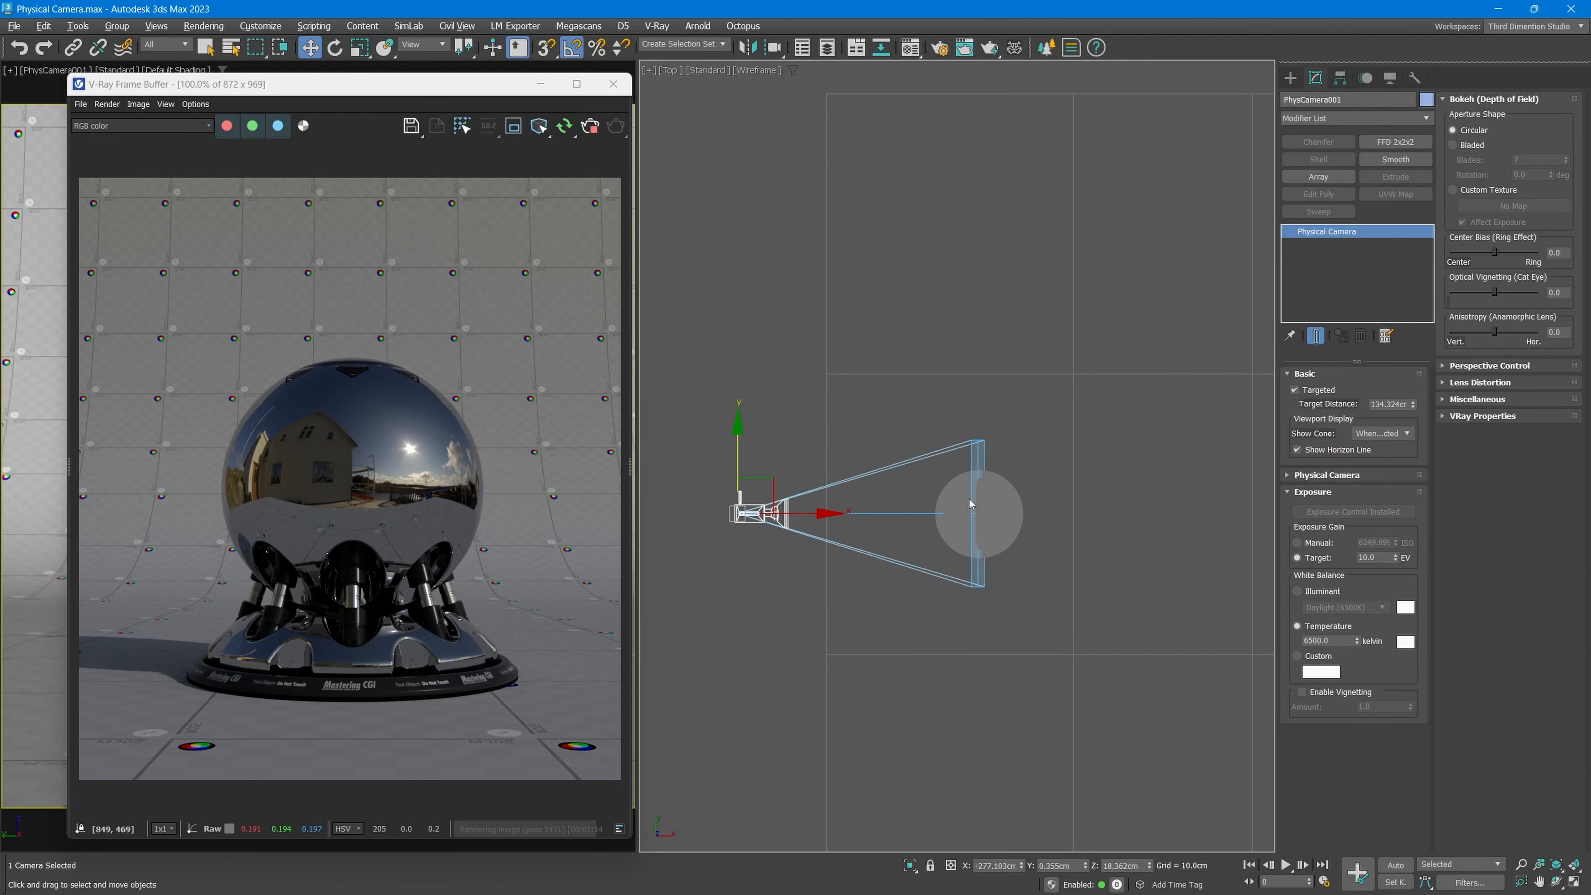
pyautogui.click(1327, 475)
pyautogui.click(1299, 644)
pyautogui.moveTo(1409, 659); pyautogui.dragTo(1401, 705)
pyautogui.scroll(2, 429, 452)
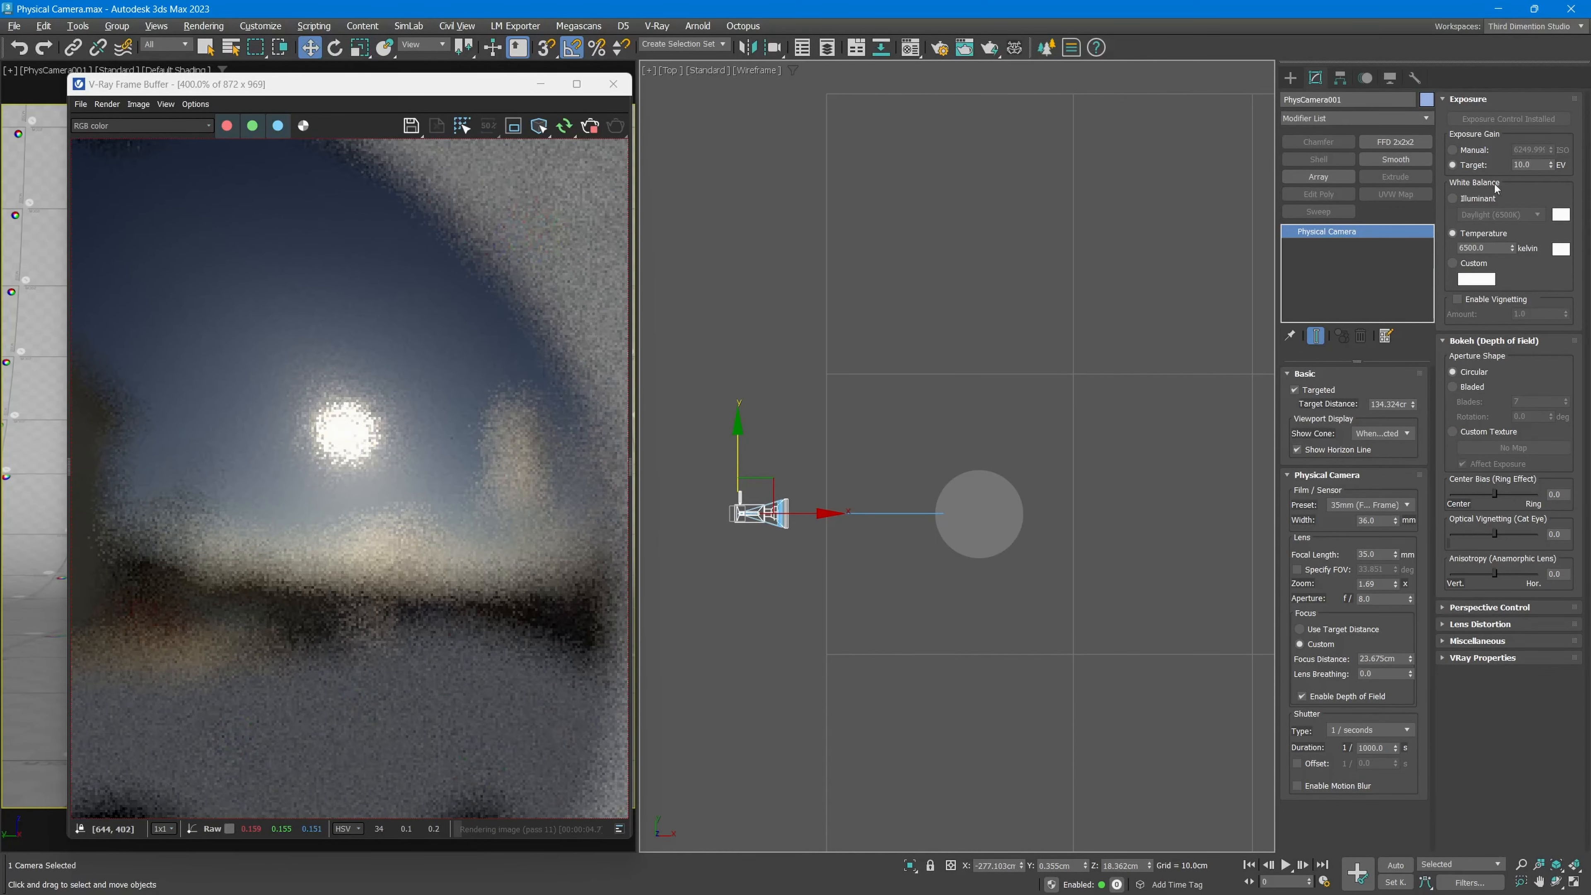
# Change the bokeh aperture shape to Bladed, try 3 blades, and set the blade count to 5.
pyautogui.click(1471, 392)
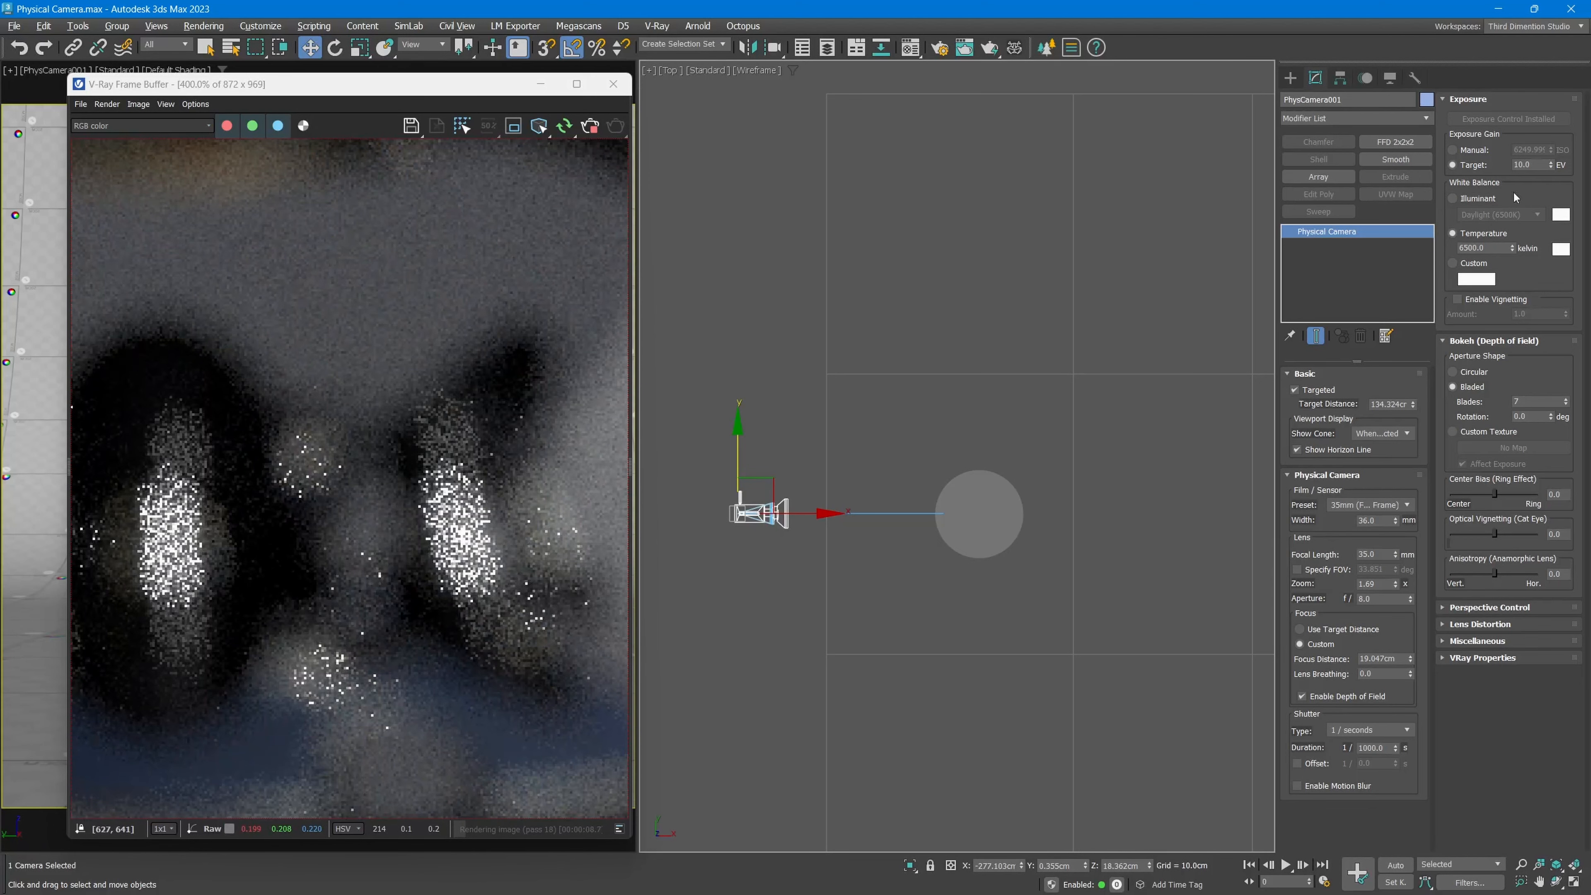
pyautogui.rightClick(1567, 405)
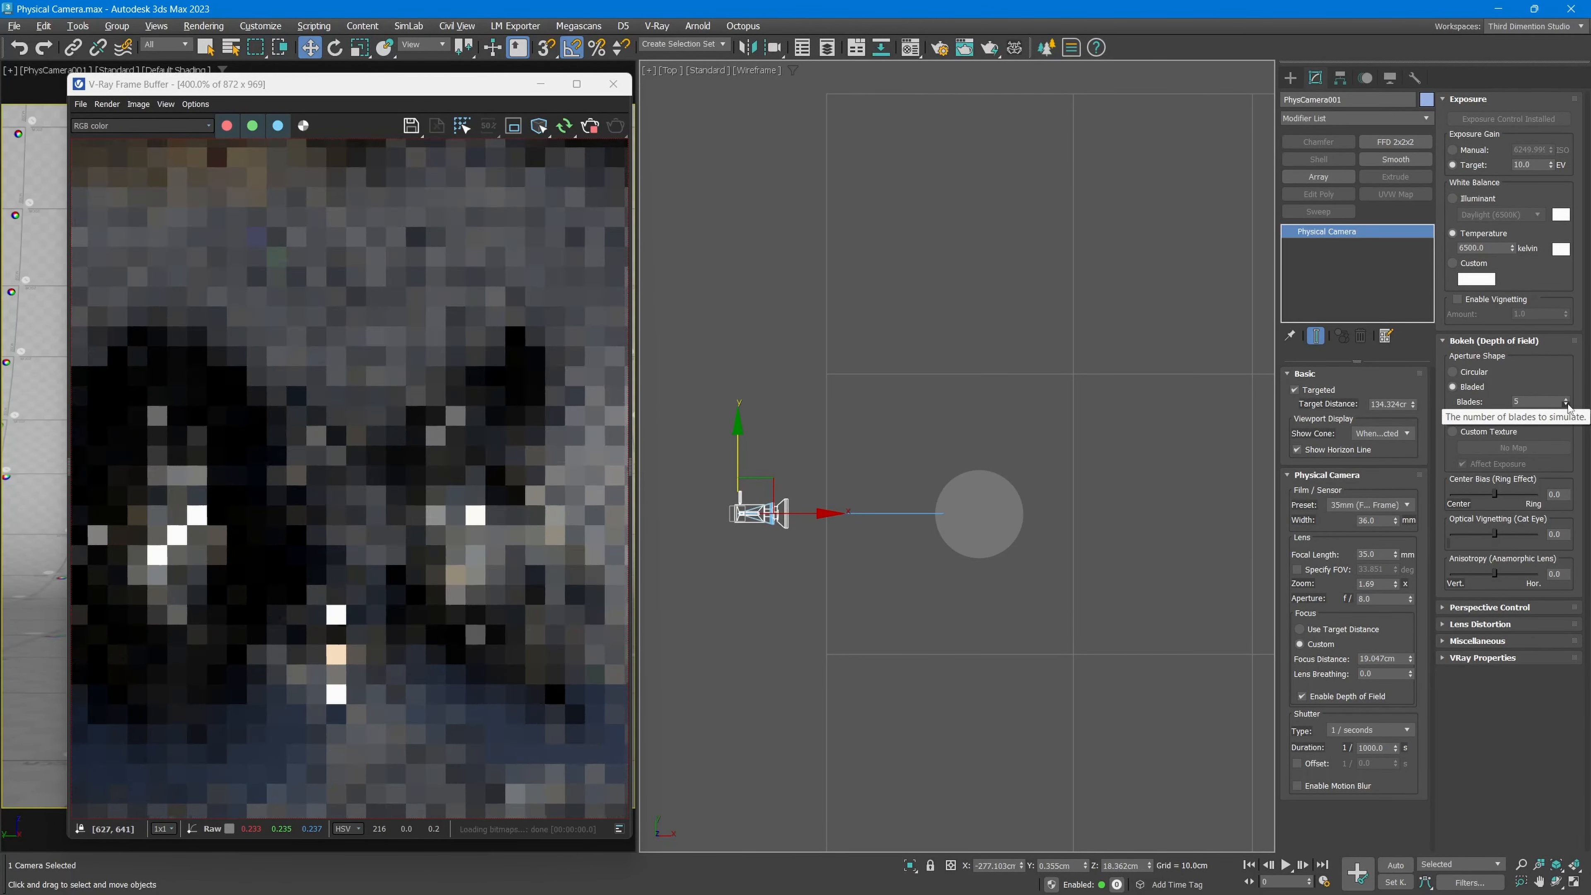
pyautogui.scroll(-1, 169, 506)
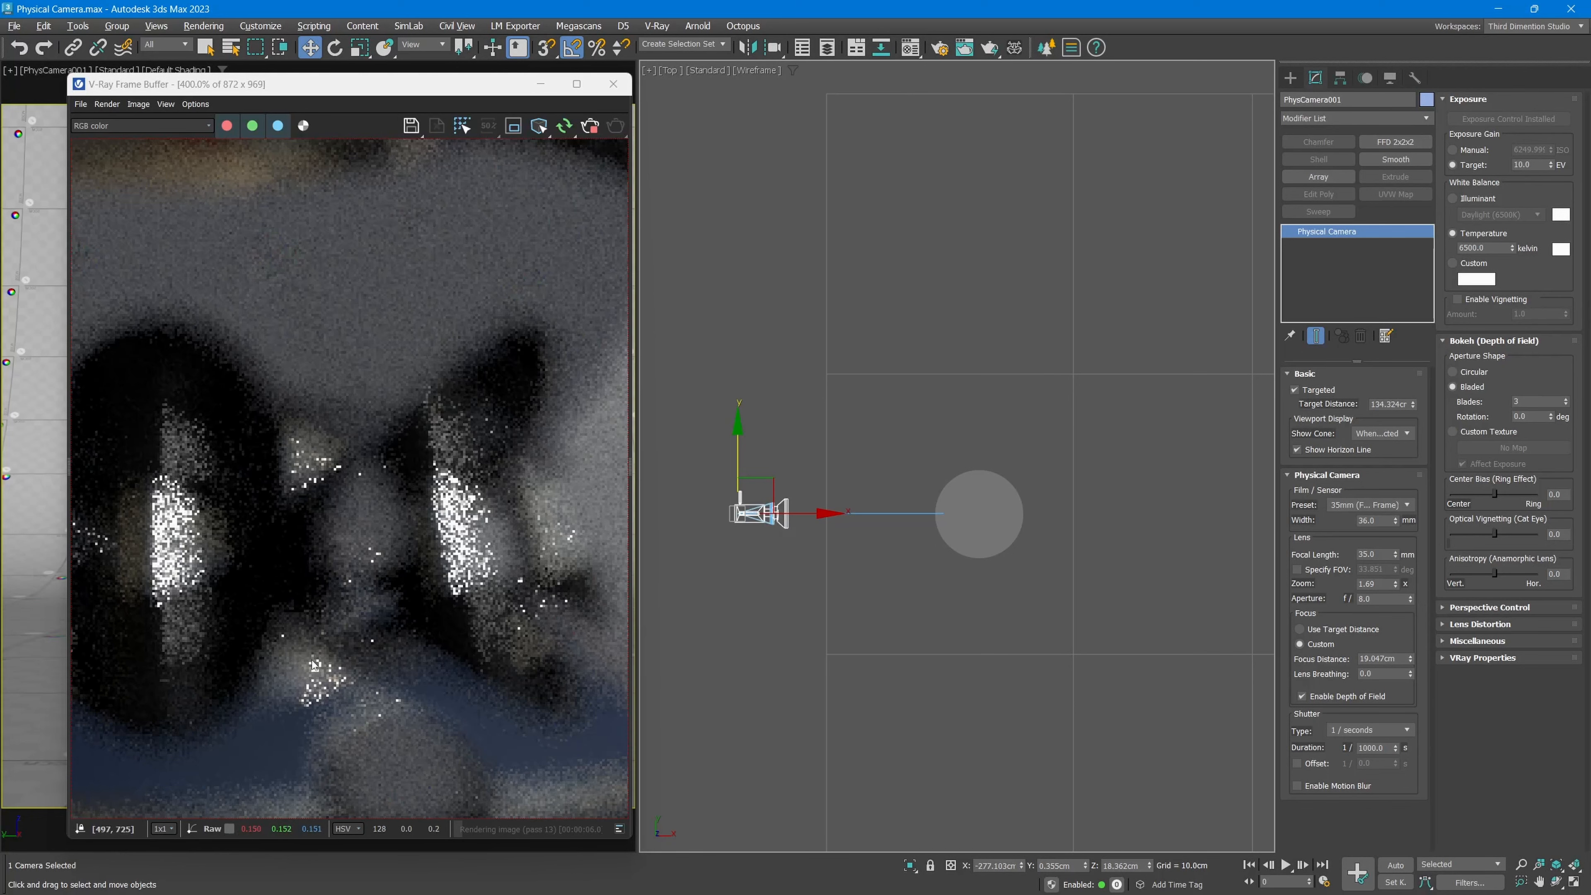
pyautogui.moveTo(313, 524); pyautogui.dragTo(468, 497, button='middle')
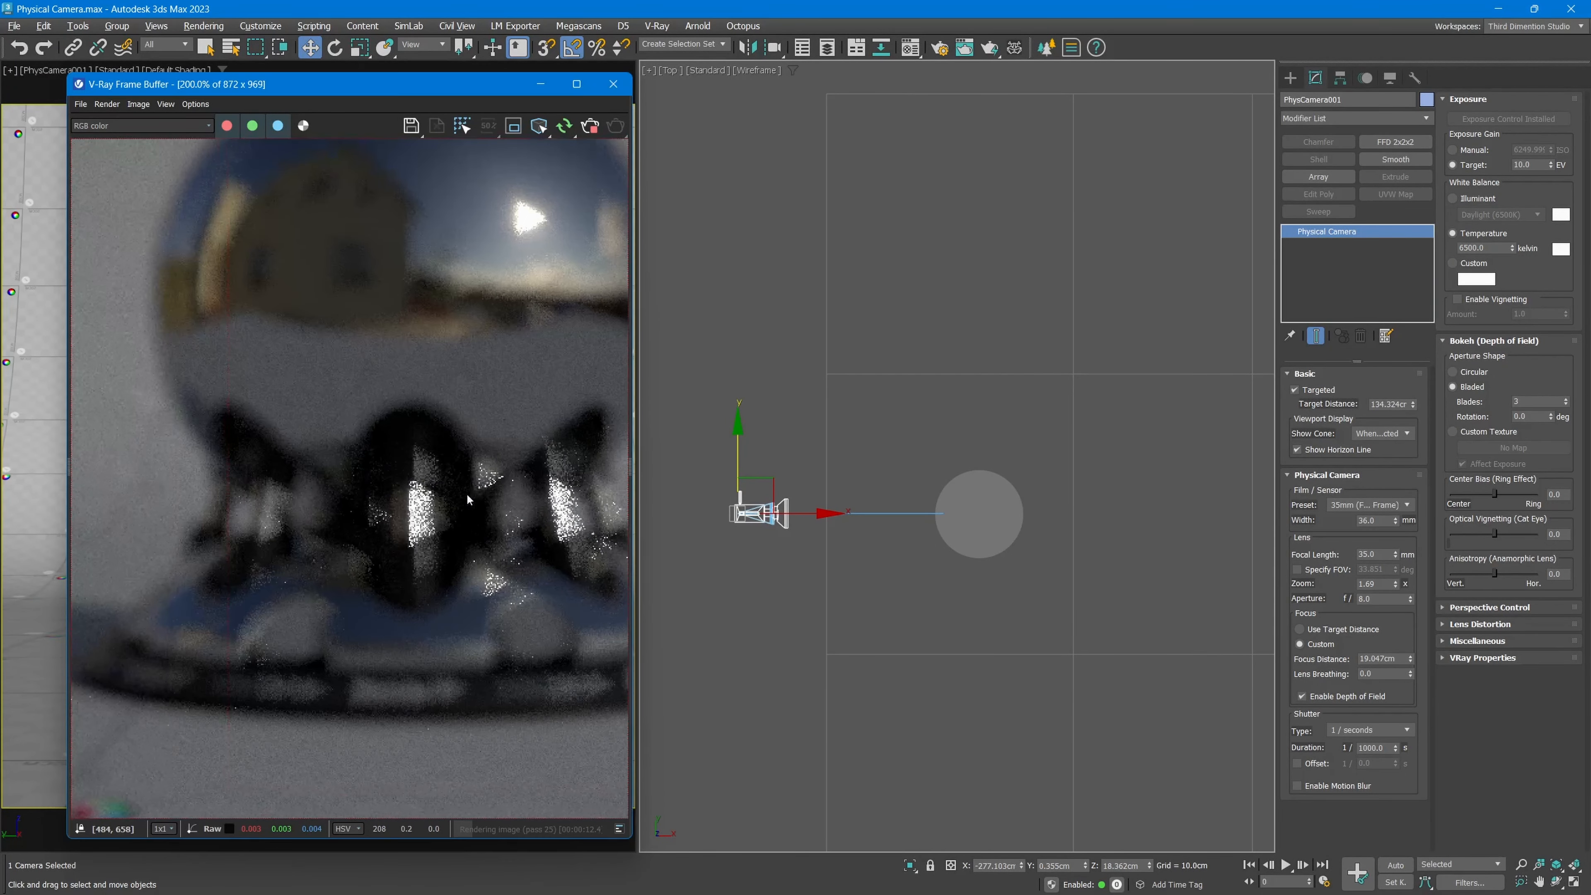
pyautogui.moveTo(458, 418); pyautogui.dragTo(385, 510, button='middle')
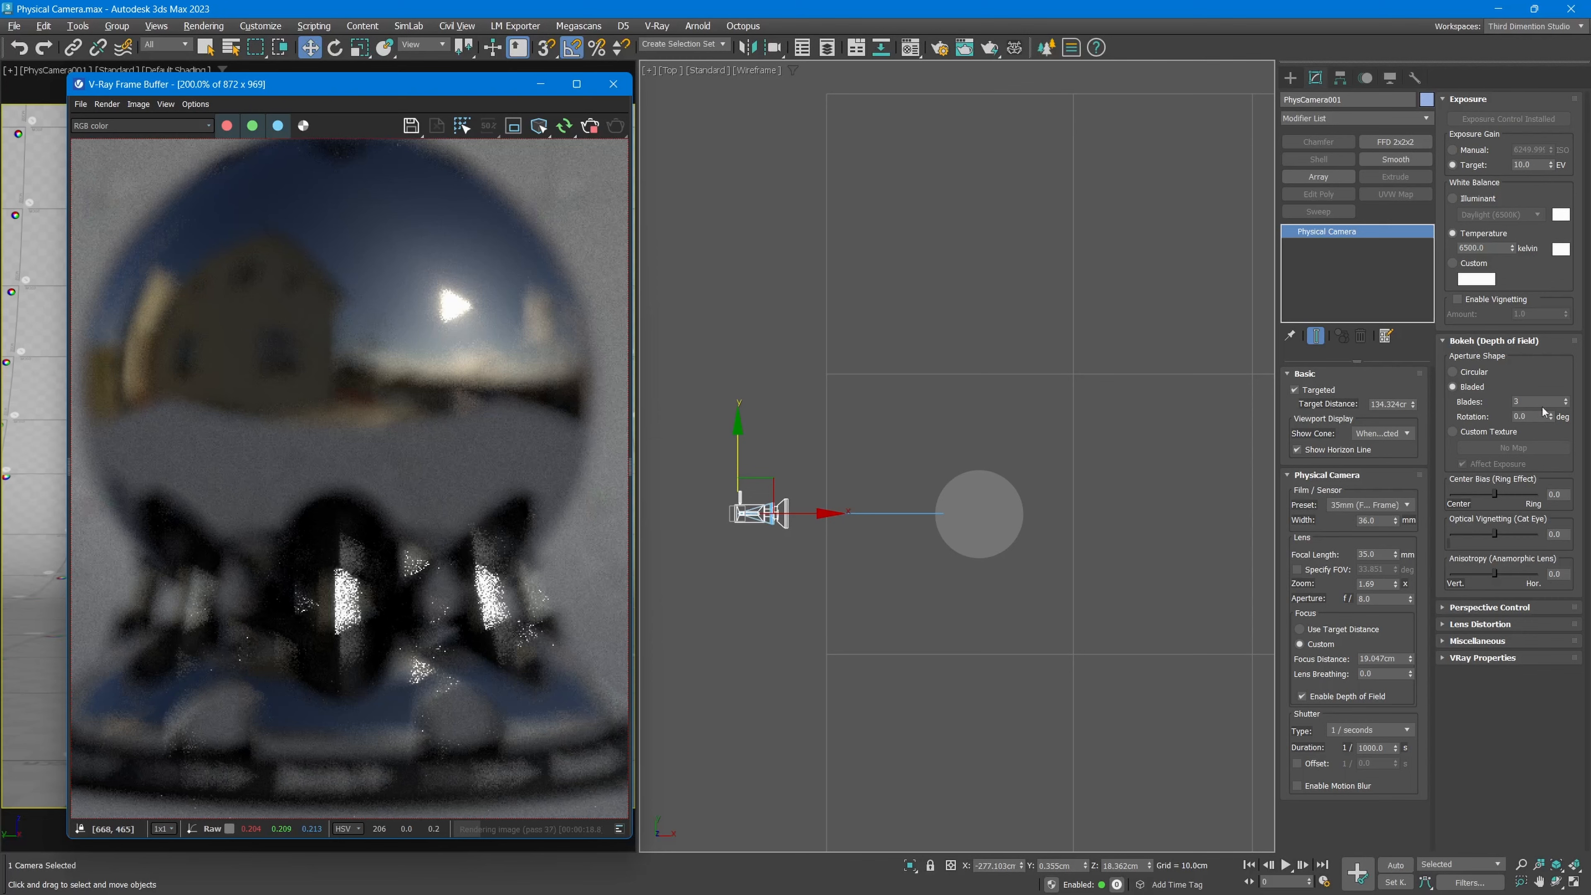
pyautogui.click(1567, 398)
pyautogui.click(1567, 399)
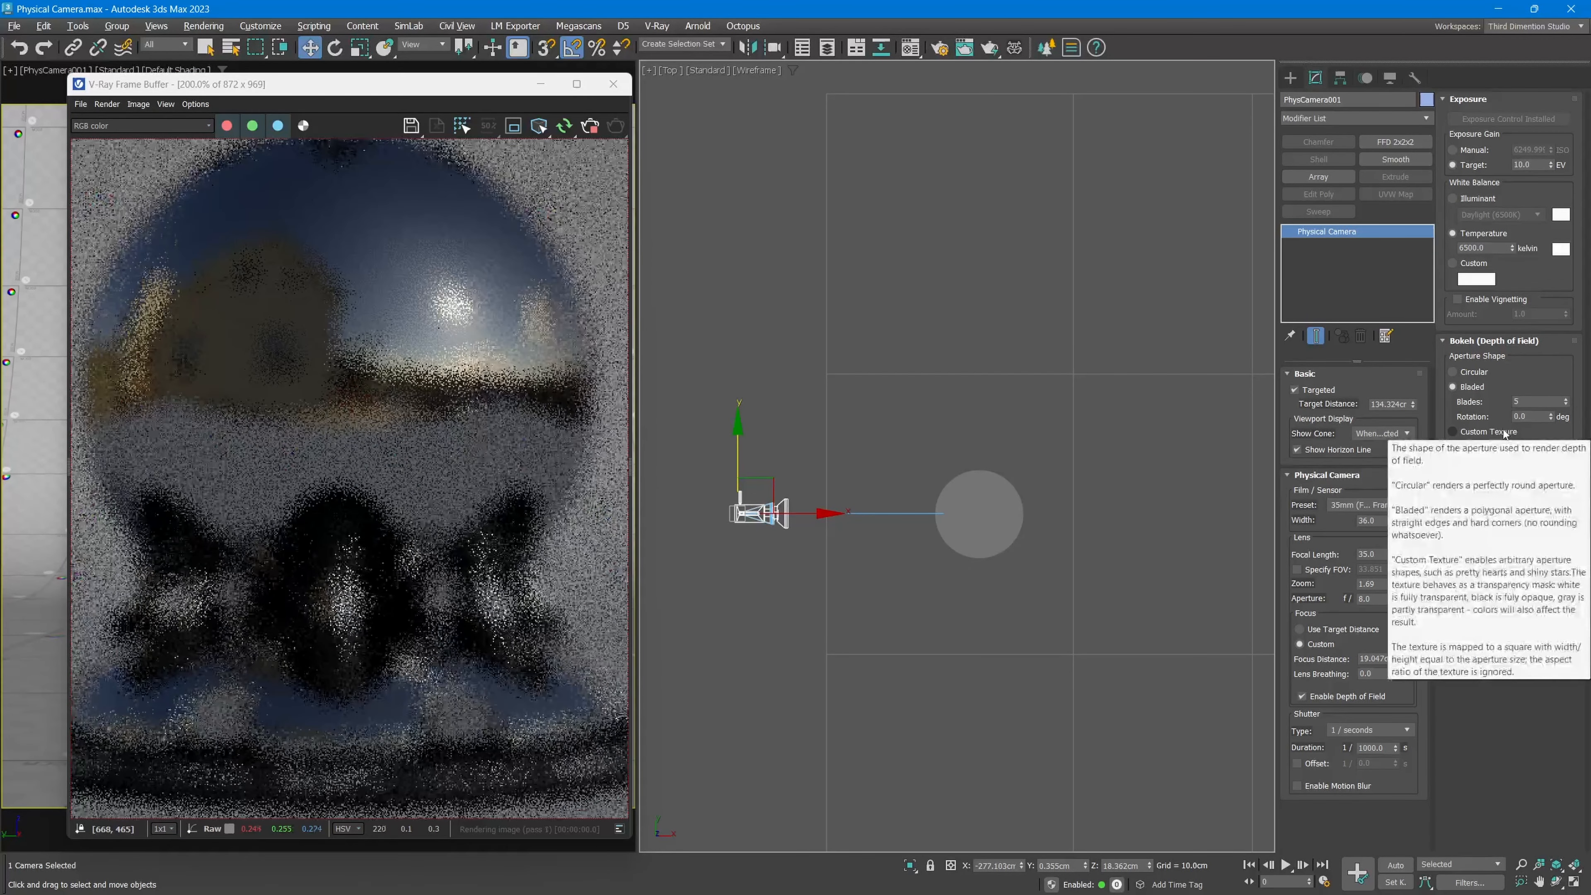
# Disable the camera's depth of field and increase the custom focus distance to about 134.9 cm.
pyautogui.click(1302, 695)
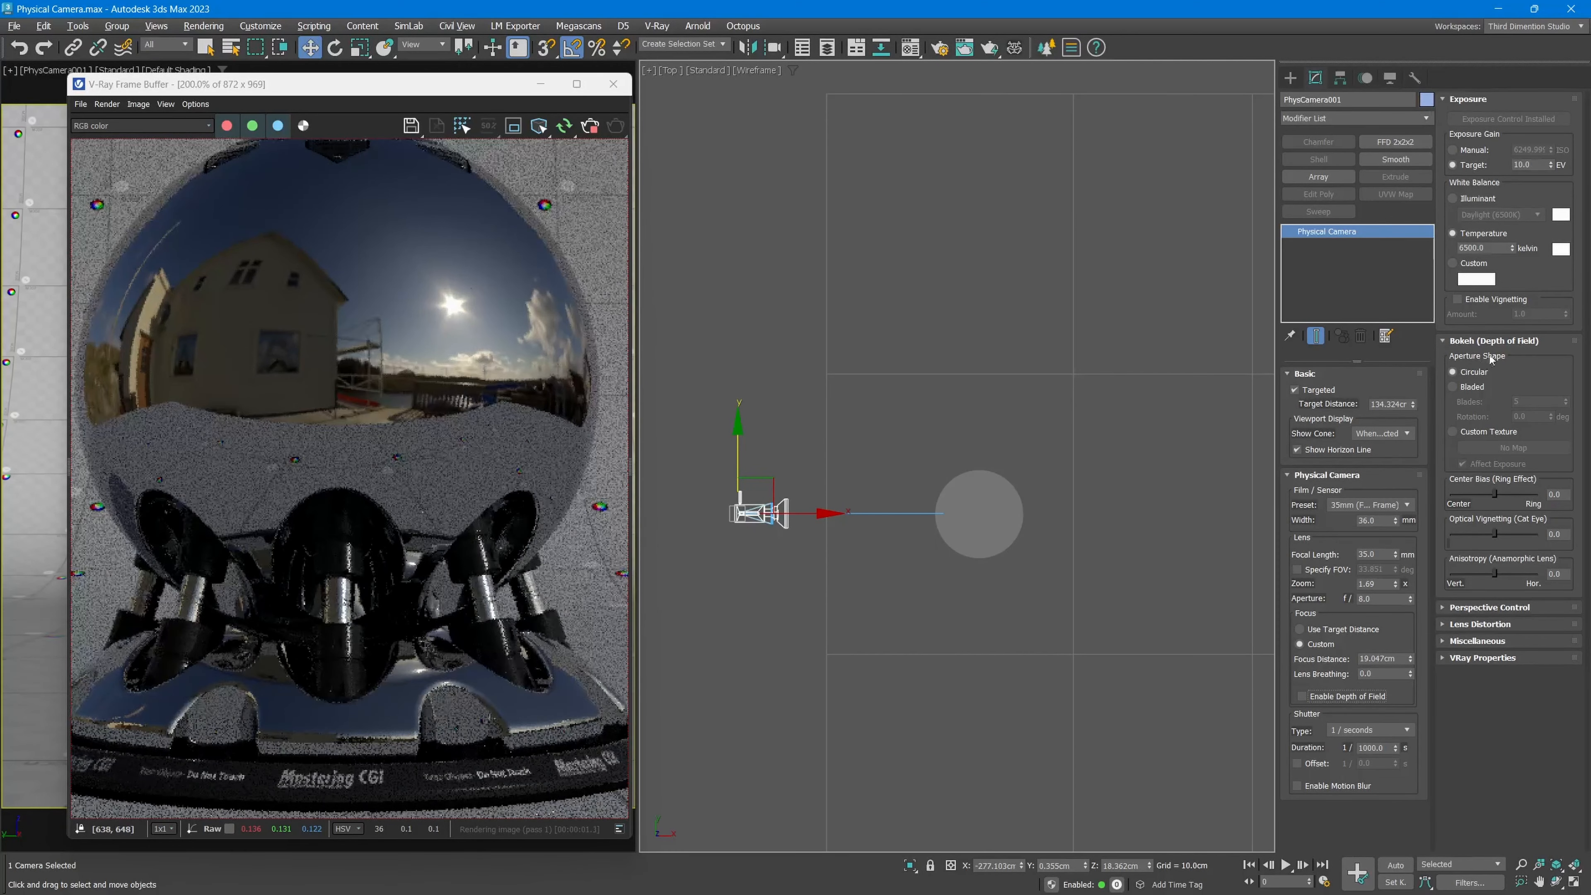
pyautogui.click(1495, 341)
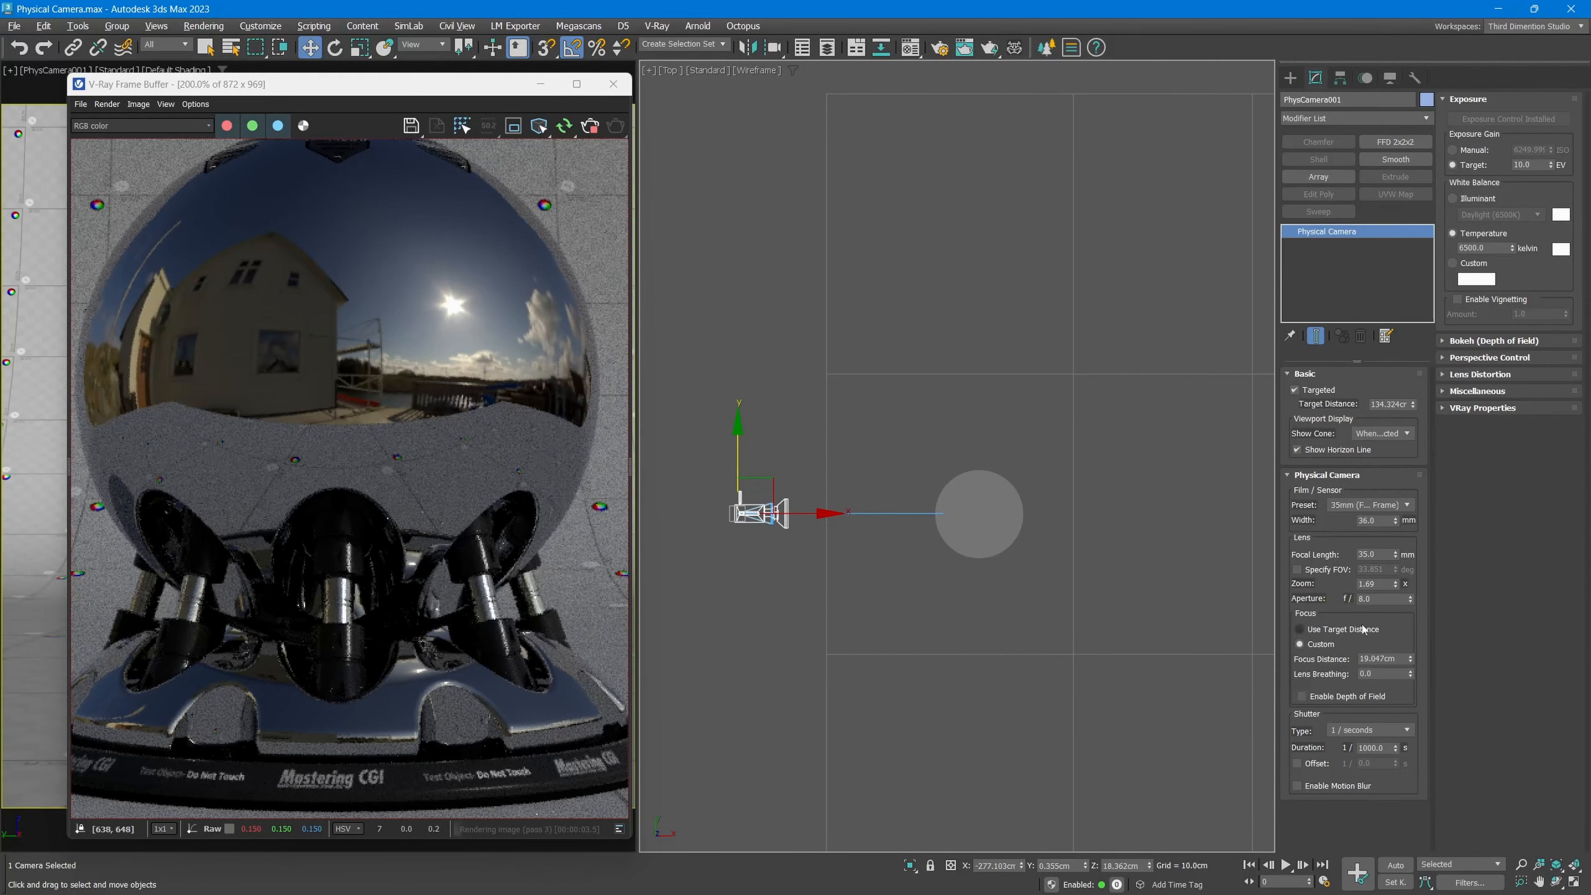
pyautogui.moveTo(1398, 659)
pyautogui.moveTo(1412, 663); pyautogui.dragTo(1420, 276)
pyautogui.scroll(-1, 298, 441)
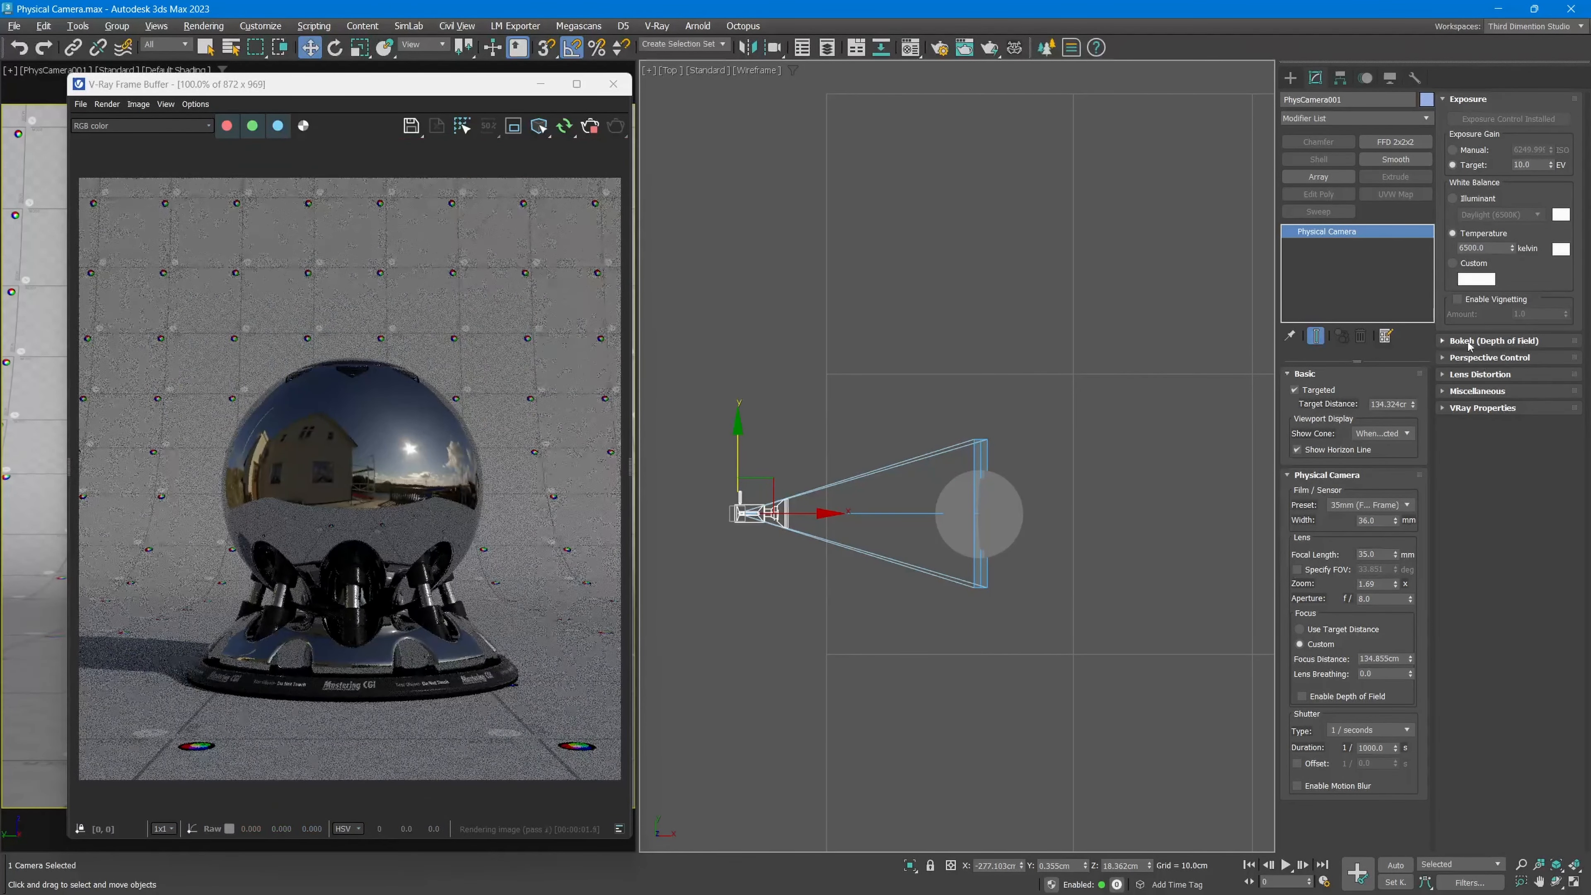
# Expand the Bokeh and Perspective Control settings, and raise the horizontal lens shift to about 1%.
pyautogui.click(1494, 340)
pyautogui.click(1483, 610)
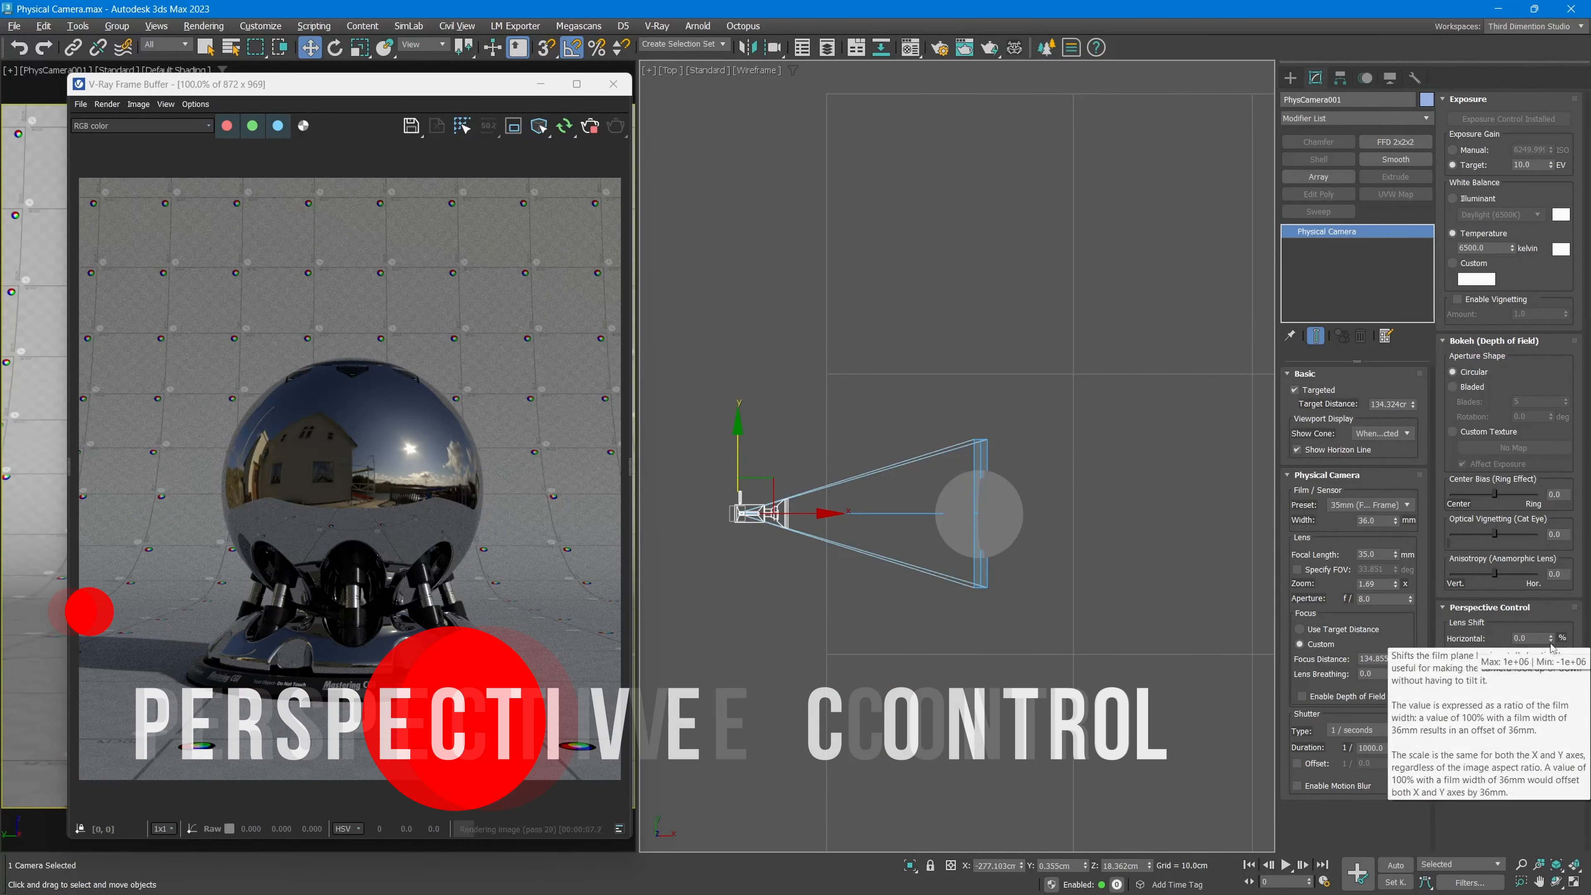
pyautogui.moveTo(1550, 638); pyautogui.dragTo(1552, 576)
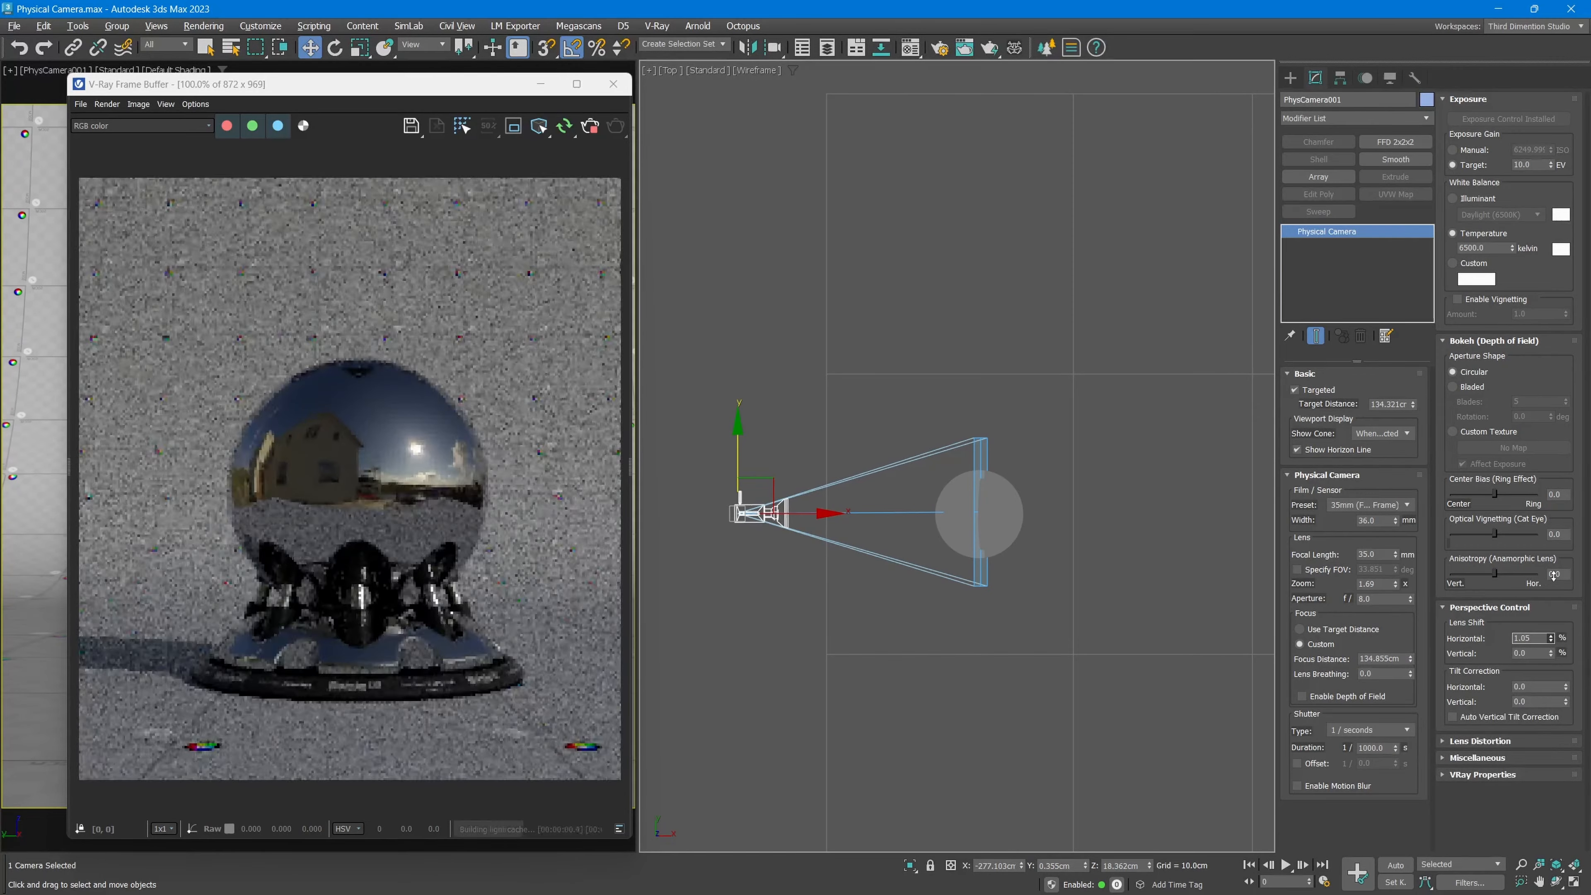
# Try a horizontal lens shift of about 3.3% and a vertical one of about -2.8%, and reset both to 0.
pyautogui.rightClick(1550, 638)
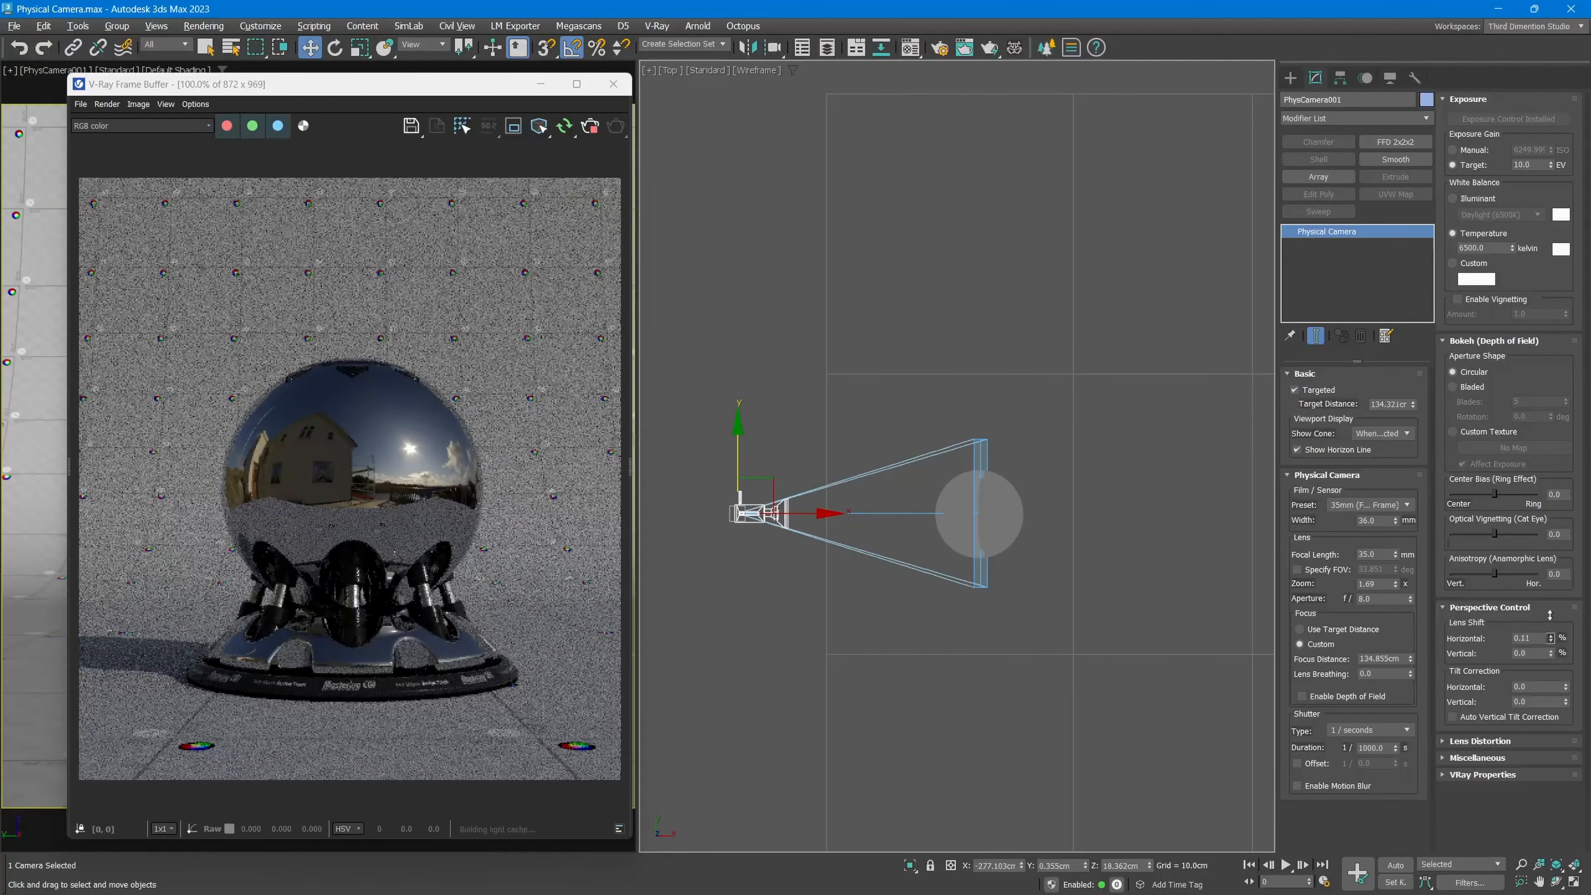
pyautogui.moveTo(1550, 638); pyautogui.dragTo(1535, 434)
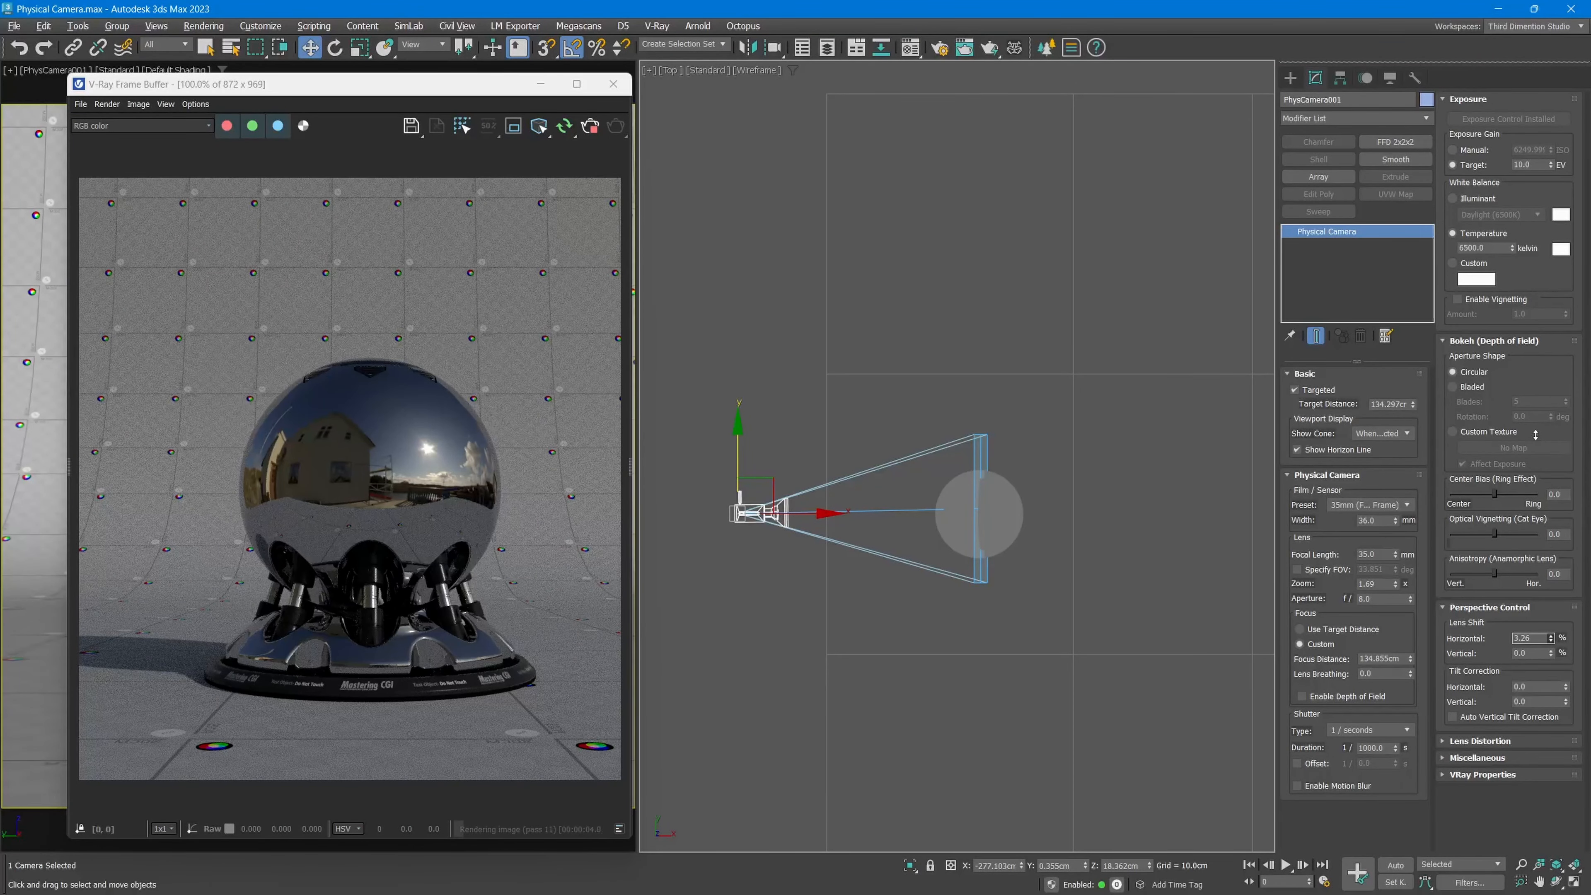
pyautogui.moveTo(1535, 434); pyautogui.dragTo(1536, 529)
pyautogui.moveTo(1551, 652); pyautogui.dragTo(1531, 829)
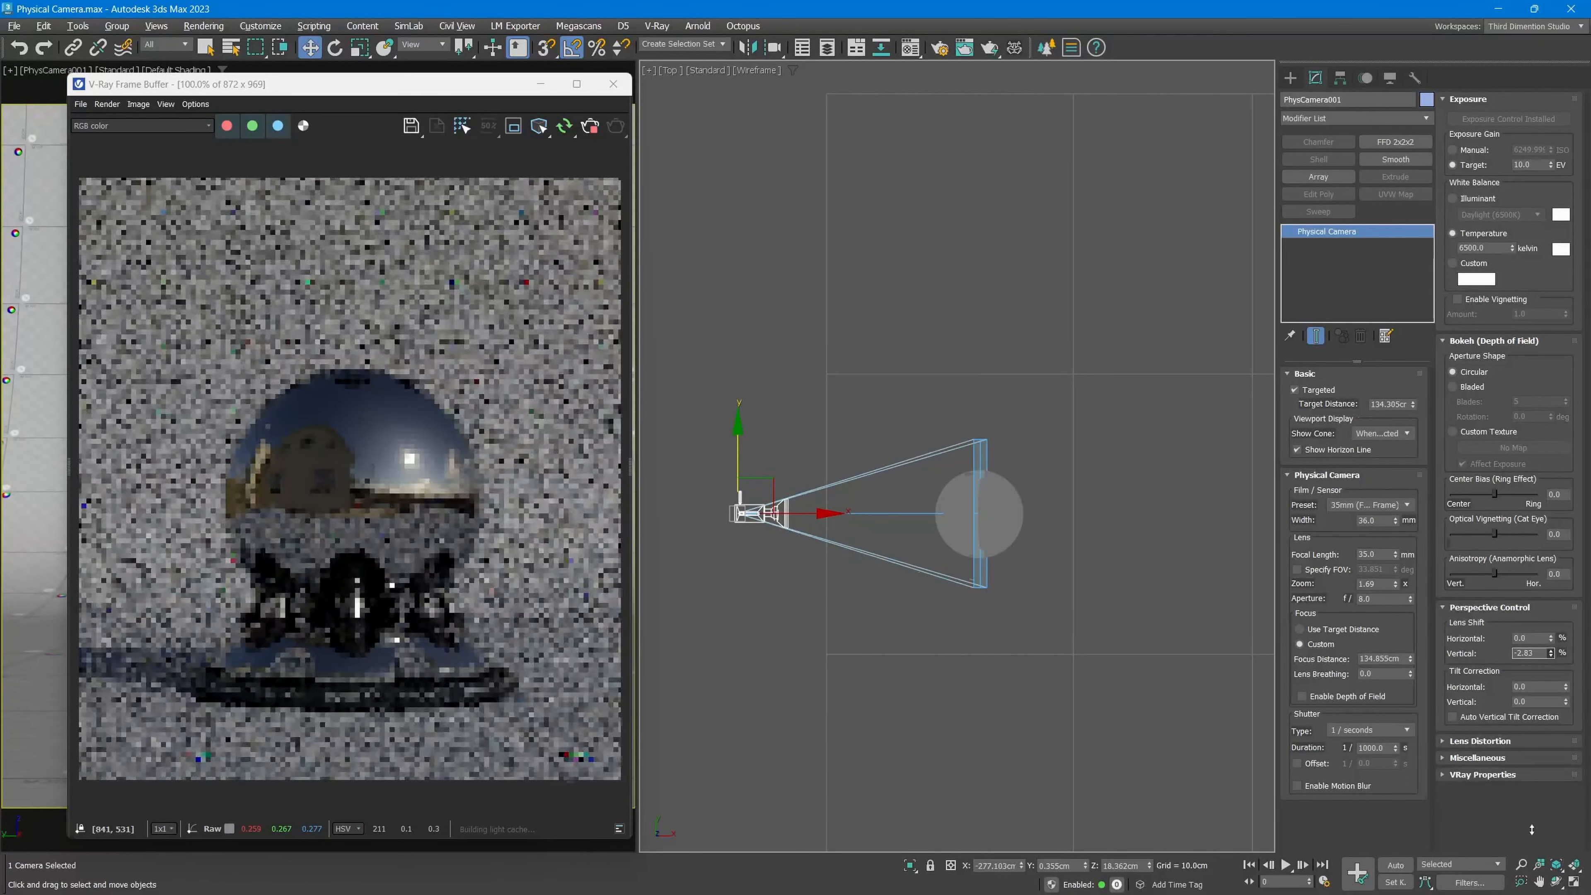
pyautogui.rightClick(1551, 653)
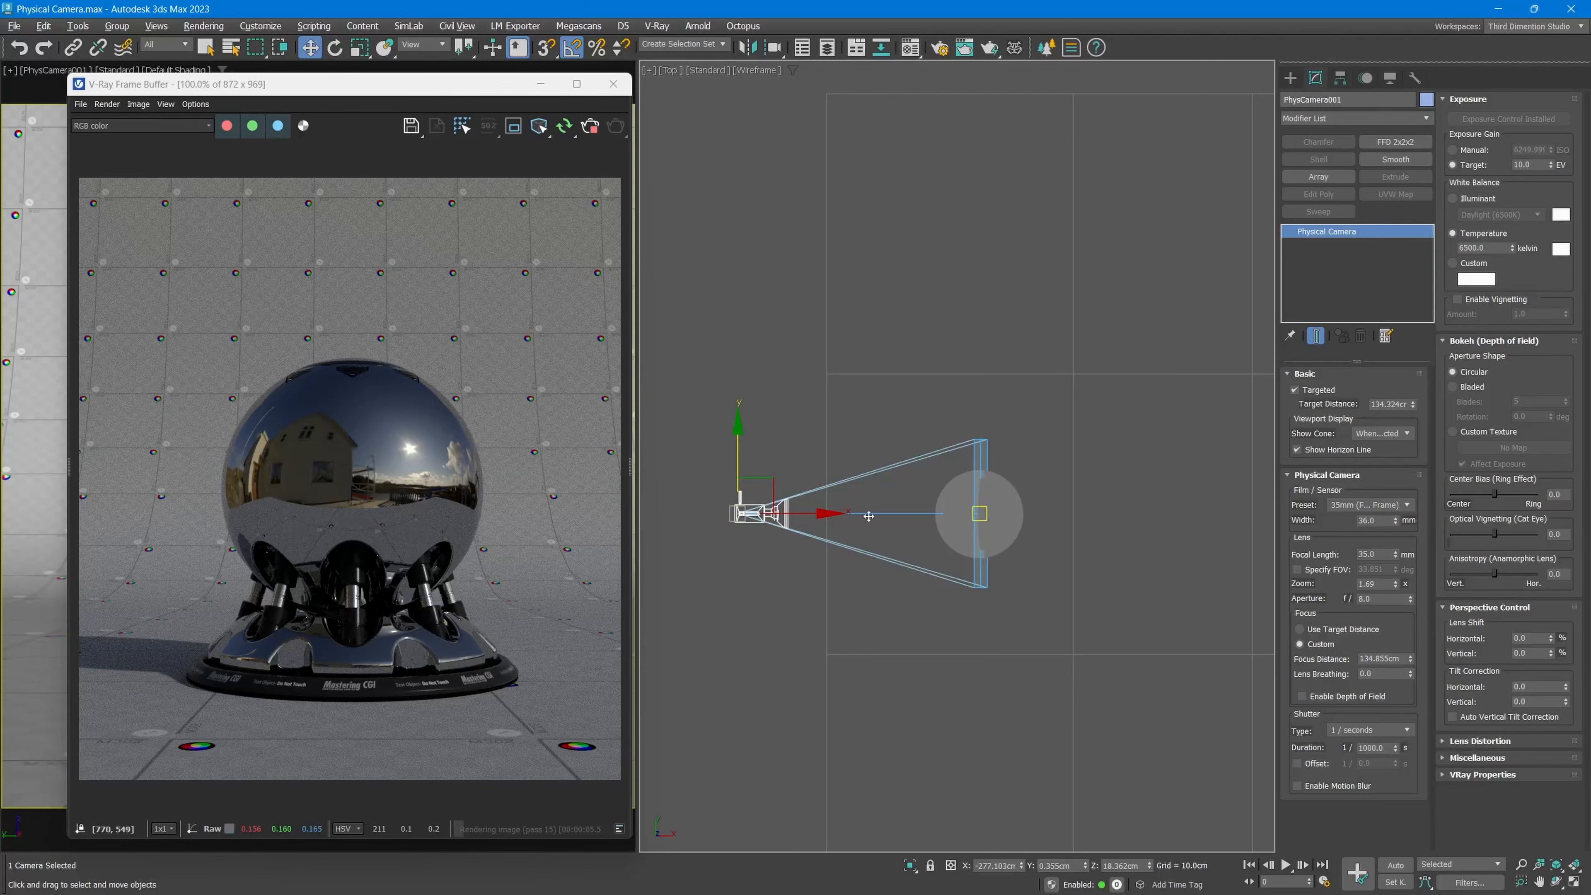
# Try moving the camera together with its target slightly sideways along Y, and undo the move.
pyautogui.moveTo(979, 513); pyautogui.dragTo(892, 513)
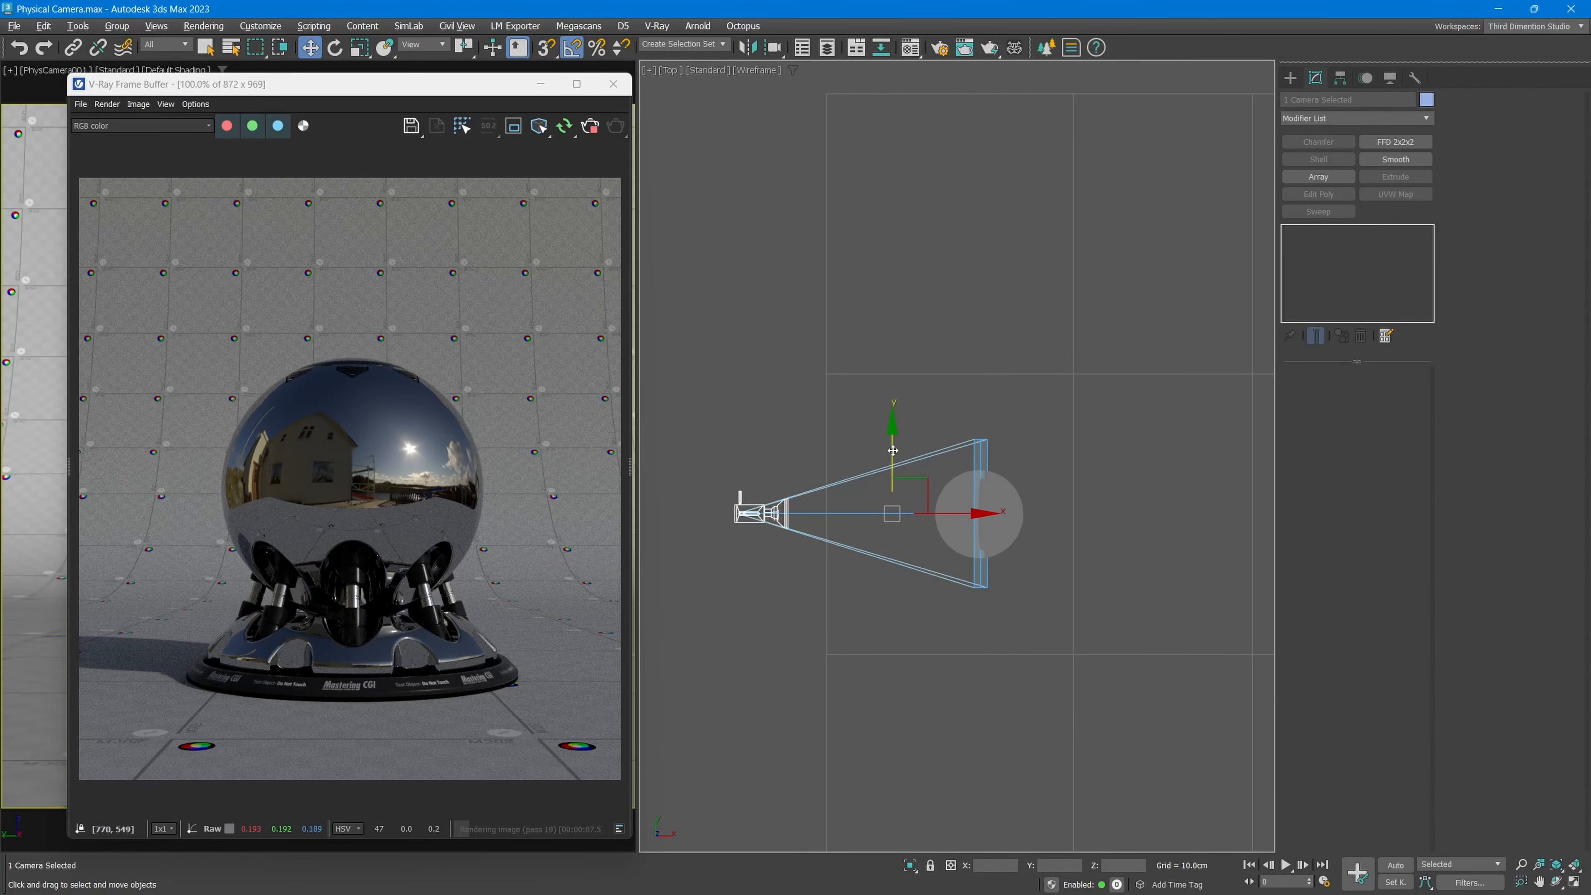
pyautogui.moveTo(892, 450); pyautogui.dragTo(893, 451)
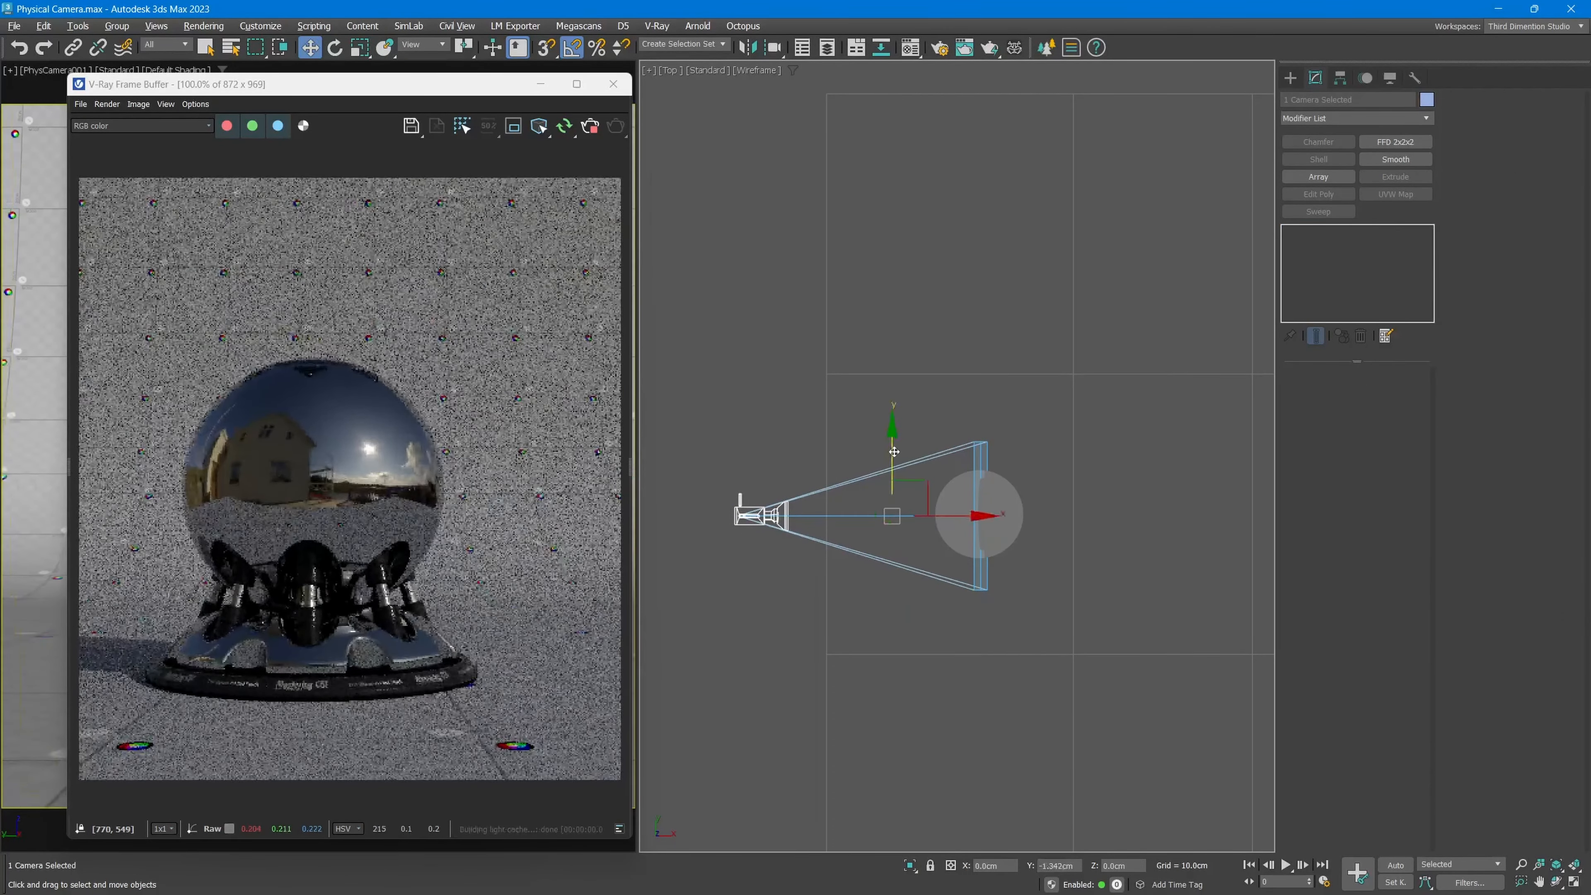
pyautogui.hotkey('ctrl', 'z')
pyautogui.hotkey('ctrl', 'z')
pyautogui.hotkey('ctrl', 'z')
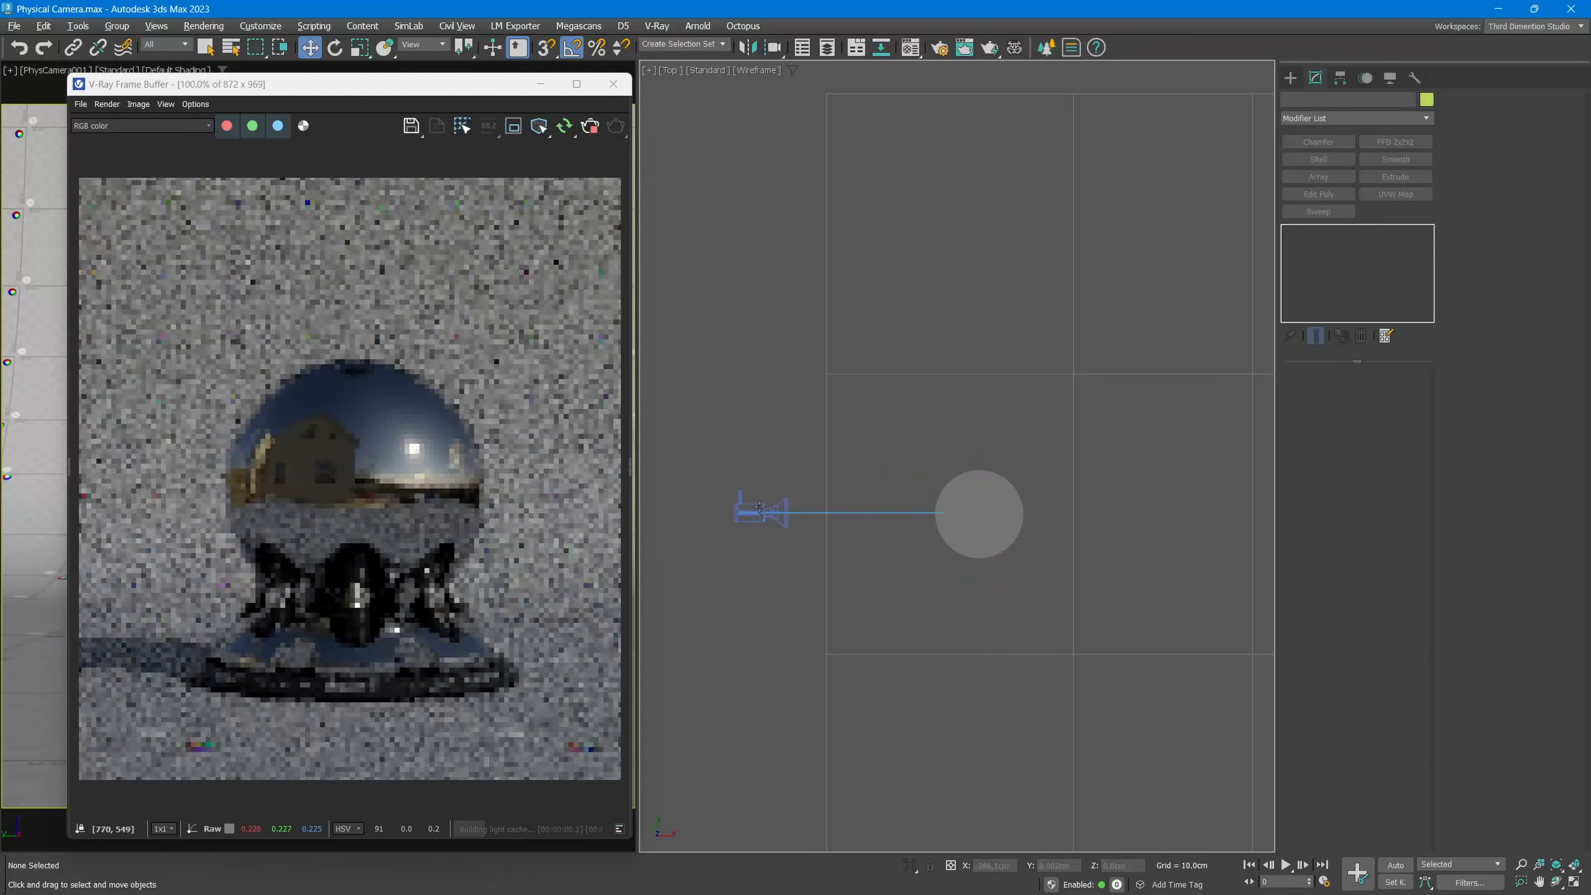
# Move only the camera to about Y -7.8 cm, try a horizontal tilt correction of about -0.44, and reset the tilt to 0.
pyautogui.click(759, 506)
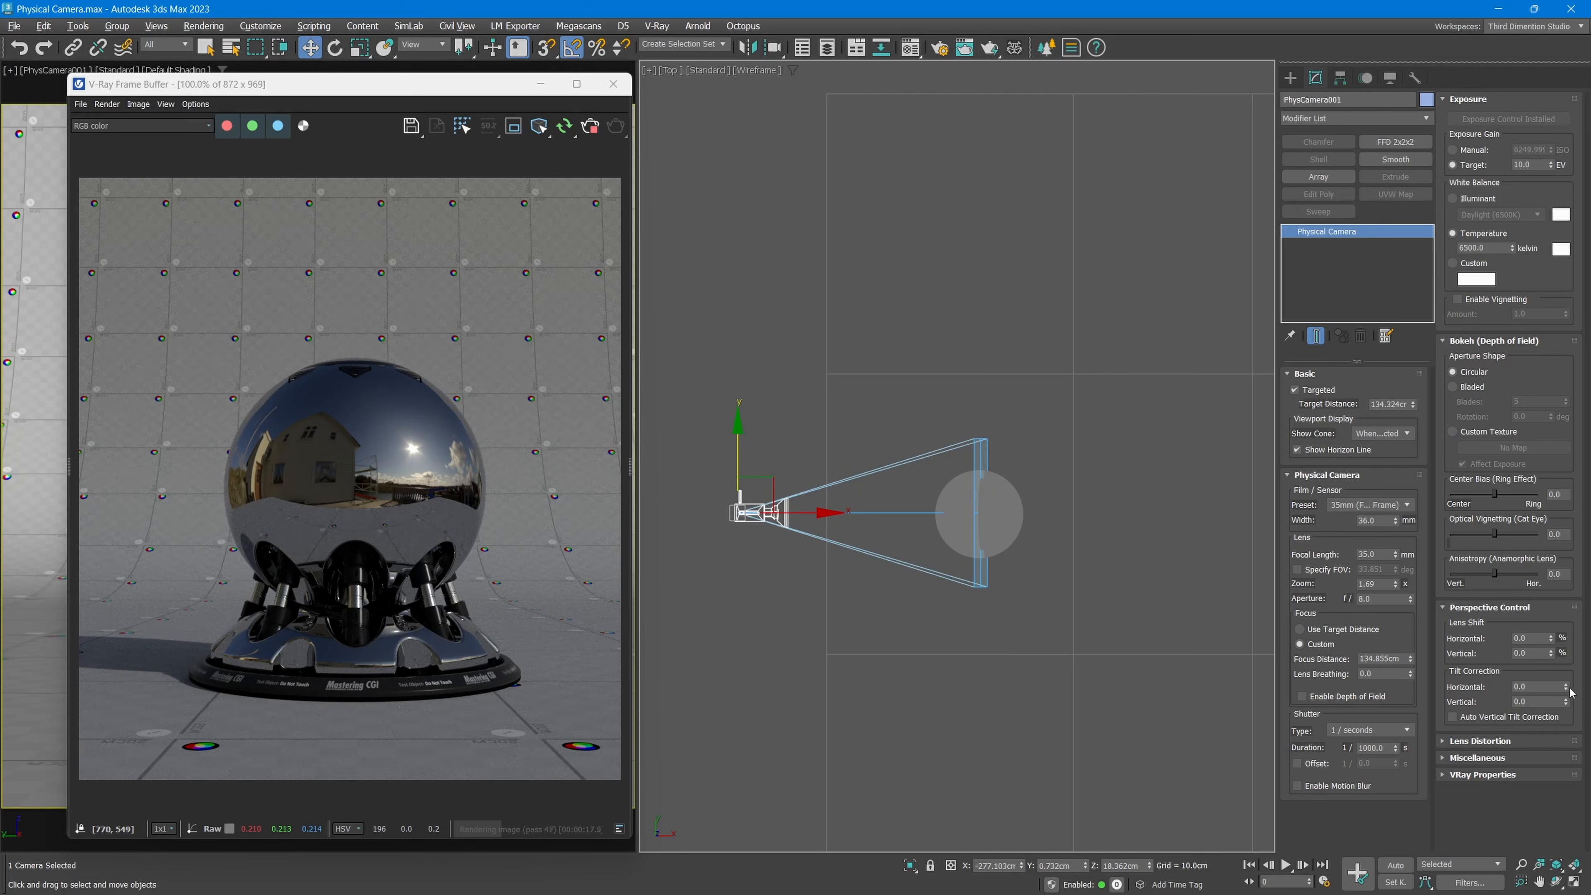
pyautogui.moveTo(736, 453); pyautogui.dragTo(736, 468)
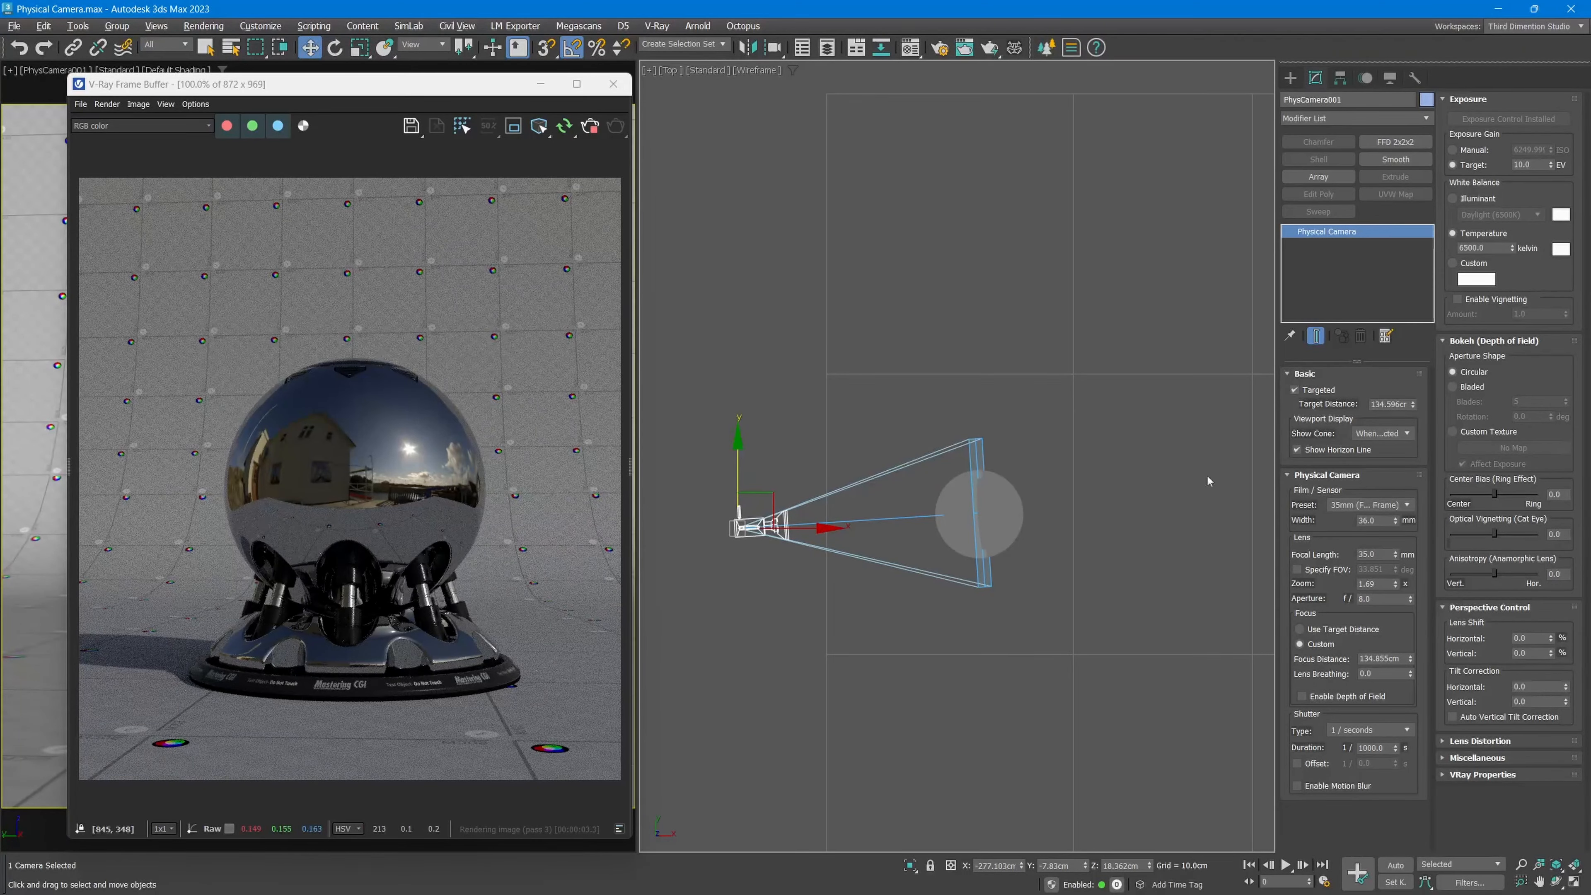
pyautogui.moveTo(1565, 687); pyautogui.dragTo(1567, 711)
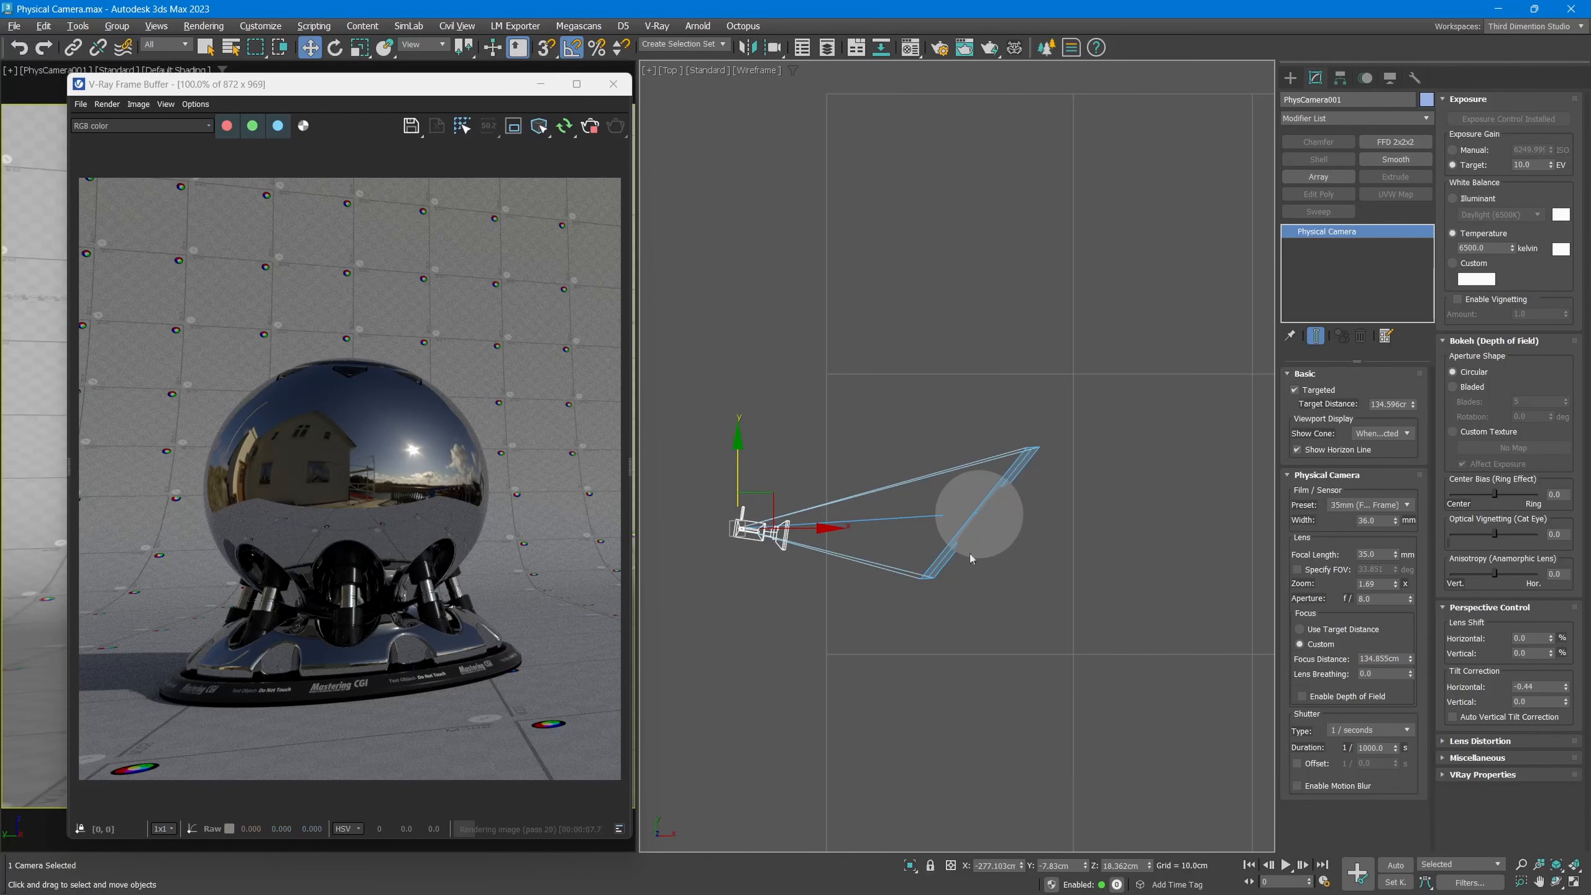
pyautogui.rightClick(1565, 686)
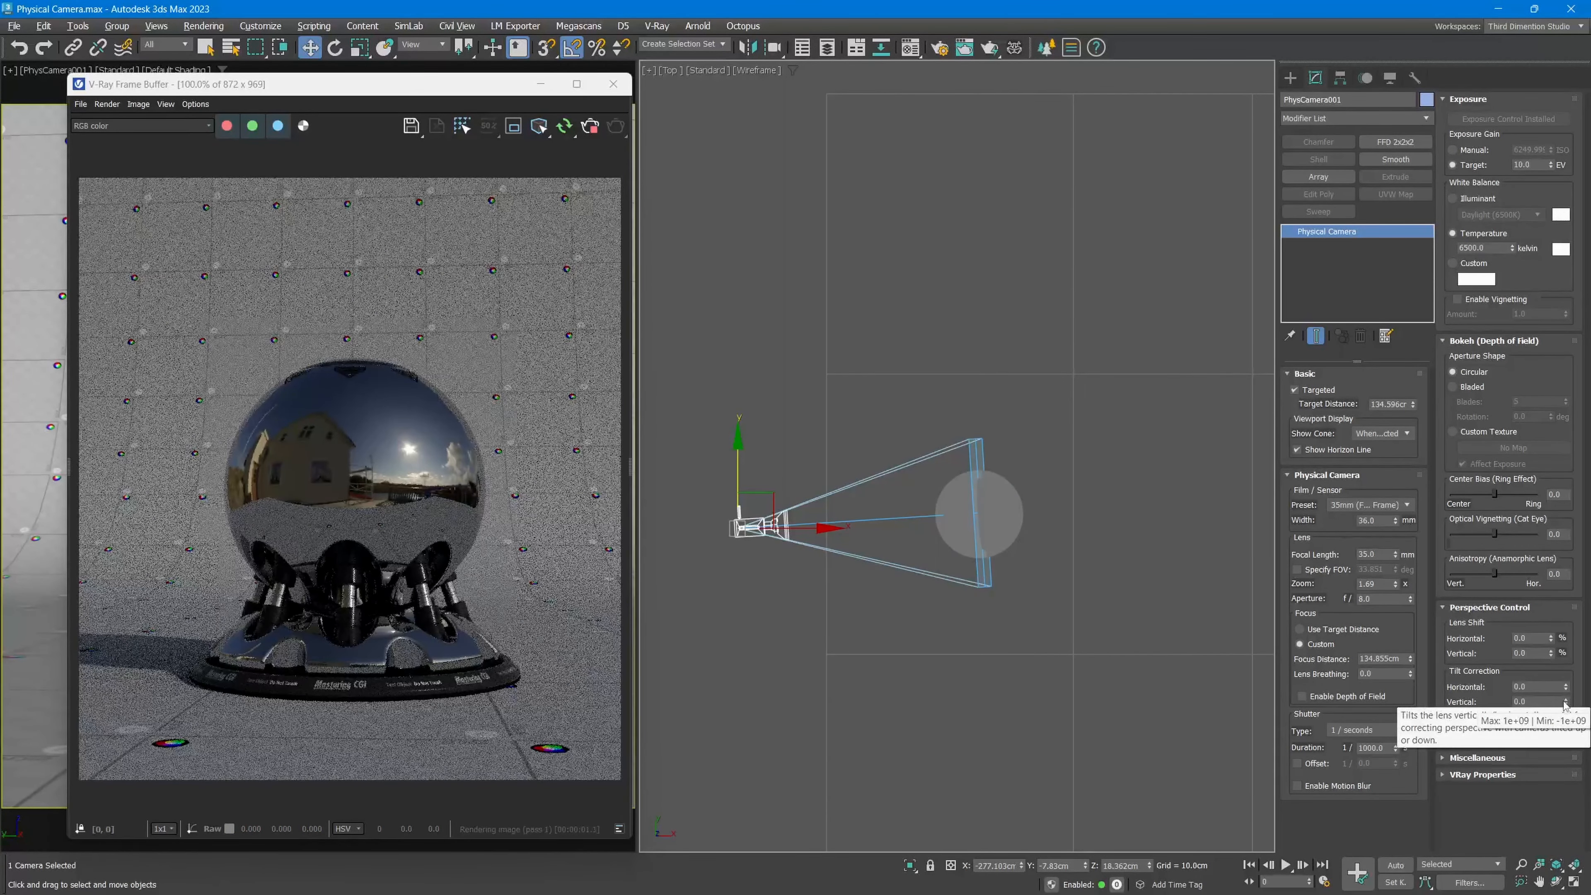
# Move the camera far back from the model and below it, to about X -630 cm and Z -32 cm.
pyautogui.moveTo(919, 557); pyautogui.dragTo(976, 534, button='middle')
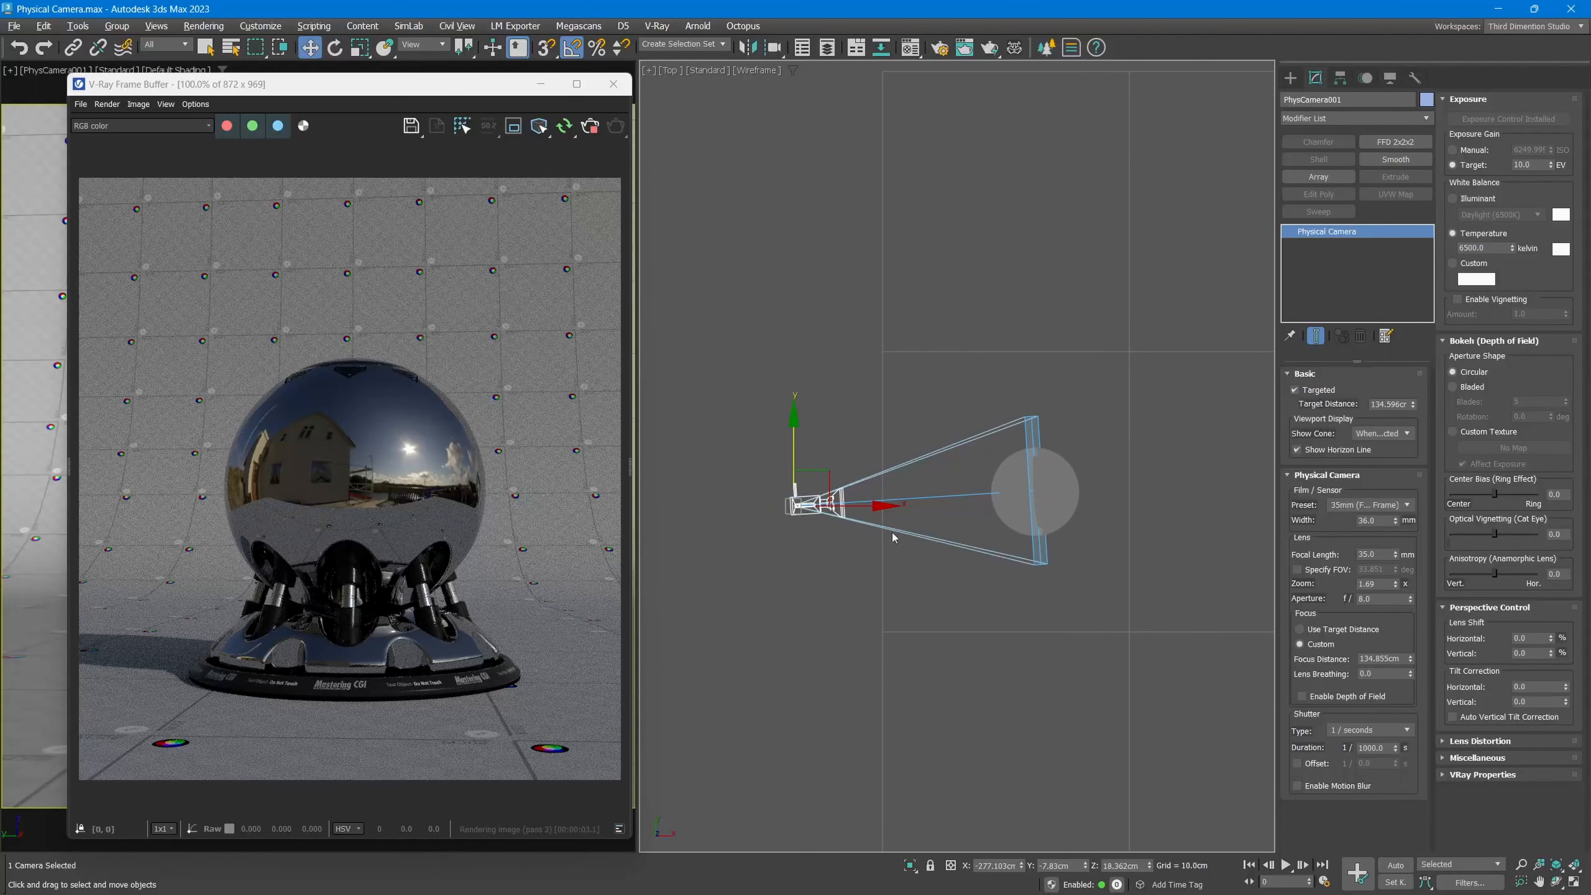
pyautogui.moveTo(865, 506); pyautogui.dragTo(141, 500)
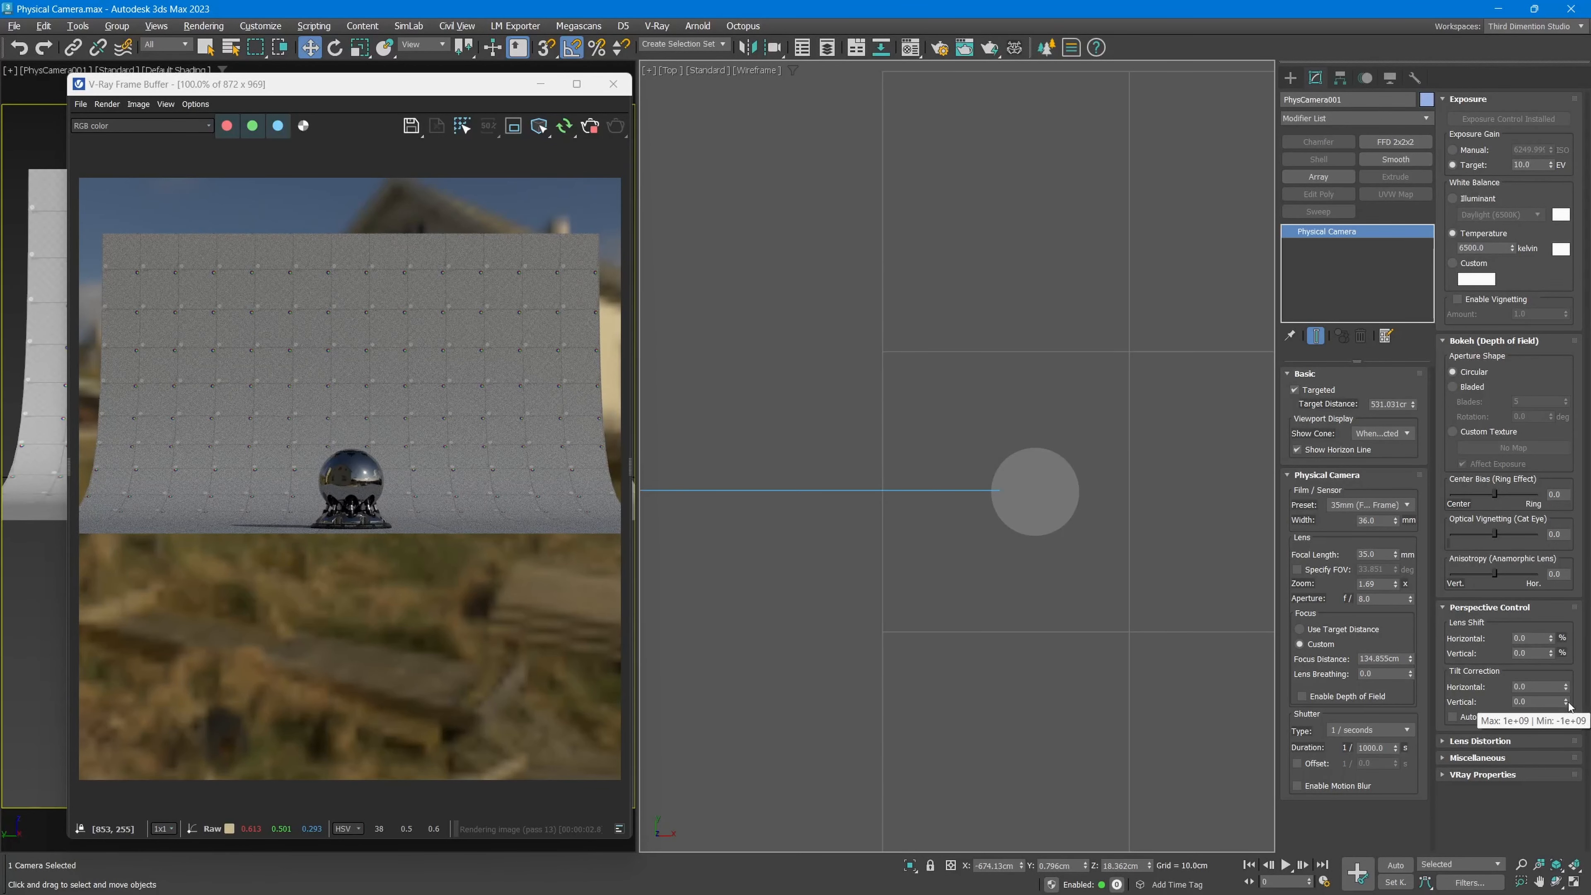
pyautogui.moveTo(1022, 542); pyautogui.dragTo(1036, 540, button='middle')
pyautogui.press('f')
pyautogui.moveTo(1171, 827); pyautogui.dragTo(1080, 526, button='middle')
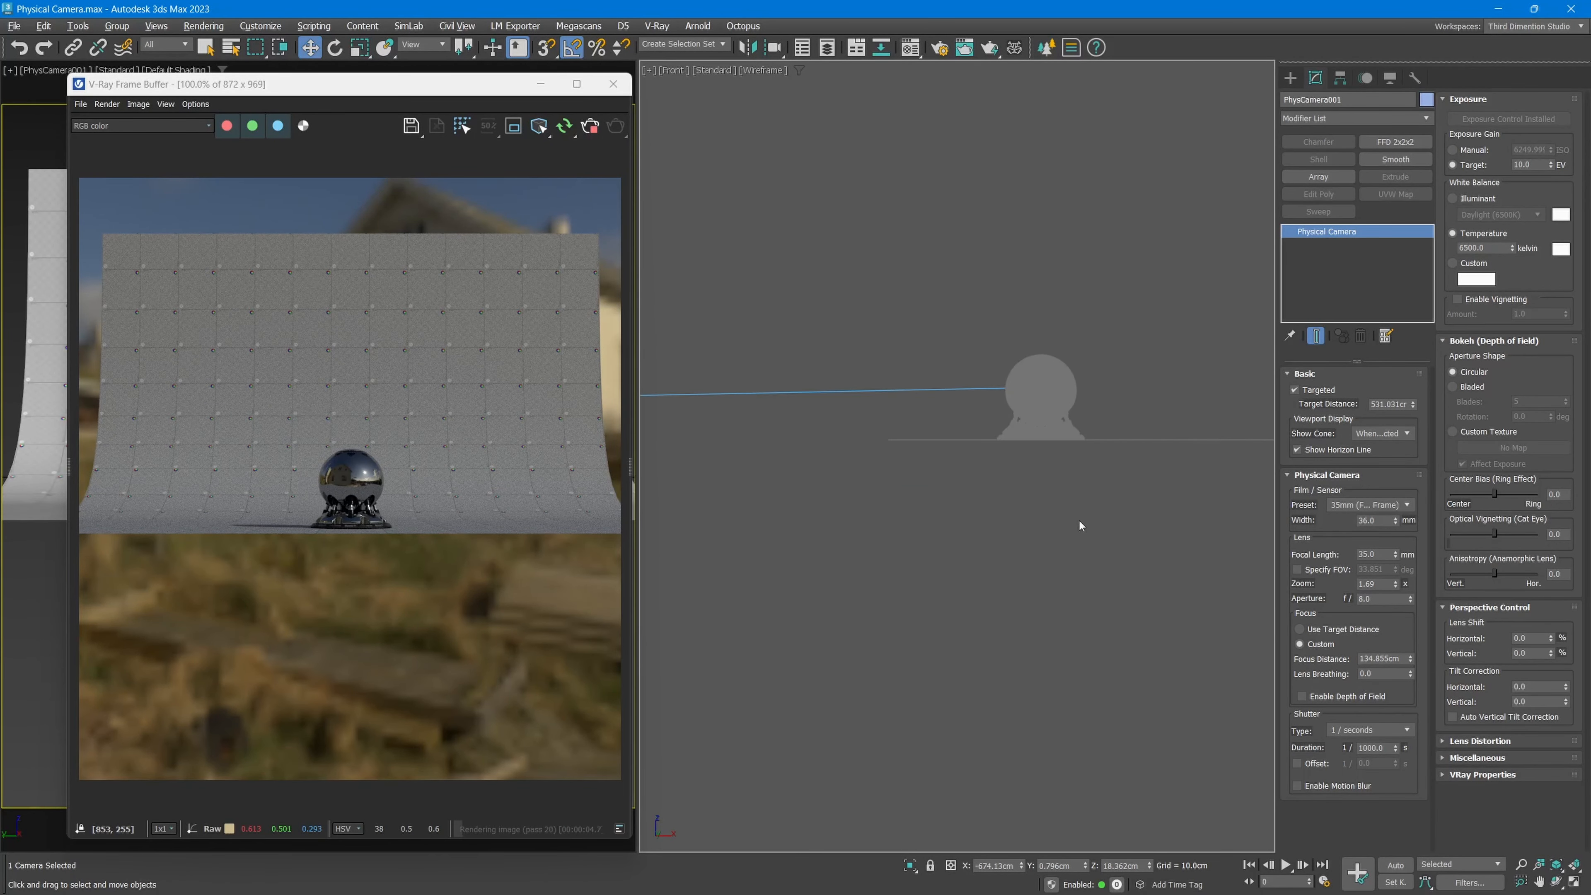
pyautogui.moveTo(821, 492); pyautogui.dragTo(1097, 540, button='middle')
pyautogui.scroll(-1, 1098, 540)
pyautogui.scroll(-1, 727, 479)
pyautogui.moveTo(727, 479); pyautogui.dragTo(794, 480, button='middle')
pyautogui.moveTo(703, 388); pyautogui.dragTo(758, 422)
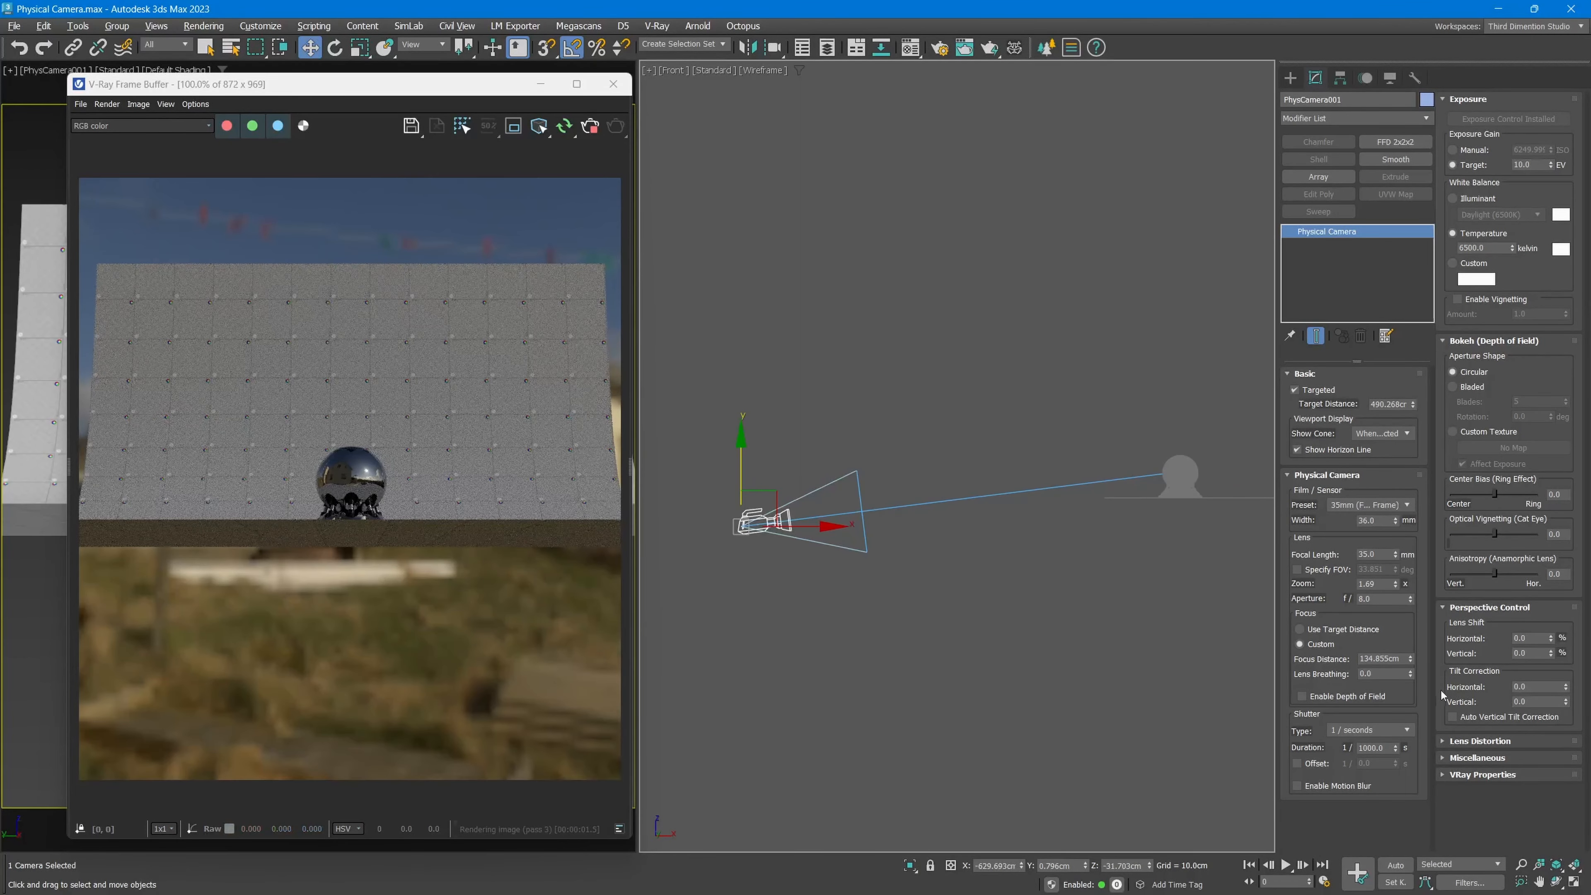
# Try a vertical tilt correction of about 0.17, reset it to 0, and enable Auto Vertical Tilt Correction.
pyautogui.moveTo(1566, 703); pyautogui.dragTo(1568, 691)
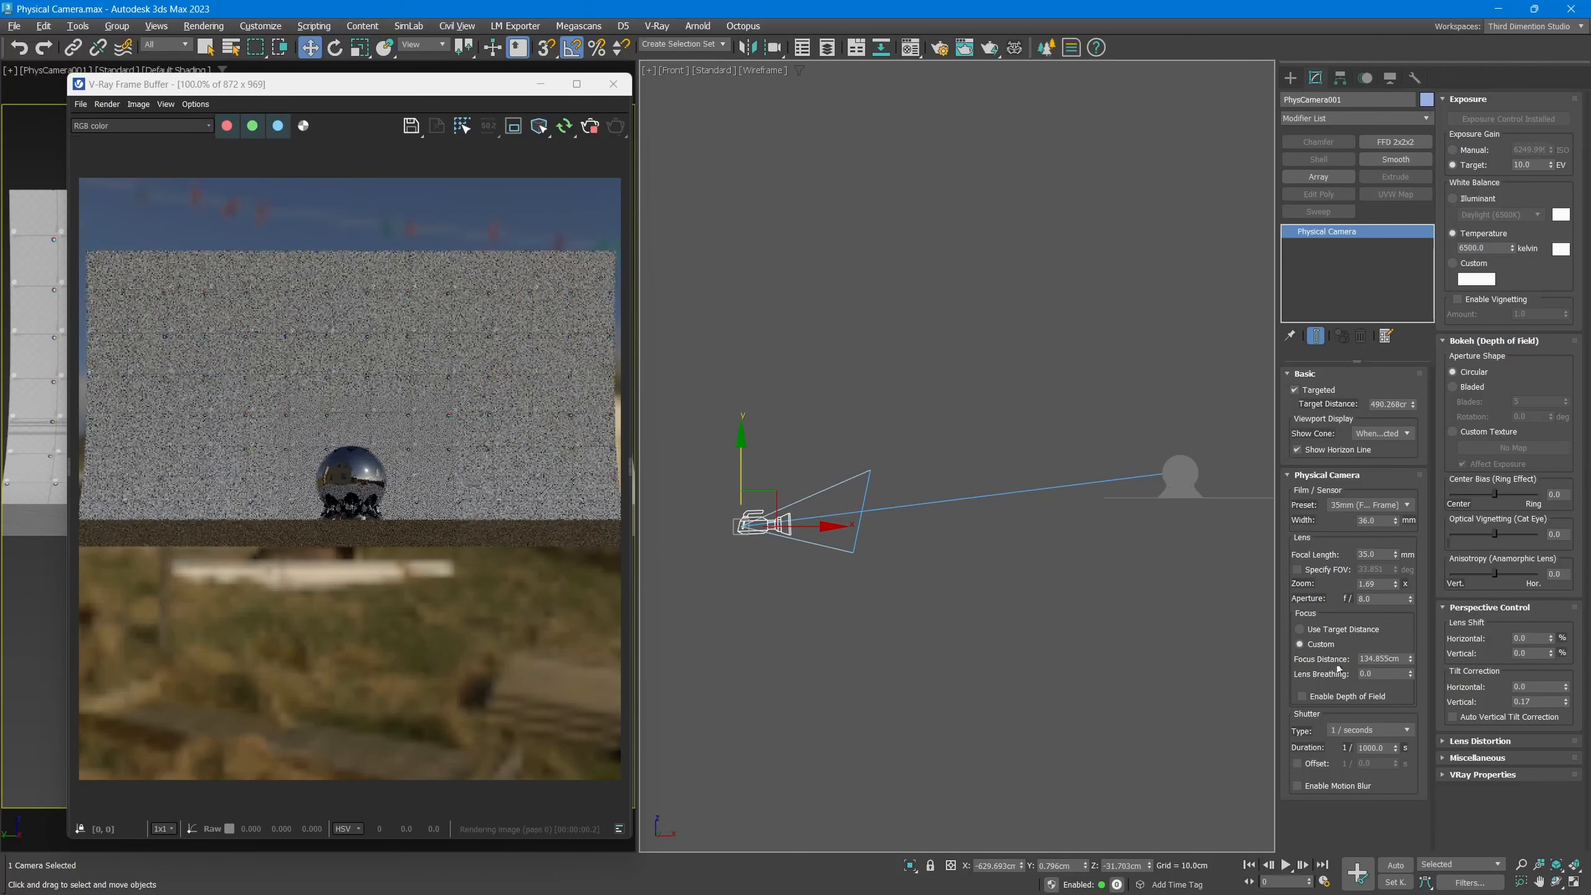
pyautogui.rightClick(1566, 701)
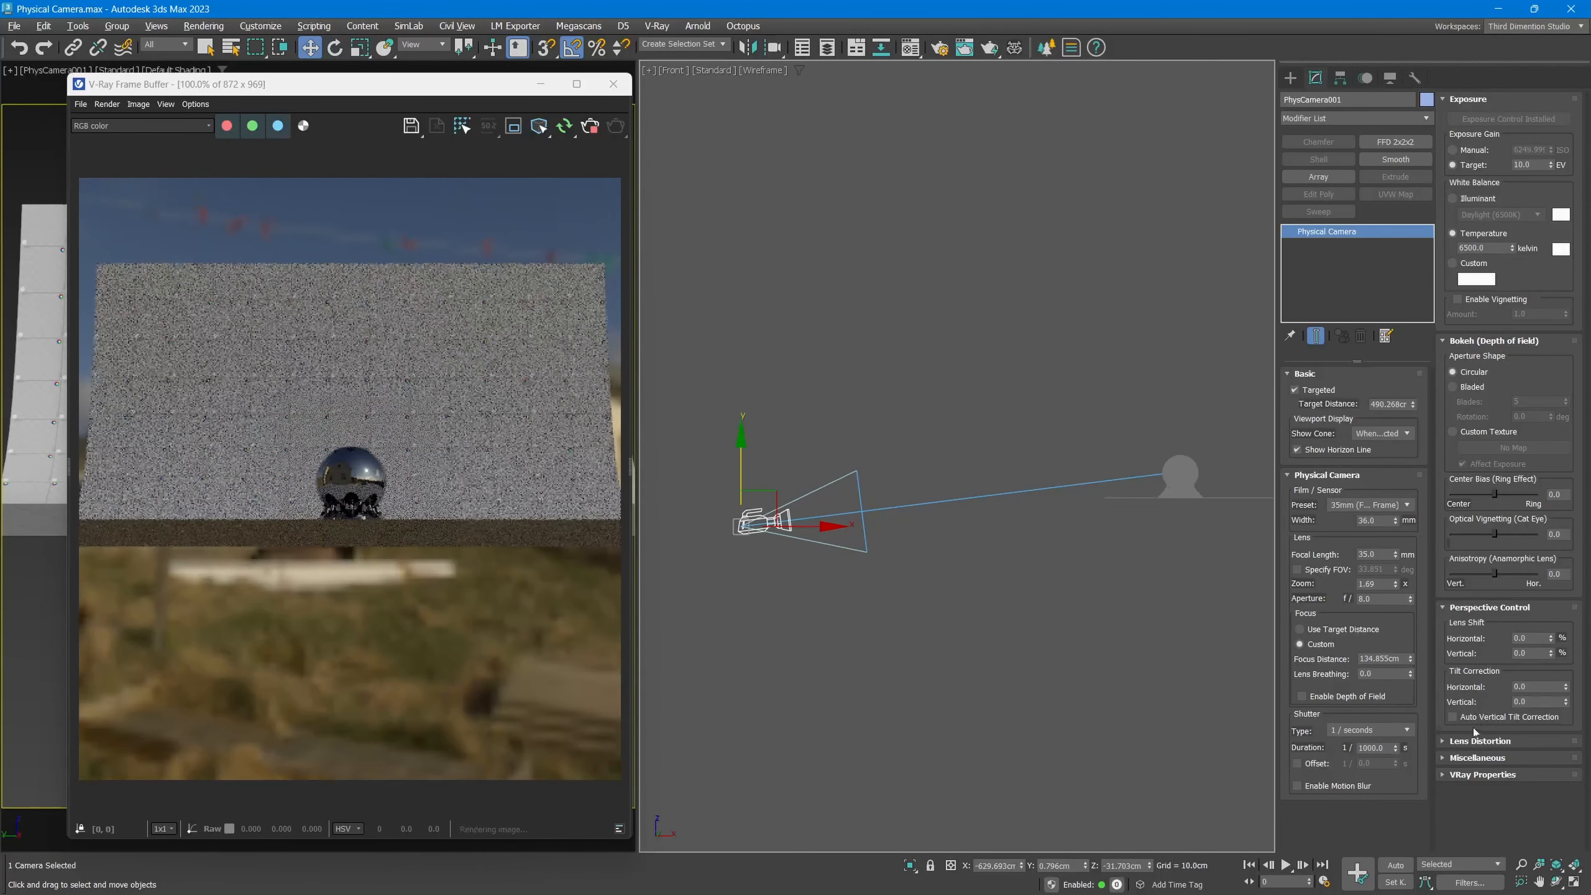
pyautogui.click(1490, 718)
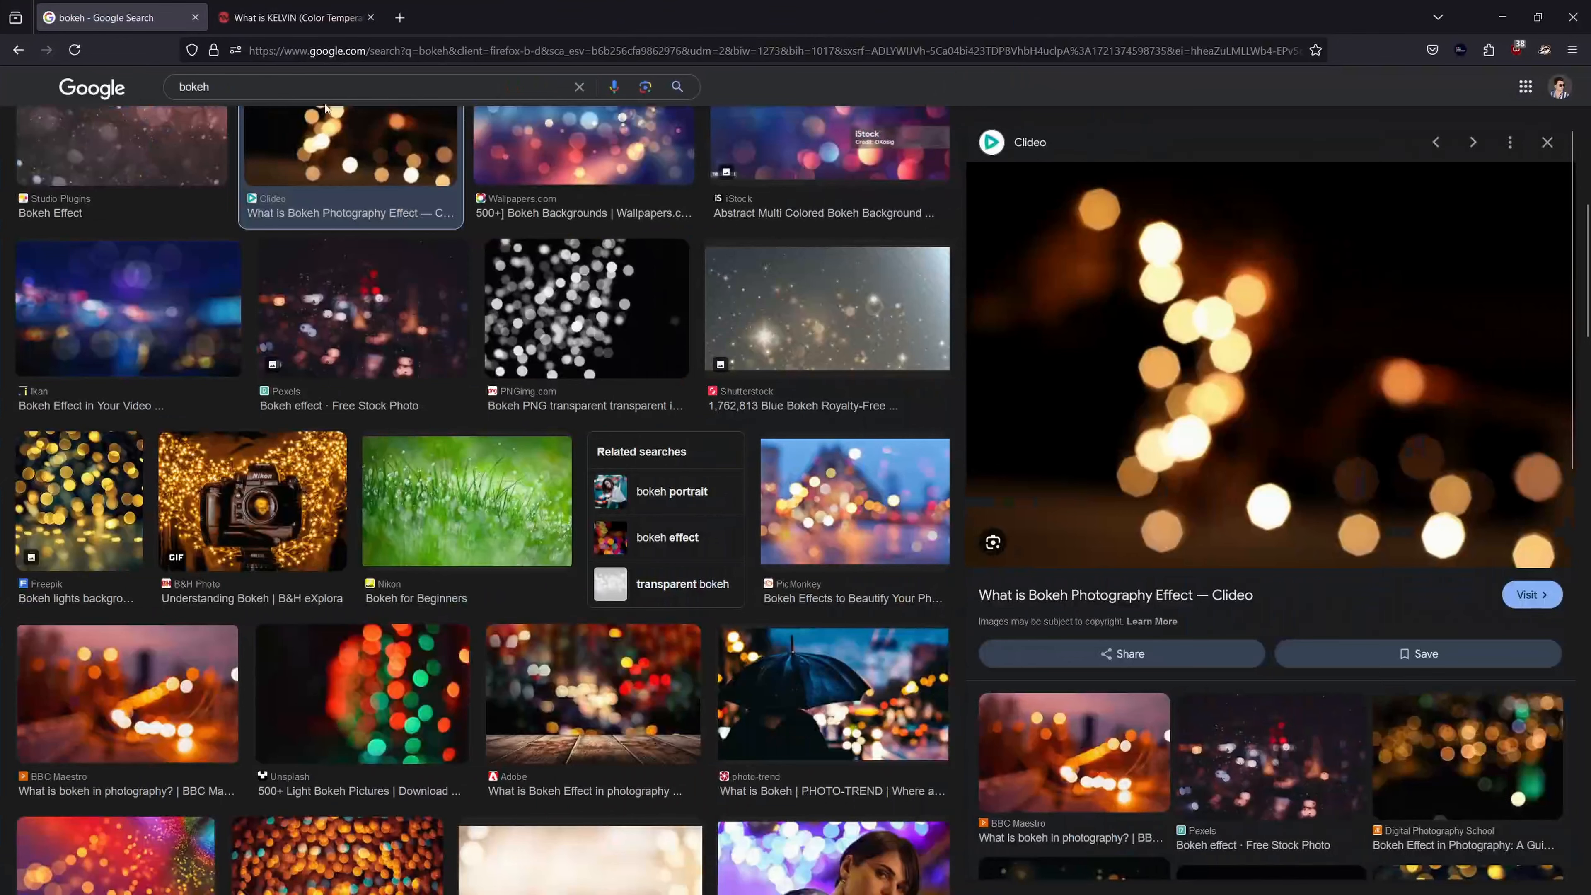
# Switch to the browser and search Google Images for "architecture photography".
pyautogui.moveTo(300, 90); pyautogui.dragTo(93, 99)
pyautogui.write('ar')
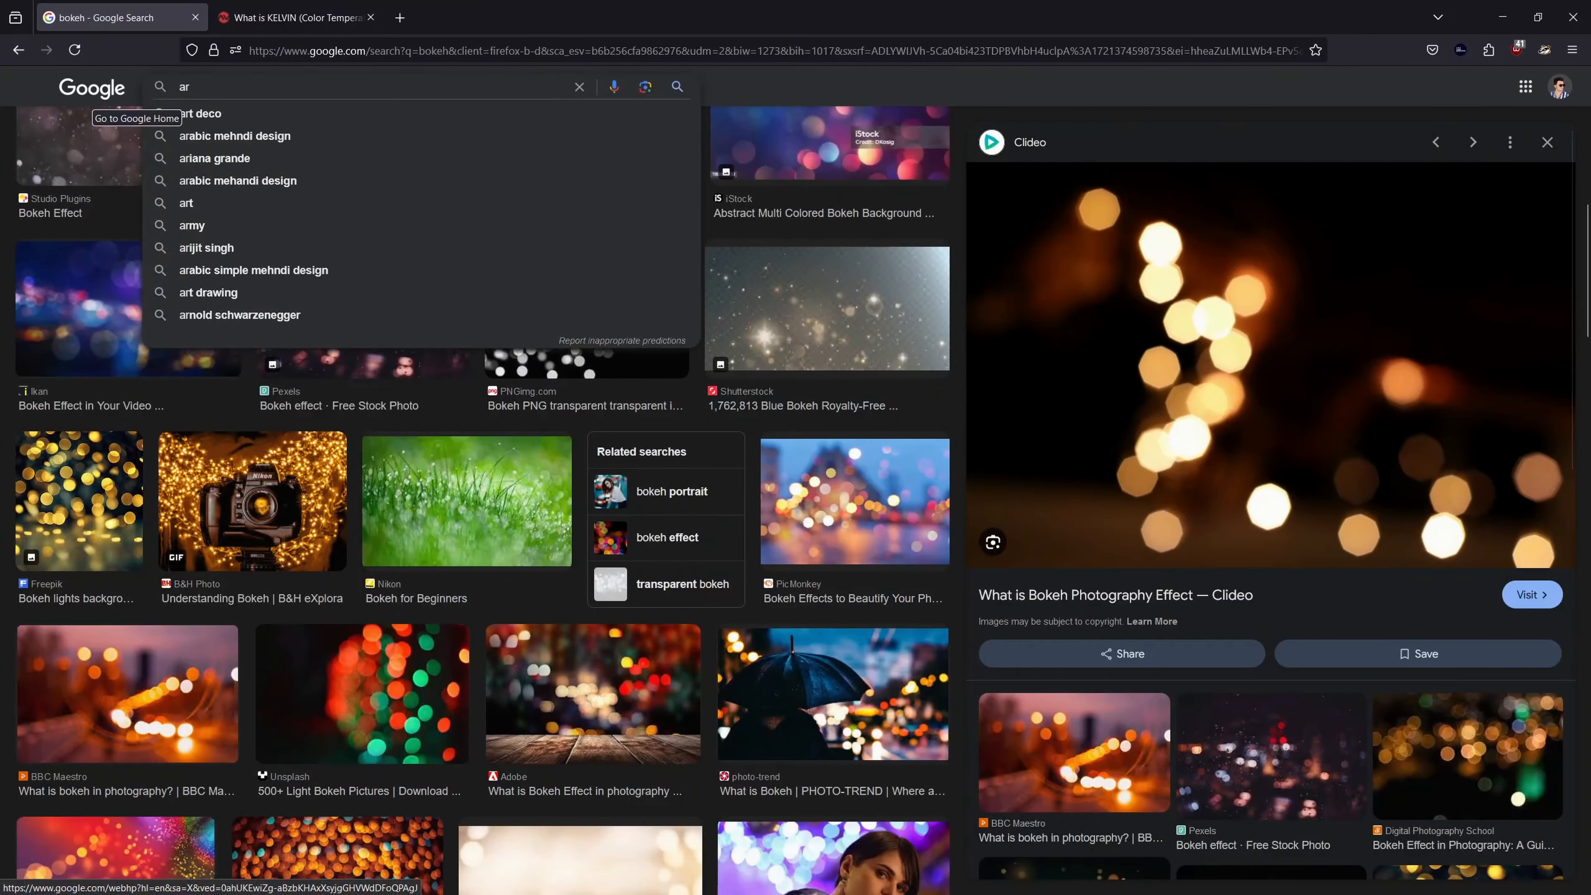
pyautogui.write('chitecture photography')
pyautogui.press('Return')
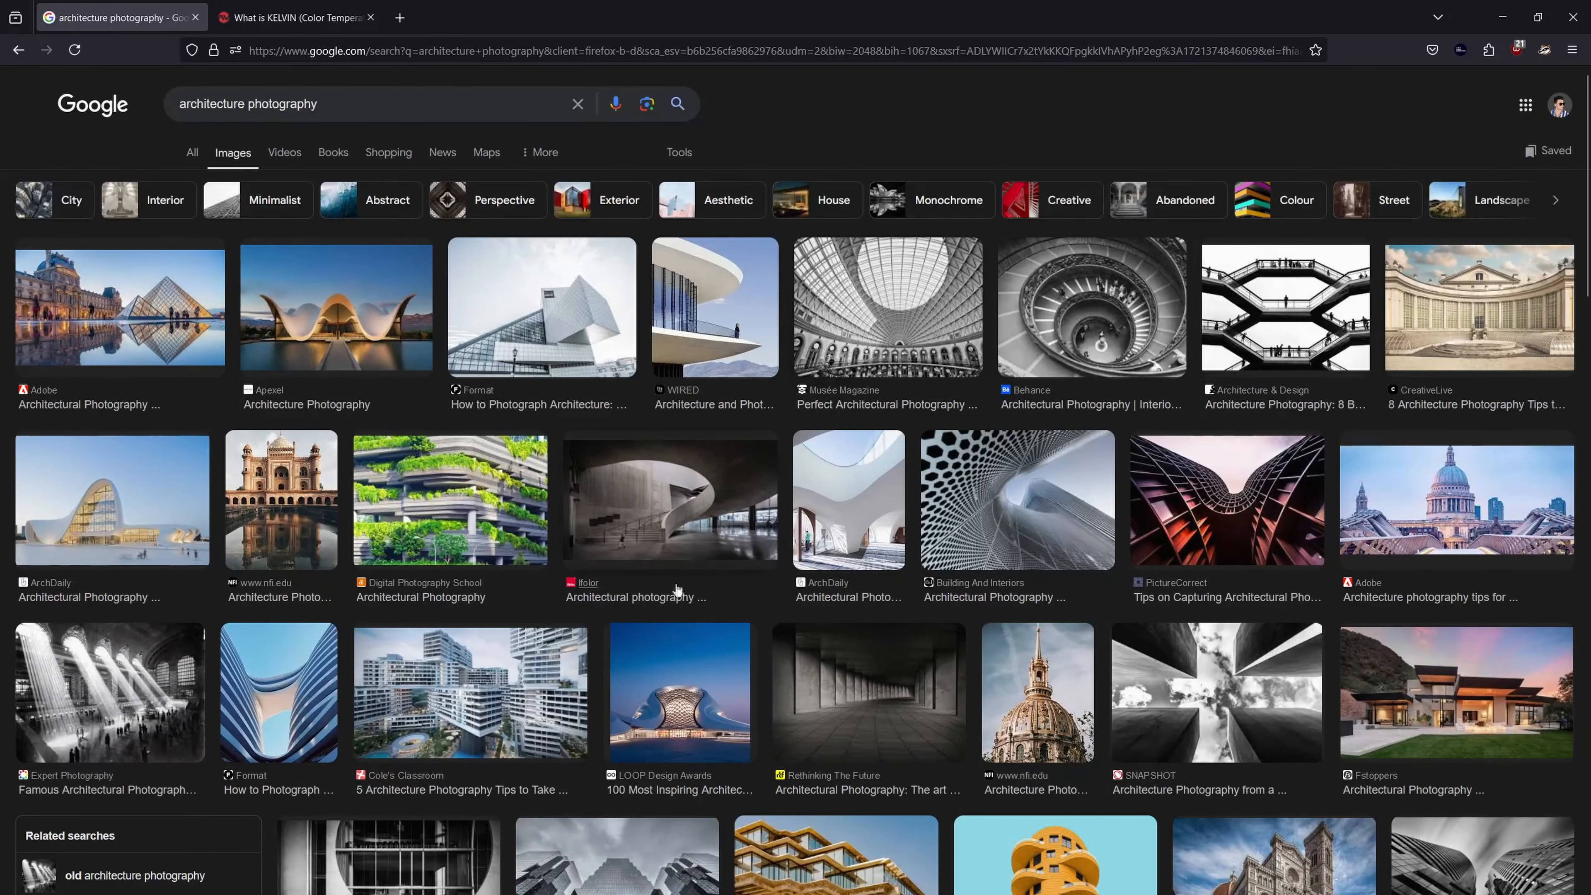
# Examine several architecture photos in the image results for their straight vertical lines and perspective.
pyautogui.click(851, 686)
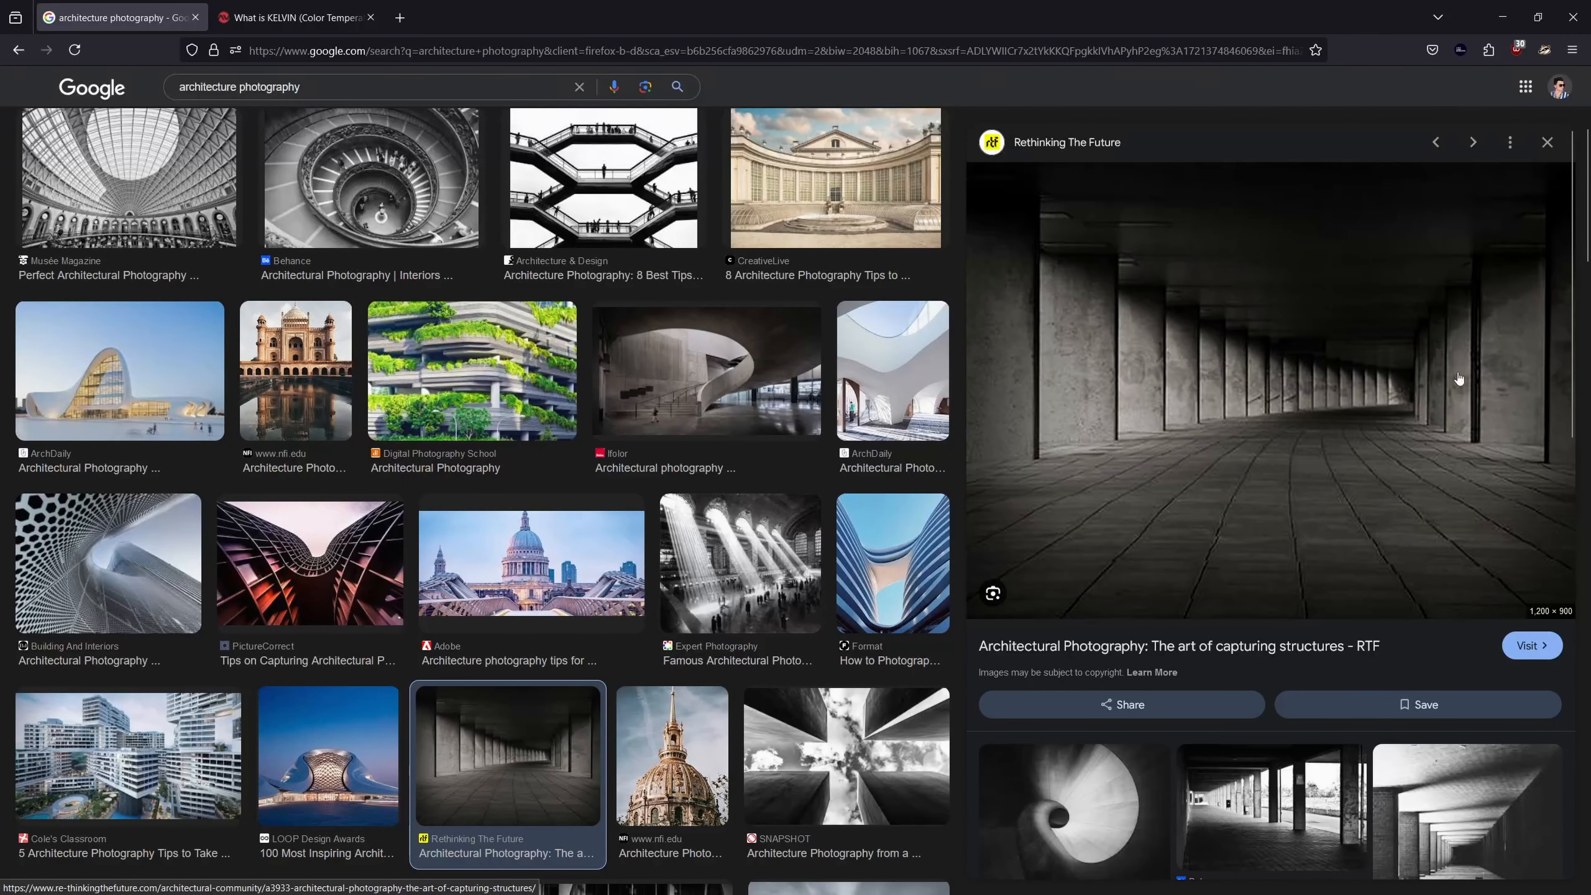
pyautogui.scroll(-4, 335, 580)
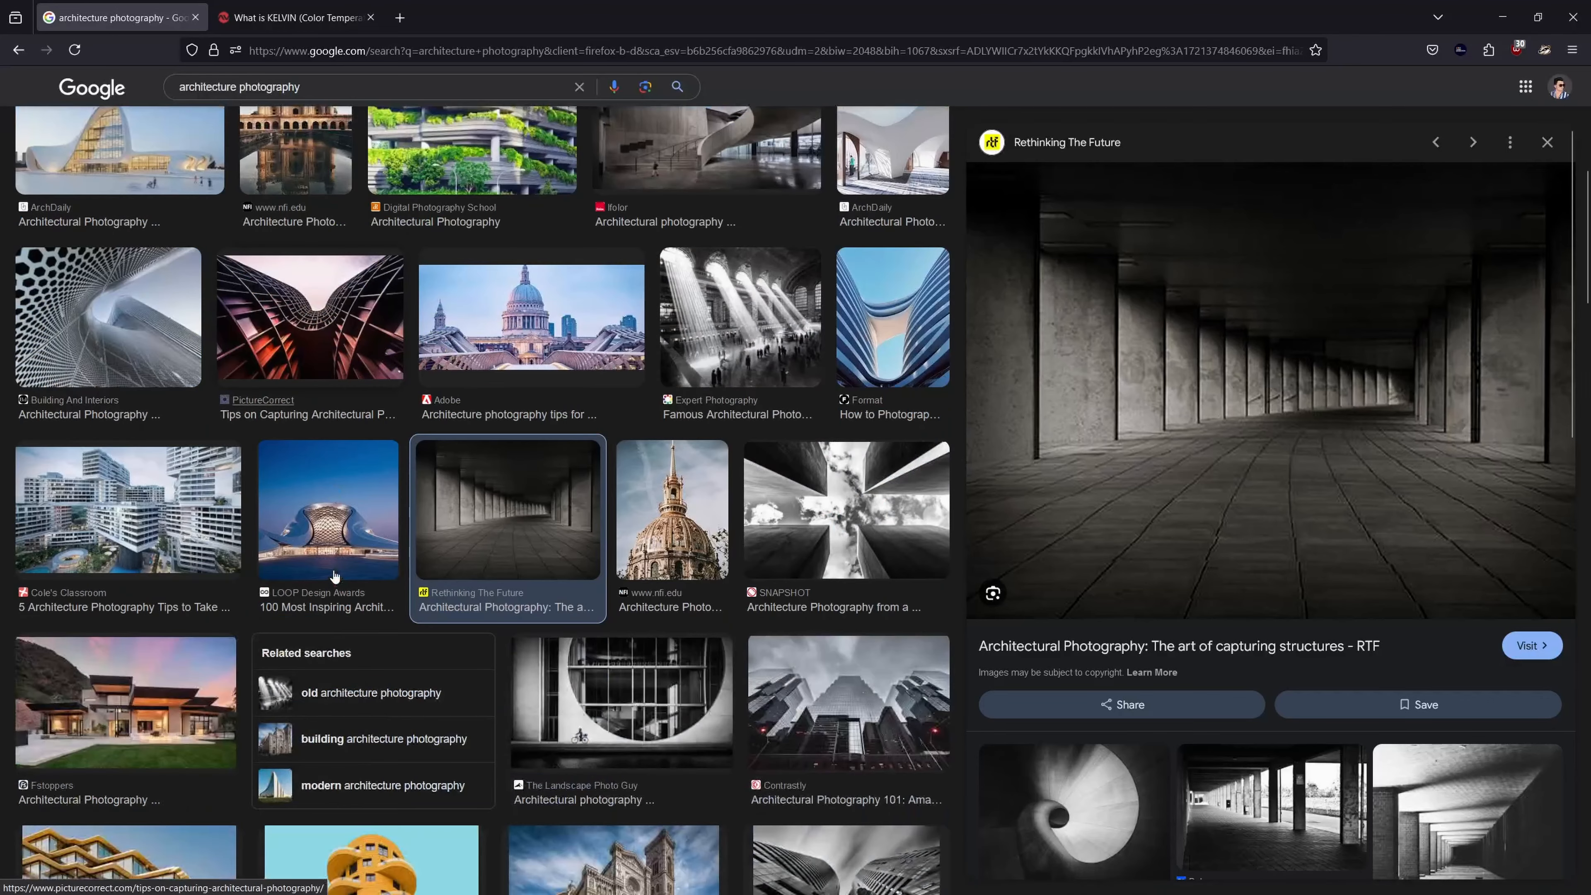
pyautogui.click(141, 516)
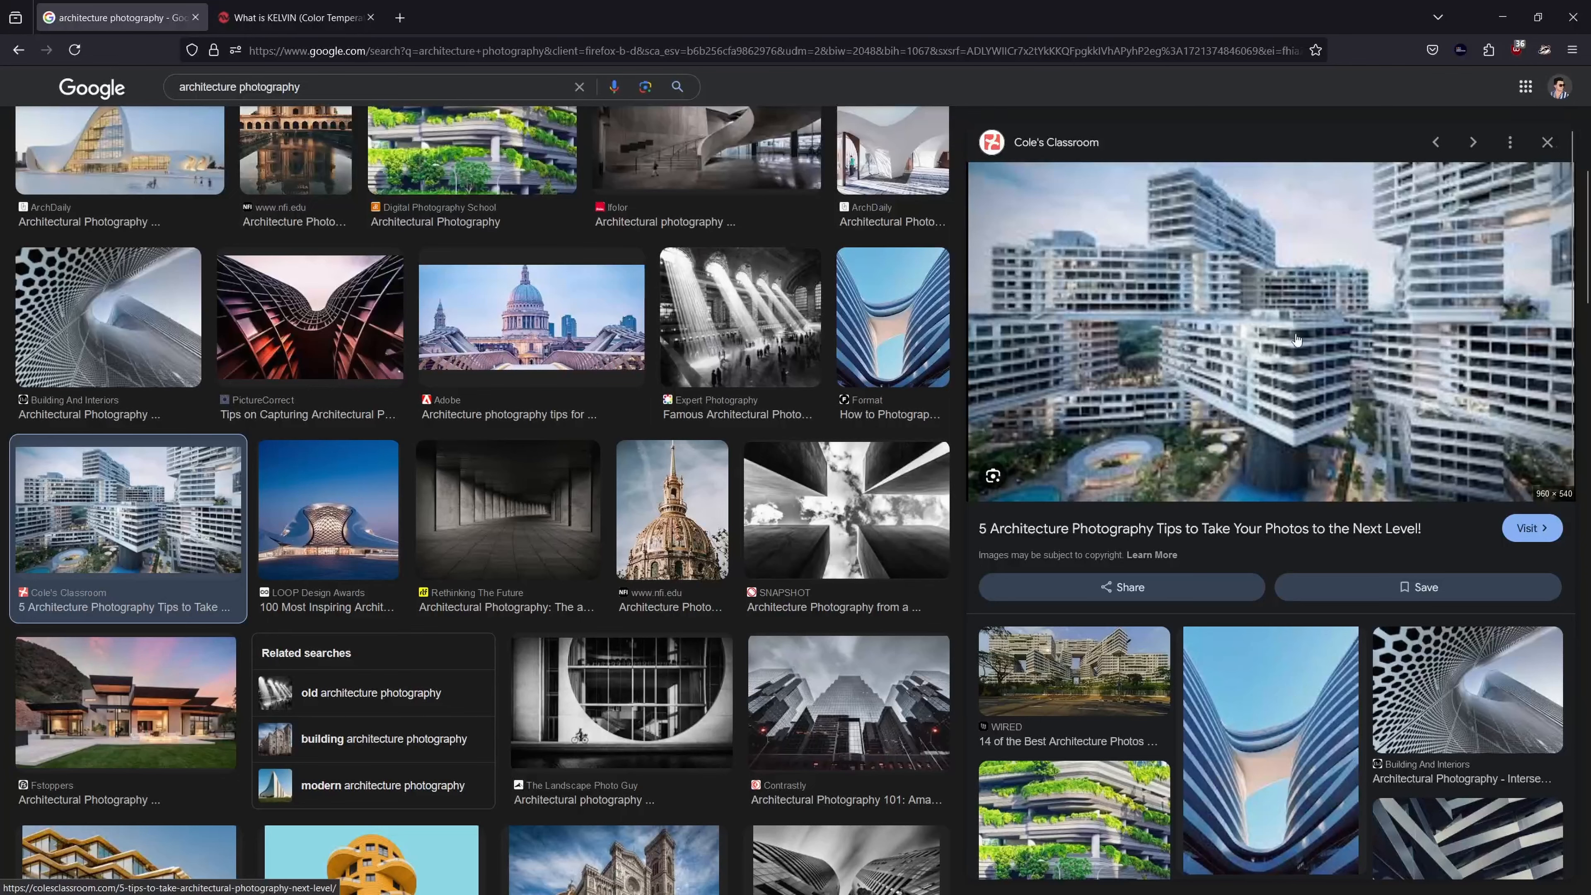
pyautogui.scroll(-5, 627, 438)
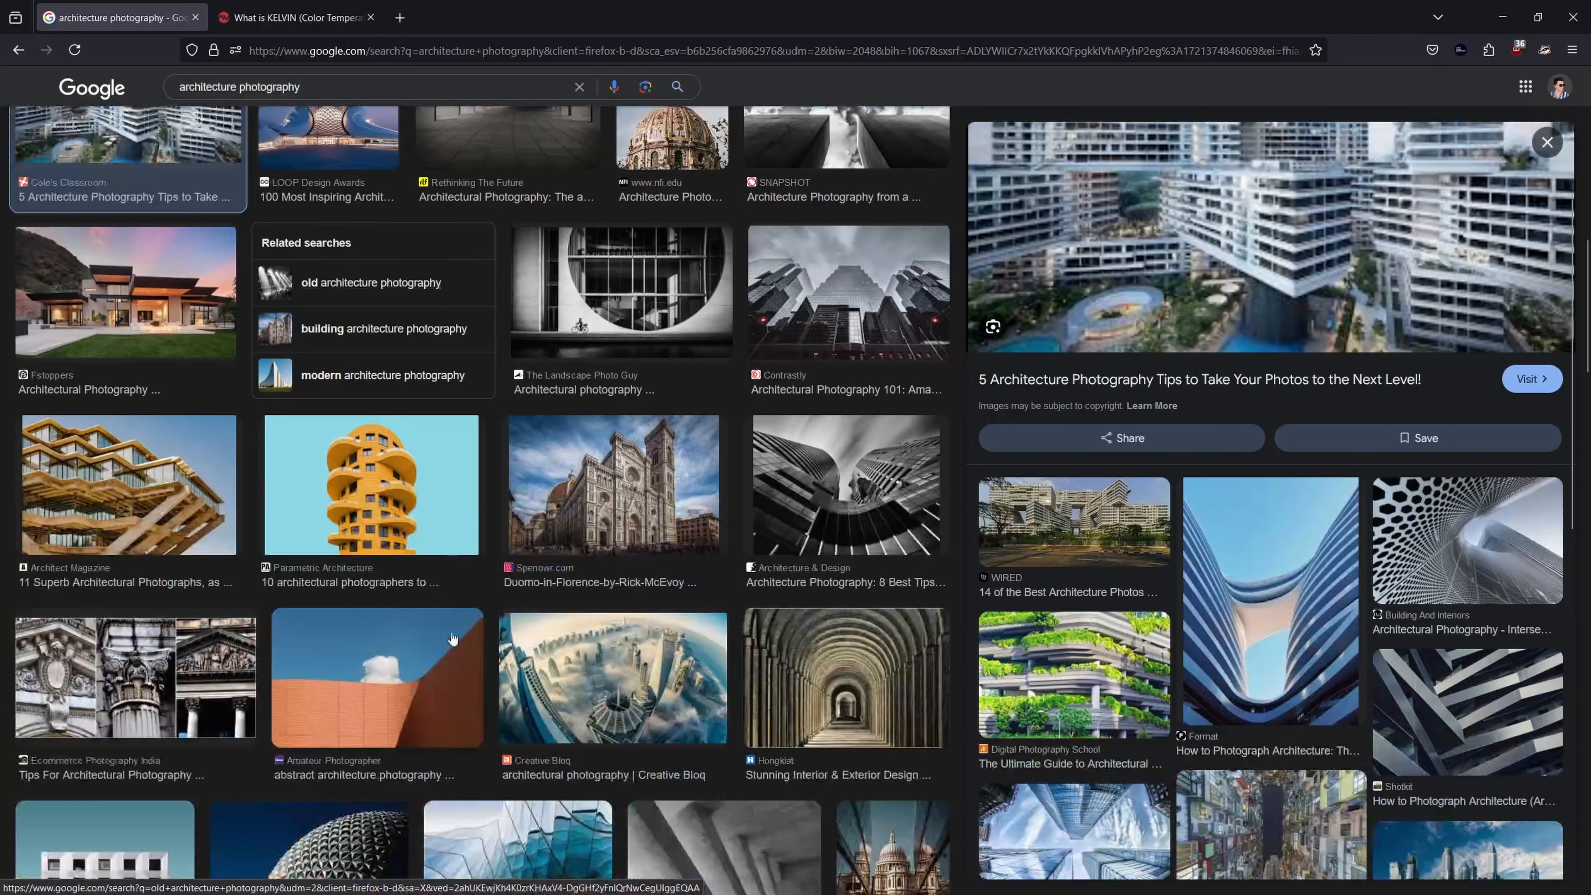
pyautogui.click(629, 316)
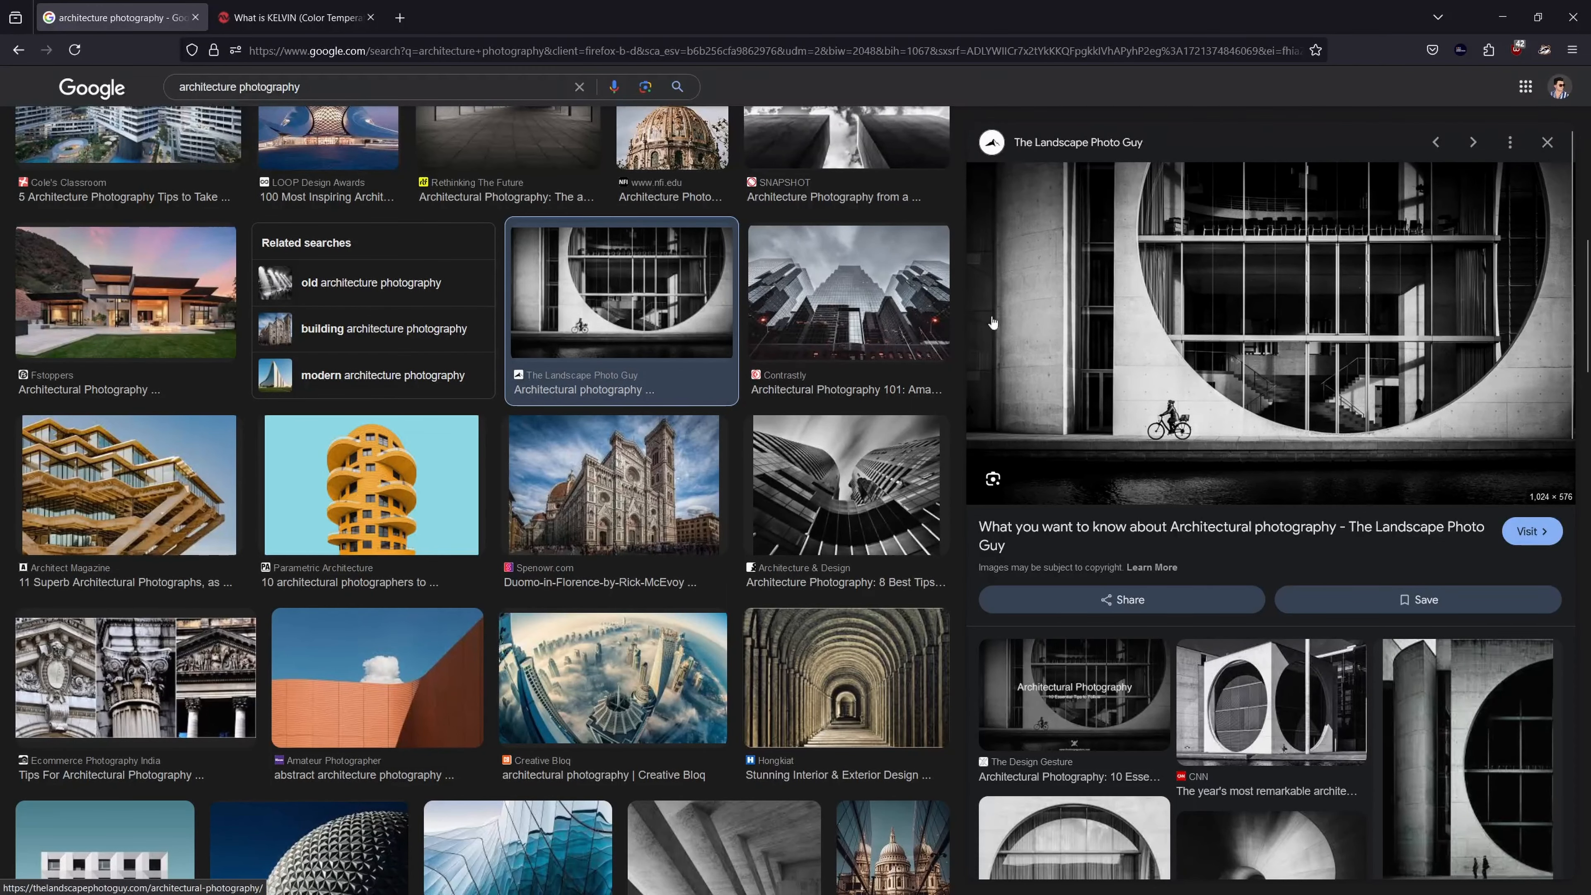
pyautogui.scroll(-3, 814, 496)
pyautogui.click(814, 497)
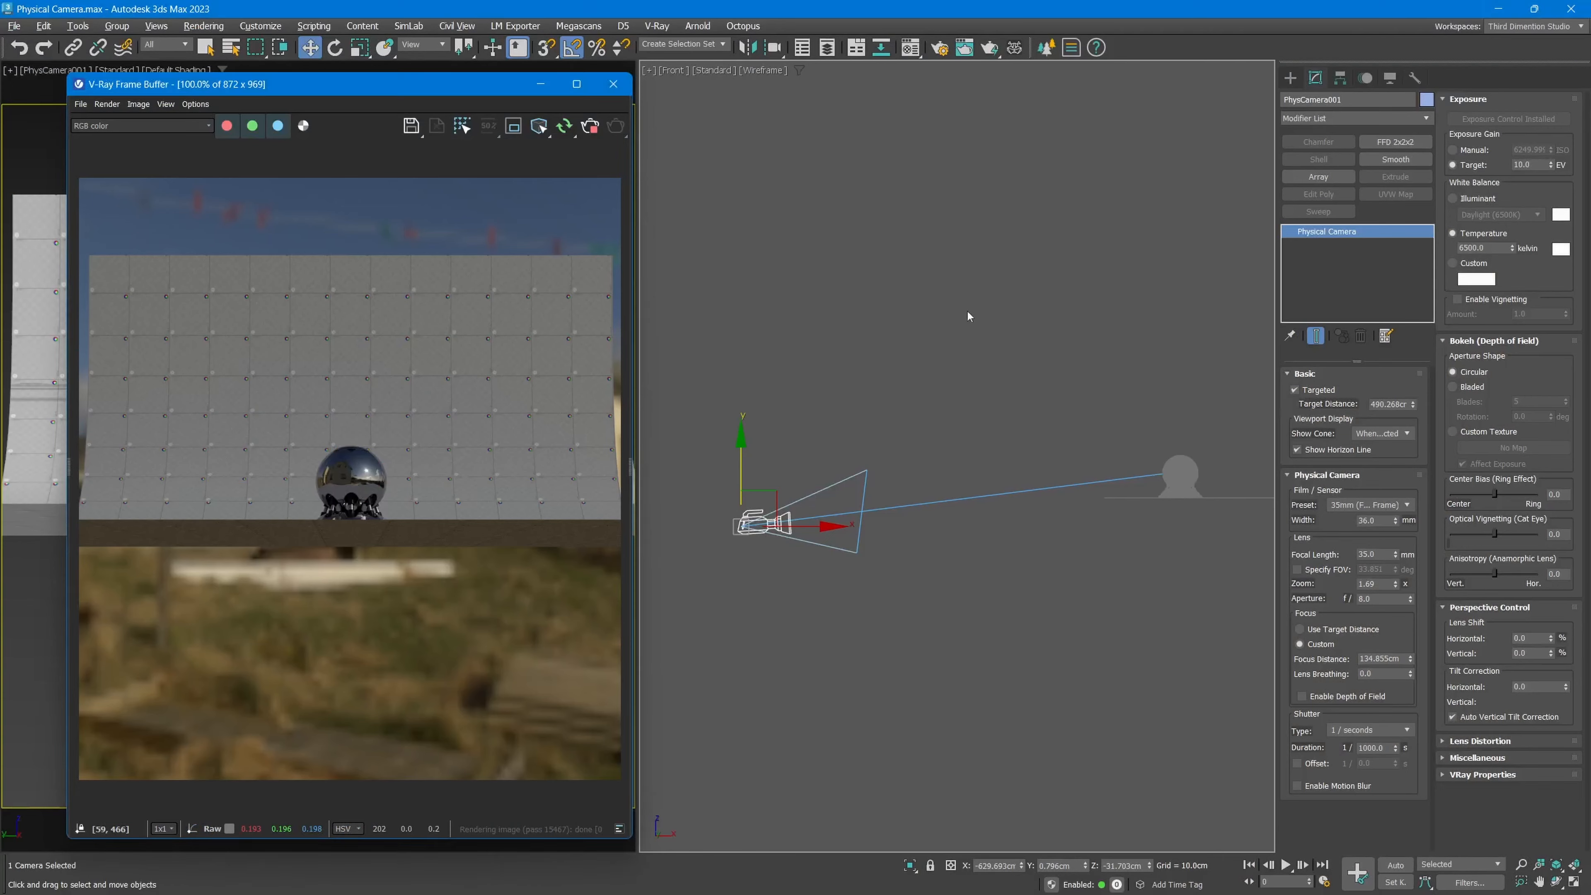
# Return to 3ds Max and expand the camera's Lens Distortion and Miscellaneous settings.
pyautogui.click(1465, 741)
pyautogui.moveTo(1515, 746); pyautogui.dragTo(1518, 640)
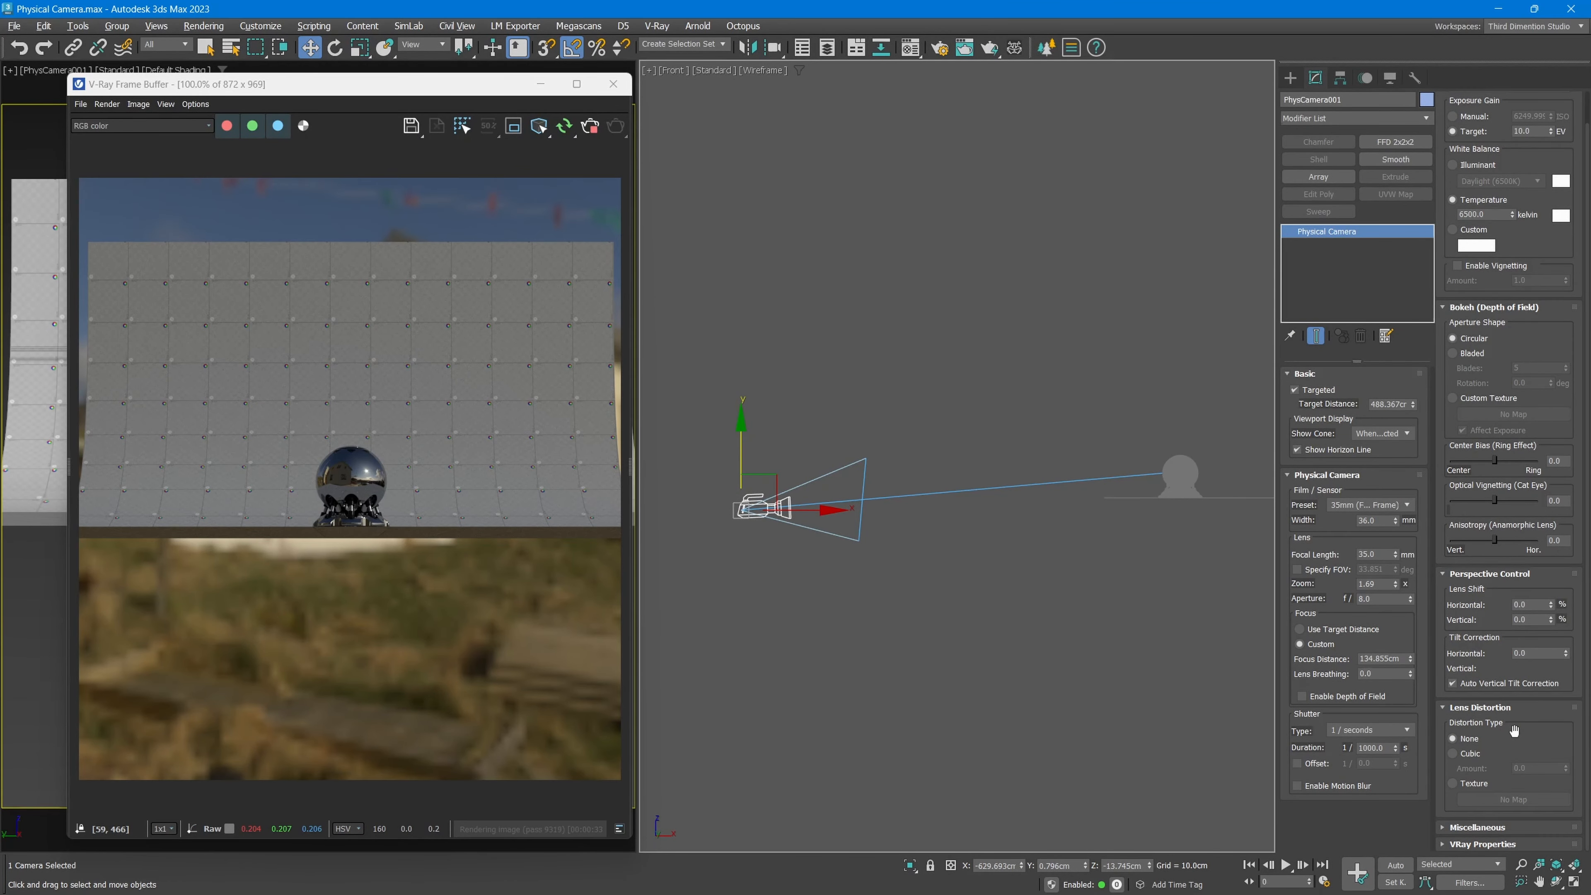
pyautogui.click(1498, 830)
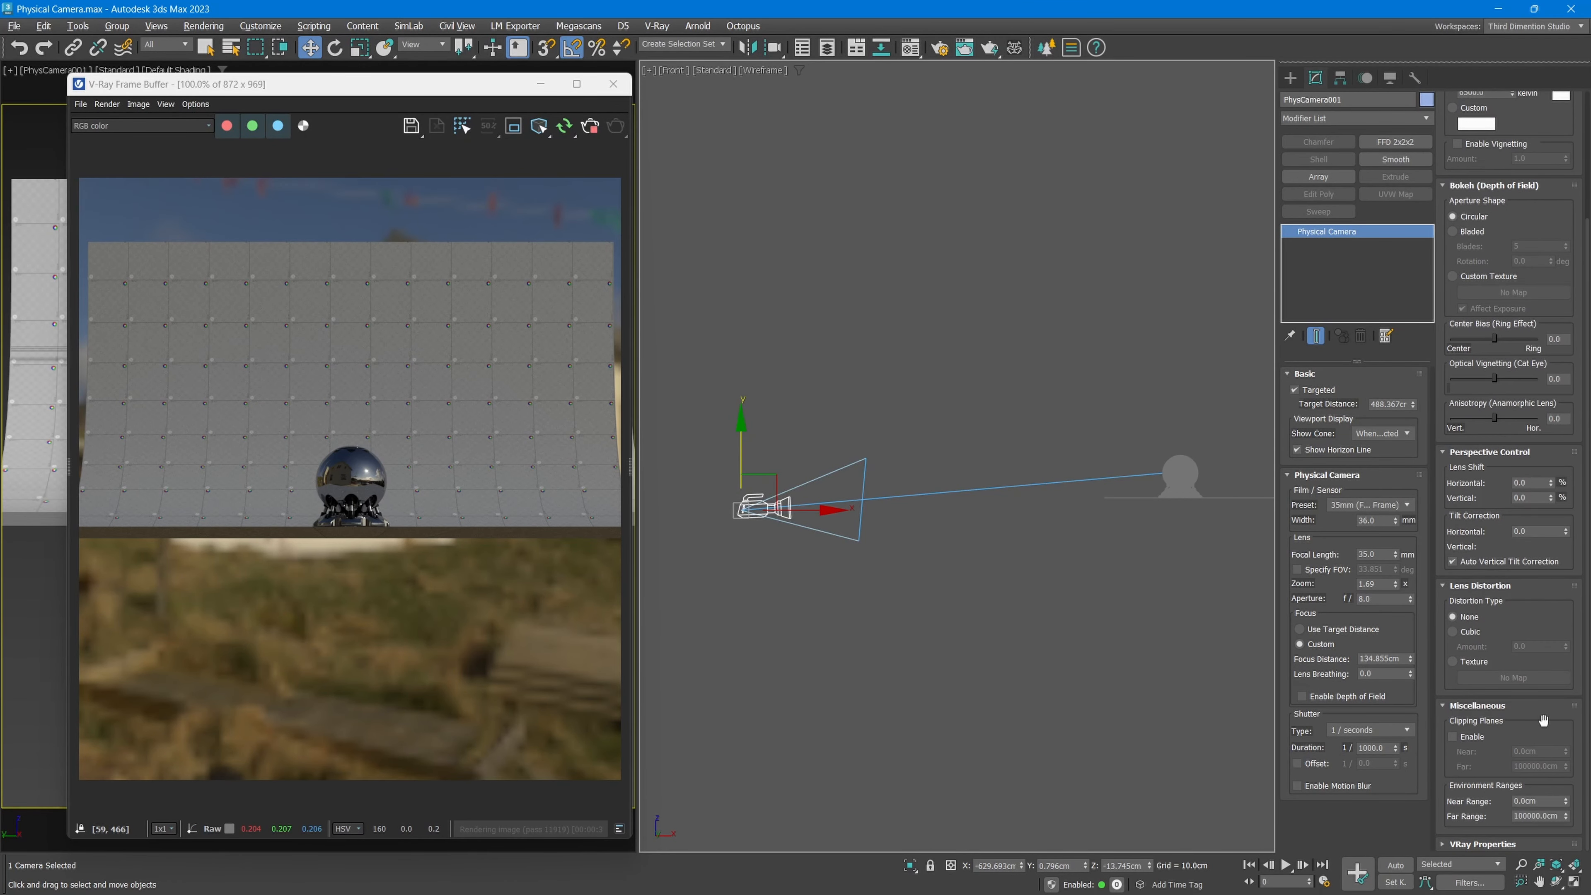
pyautogui.moveTo(1489, 752); pyautogui.dragTo(1494, 794)
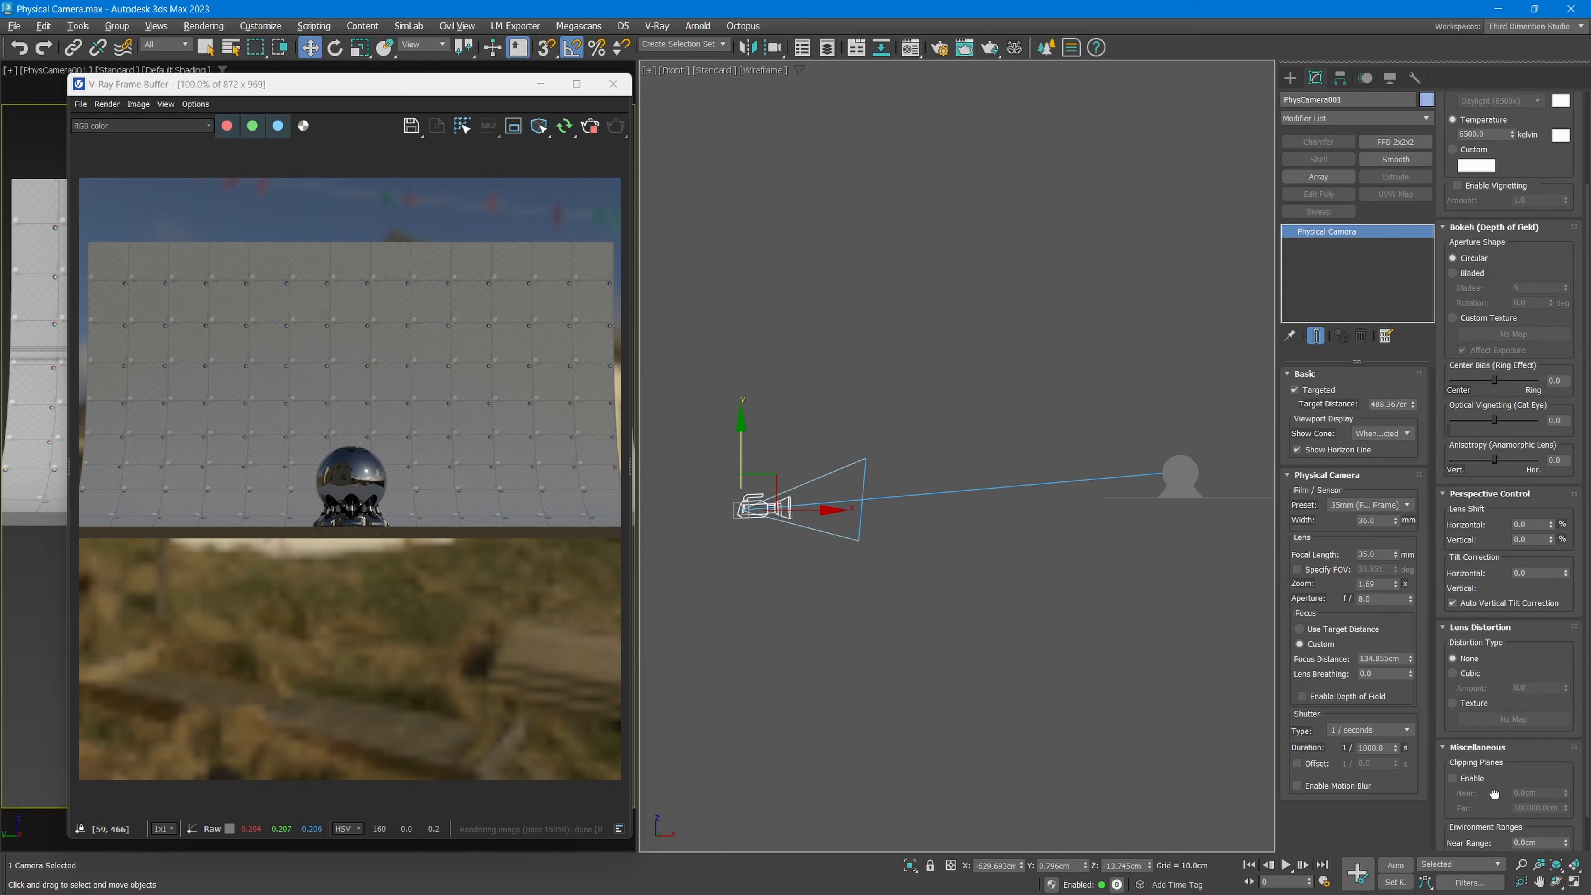
# Try the Cubic lens distortion with a changed amount, set the distortion type back to None, and collapse the distortion settings.
pyautogui.click(1452, 673)
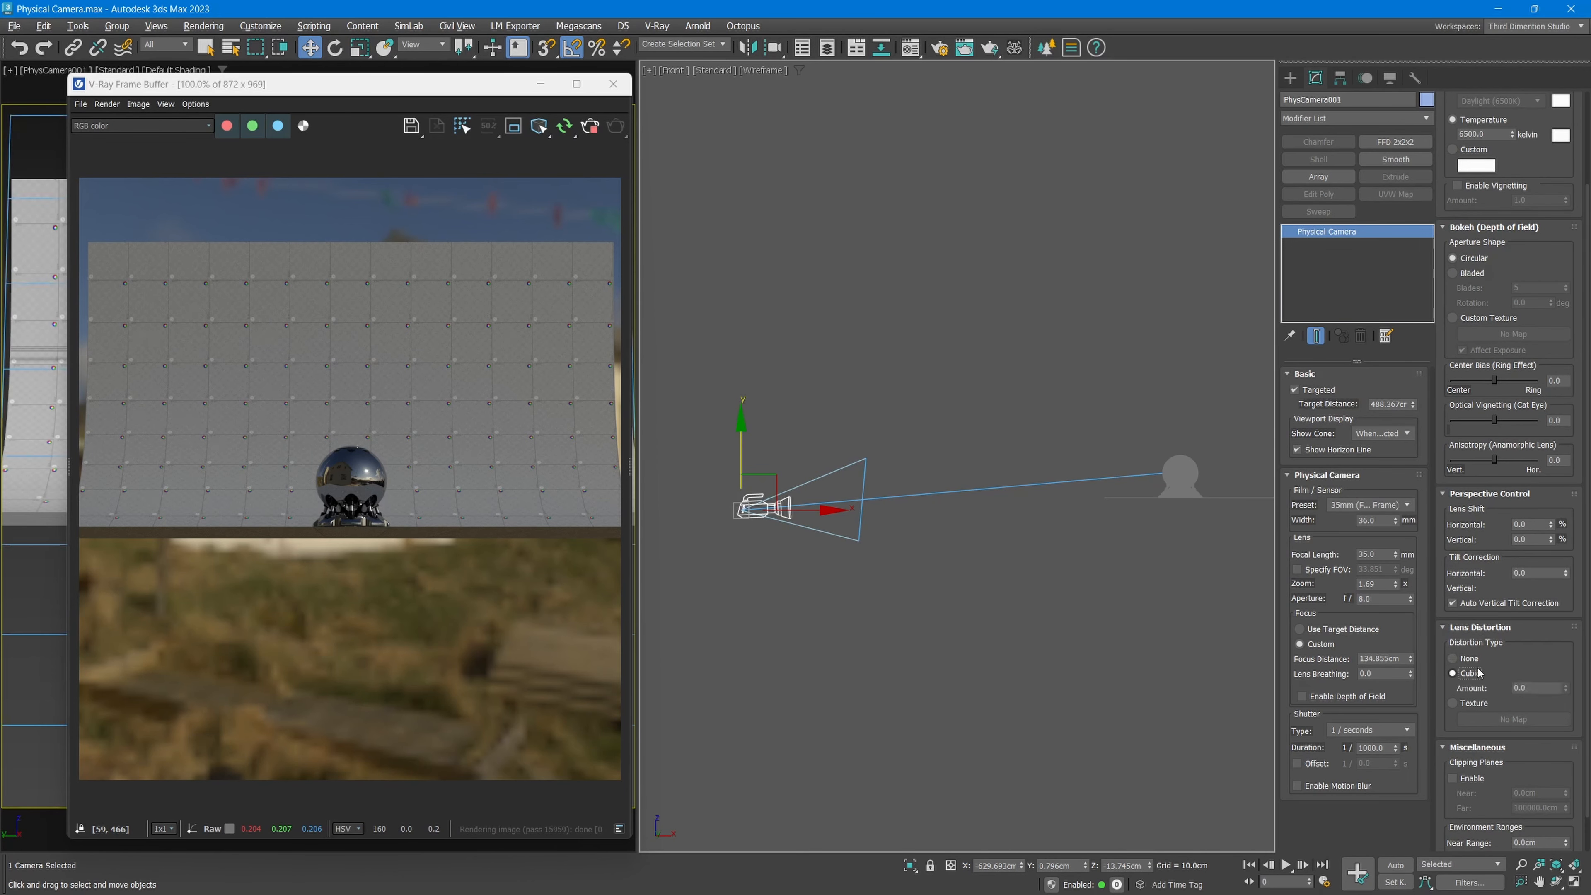
pyautogui.moveTo(1566, 688)
pyautogui.mouseDown()
pyautogui.moveTo(1566, 650)
pyautogui.moveTo(1566, 675)
pyautogui.mouseUp()
pyautogui.click(1452, 657)
pyautogui.click(1479, 627)
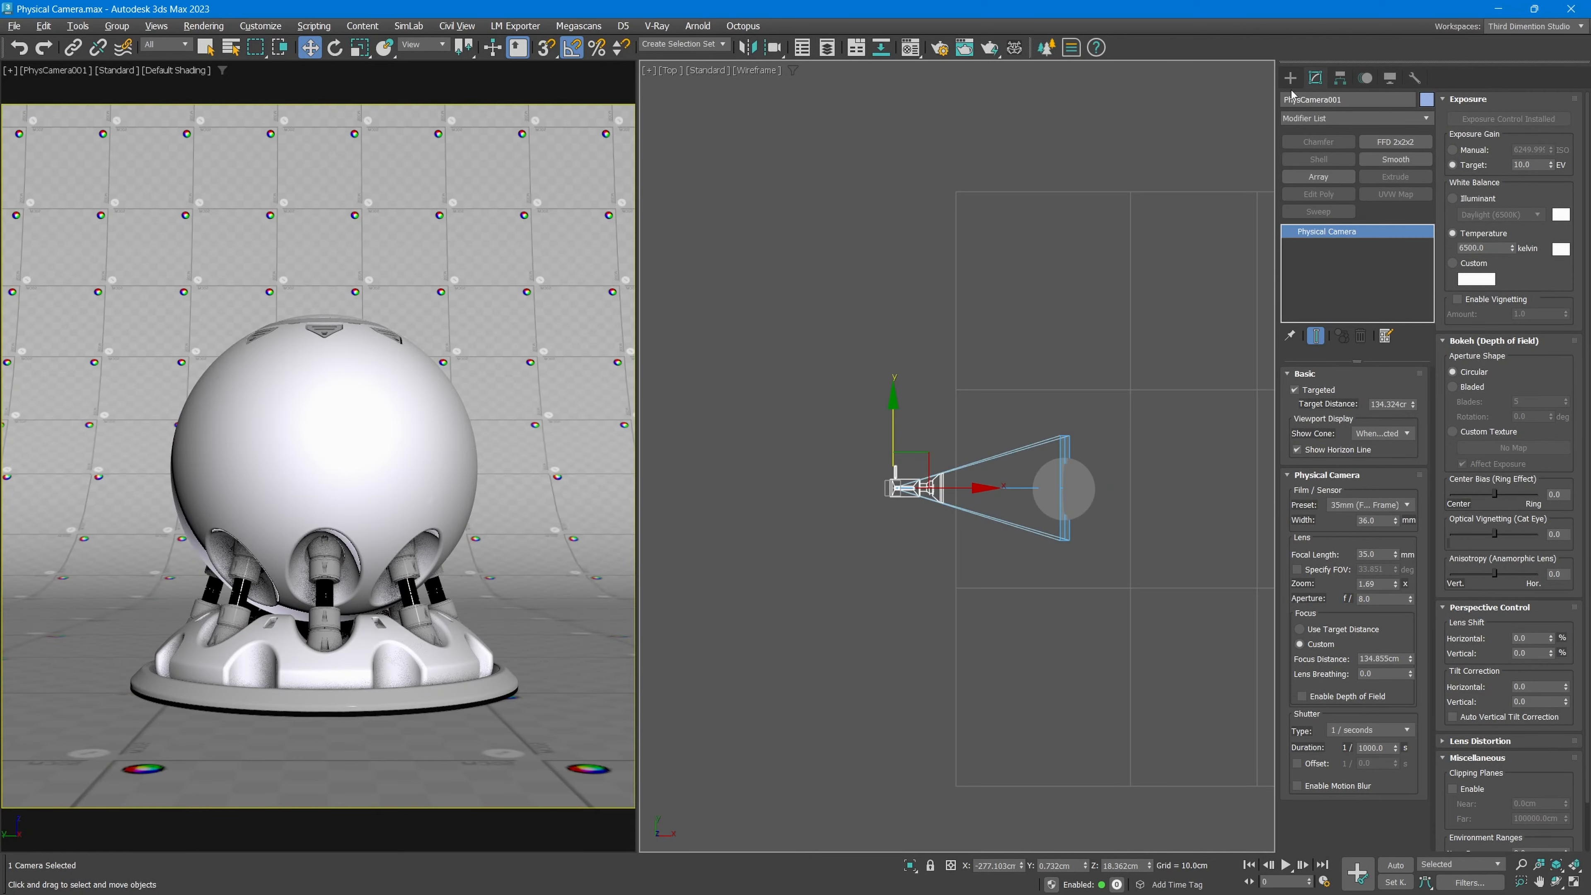
# Create a box about 107 cm long, 124 cm wide and 92 cm high around the model, and move it slightly along X.
pyautogui.click(1290, 79)
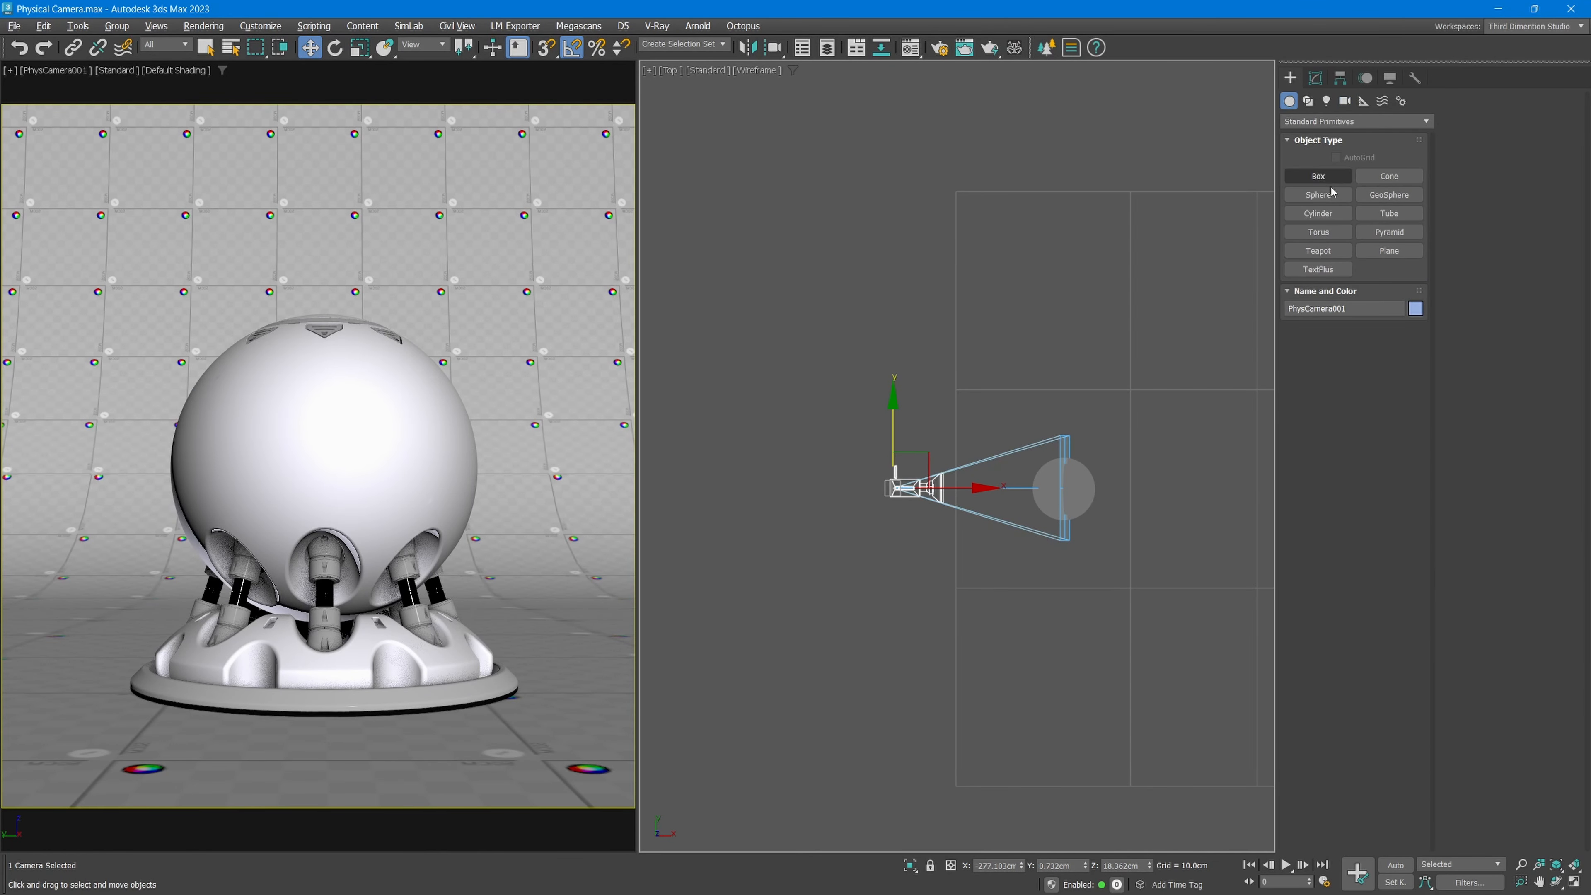
pyautogui.click(1329, 180)
pyautogui.scroll(3, 1111, 434)
pyautogui.moveTo(897, 339); pyautogui.dragTo(1213, 614)
pyautogui.click(1211, 379)
pyautogui.scroll(-2, 1128, 423)
pyautogui.press('w')
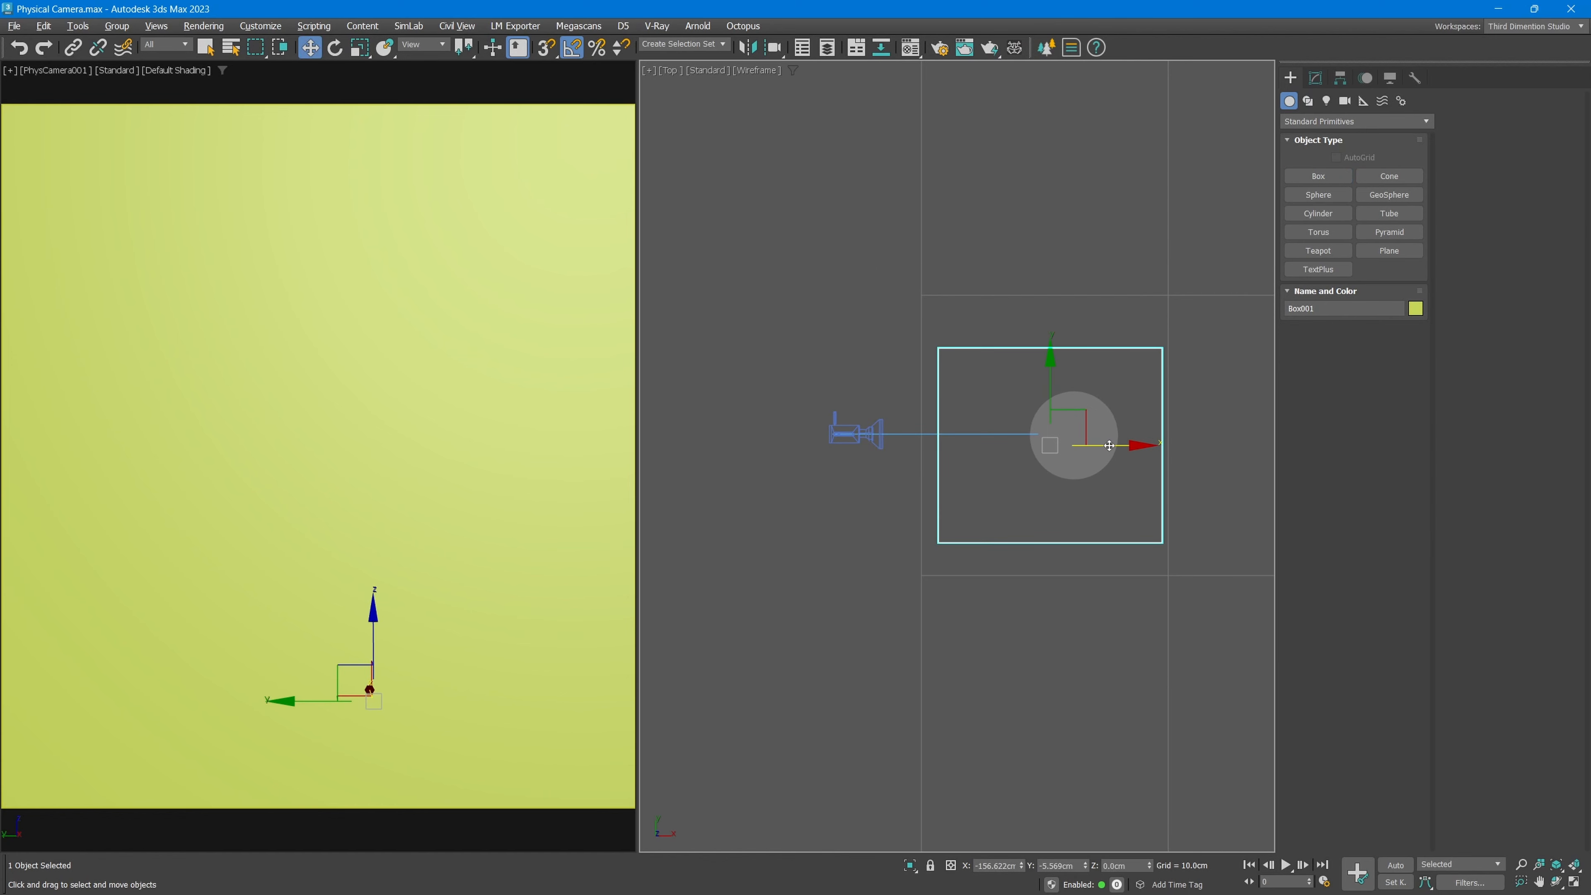
pyautogui.moveTo(1109, 445); pyautogui.dragTo(1125, 445)
# Convert the box to an Editable Poly and delete its top polygon.
pyautogui.click(1315, 78)
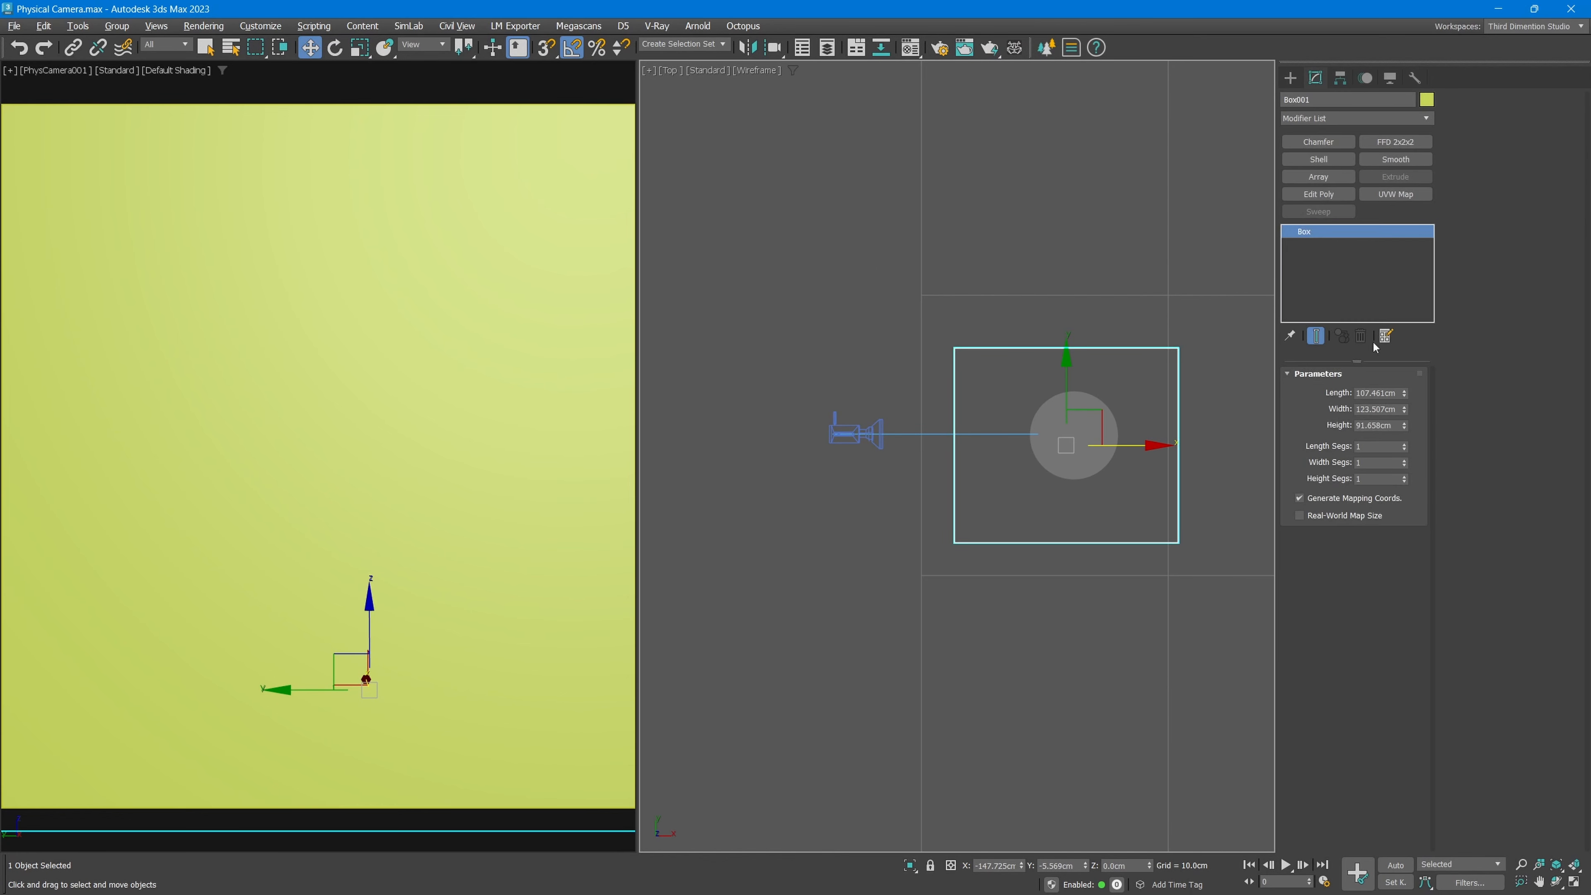
pyautogui.rightClick(1342, 230)
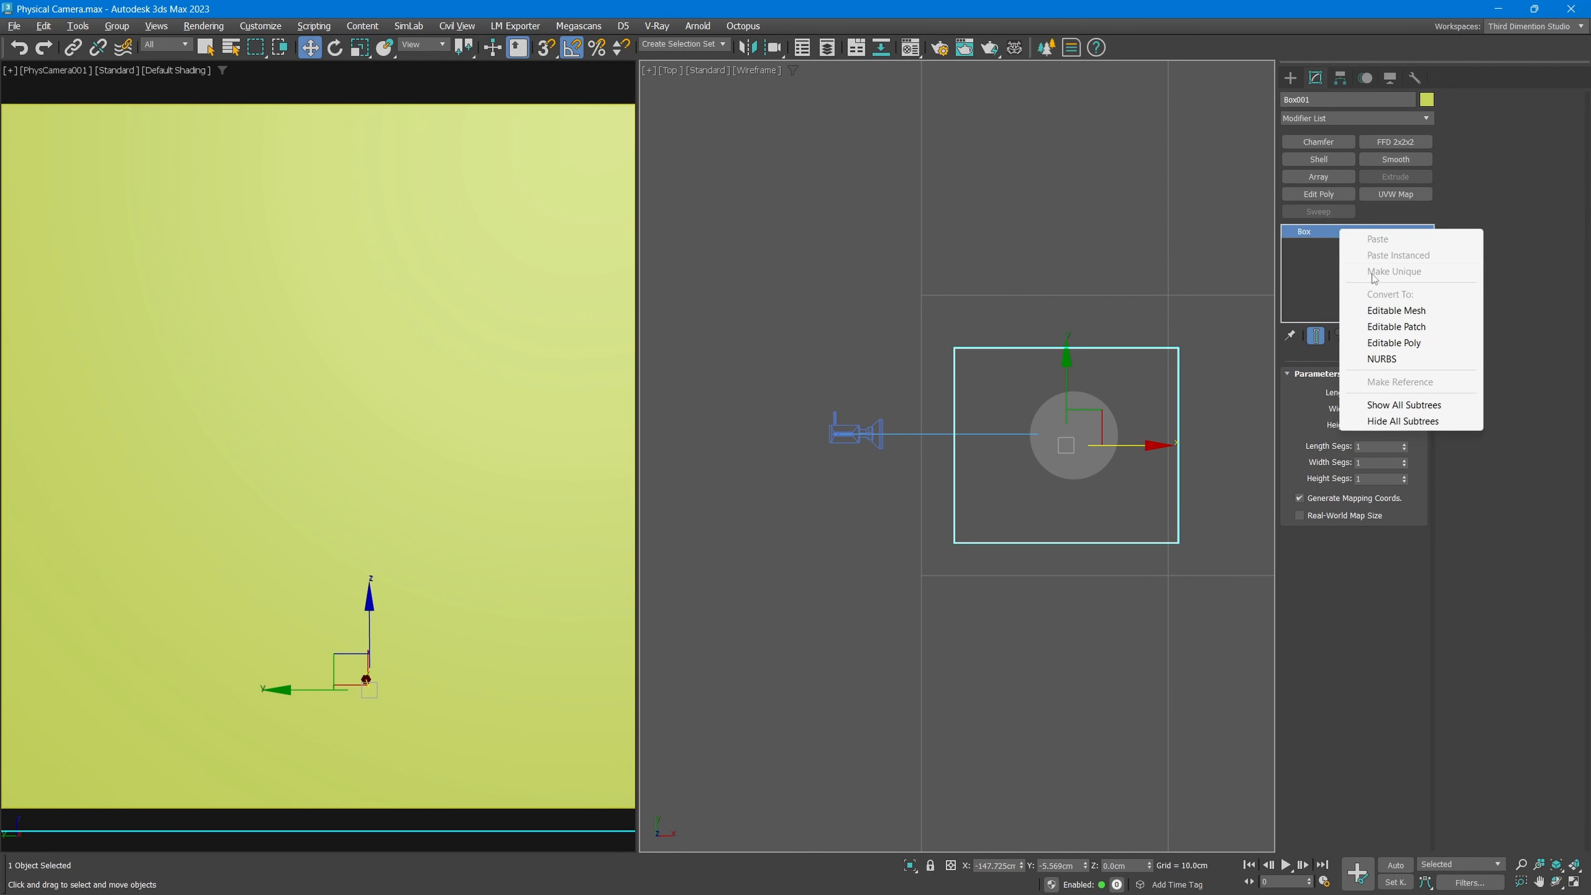
pyautogui.click(1378, 340)
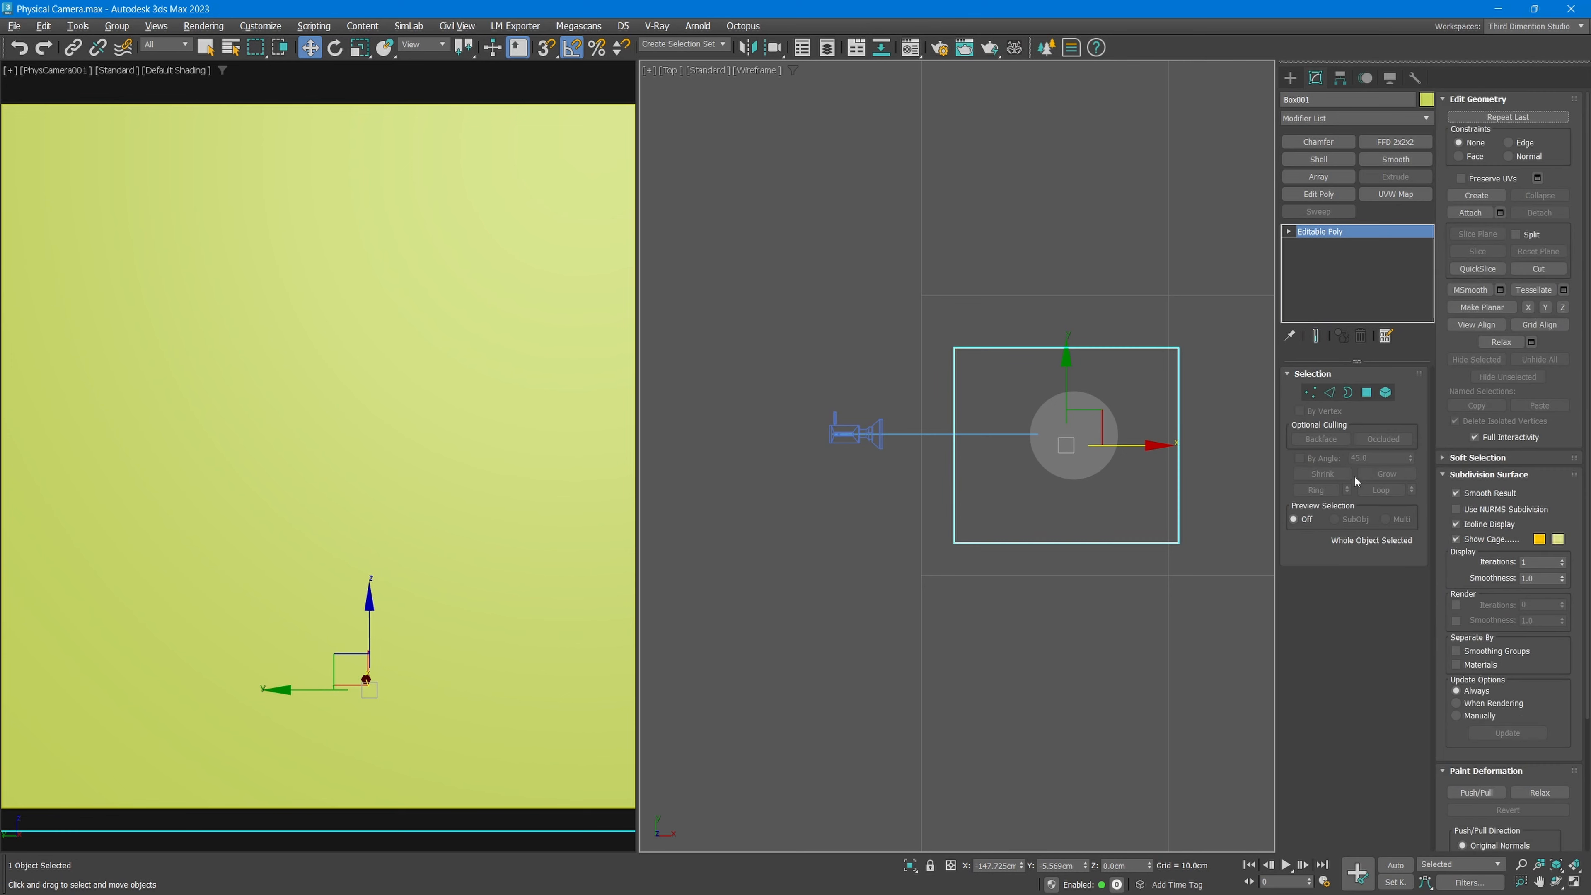
pyautogui.click(1367, 392)
pyautogui.press('q')
pyautogui.click(1120, 442)
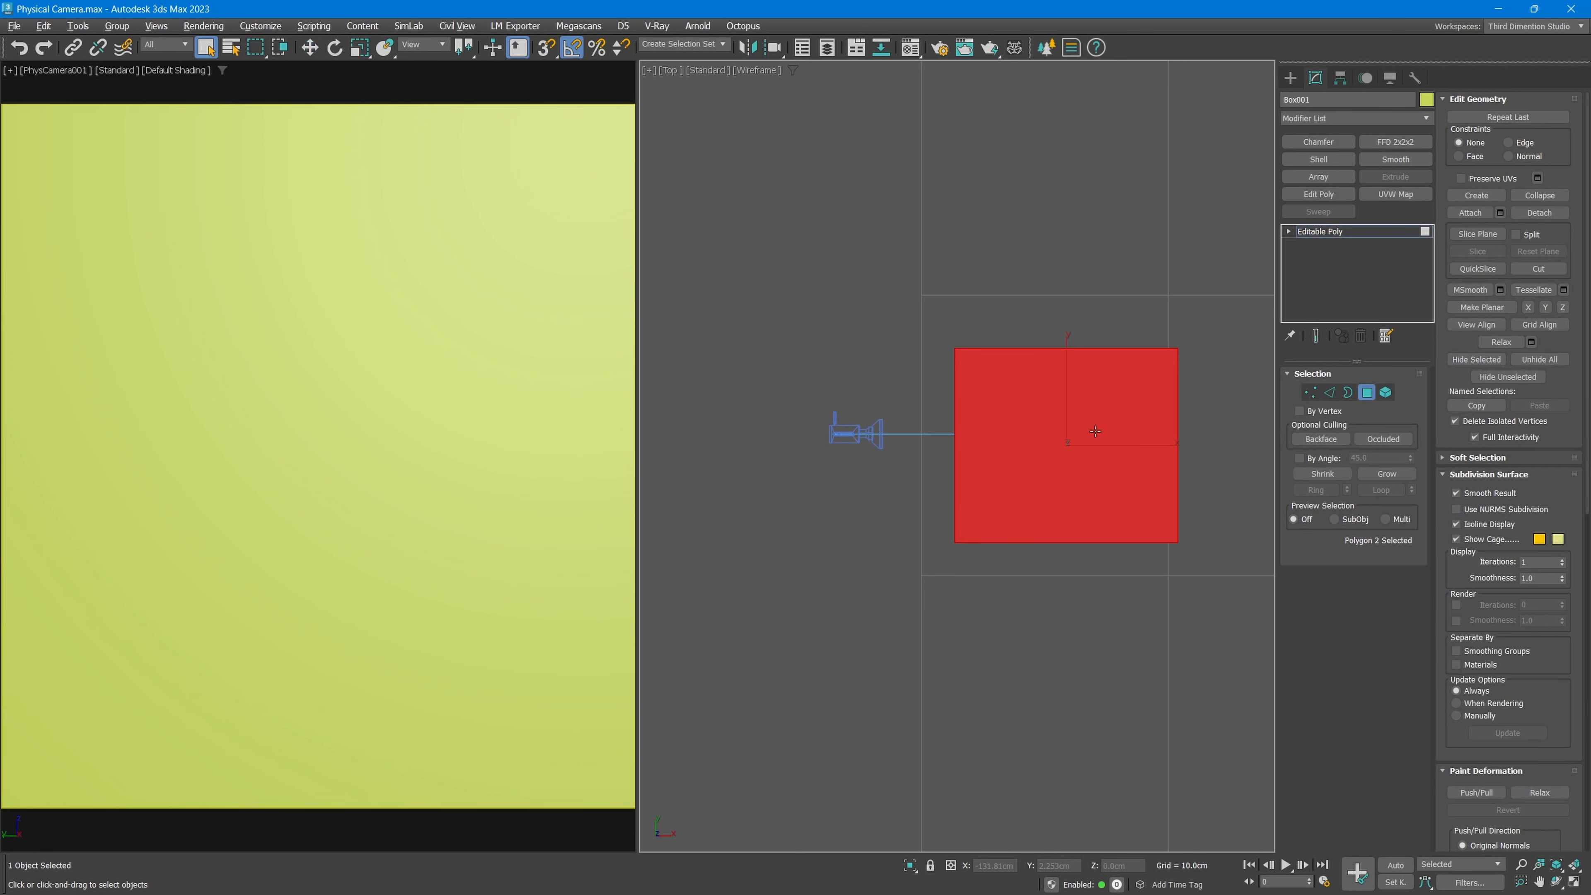
pyautogui.press('Delete')
# Switch to a shaded Perspective view and thicken the open box with a Shell modifier, Outer Amount about 5.71 cm.
pyautogui.hotkey('alt', 'w')
pyautogui.hotkey('alt', 'w')
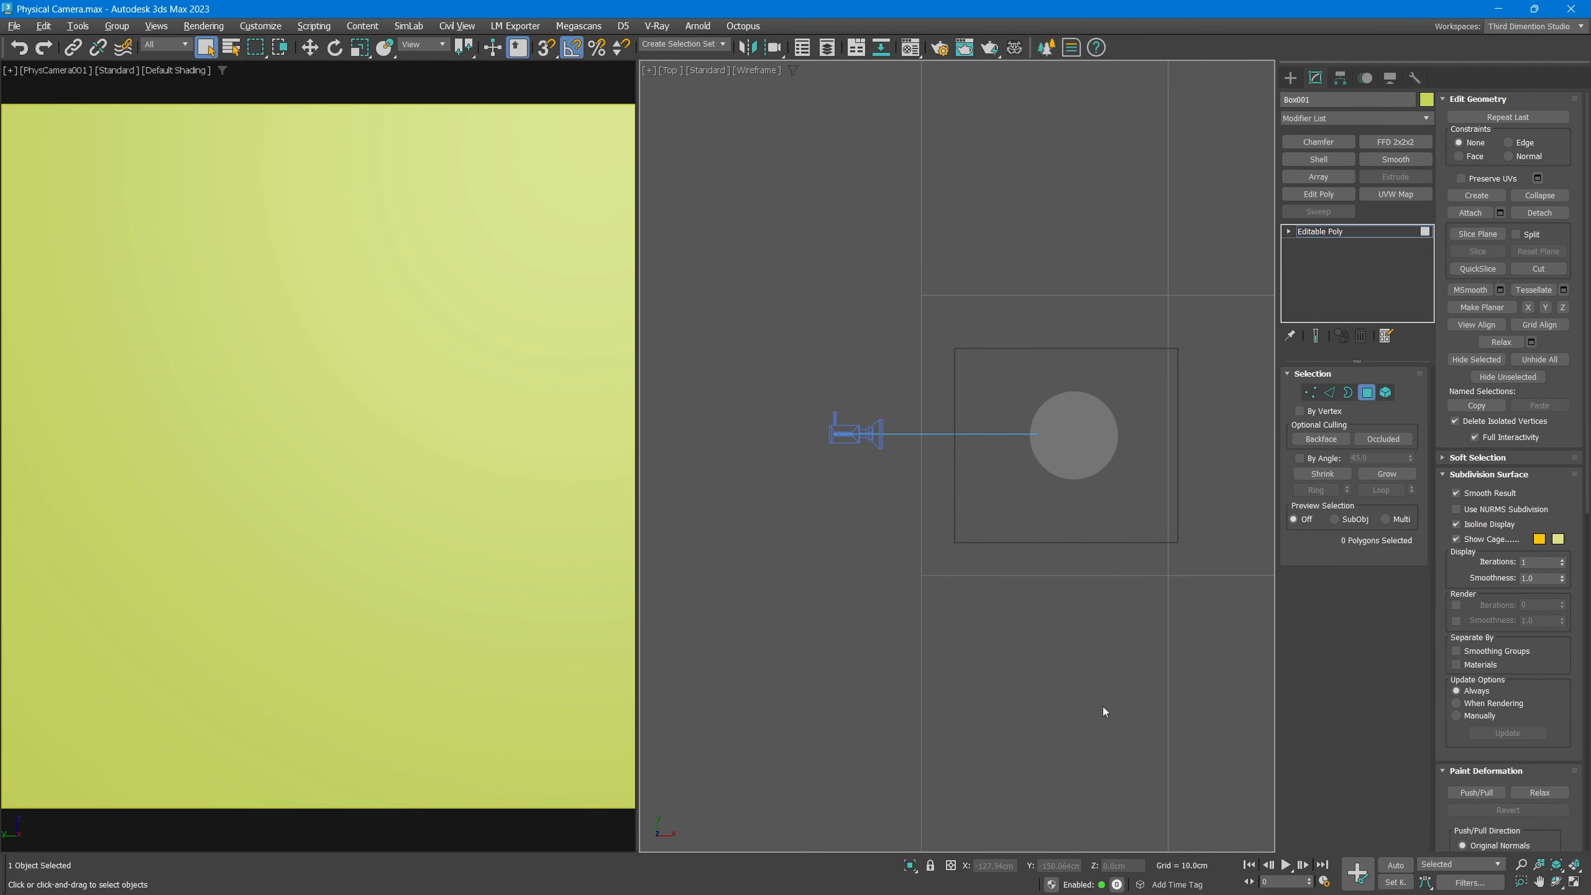
pyautogui.press('p')
pyautogui.press('z')
pyautogui.hotkey('alt', 'w')
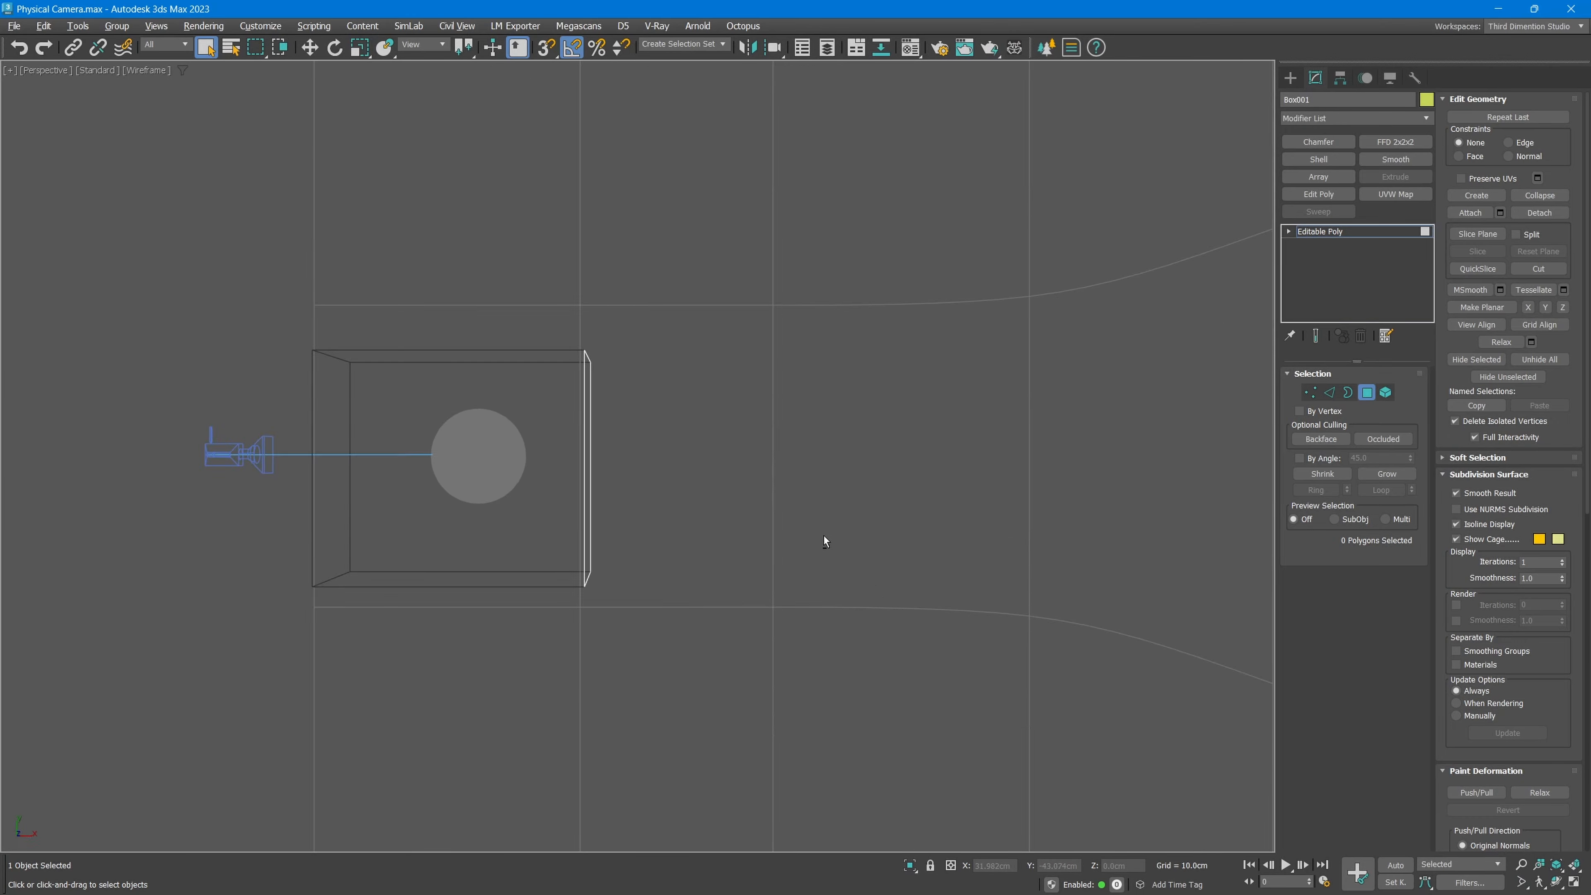
pyautogui.moveTo(824, 536)
pyautogui.keyDown('alt'); pyautogui.mouseDown(button='middle')
pyautogui.moveTo(769, 469)
pyautogui.moveTo(724, 519)
pyautogui.mouseUp(button='middle'); pyautogui.keyUp('alt')
pyautogui.press('F3')
pyautogui.click(1333, 233)
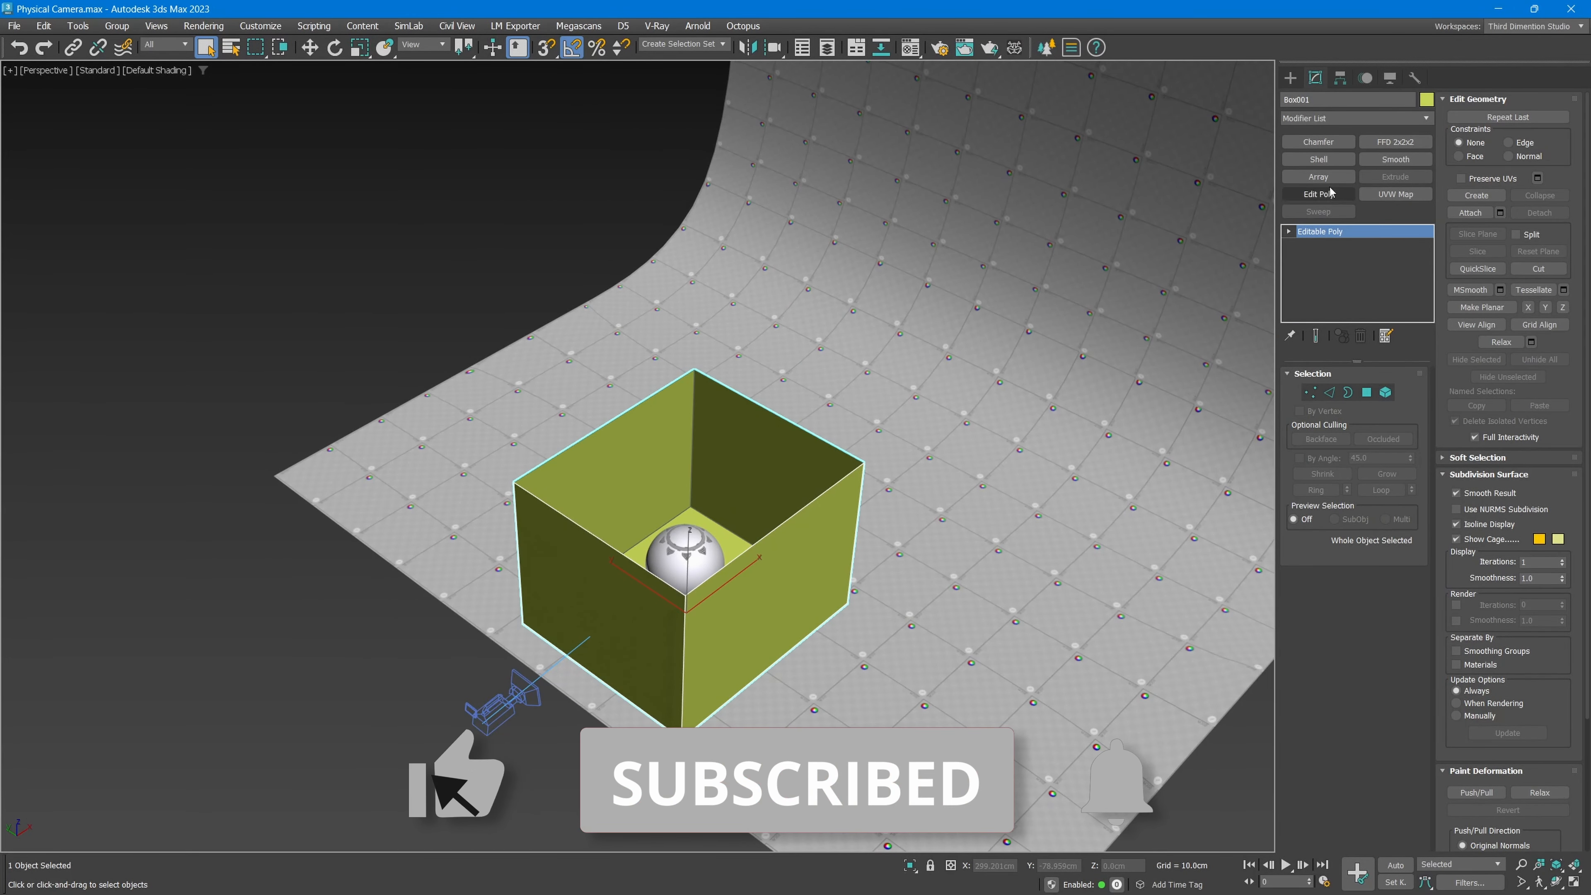
pyautogui.click(1318, 159)
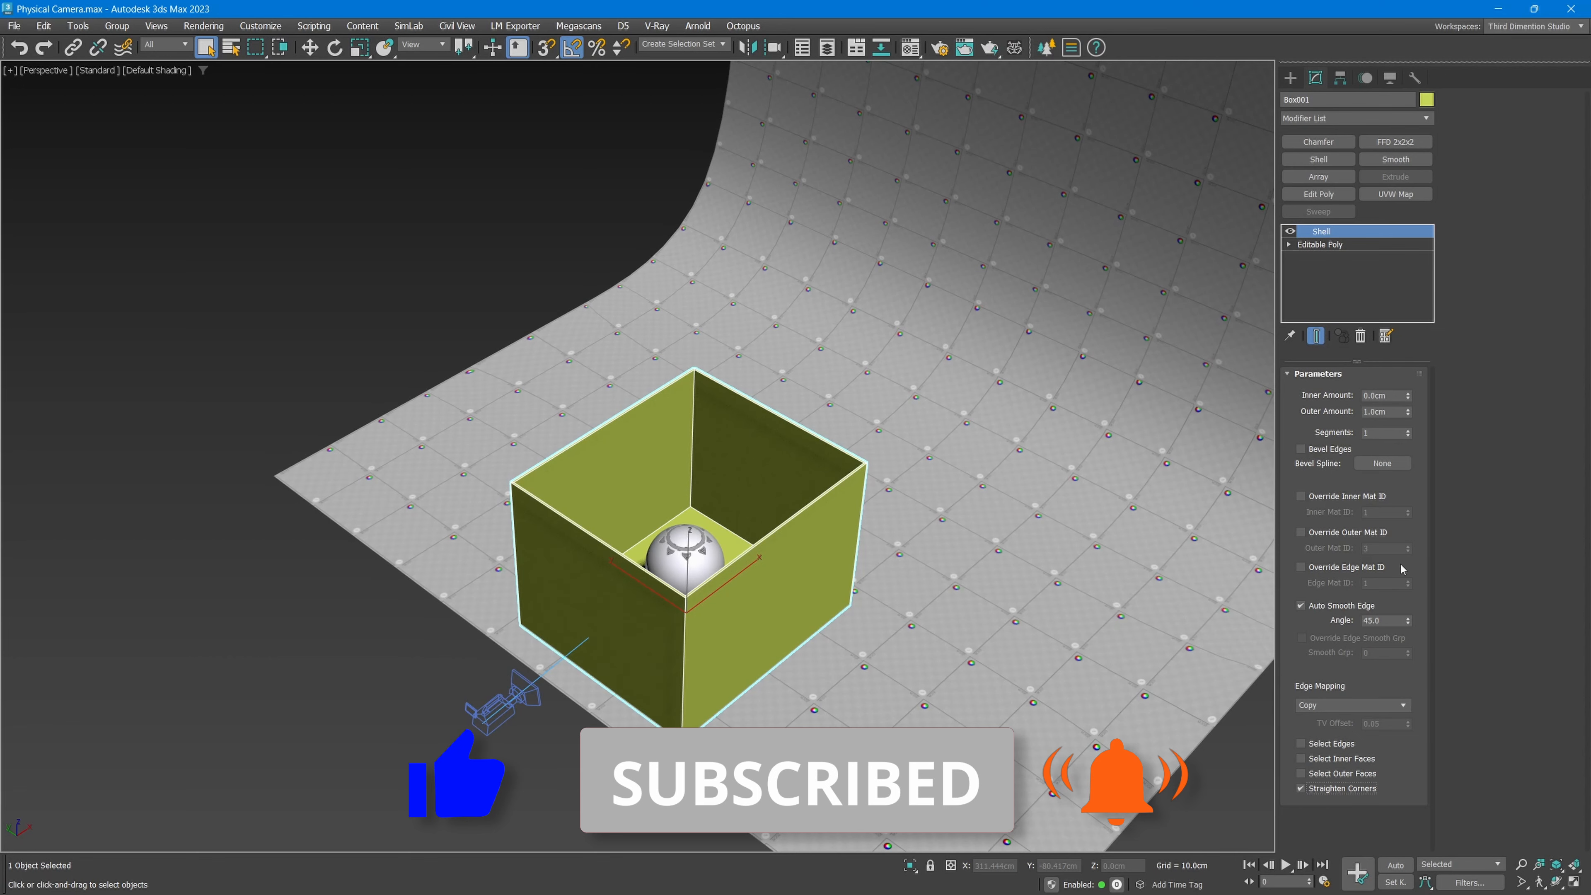
pyautogui.moveTo(1408, 414); pyautogui.dragTo(1327, 120)
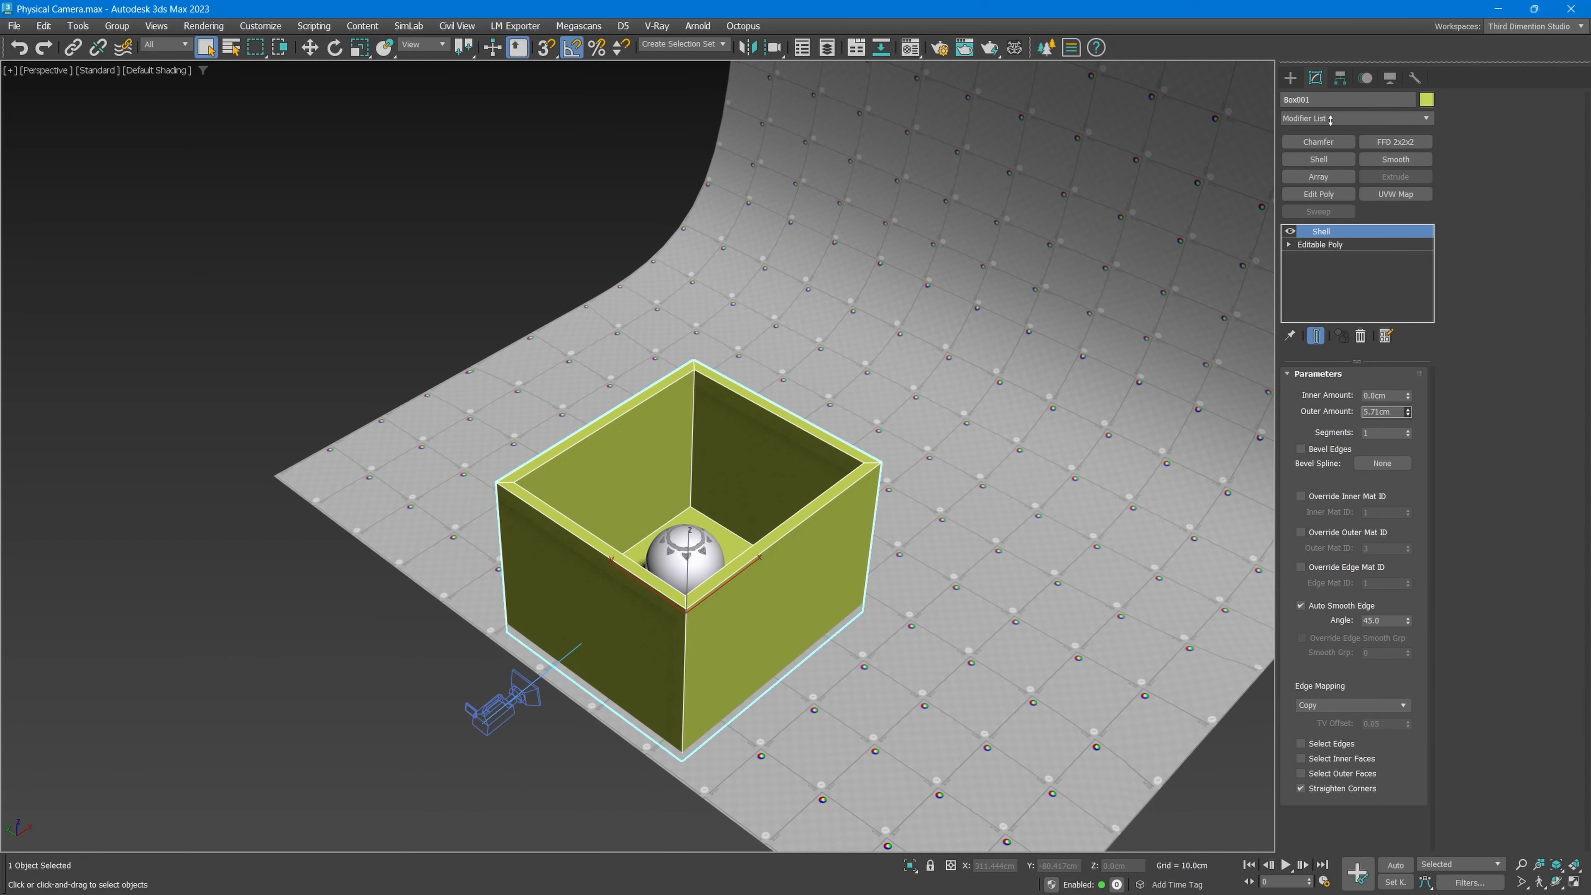
# Select the physical camera and move it backwards out of the box along X, to about -283 cm.
pyautogui.moveTo(680, 458); pyautogui.dragTo(714, 472, button='middle')
pyautogui.scroll(3, 645, 631)
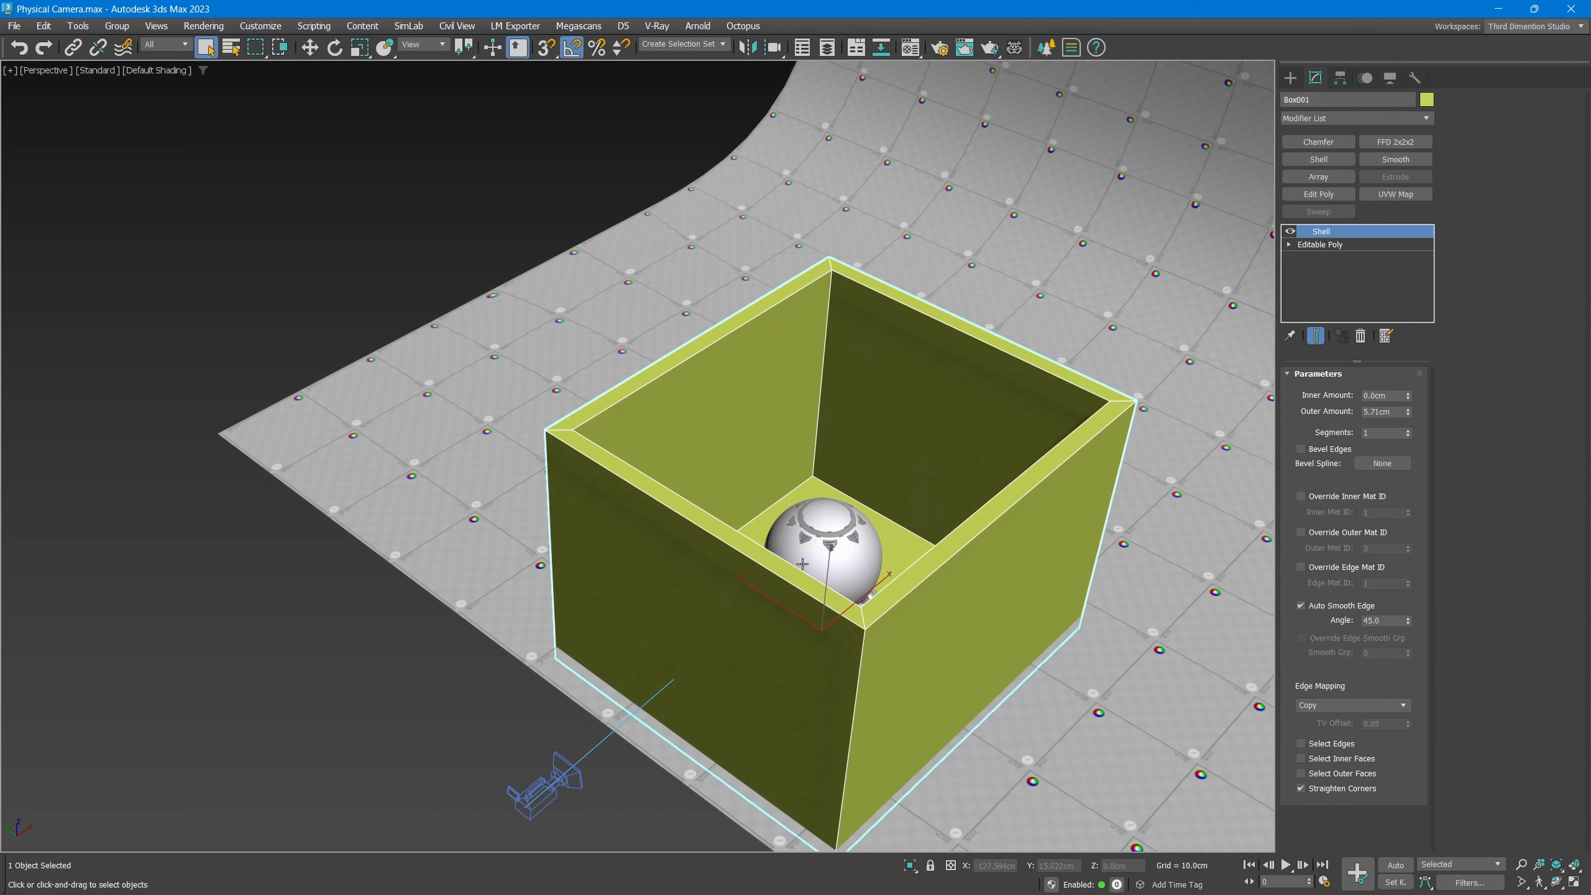
pyautogui.click(595, 772)
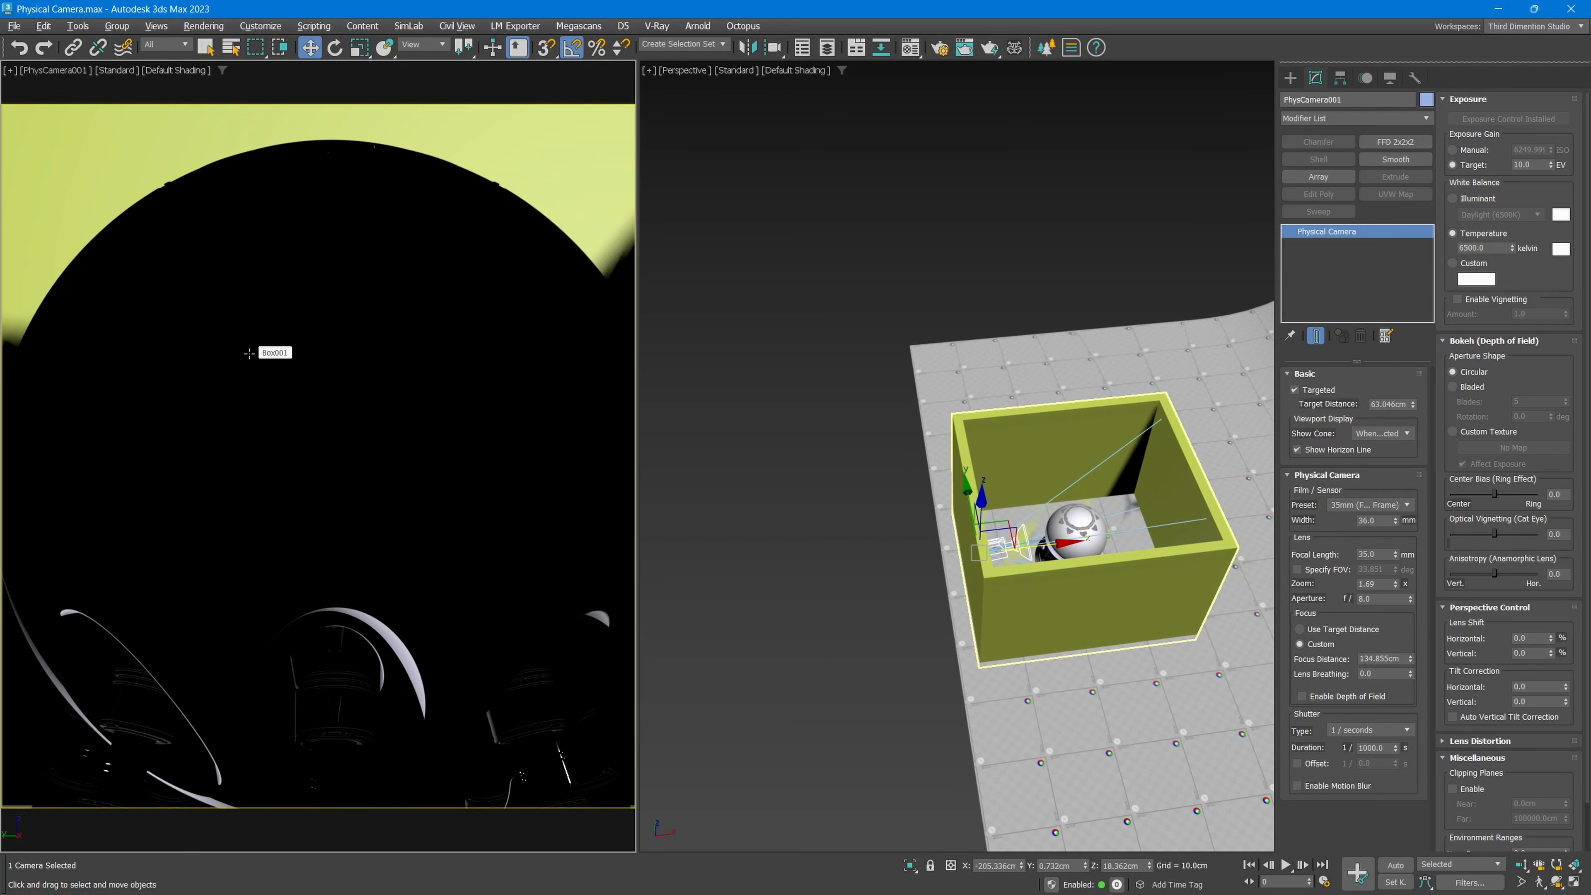
pyautogui.click(1047, 547)
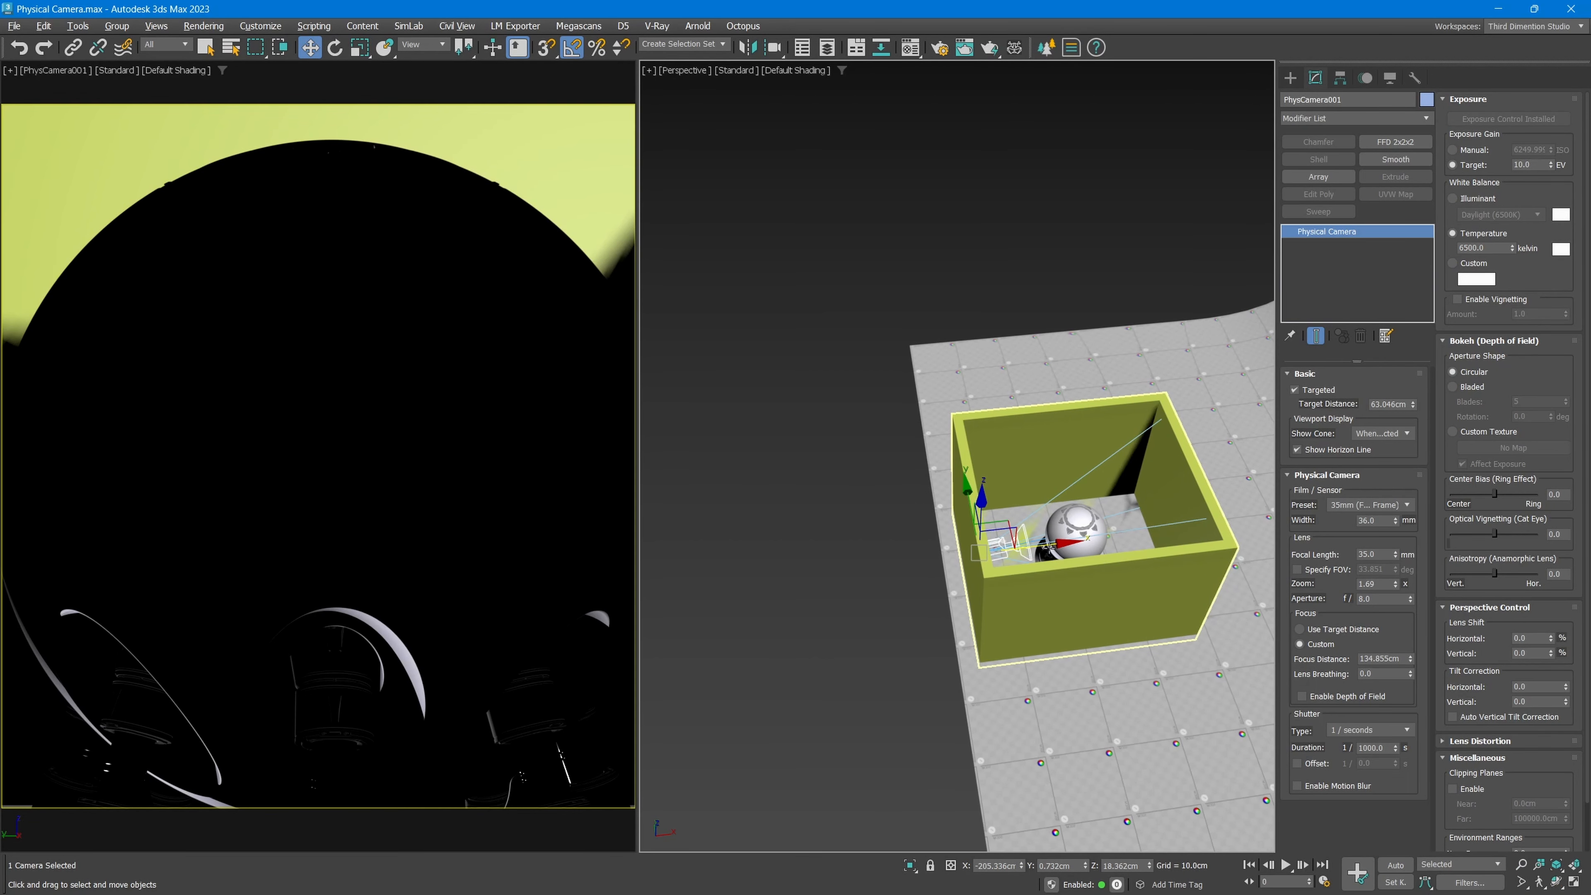
pyautogui.moveTo(1058, 547); pyautogui.dragTo(877, 563)
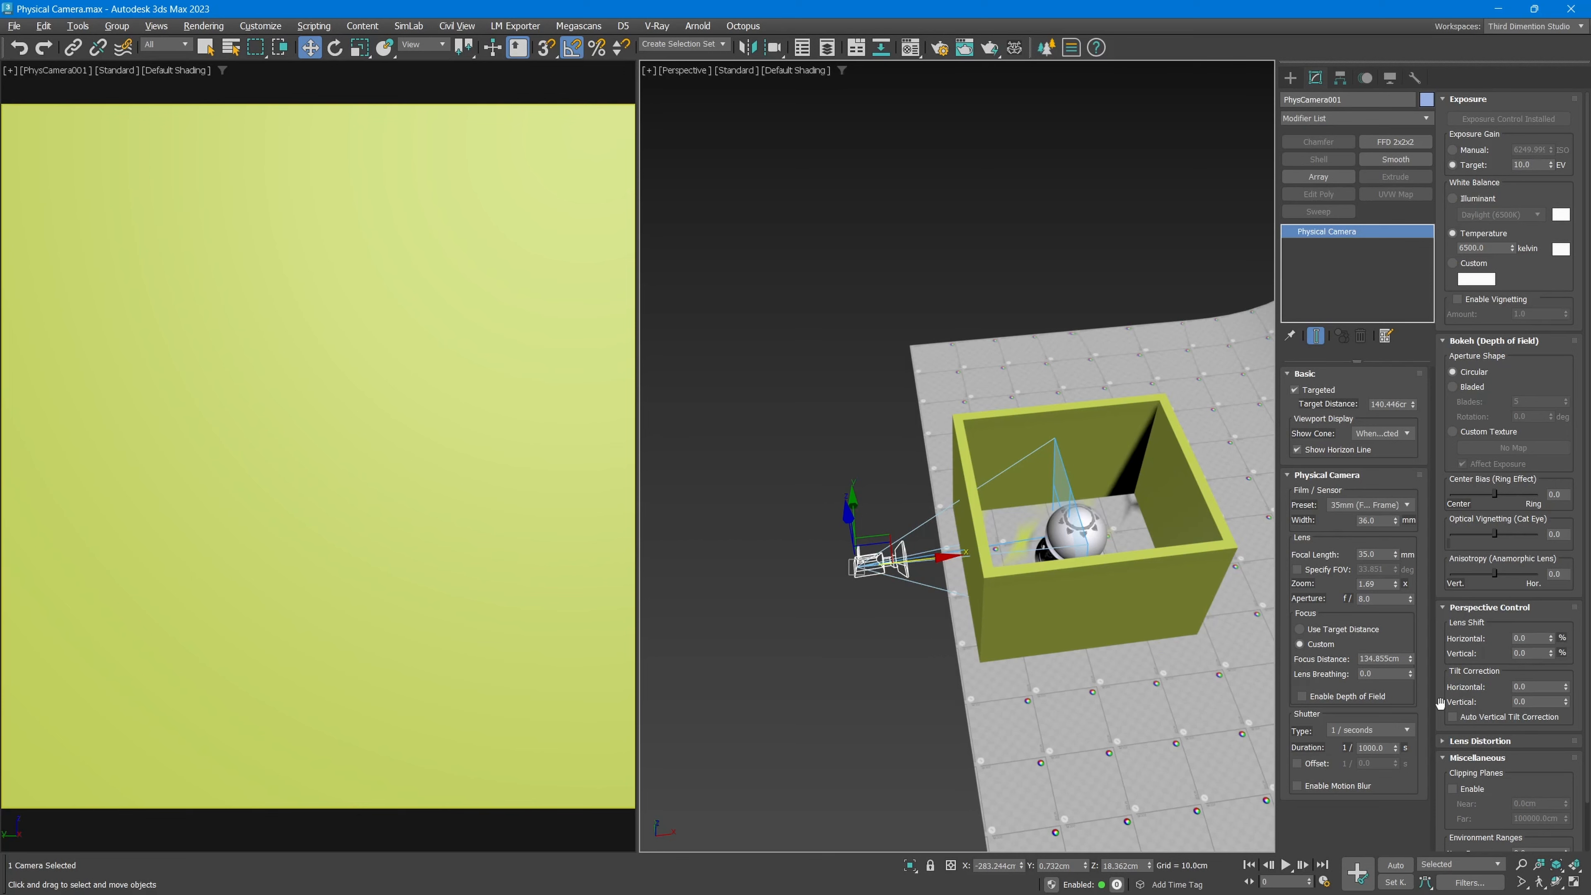
# Enable the camera's clipping planes and raise the Near distance to about 79.19 cm, past the box's front wall.
pyautogui.click(1462, 792)
pyautogui.scroll(-2, 1504, 663)
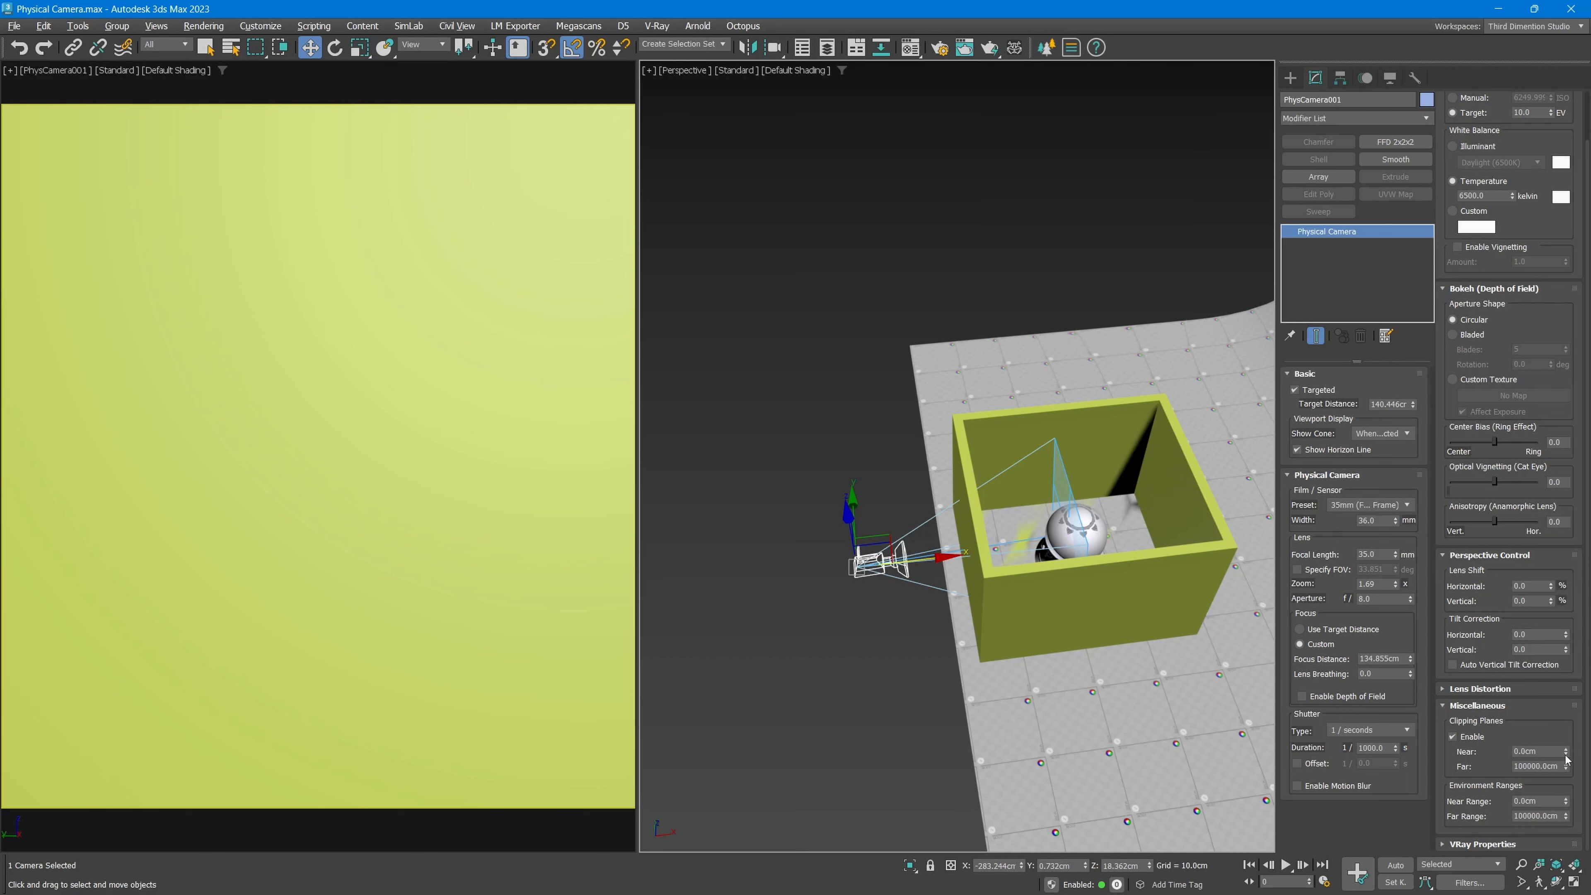
pyautogui.moveTo(1567, 757); pyautogui.dragTo(1561, 730)
pyautogui.moveTo(1464, 818); pyautogui.dragTo(1409, 302)
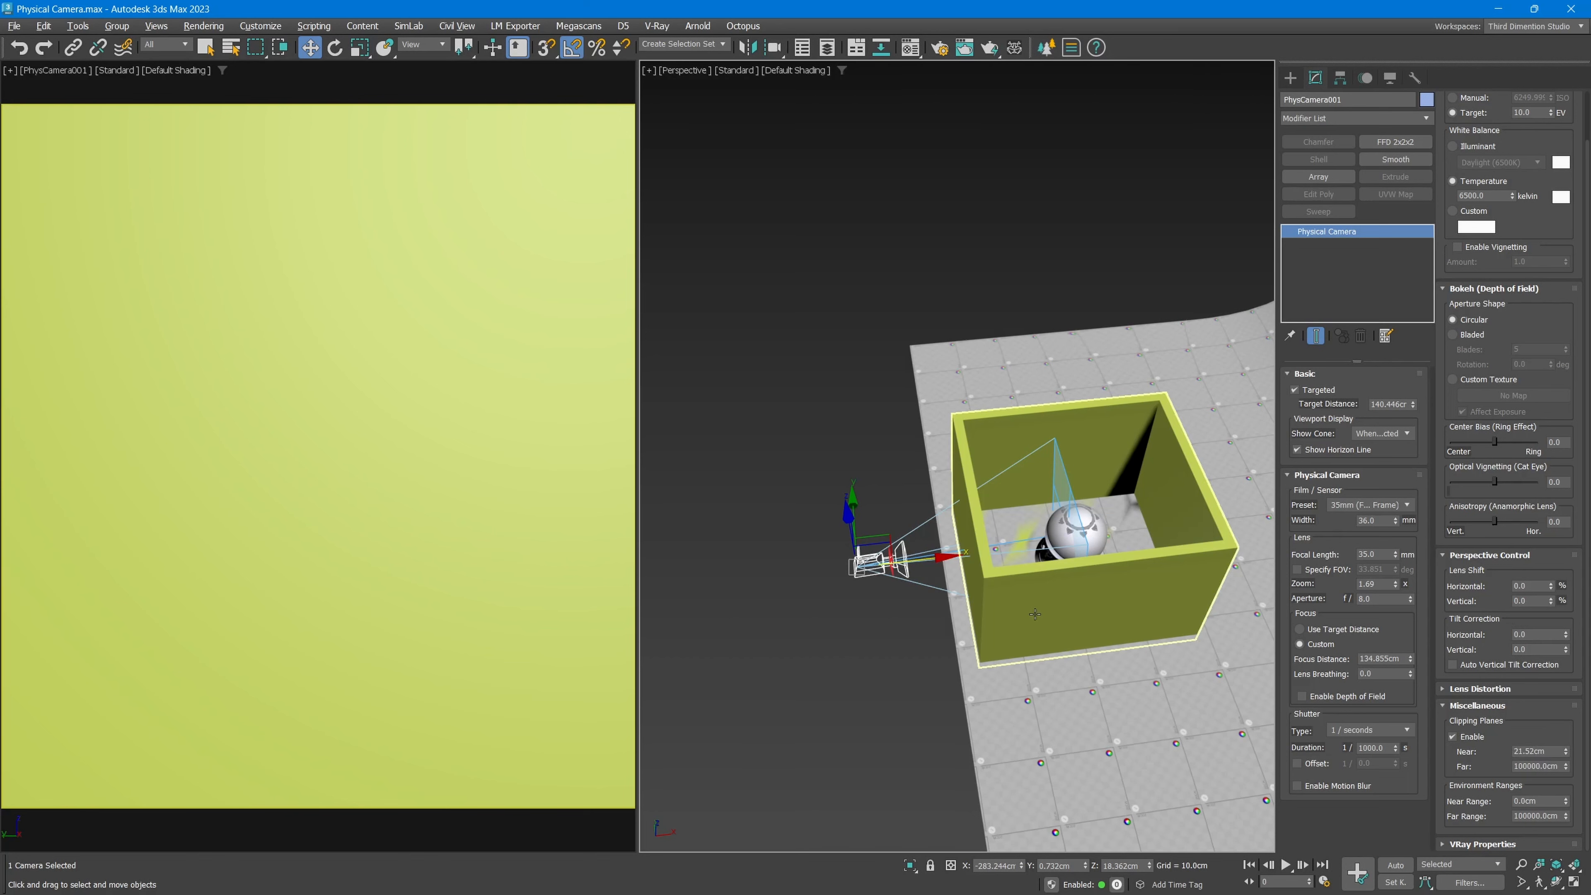
pyautogui.moveTo(1565, 752); pyautogui.dragTo(1580, 584)
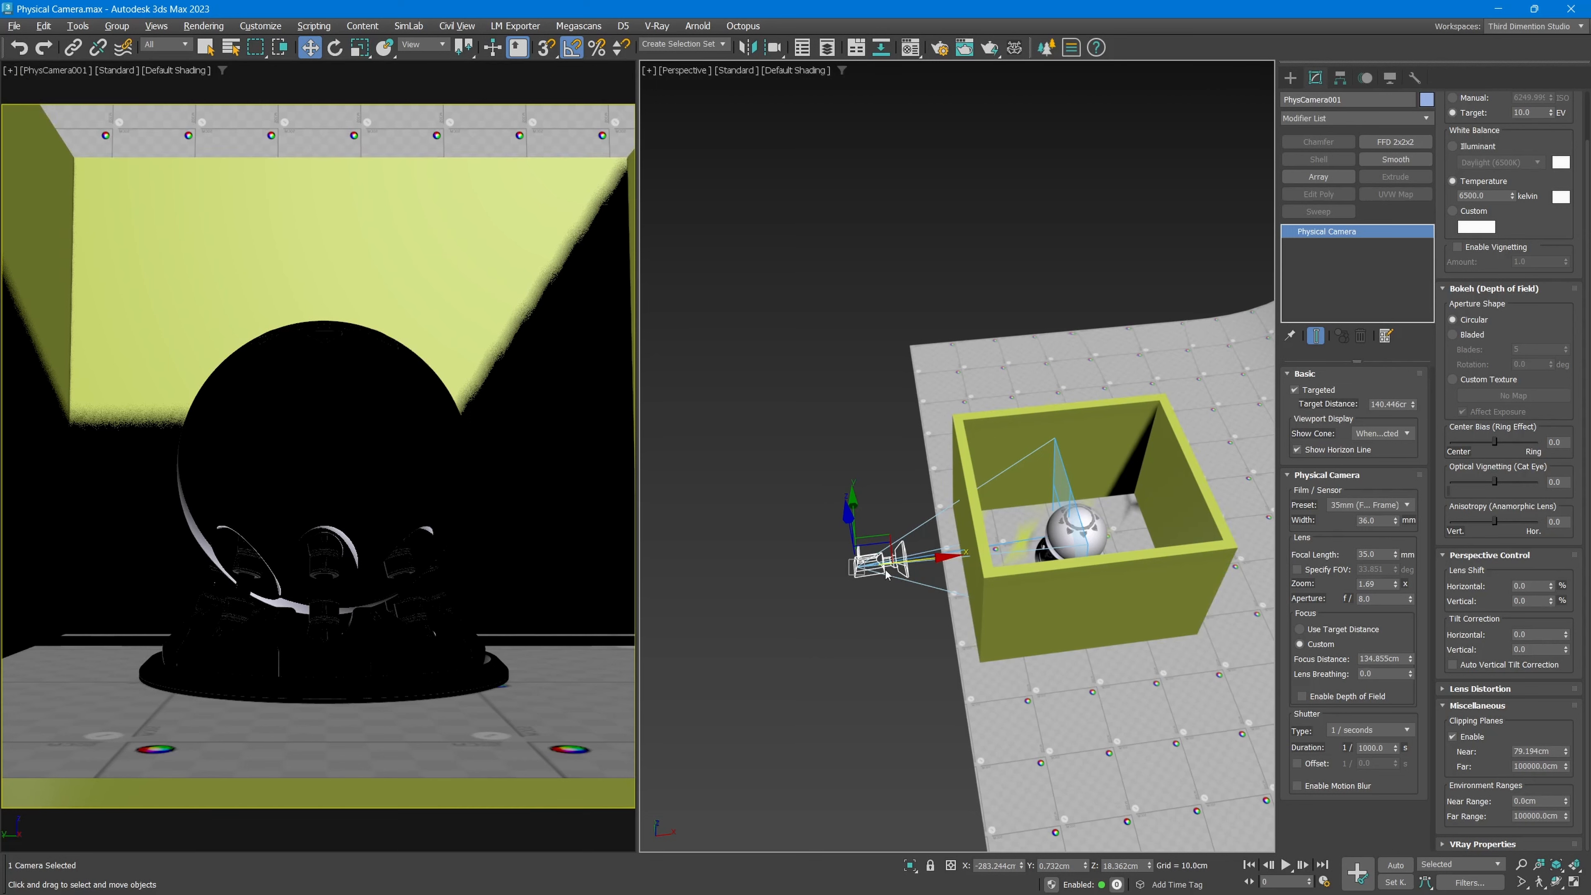
# Render the camera view with V-Ray and raise the Near clipping distance to about 88.7 cm.
pyautogui.hotkey('shift', 'q')
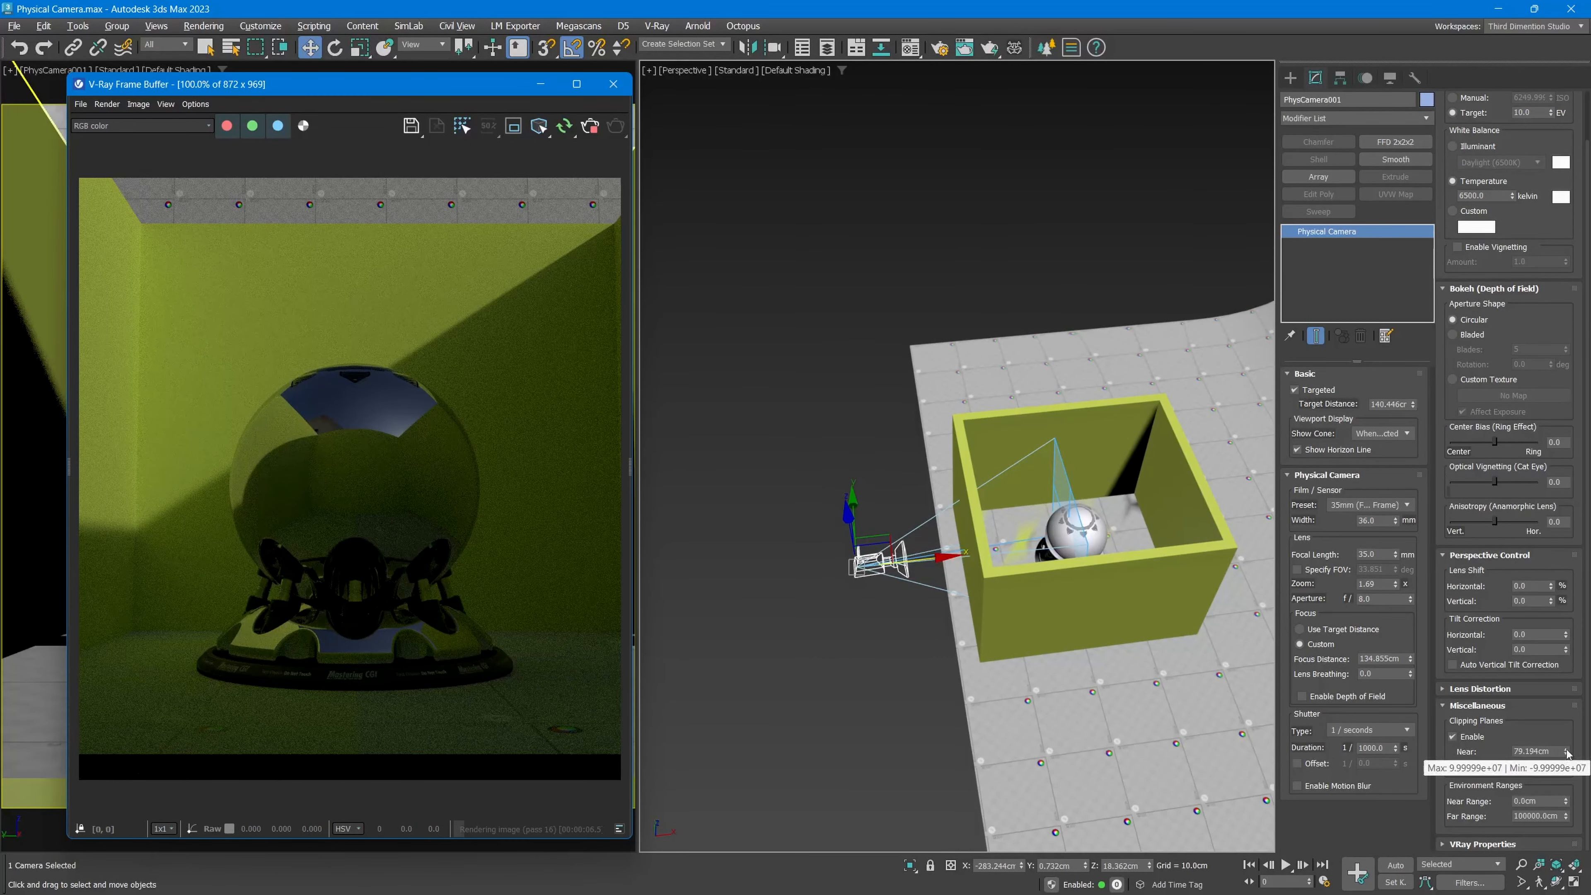
pyautogui.doubleClick(1537, 765)
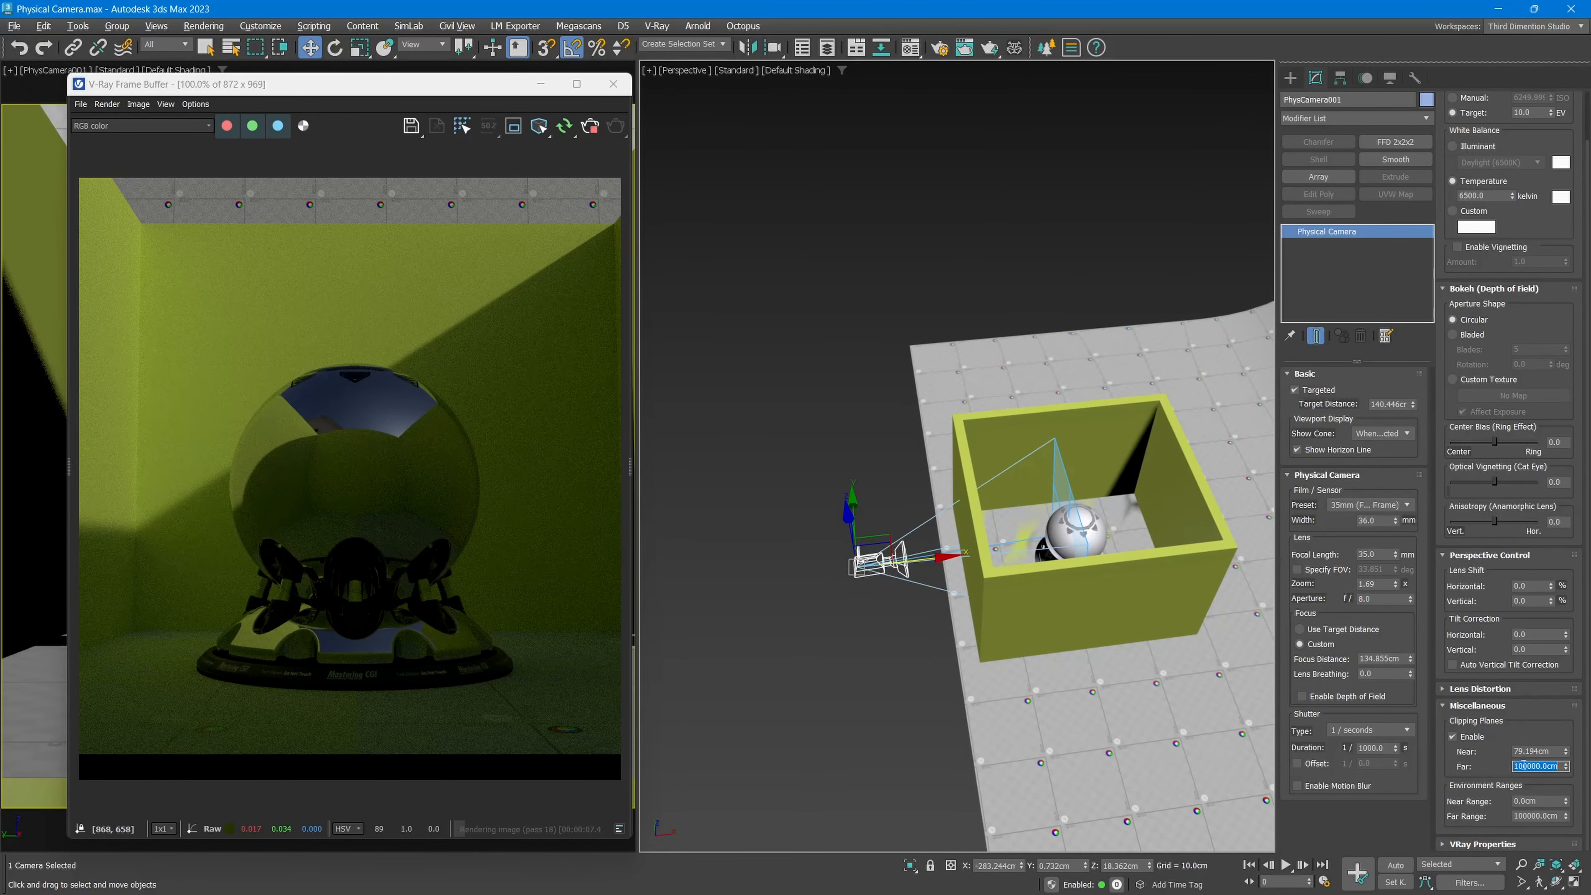
pyautogui.moveTo(1564, 750); pyautogui.dragTo(1565, 743)
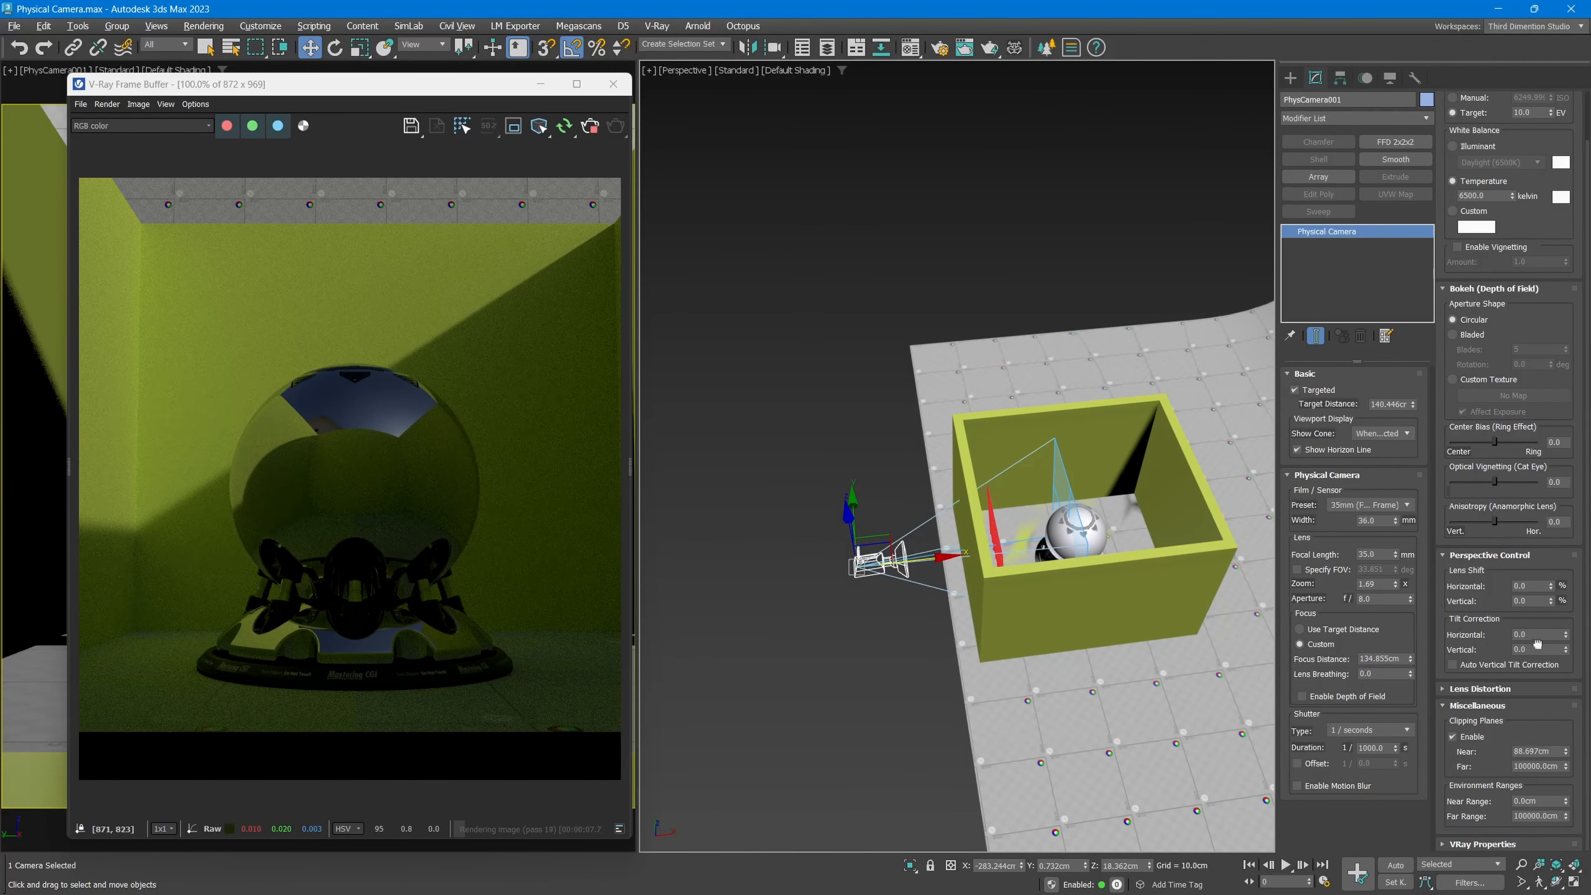
pyautogui.scroll(2, 1546, 702)
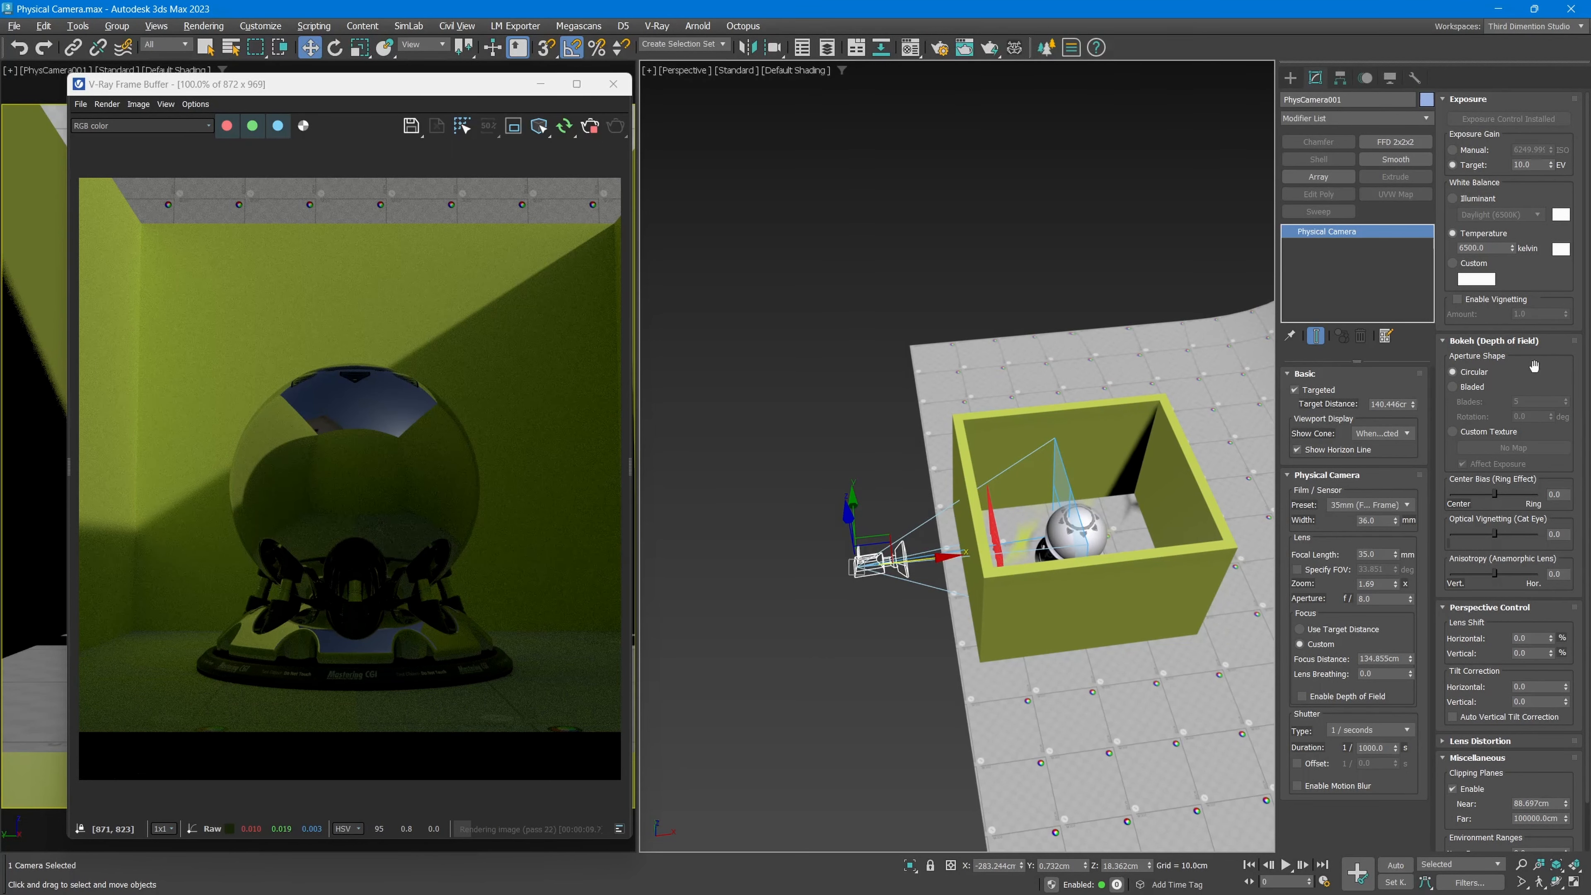